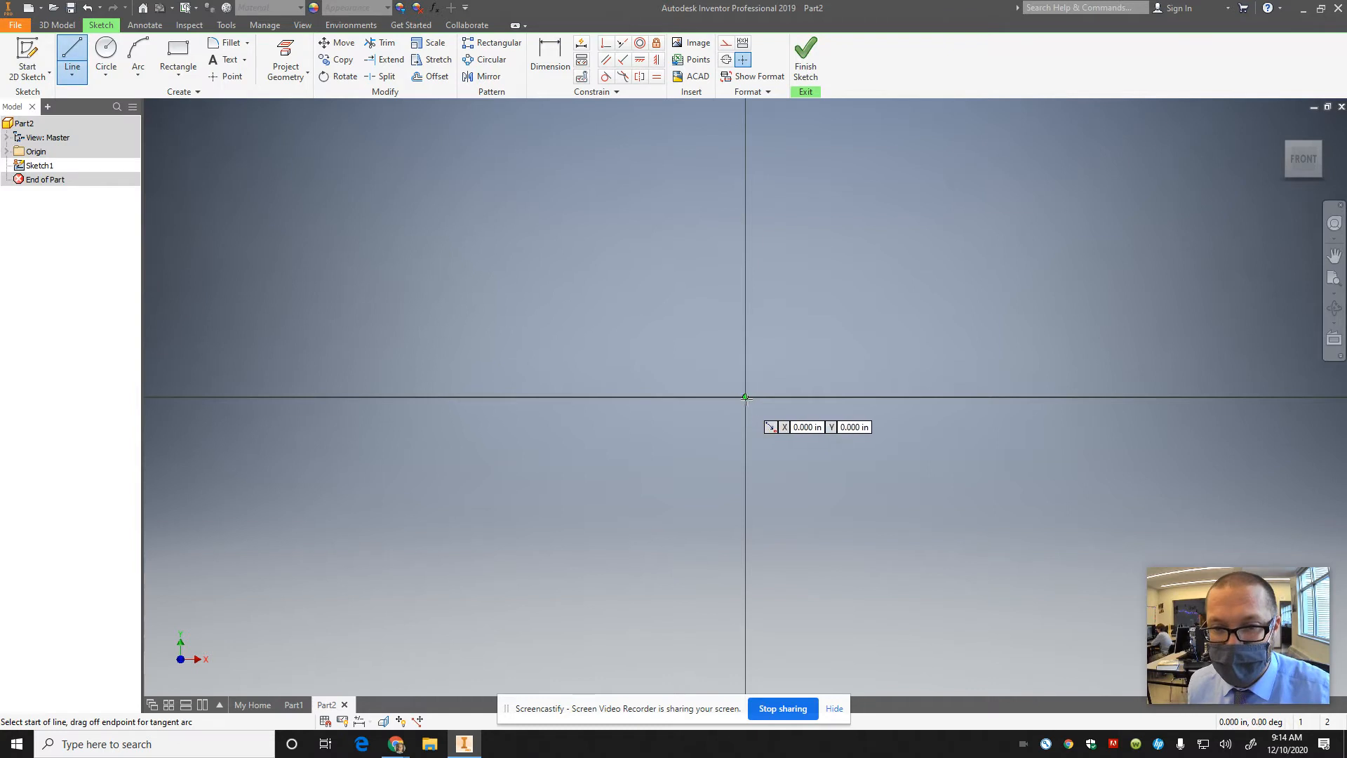
# Draw a vertical line 2.5 in long upward from the sketch origin and end the line command
pyautogui.click(745, 398)
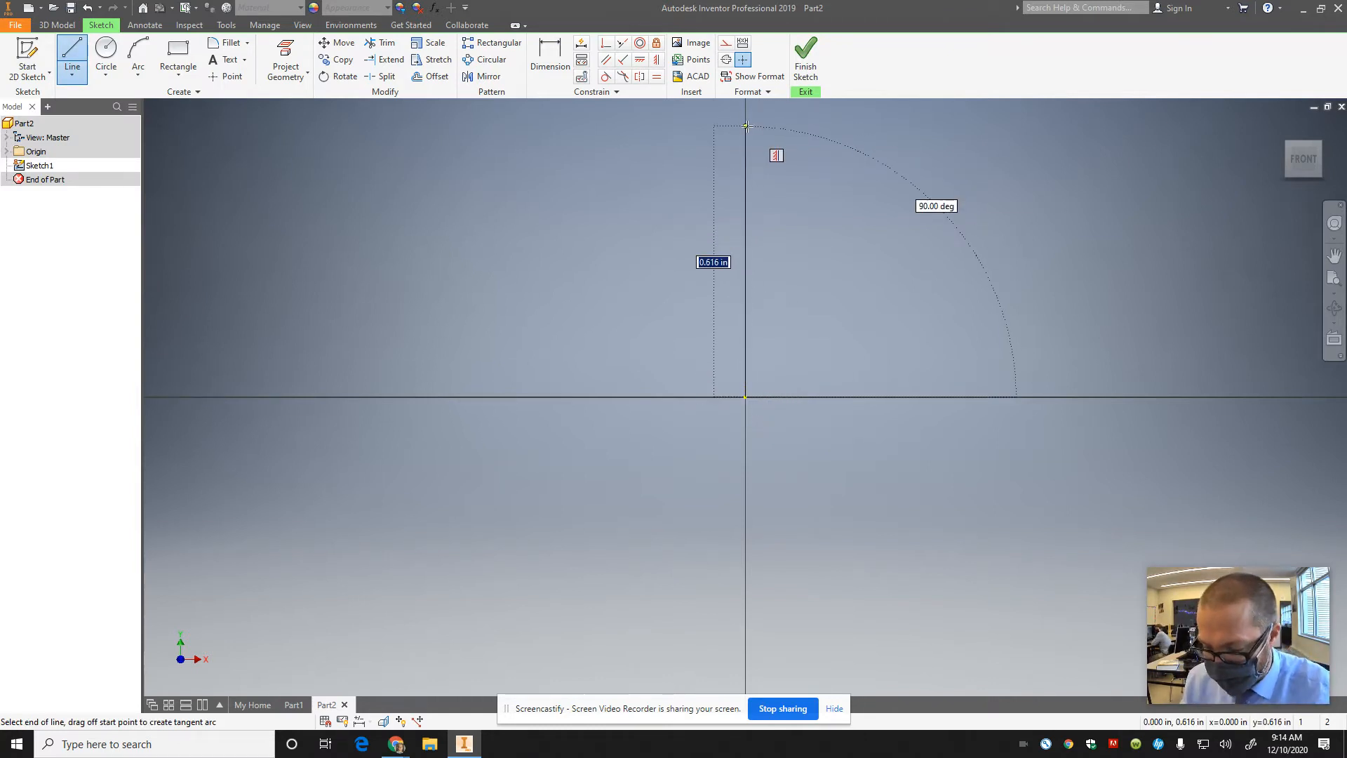
pyautogui.write('2.5')
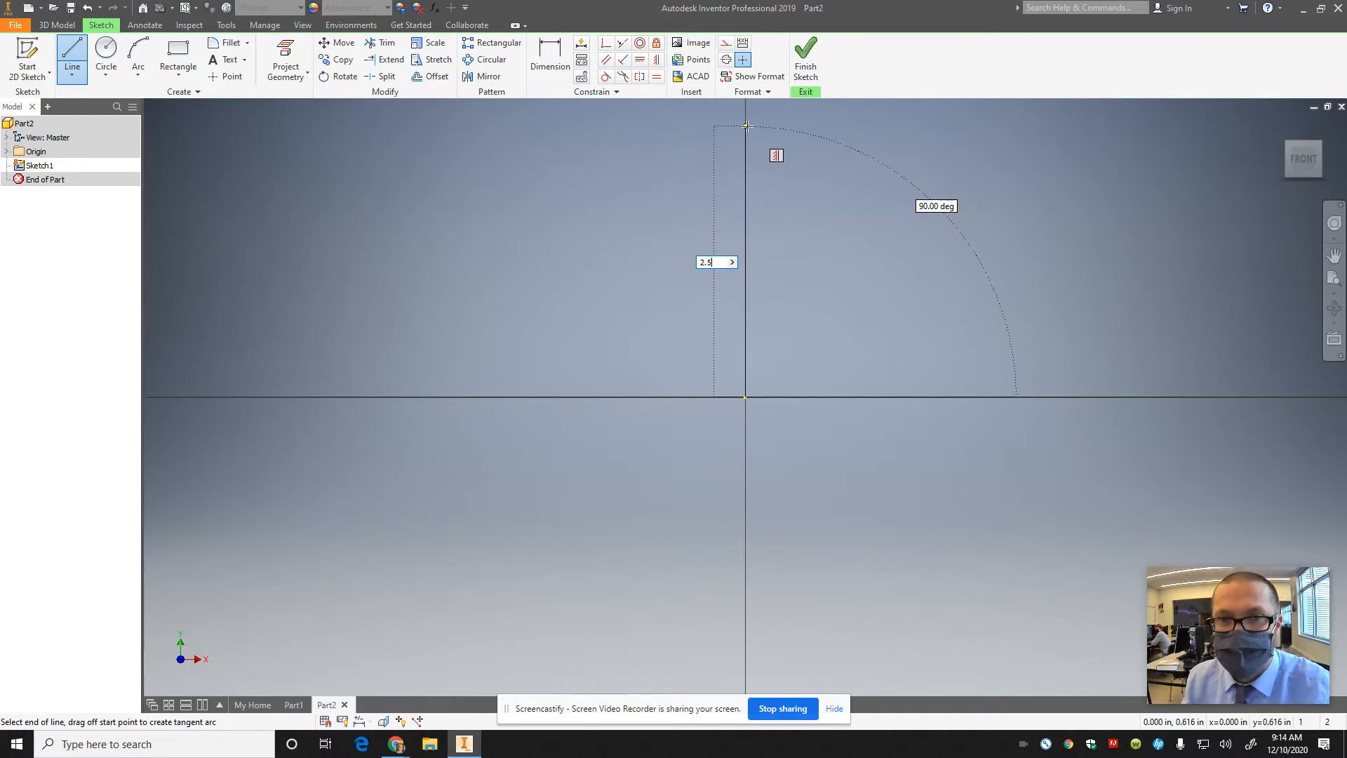
pyautogui.press('Return')
pyautogui.scroll(-8, 856, 214)
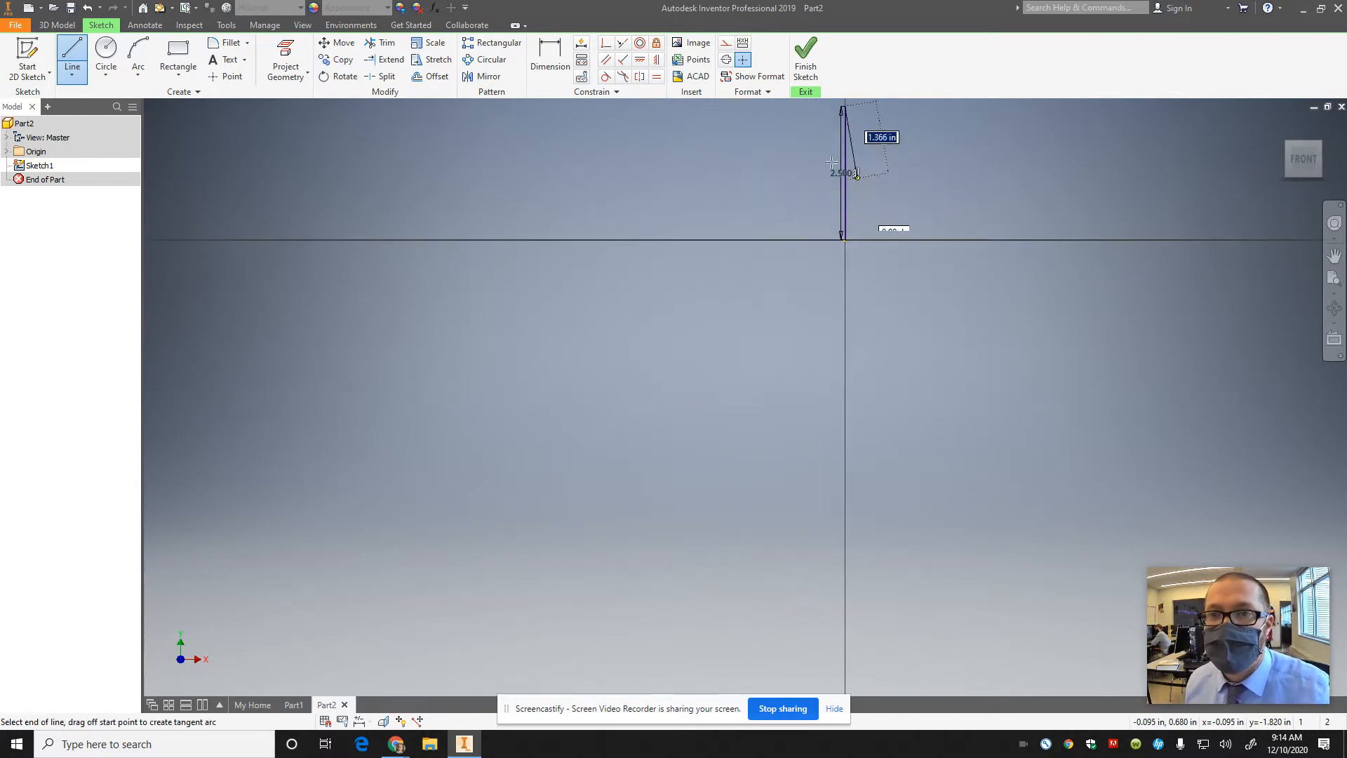
pyautogui.press('Escape')
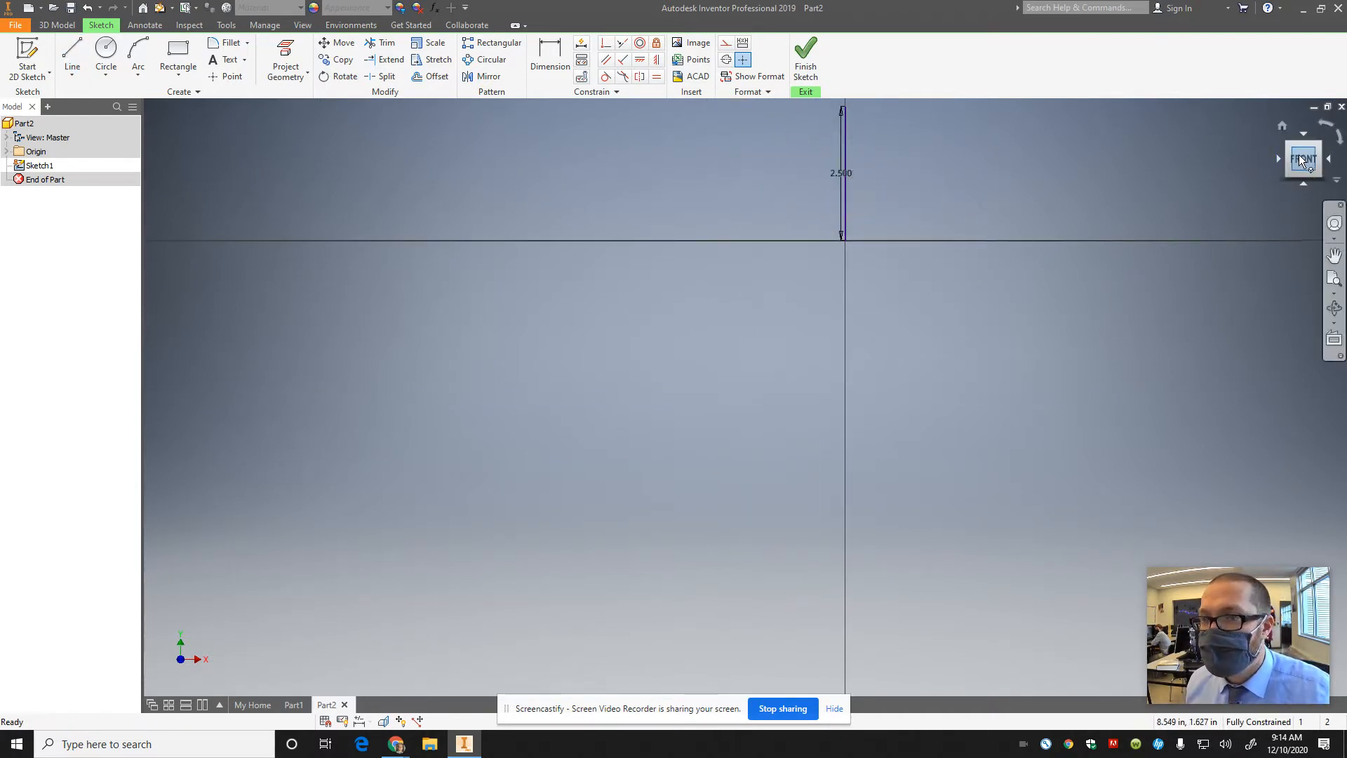
pyautogui.click(1299, 159)
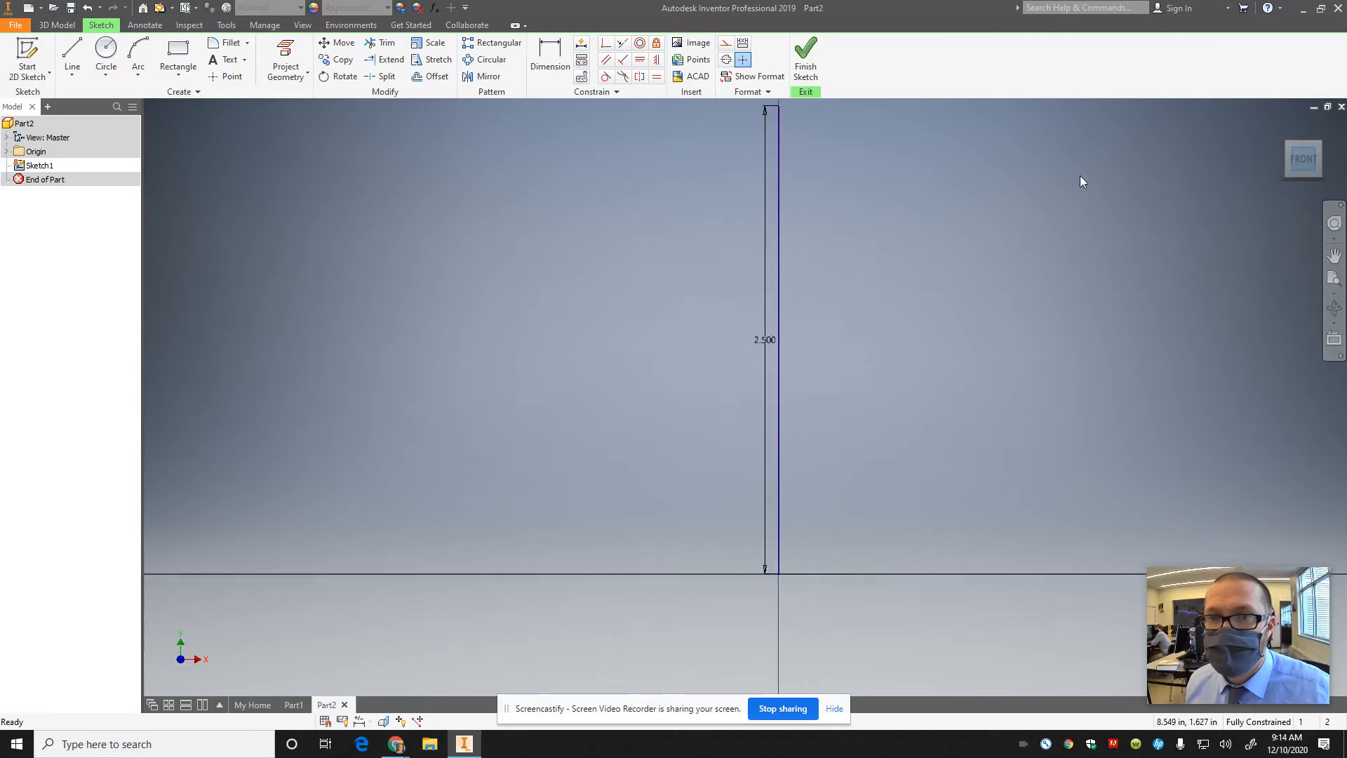
pyautogui.click(124, 47)
pyautogui.click(754, 106)
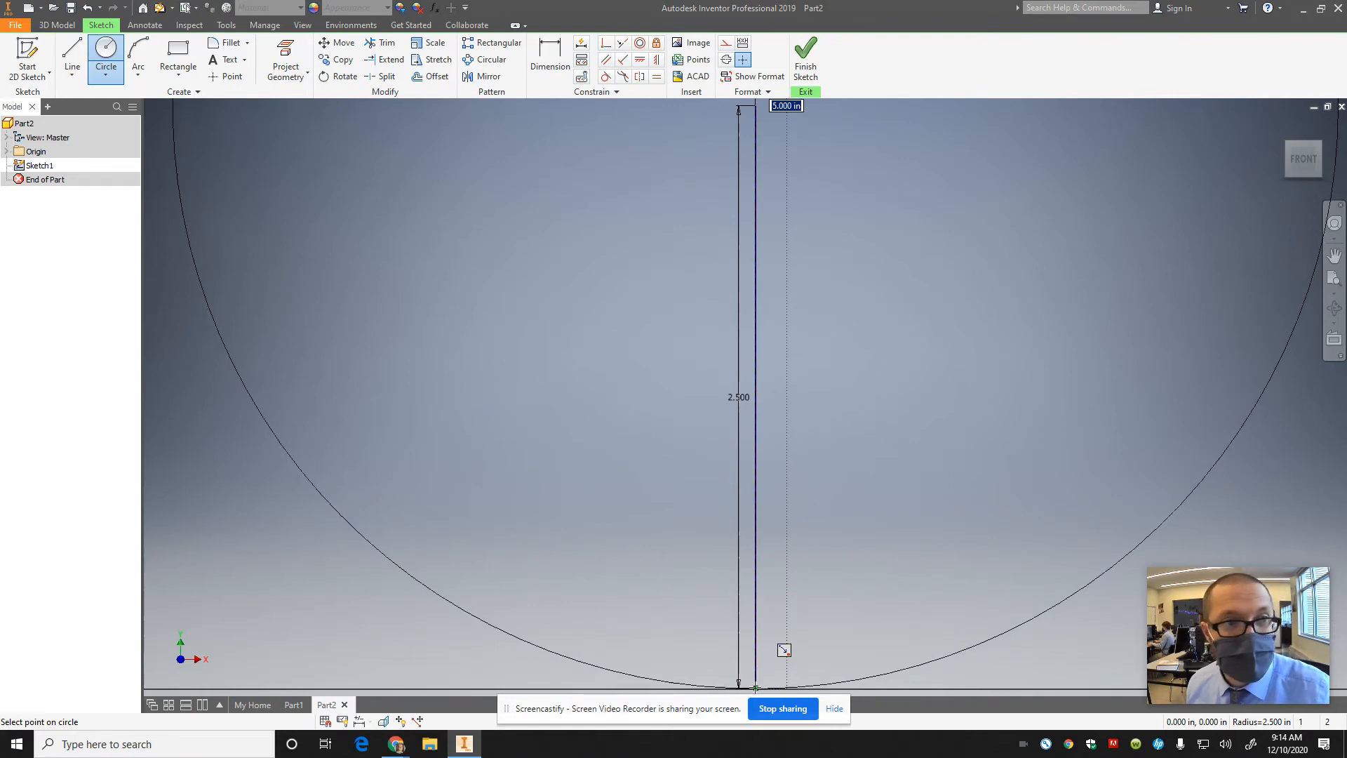
pyautogui.press('Escape')
# Draw a three-point arc between the upper and lower endpoints of the vertical line, bulging to the right with a 1.25 in radius
pyautogui.click(143, 69)
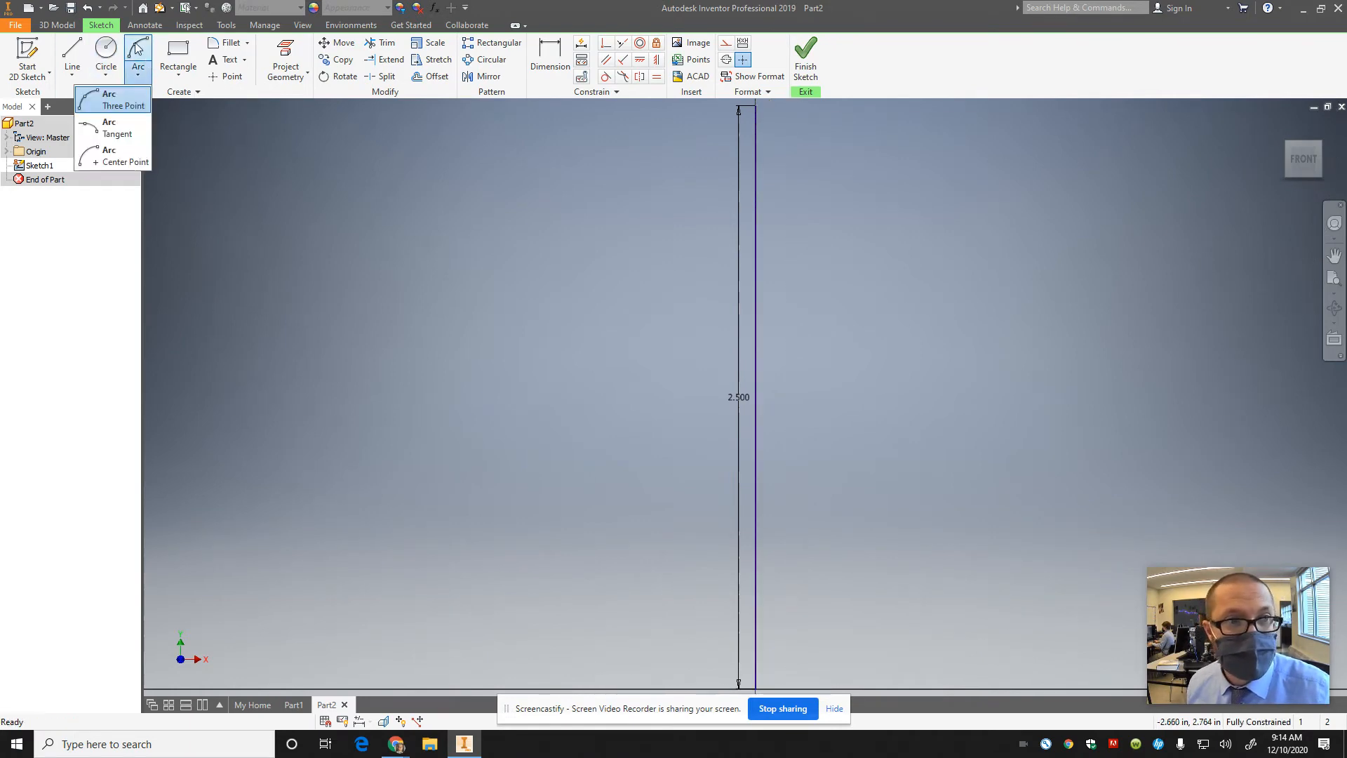
pyautogui.click(116, 99)
pyautogui.click(755, 108)
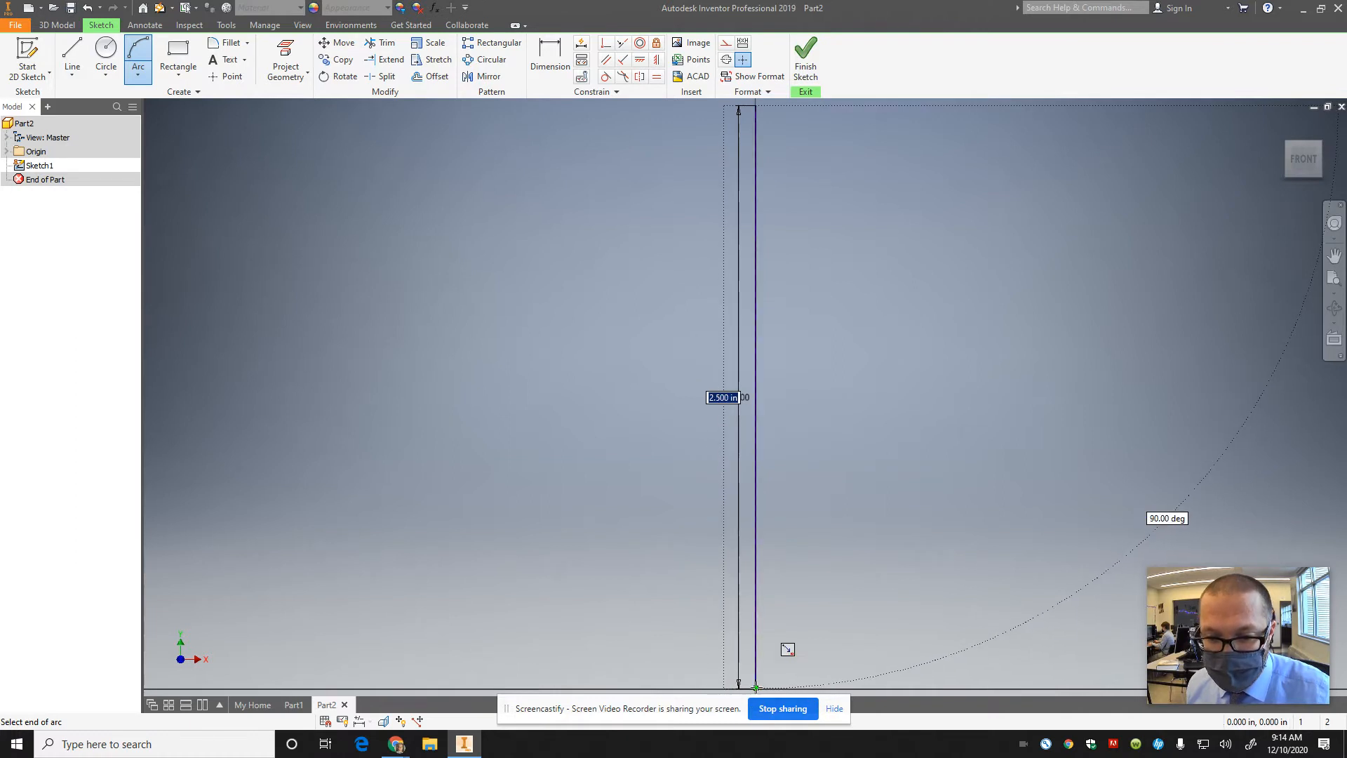
pyautogui.click(756, 687)
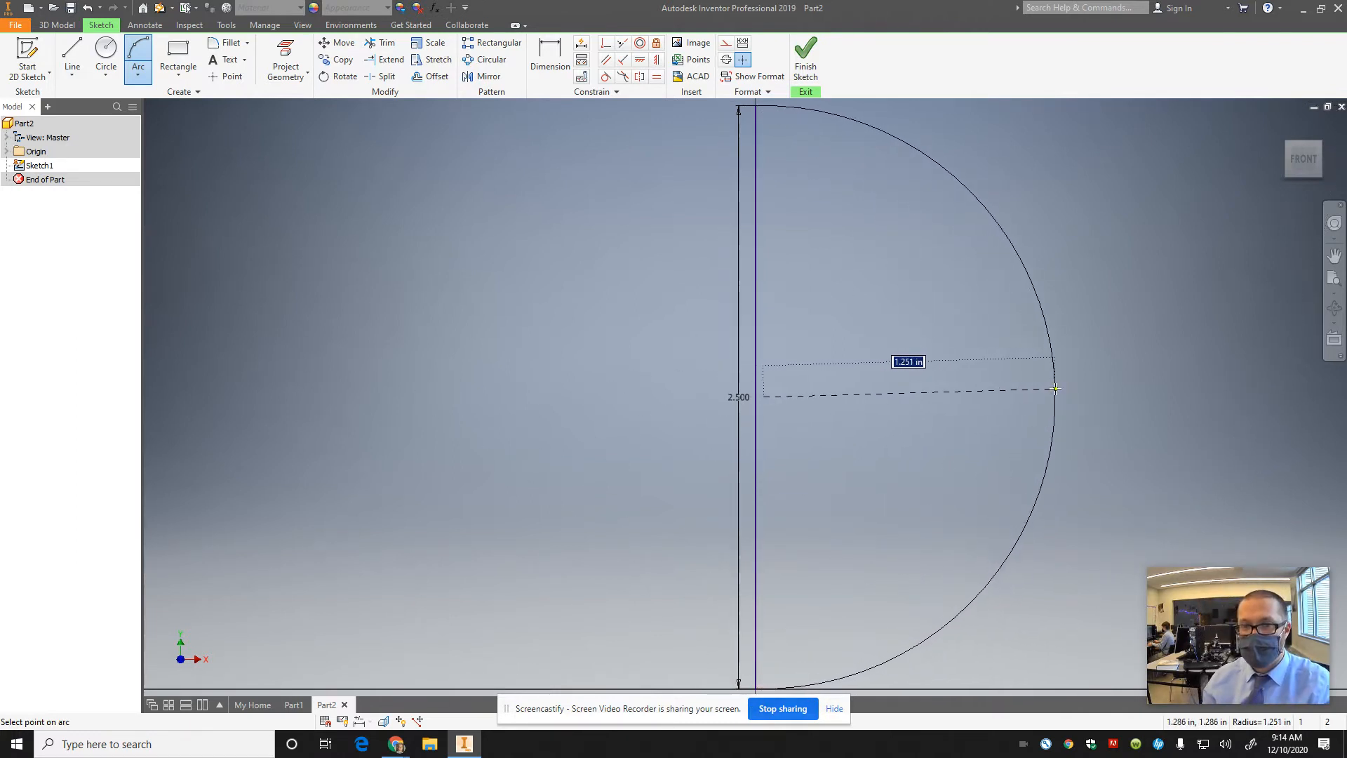
pyautogui.write('2.')
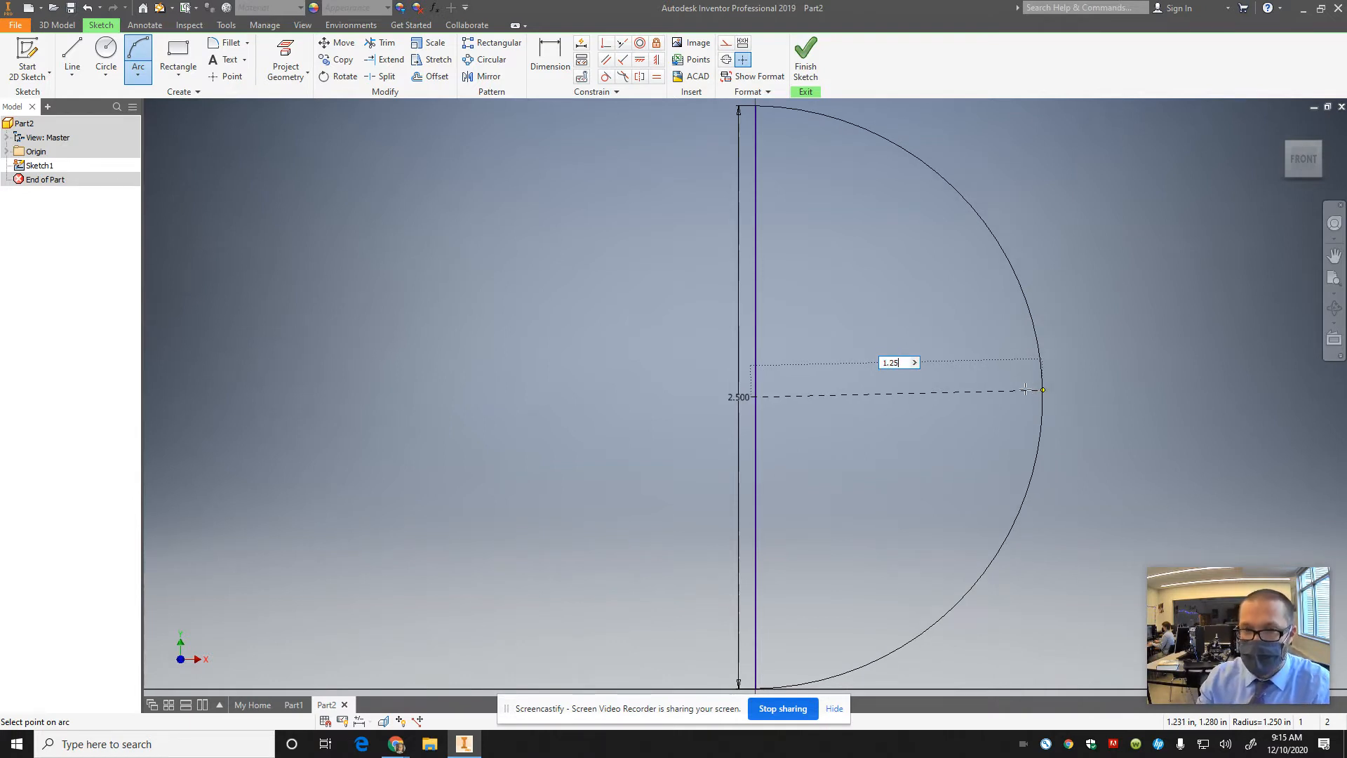
pyautogui.write('5')
pyautogui.press('Return')
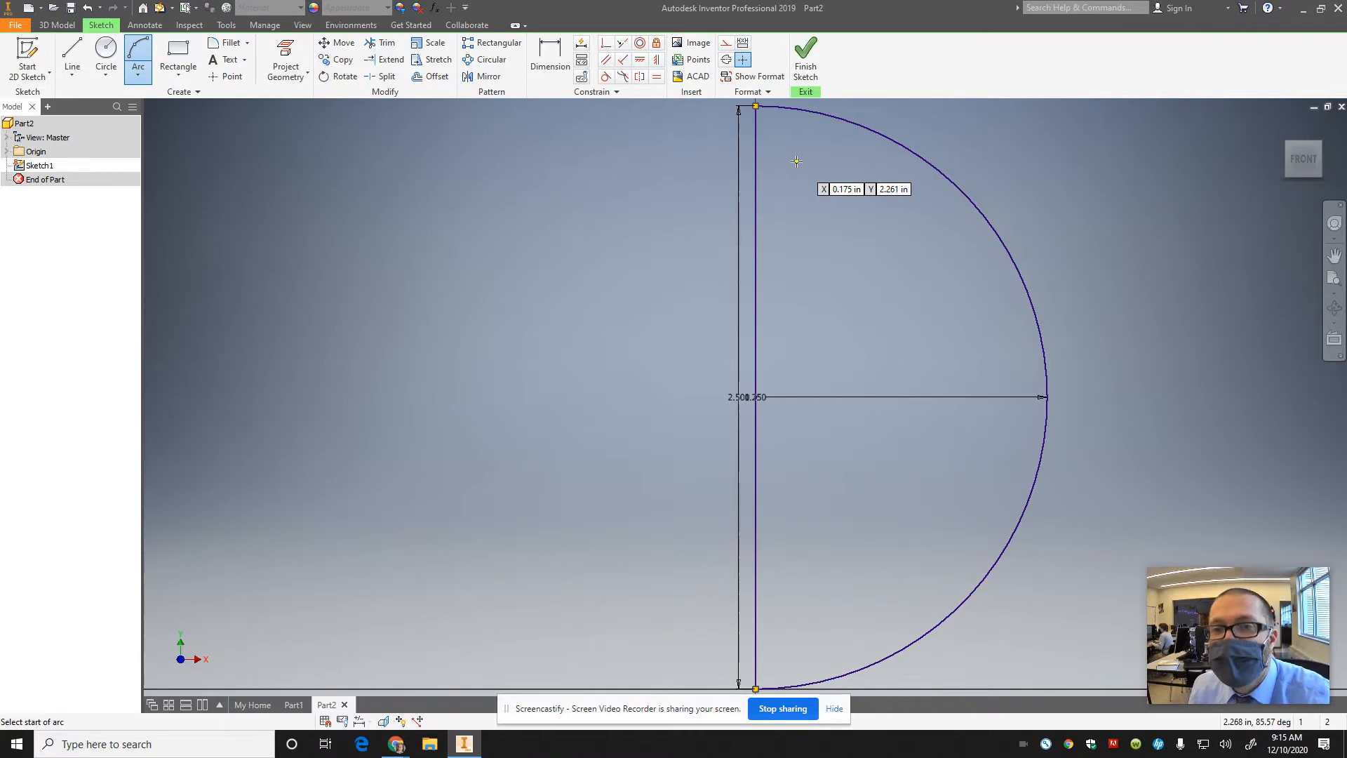
# Finish the sketch and revolve the half-circle profile fully around its straight edge to form a solid sphere
pyautogui.click(818, 63)
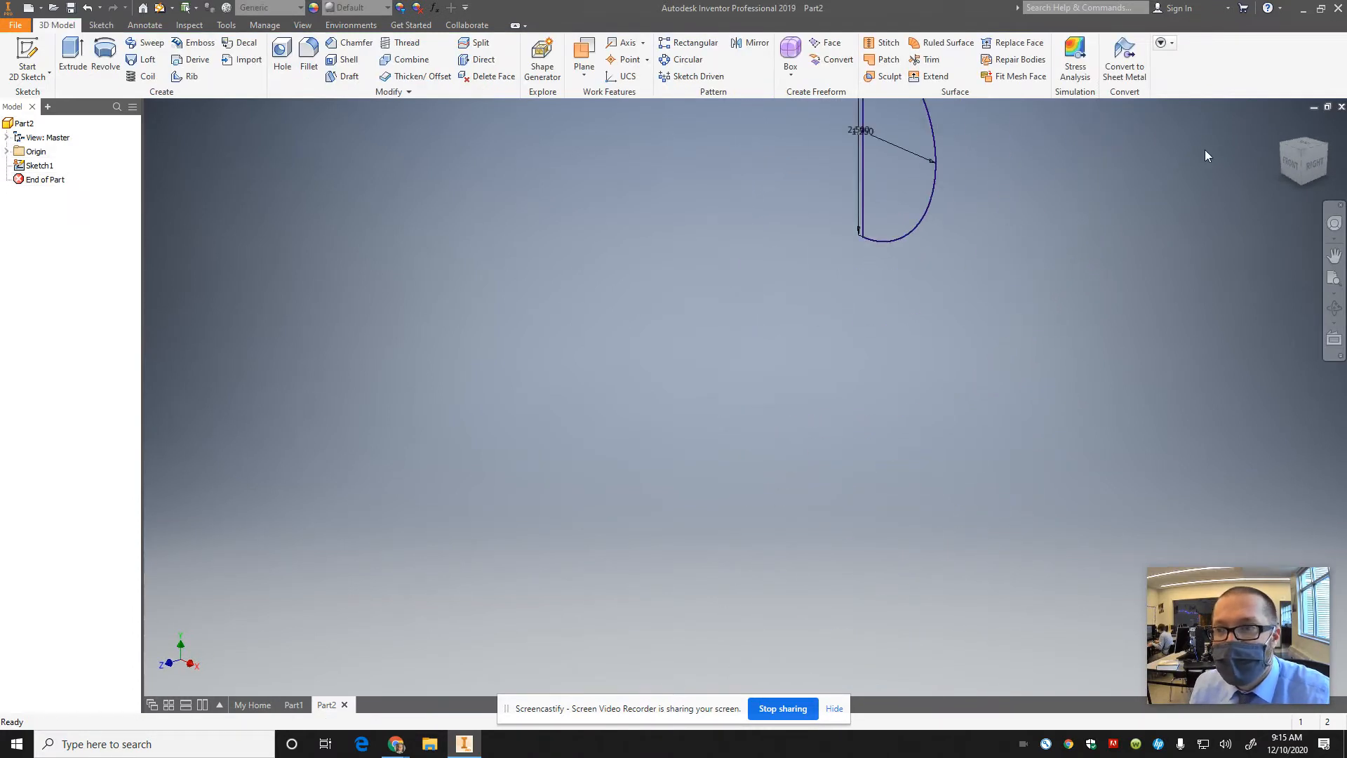
pyautogui.click(1303, 149)
pyautogui.click(106, 59)
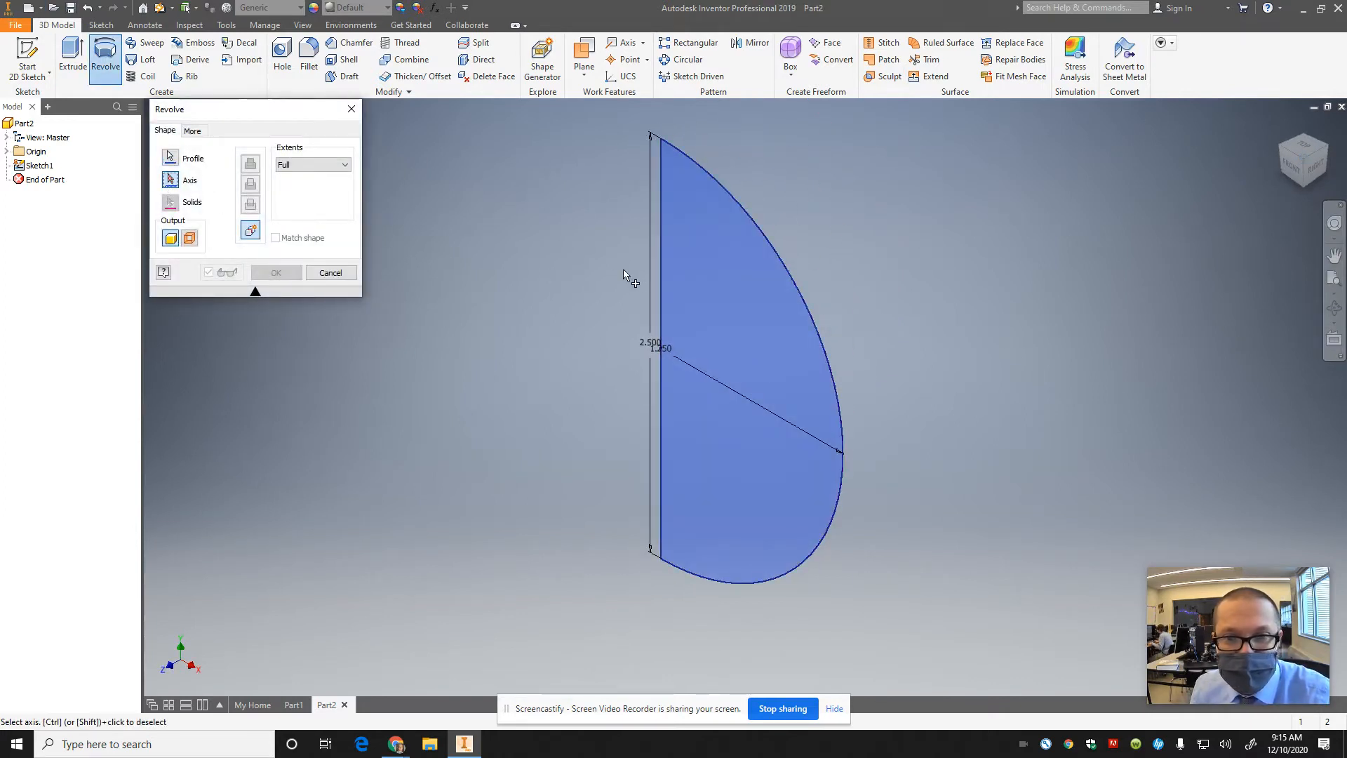
pyautogui.click(662, 264)
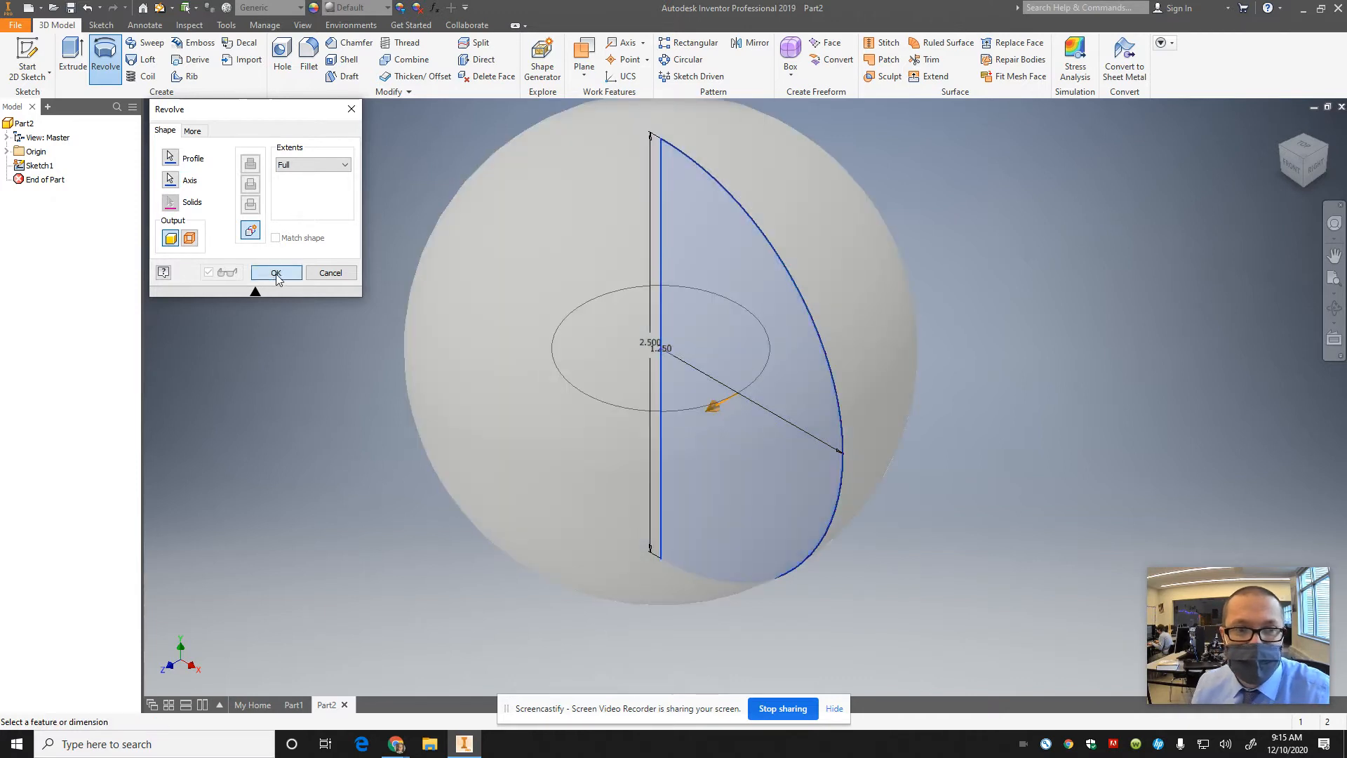
pyautogui.click(276, 273)
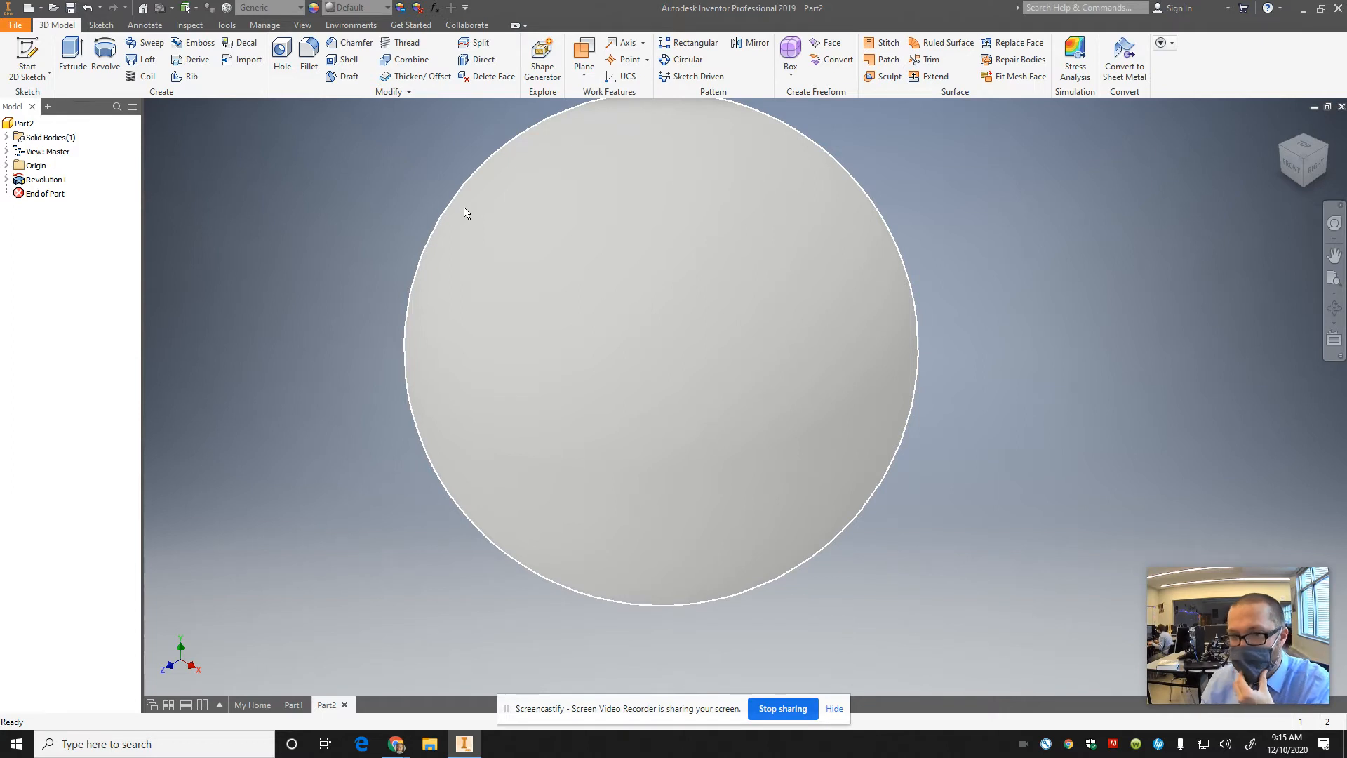
pyautogui.scroll(-4, 692, 346)
pyautogui.scroll(2, 687, 299)
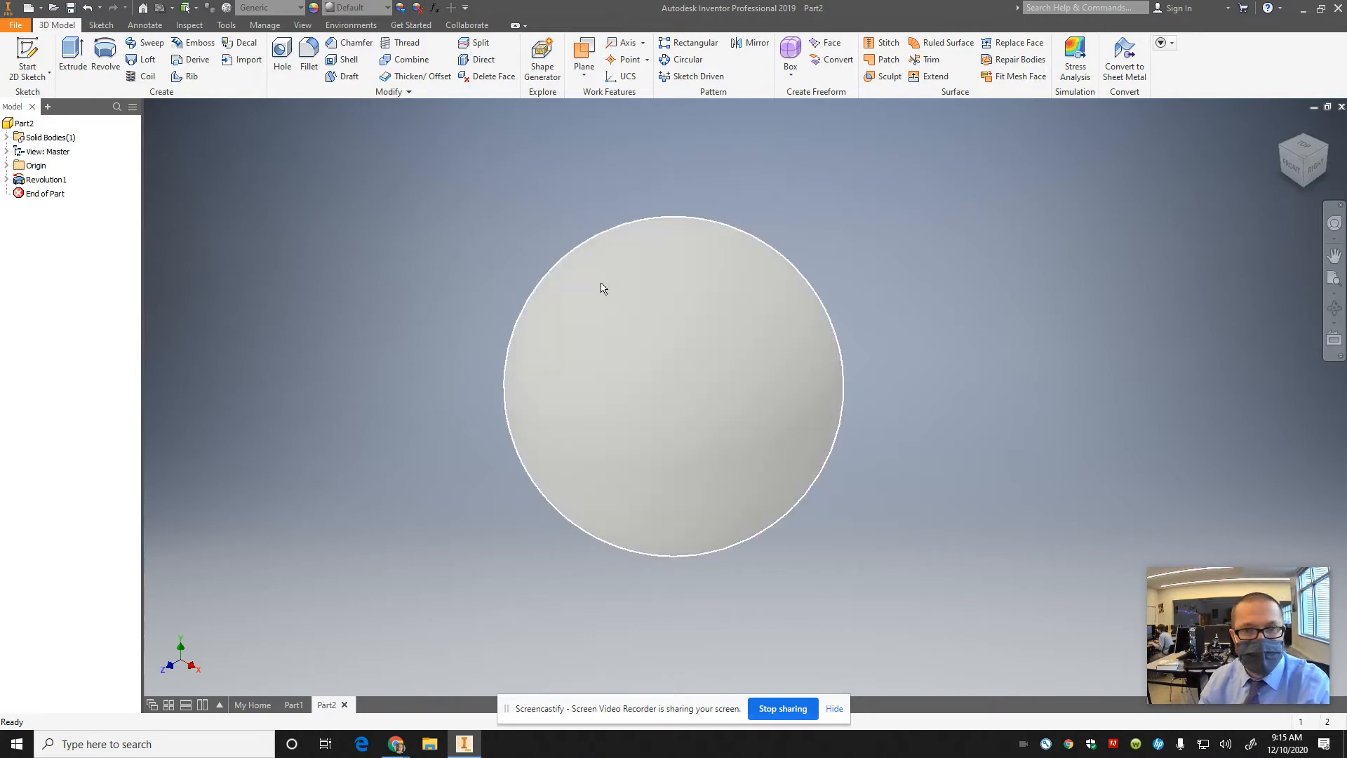
pyautogui.click(1295, 169)
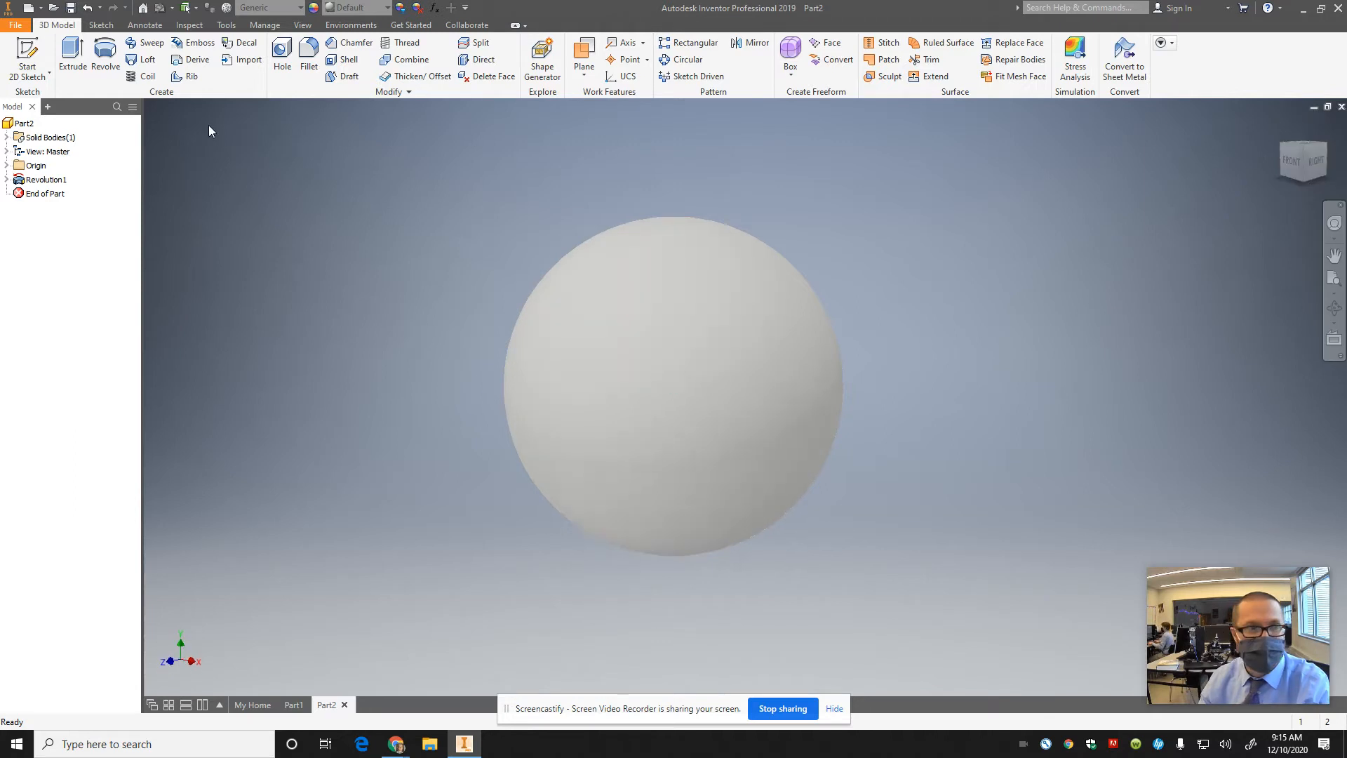
pyautogui.click(28, 49)
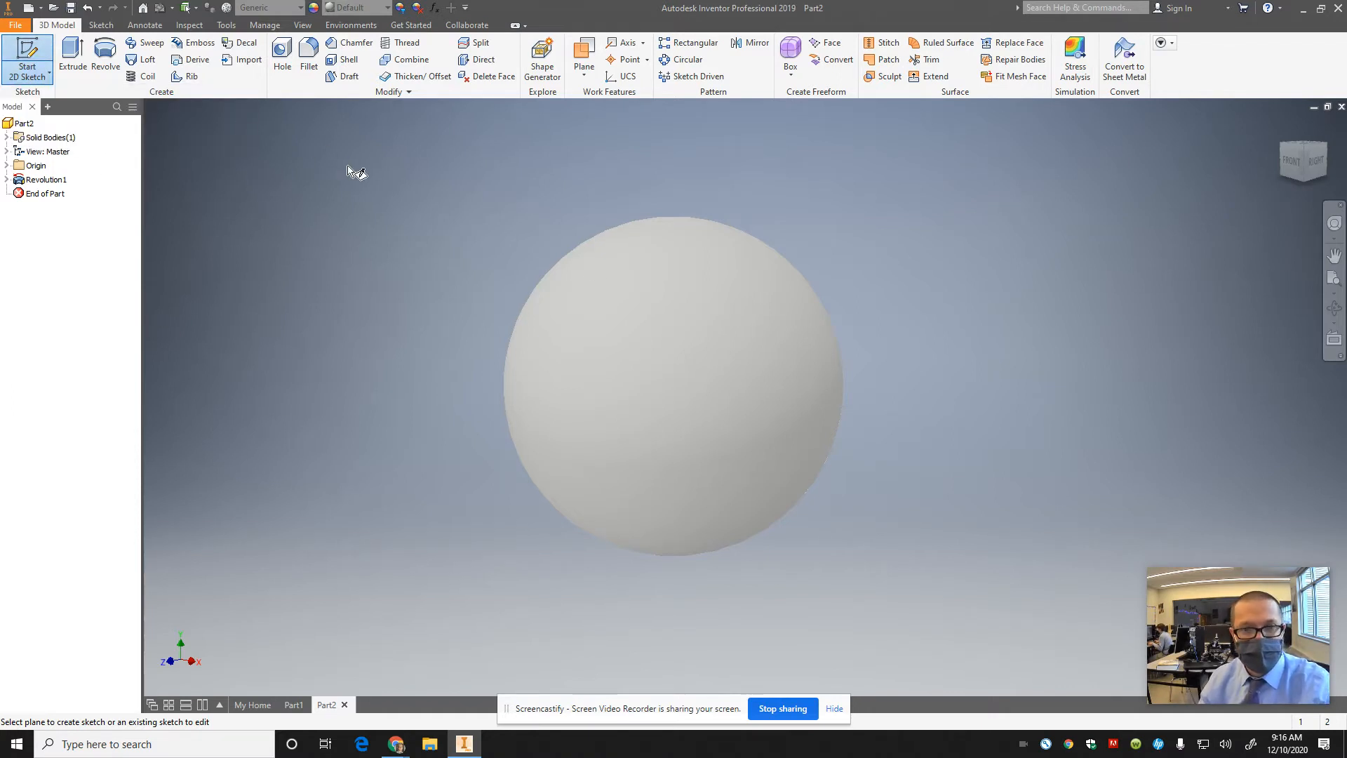
pyautogui.press('Escape')
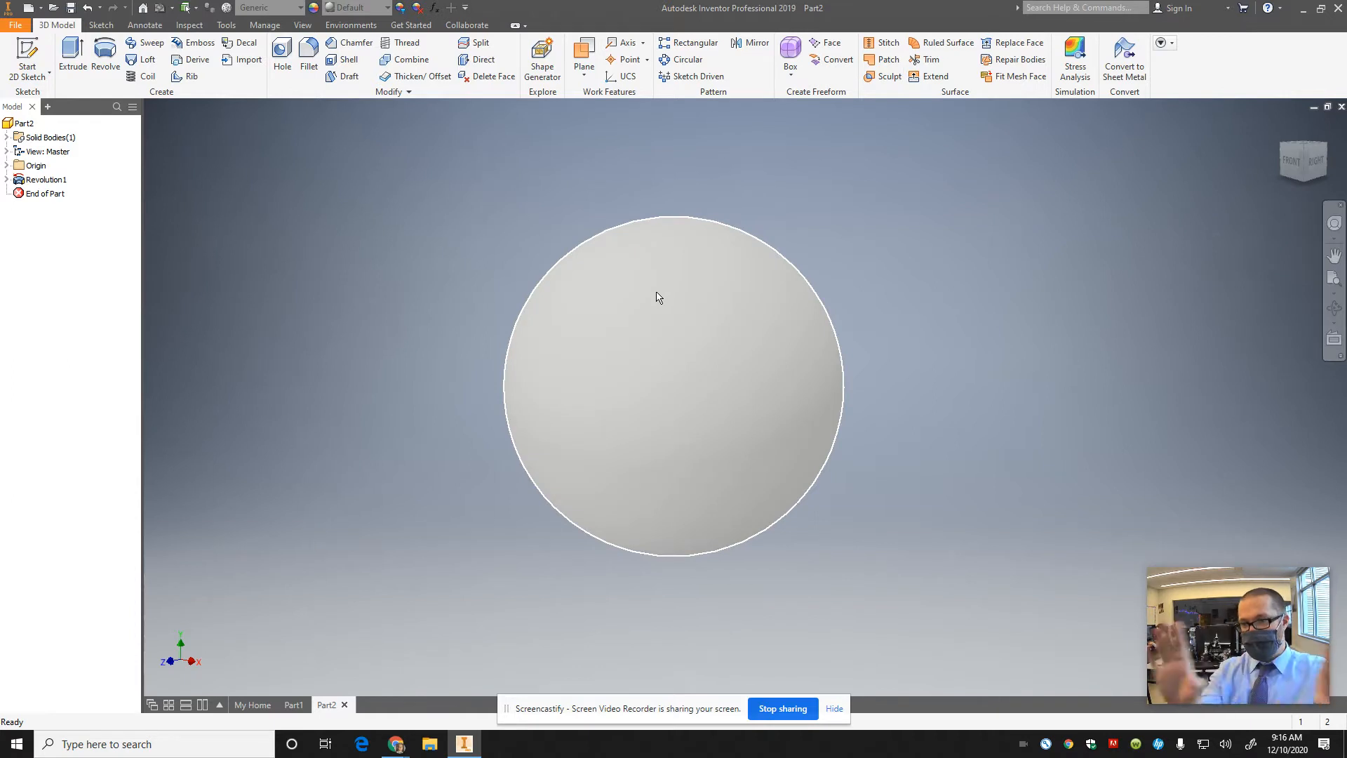
pyautogui.moveTo(678, 314)
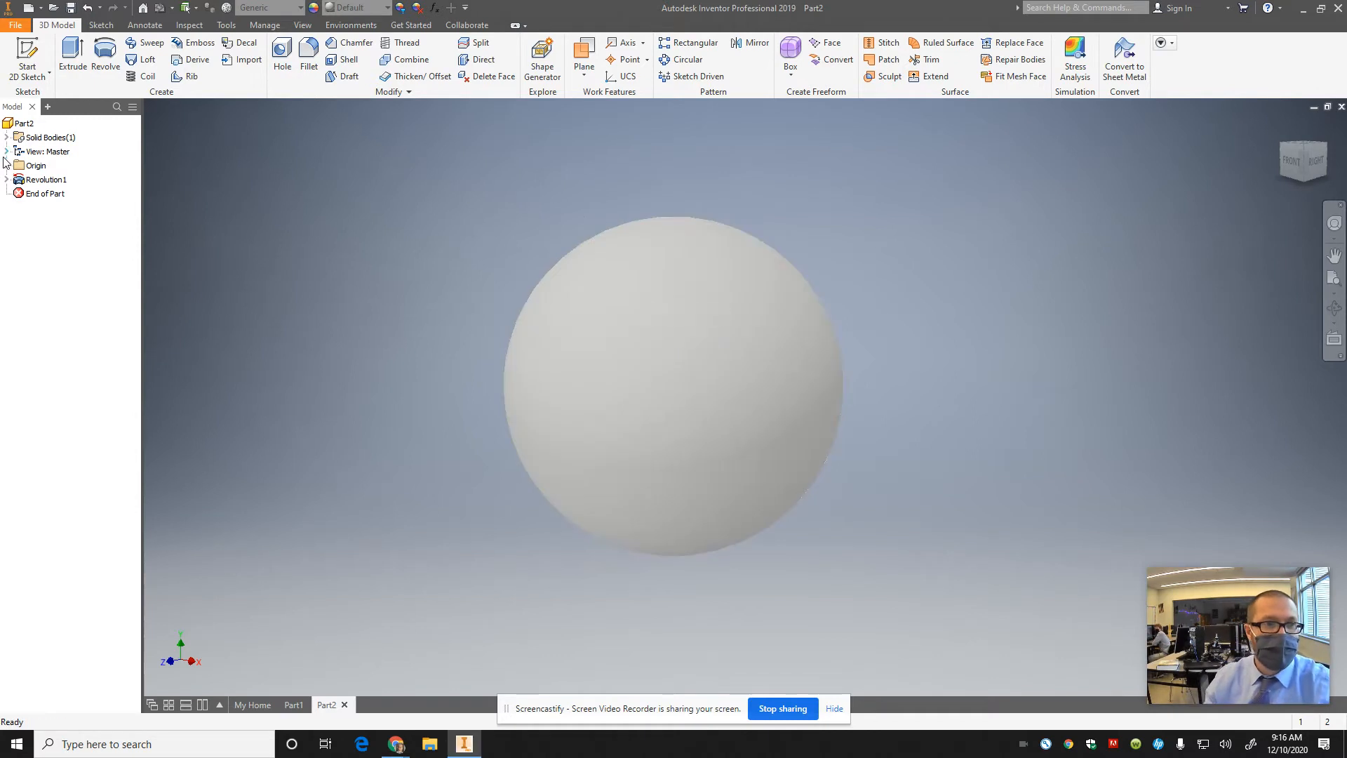
# Try a work plane tangent to the sphere and parallel to the origin YZ plane, and undo it
pyautogui.click(584, 73)
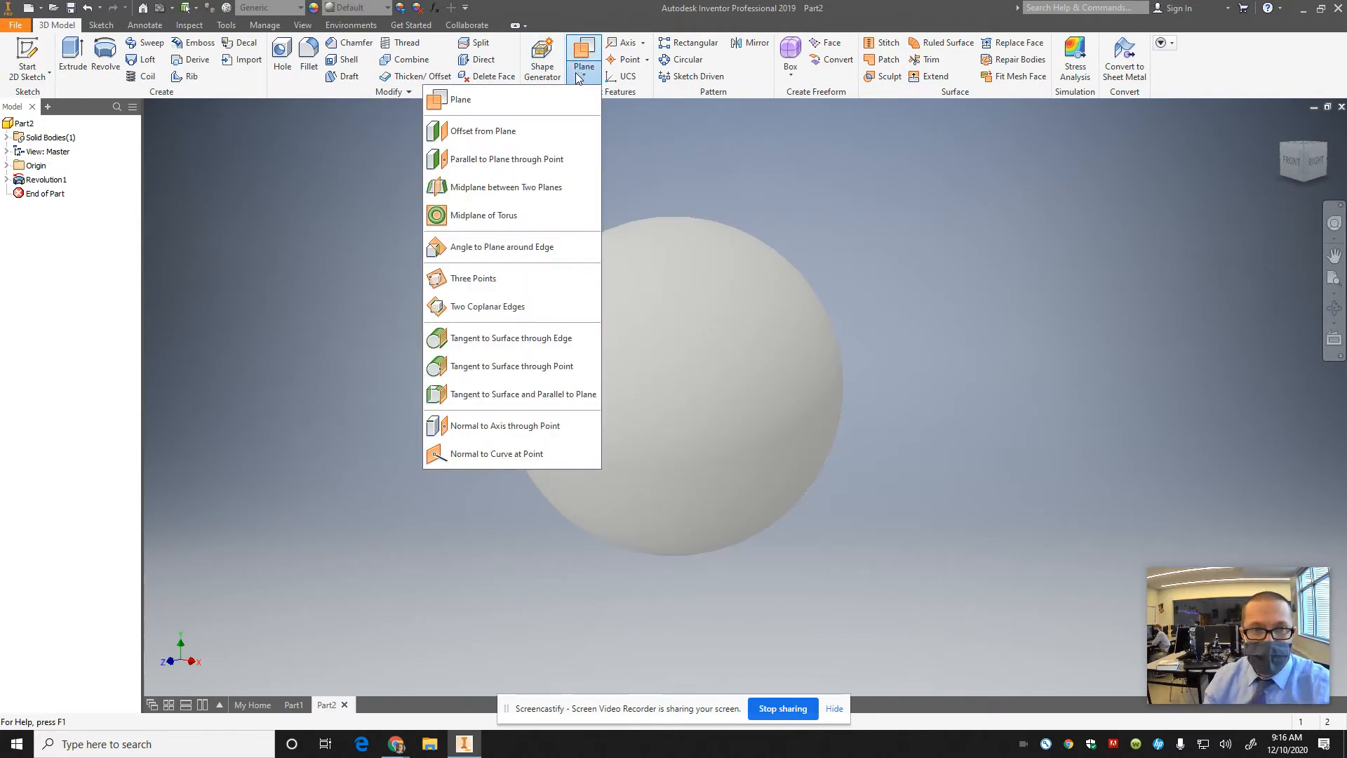
pyautogui.click(531, 395)
pyautogui.click(687, 389)
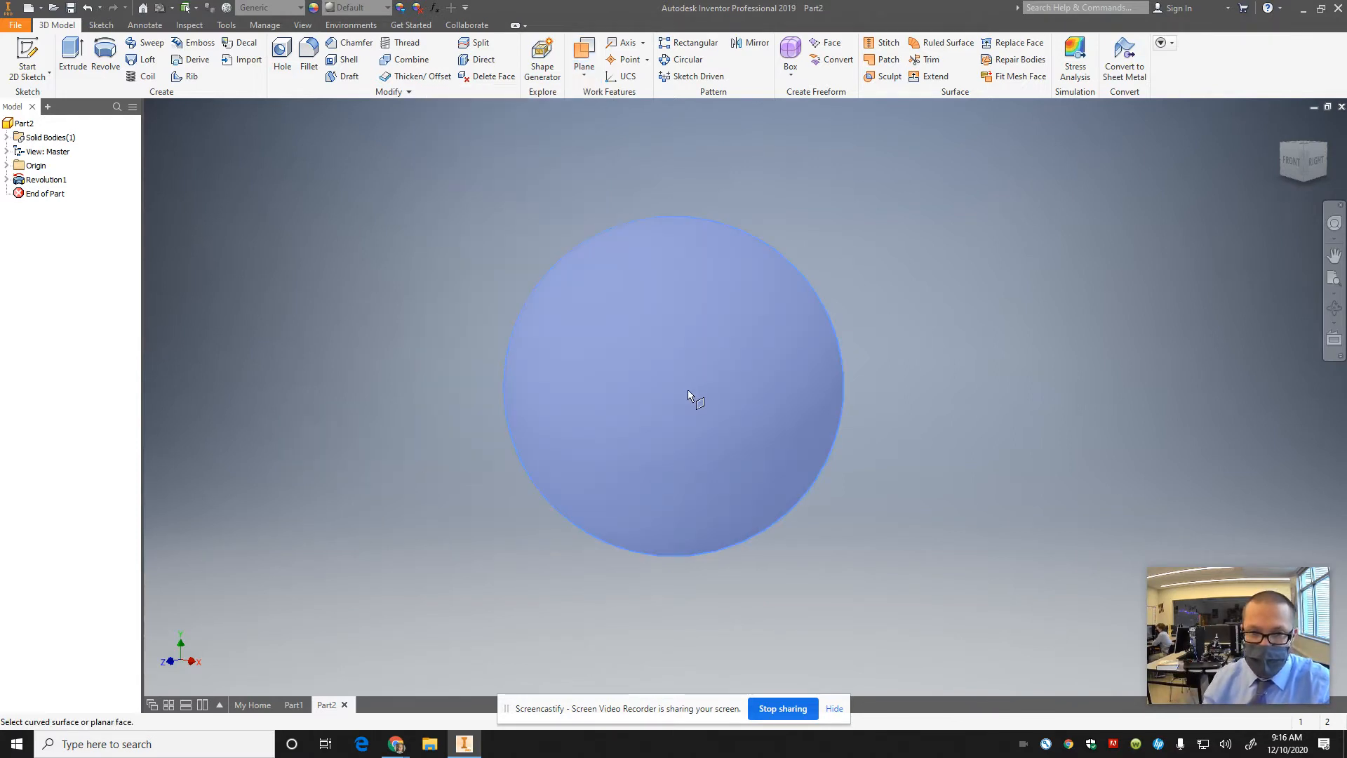
pyautogui.click(7, 166)
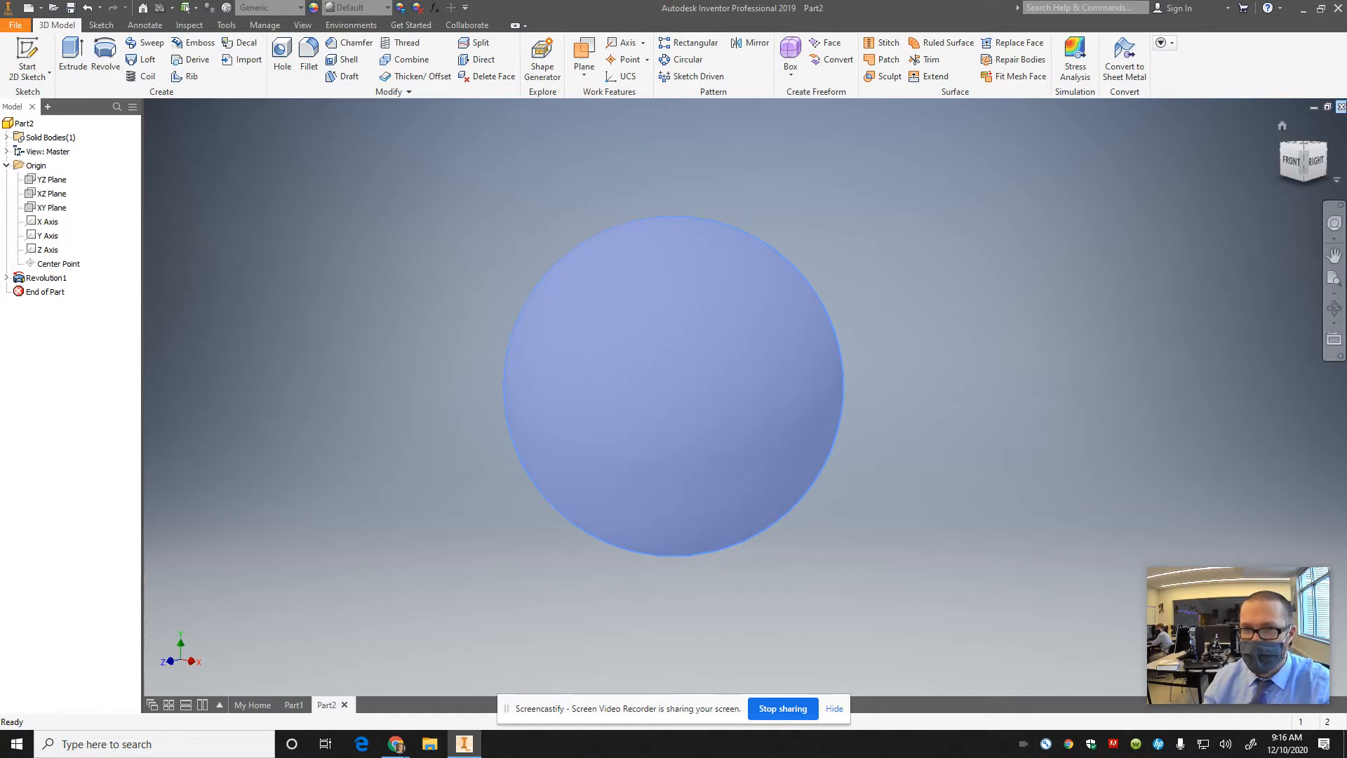
pyautogui.click(1283, 125)
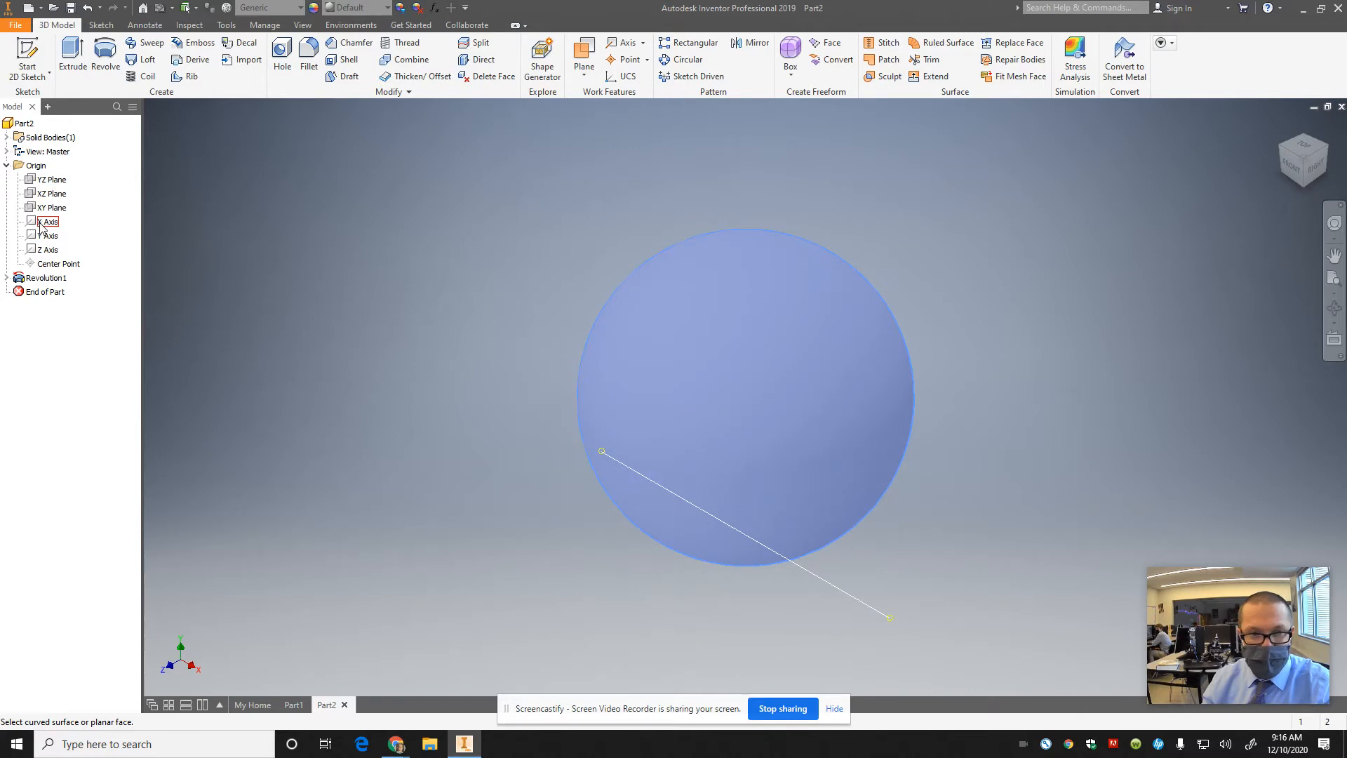
pyautogui.click(35, 180)
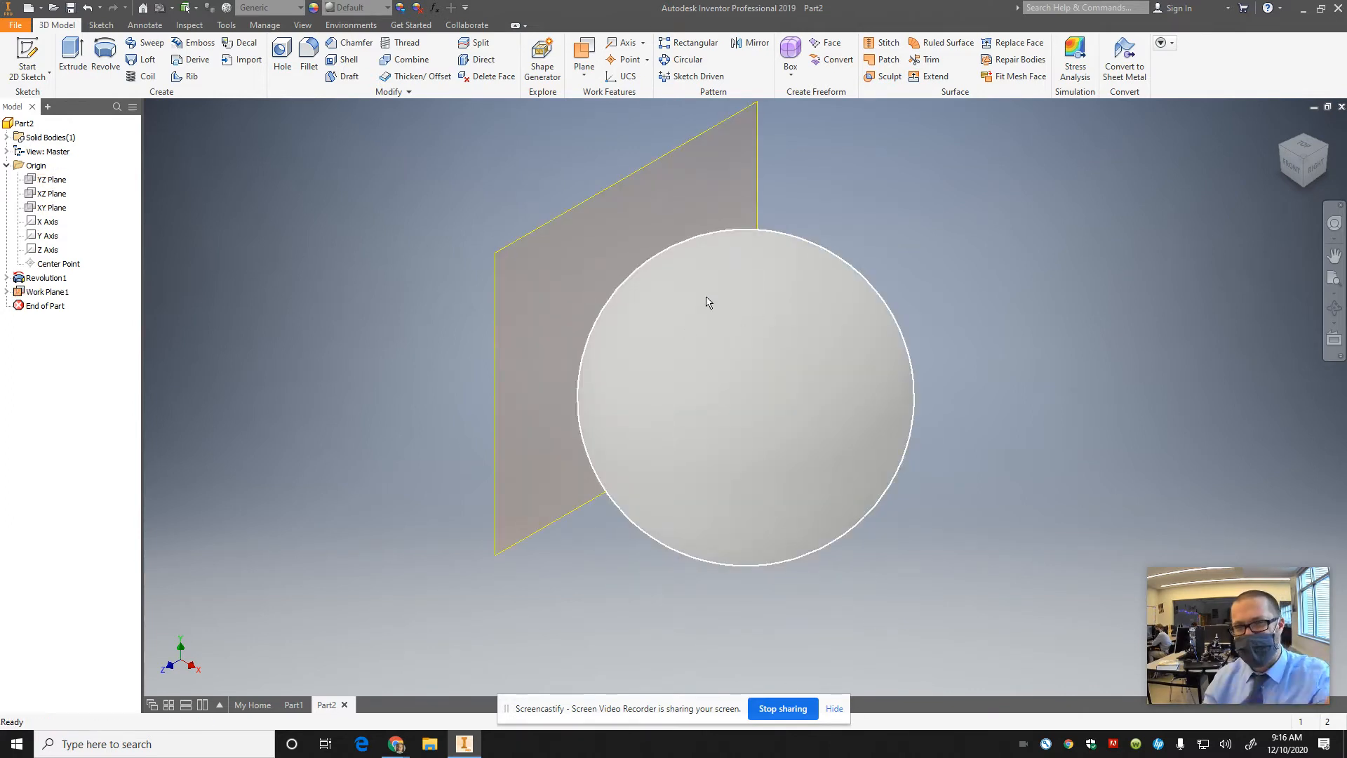
pyautogui.click(1283, 149)
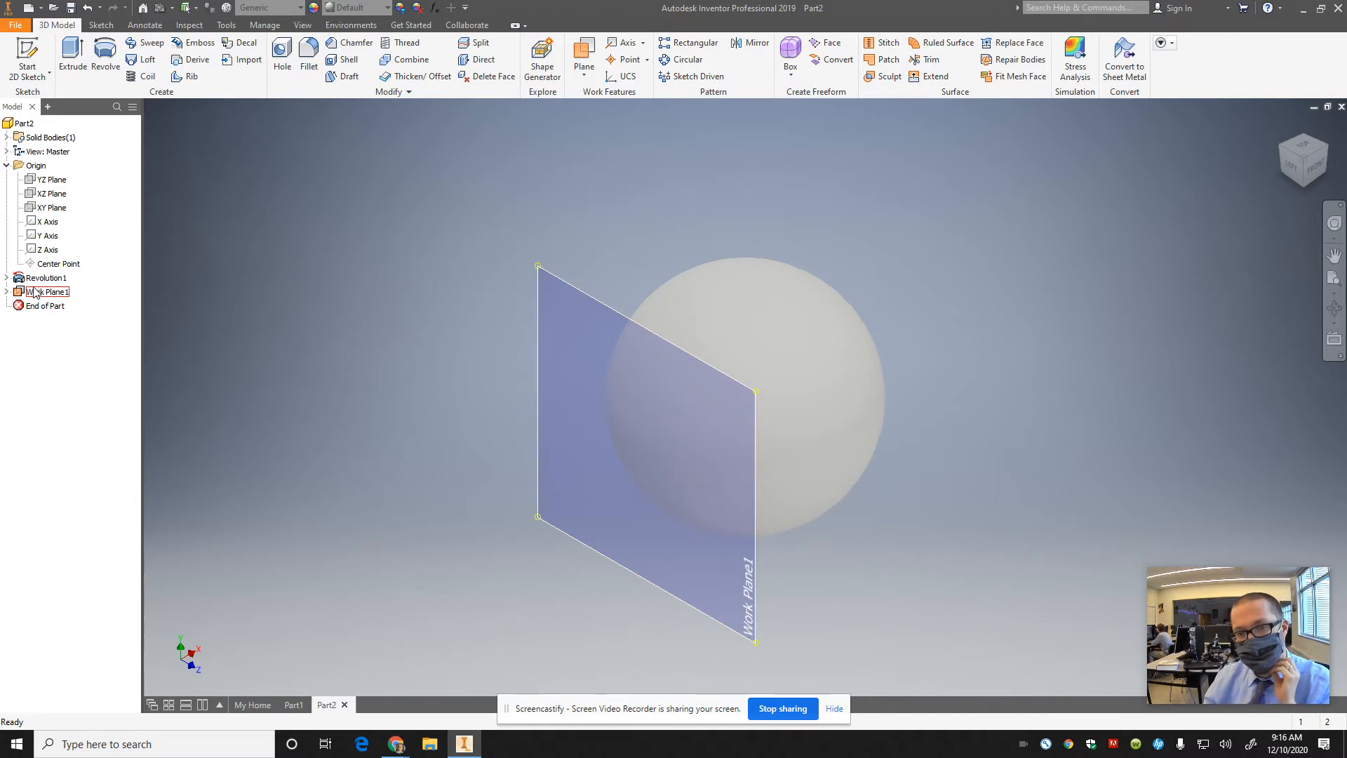
pyautogui.hotkey('ctrl', 'z')
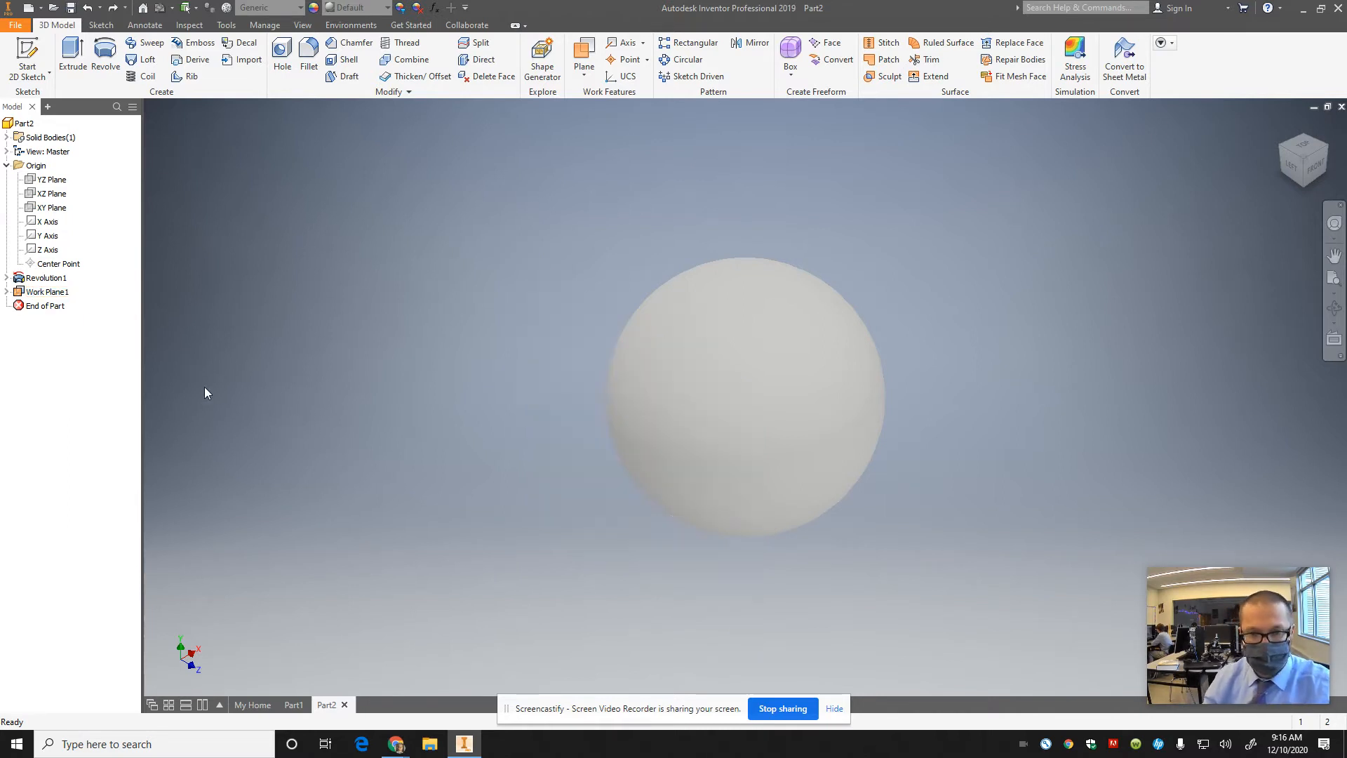
# From the home view, repeat the tangent work plane on the sphere's other side using the YZ plane, and undo it
pyautogui.click(1282, 126)
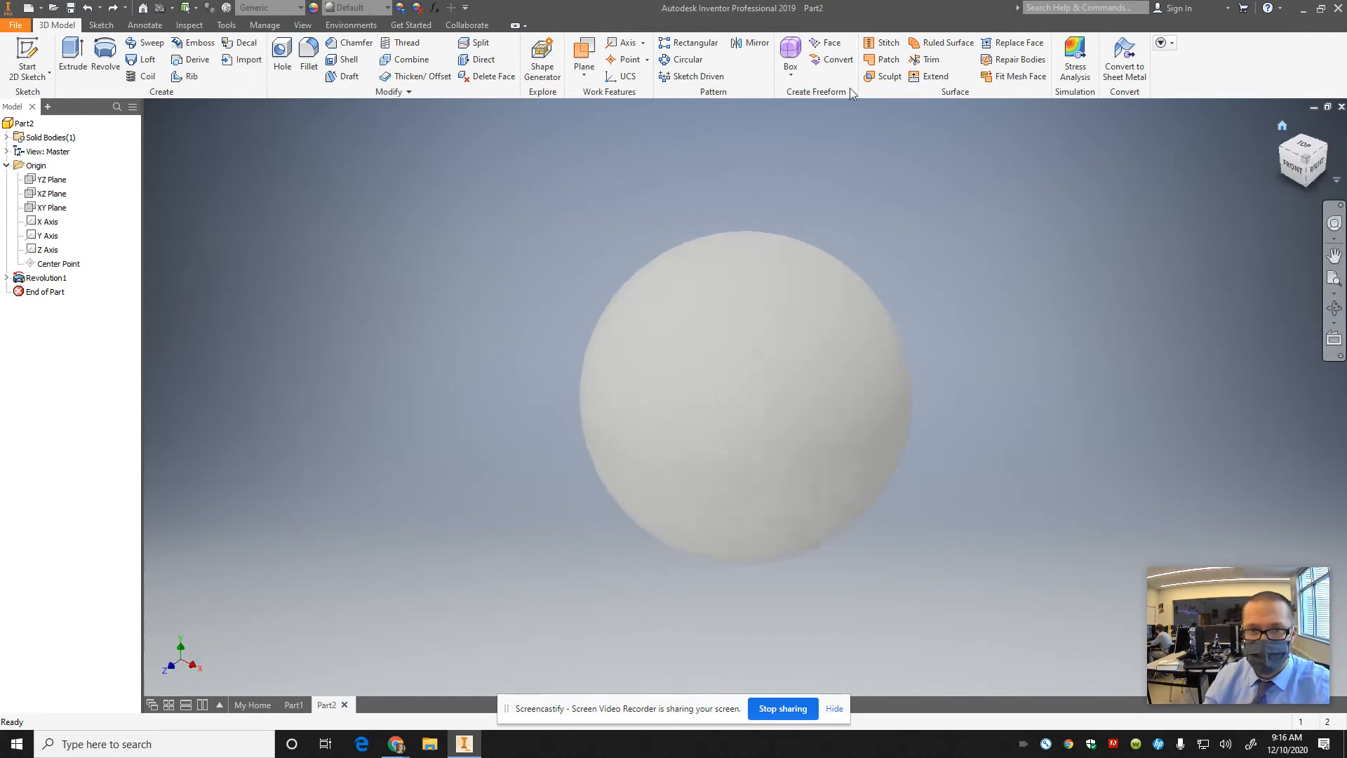
pyautogui.click(596, 73)
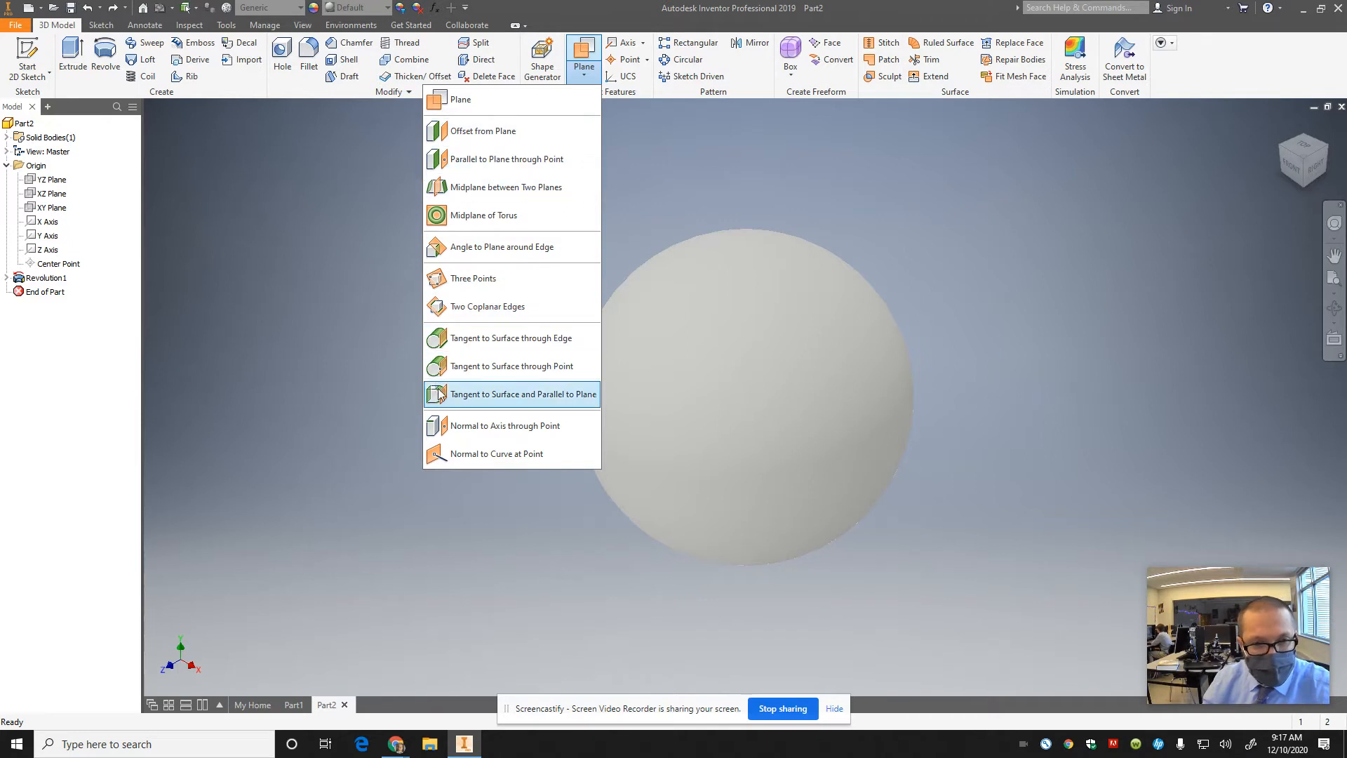
pyautogui.click(505, 394)
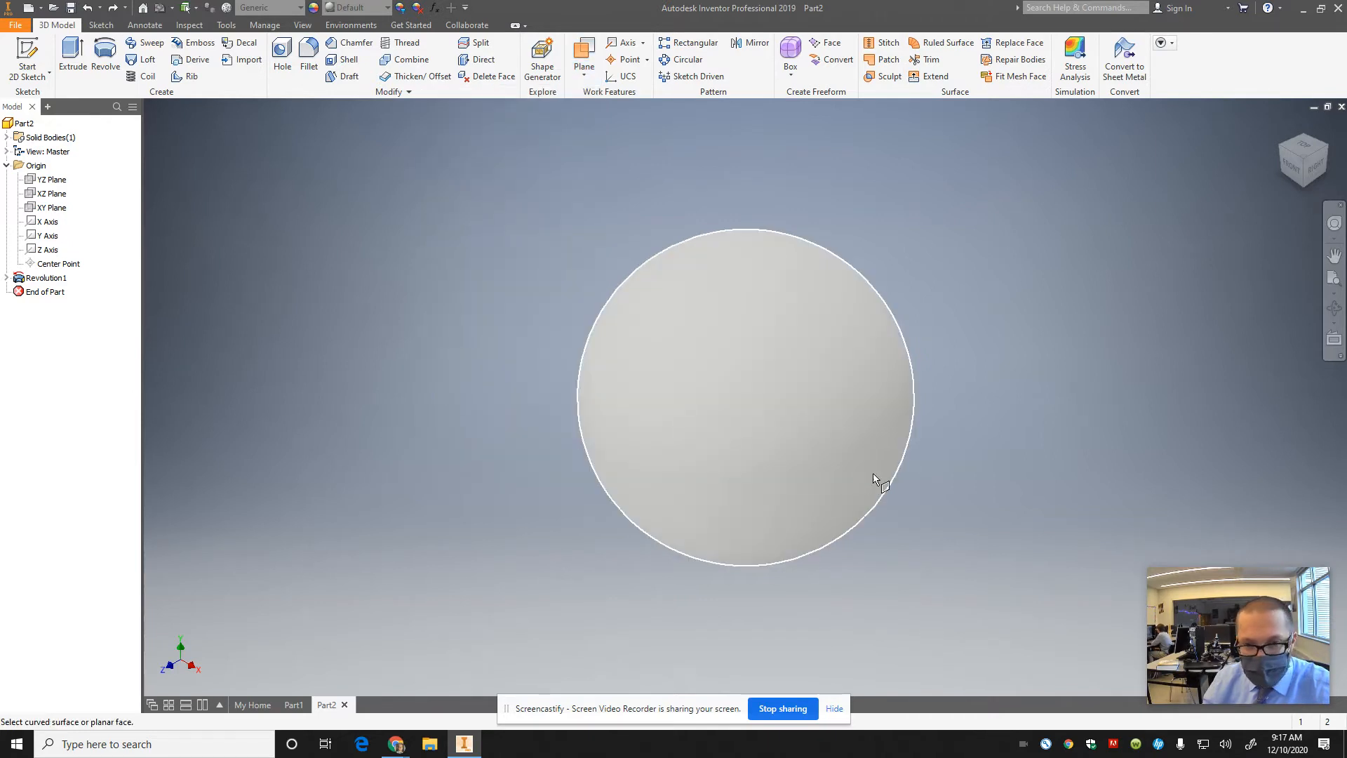
pyautogui.click(838, 423)
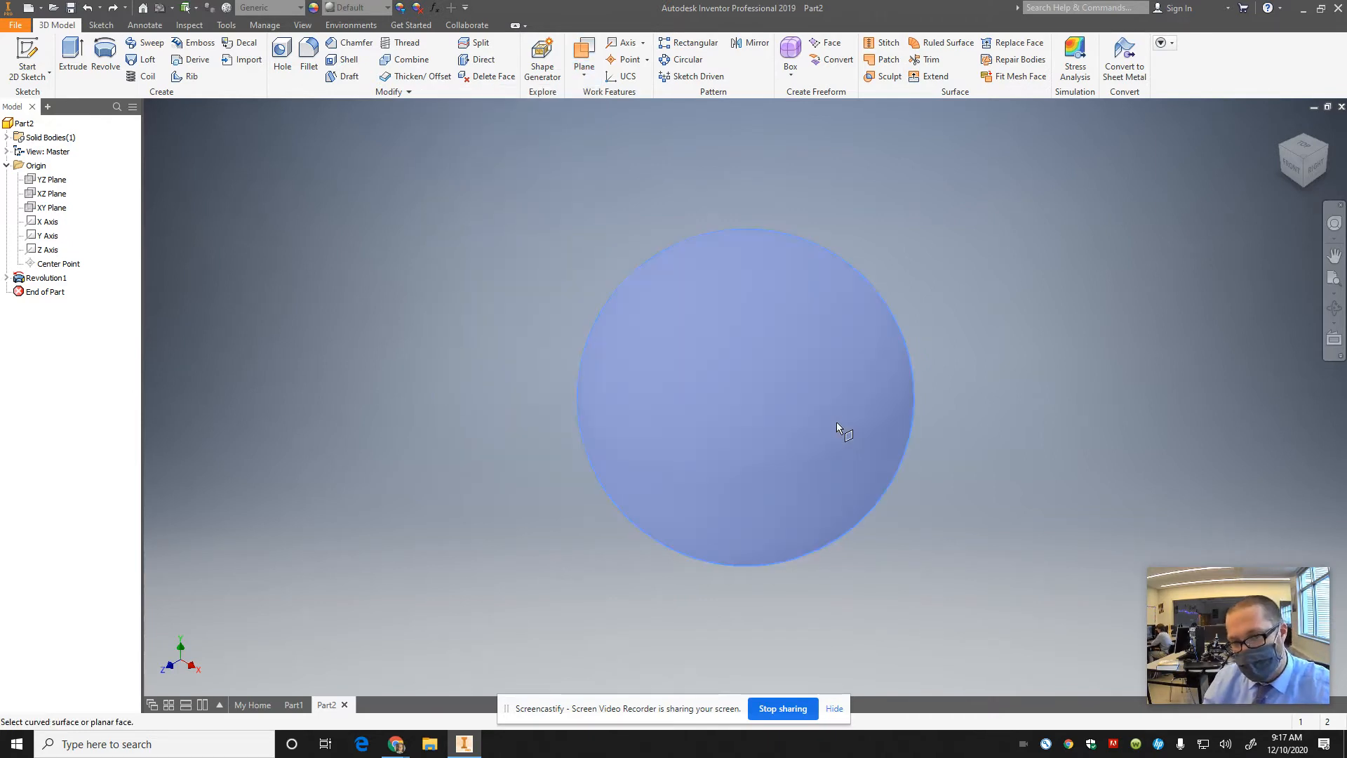
pyautogui.click(32, 179)
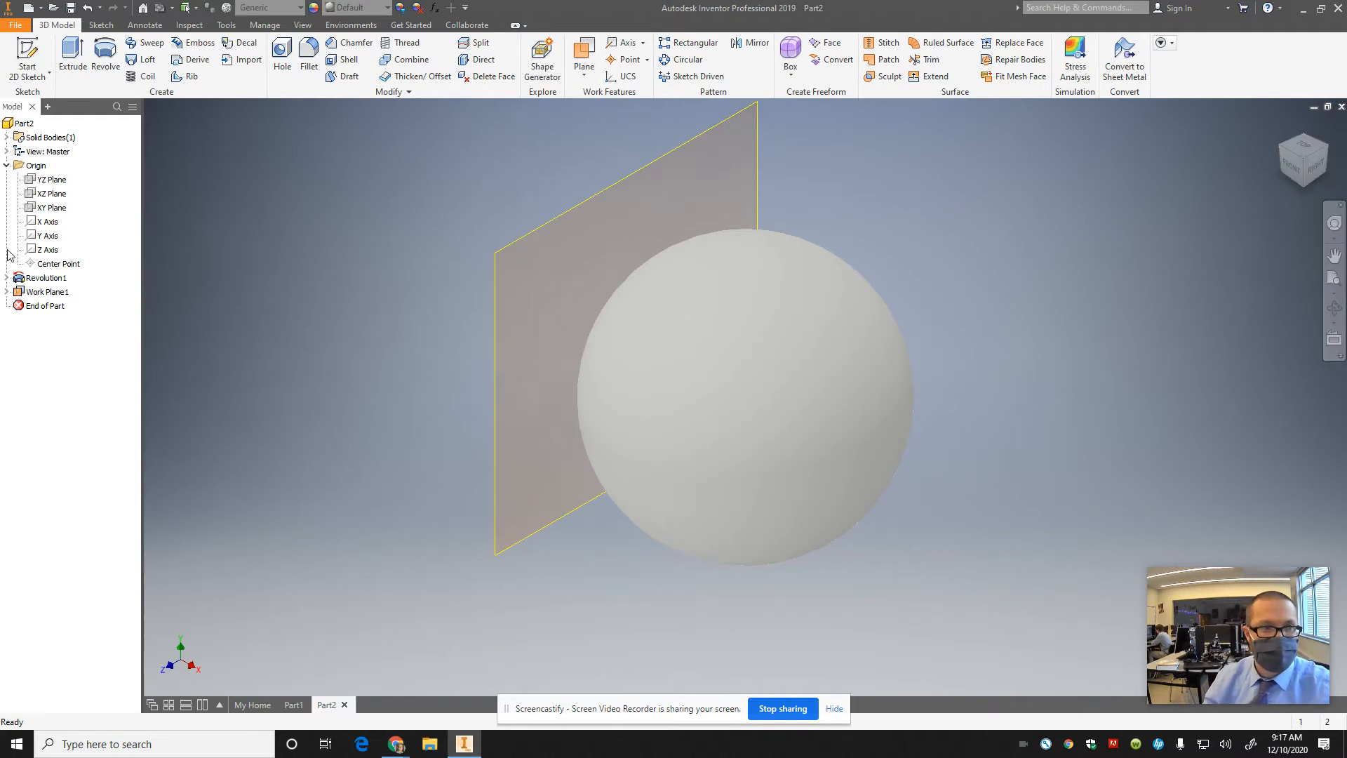
pyautogui.hotkey('ctrl', 'z')
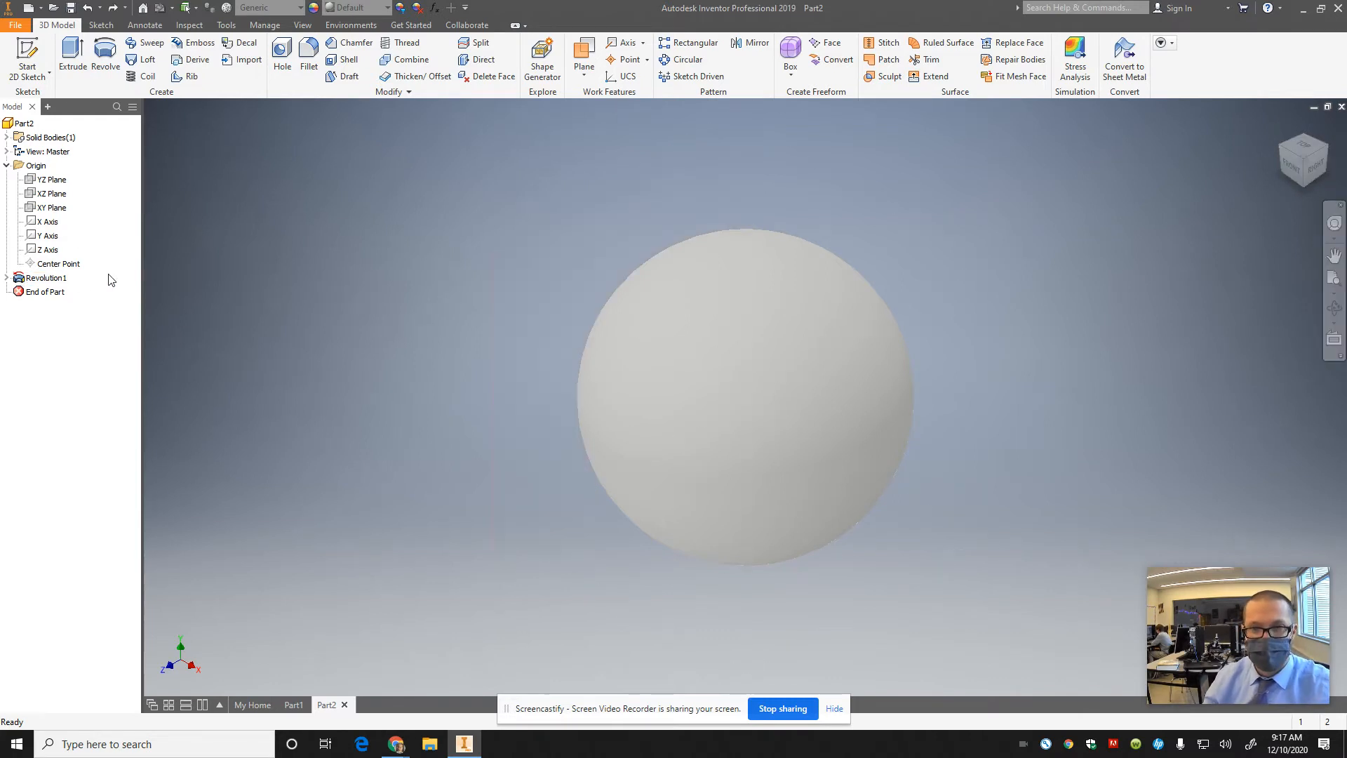
# Try to create a work plane tangent to the sphere's surface through an edge
pyautogui.click(589, 77)
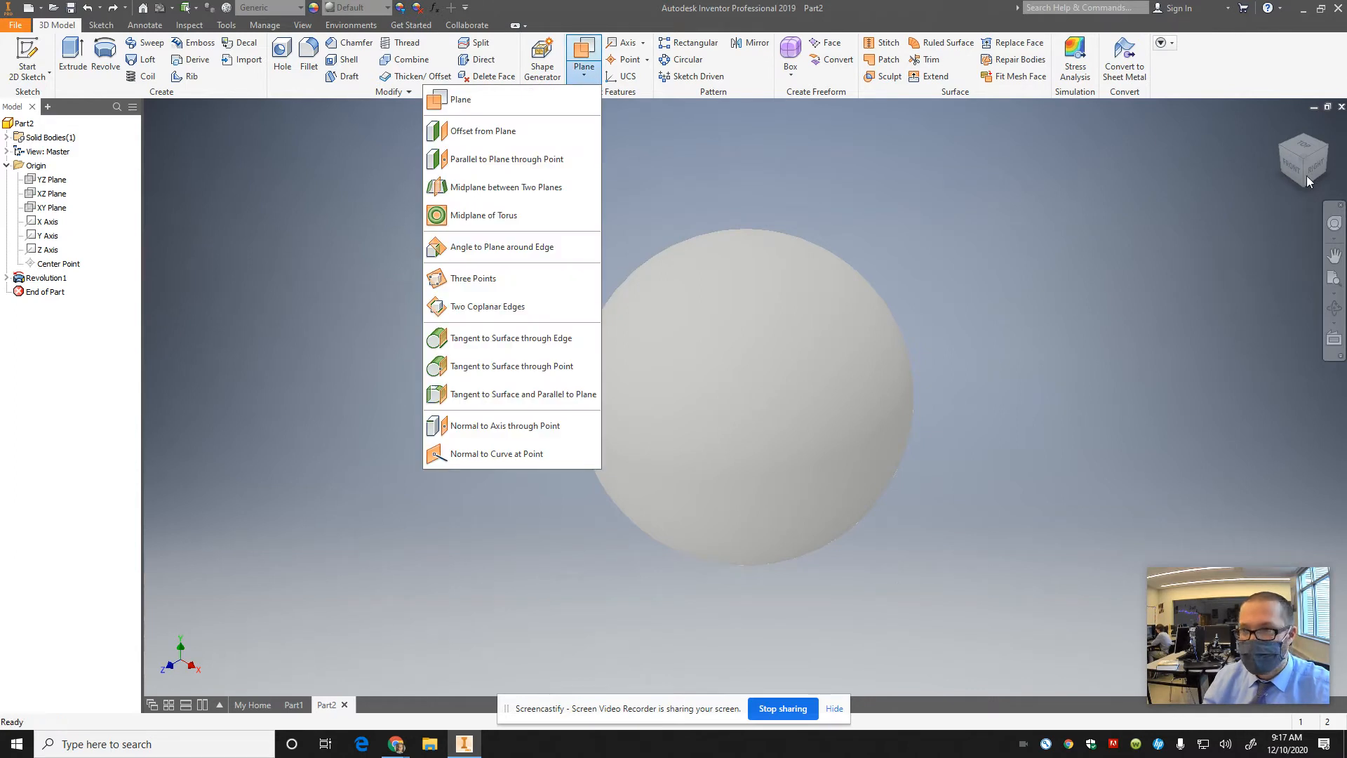
pyautogui.click(1284, 169)
pyautogui.click(1284, 169)
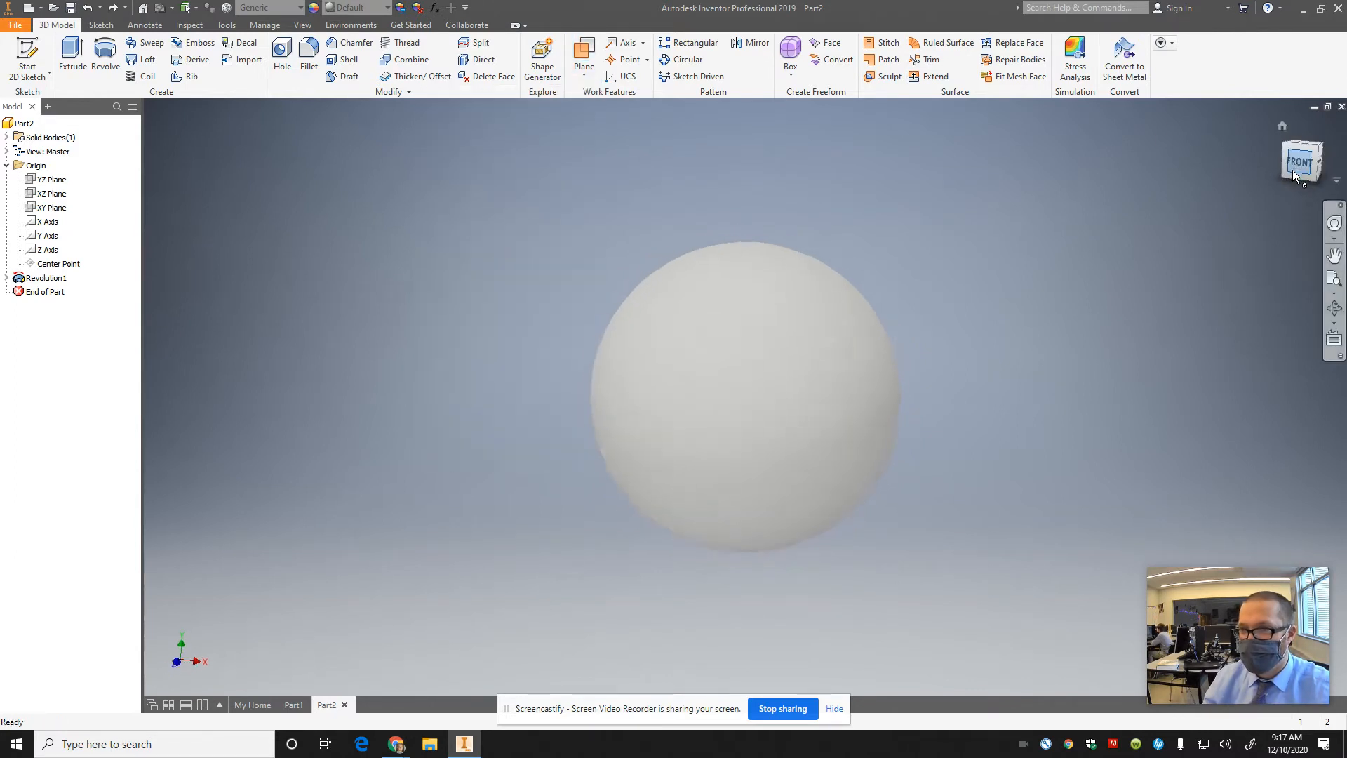
pyautogui.click(584, 74)
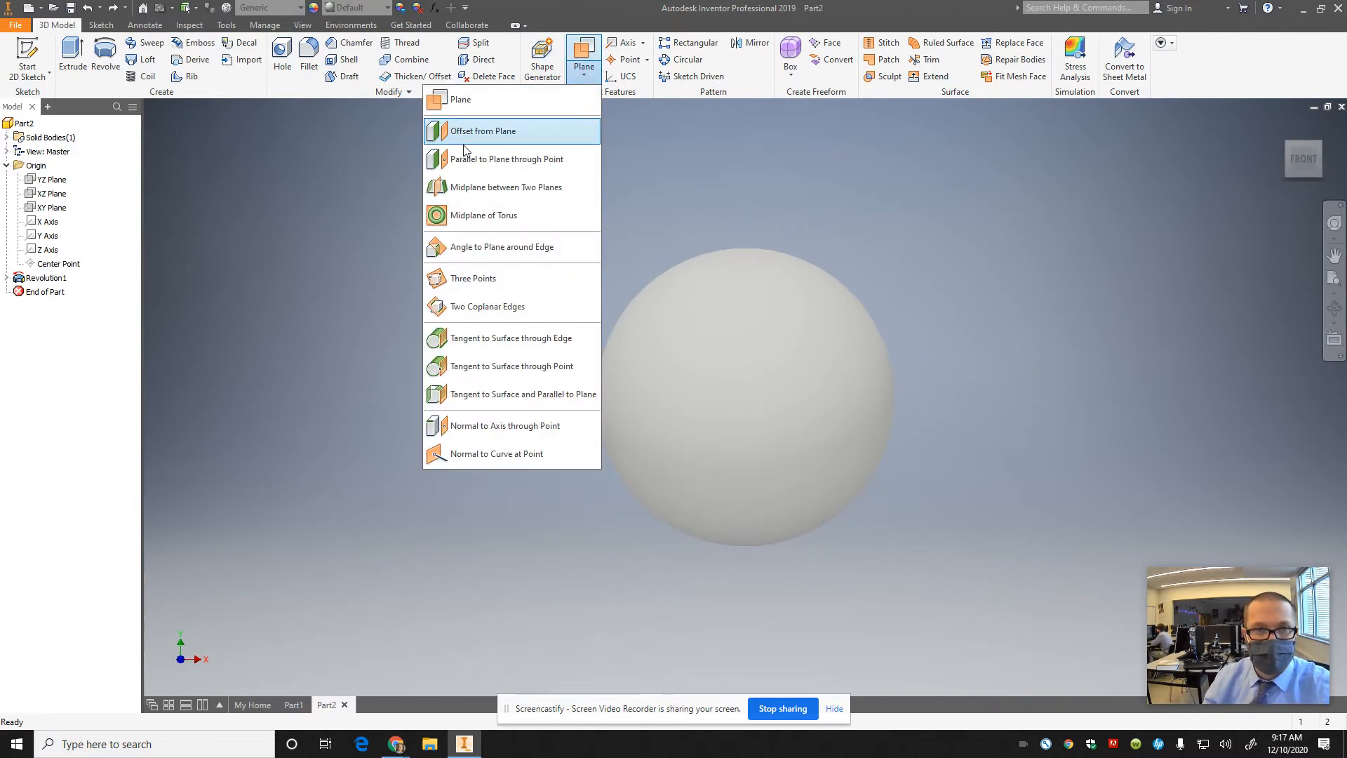
pyautogui.click(497, 337)
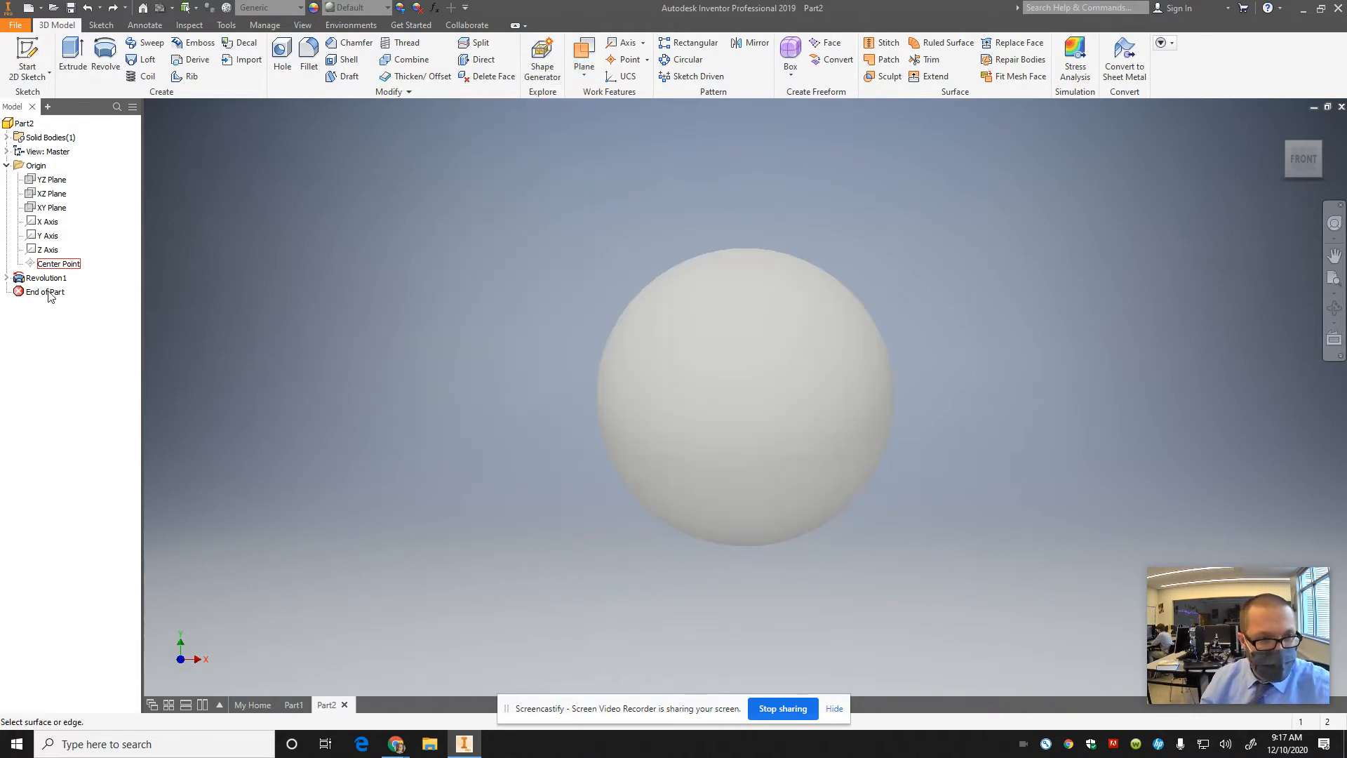
pyautogui.click(693, 442)
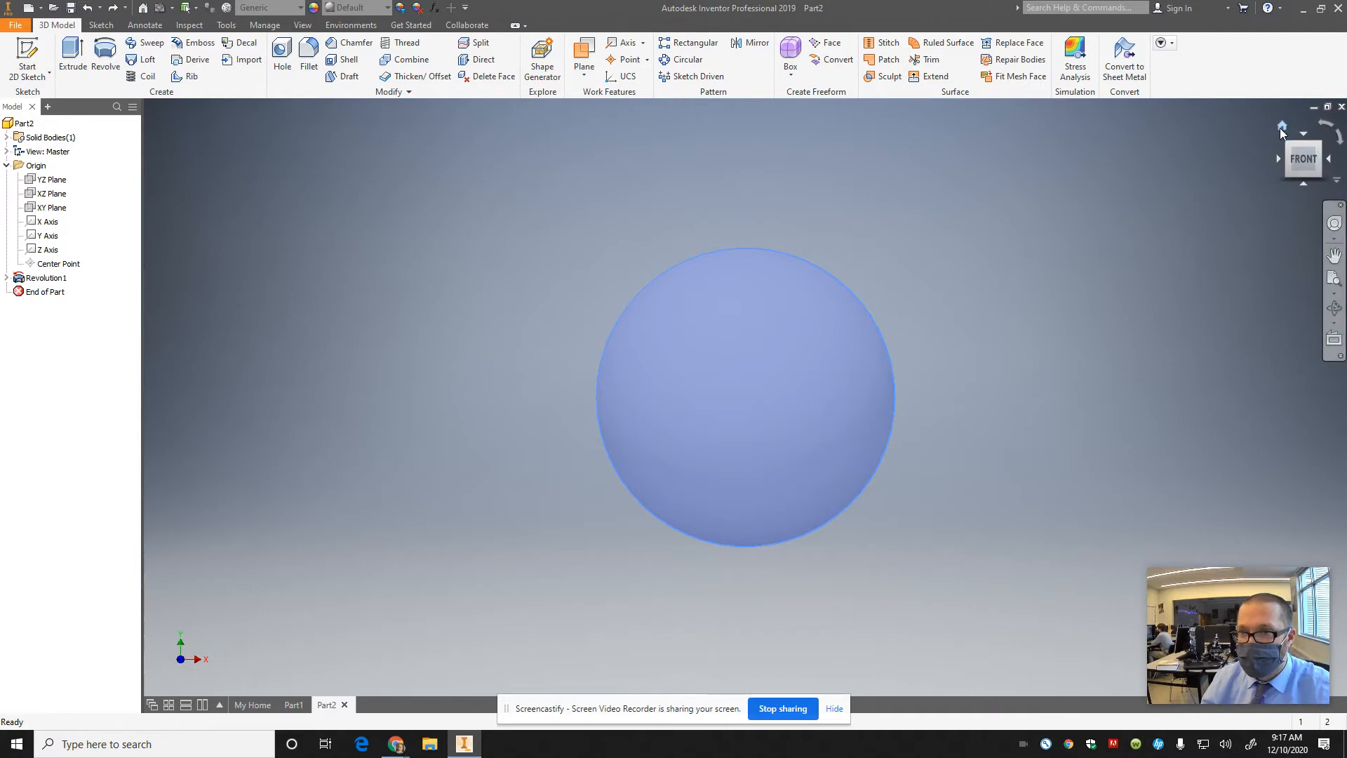
pyautogui.click(1282, 128)
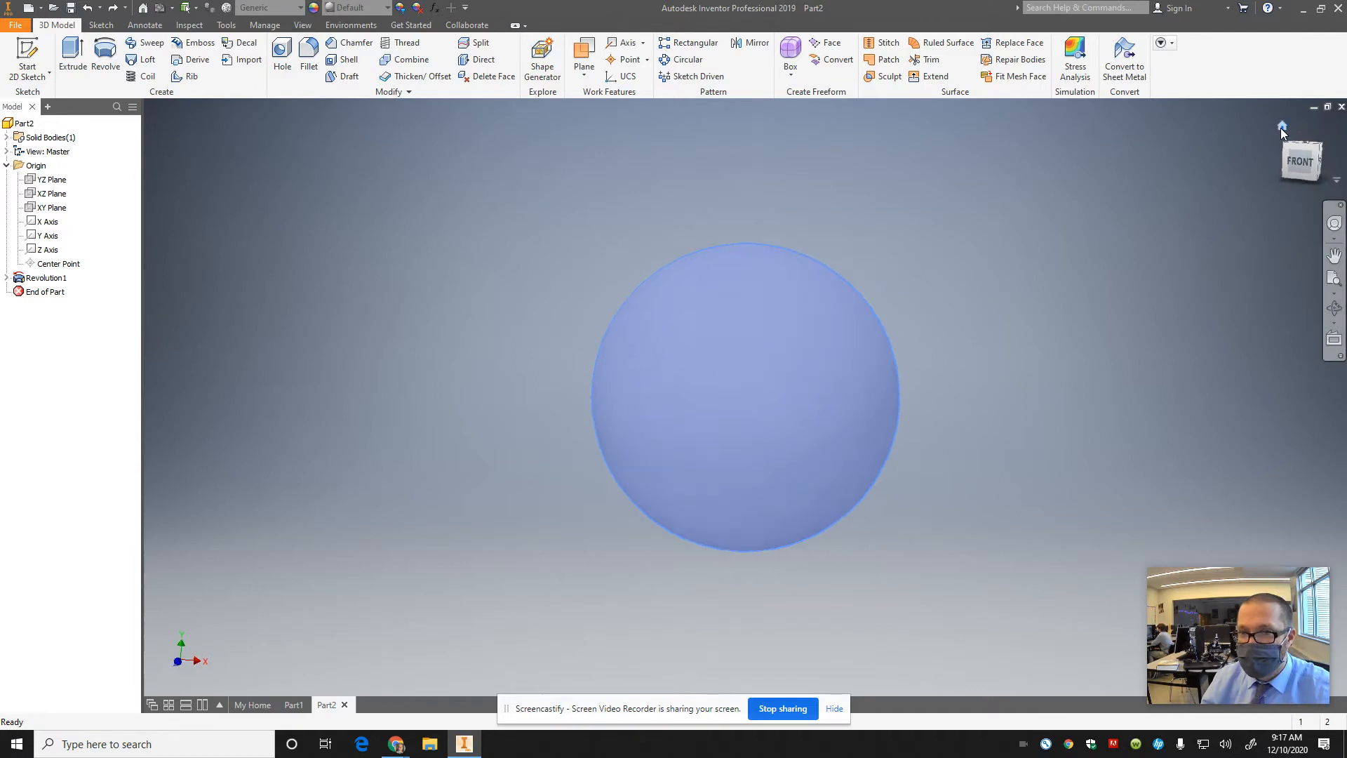
pyautogui.click(1295, 171)
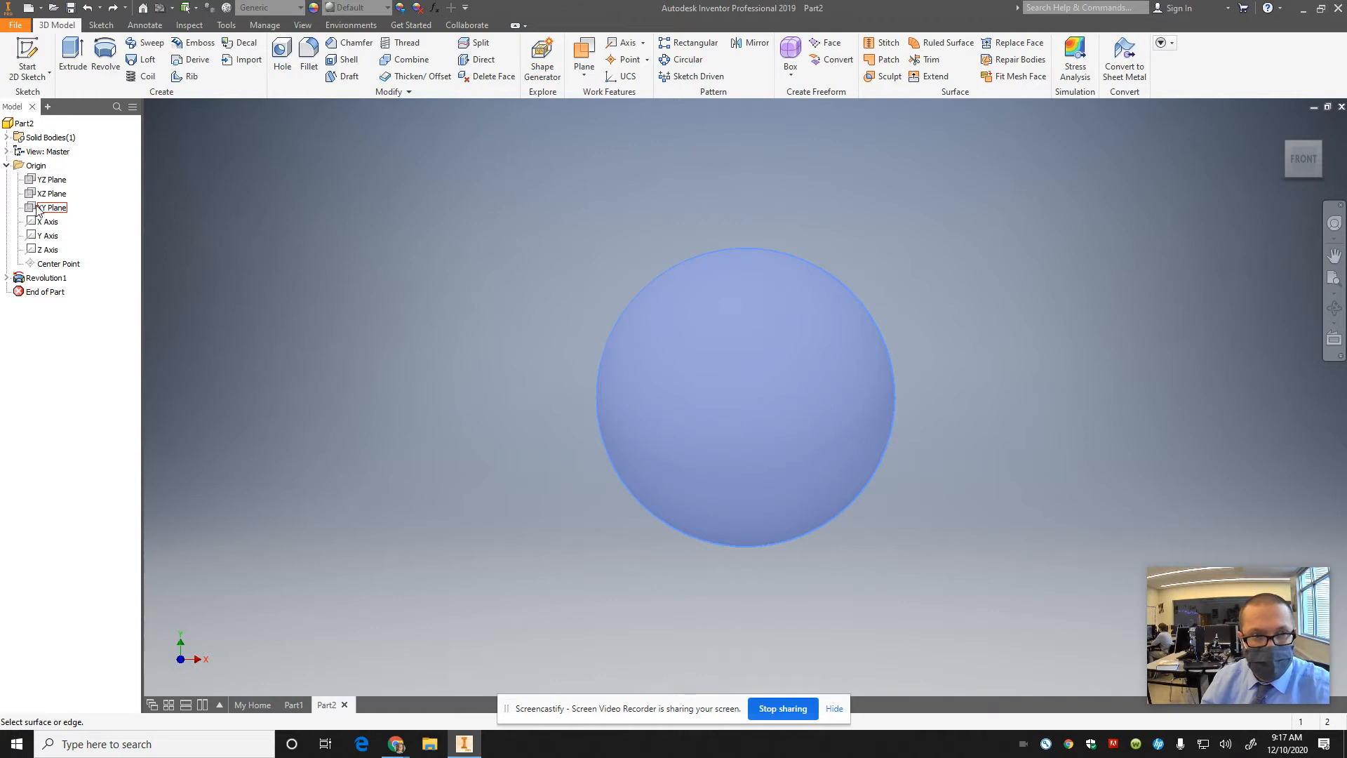
# Create a work plane tangent to the sphere's front and parallel to the origin XY plane
pyautogui.click(585, 73)
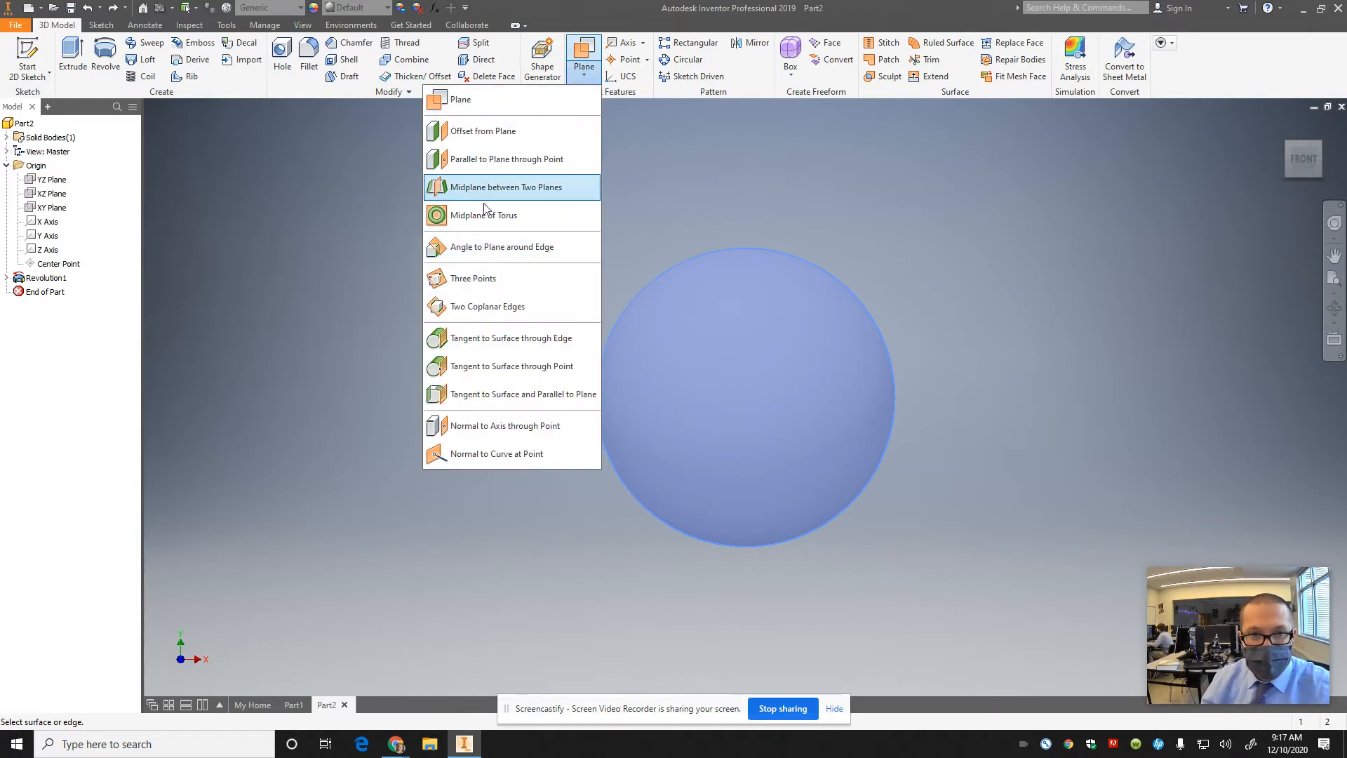
pyautogui.click(485, 393)
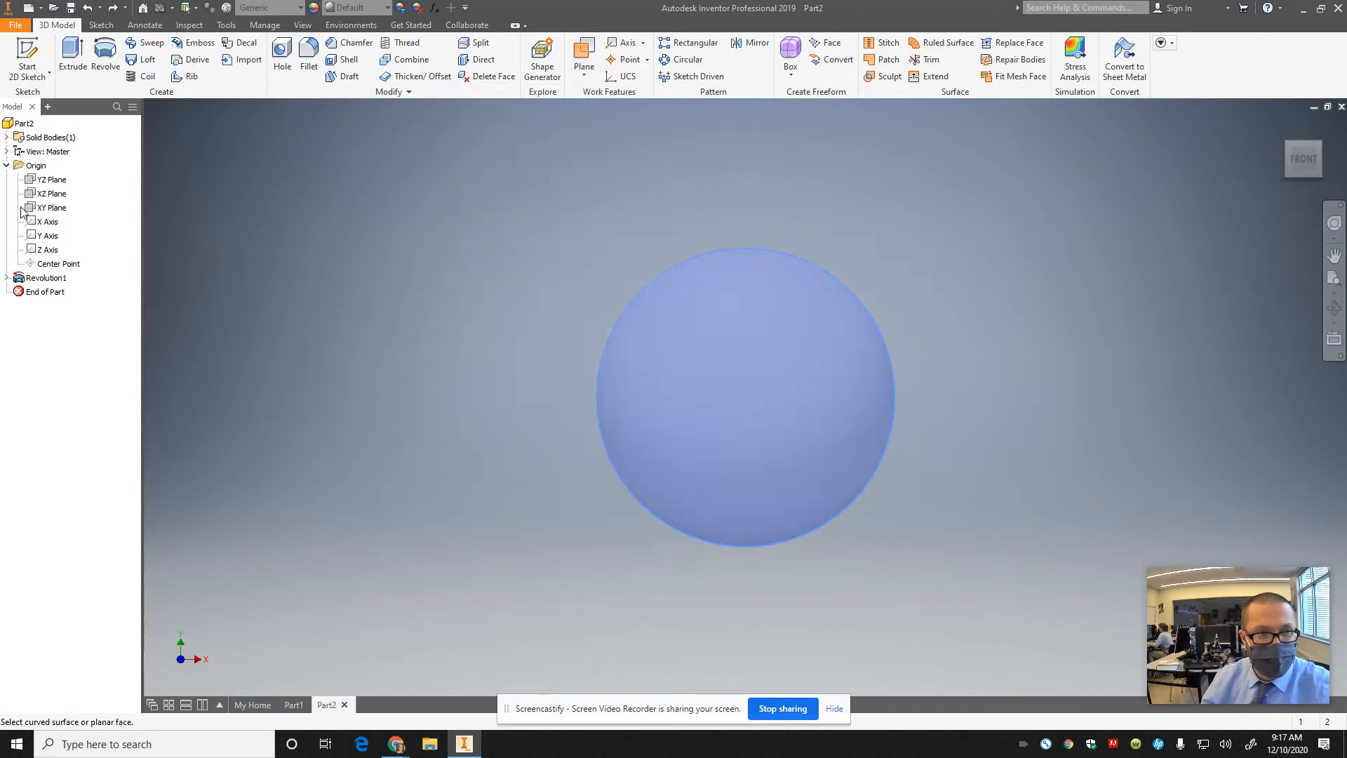
pyautogui.click(61, 208)
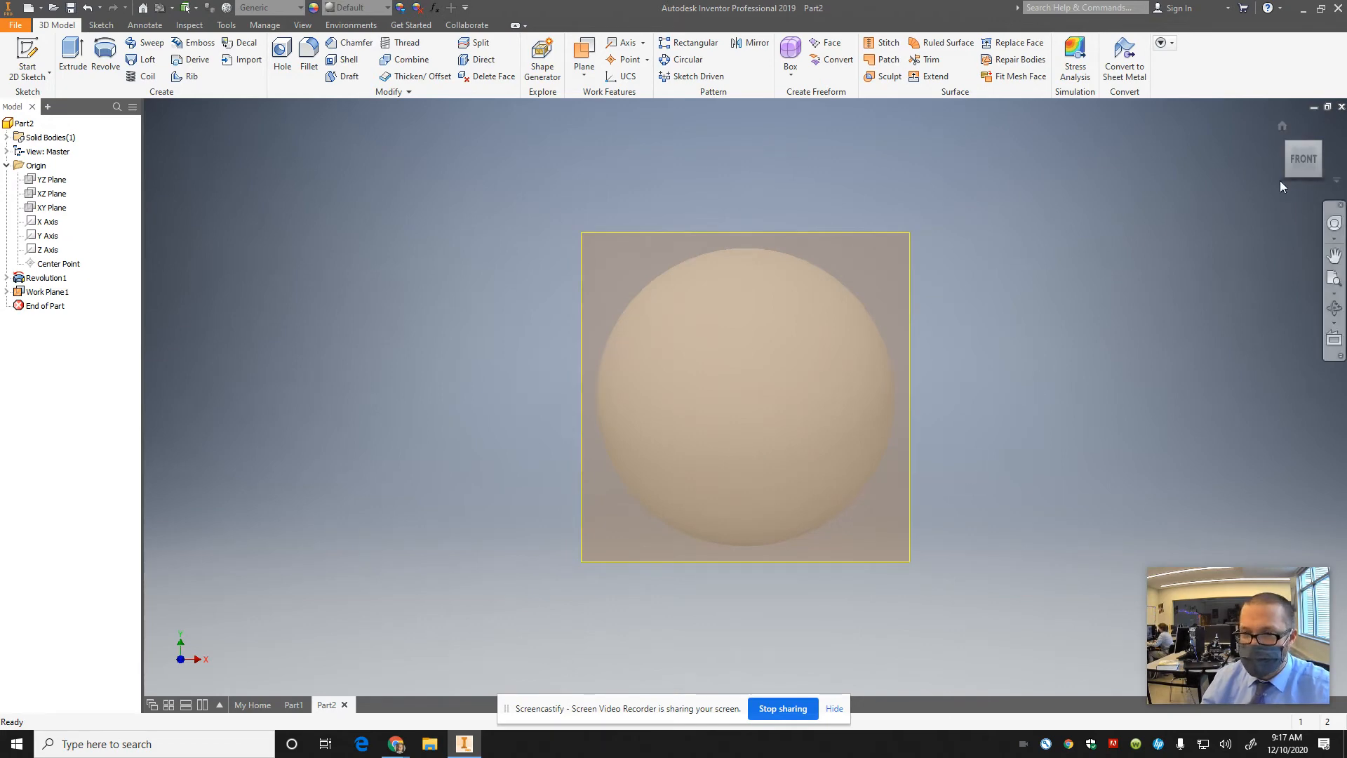
# Sketch a 0.250 in diameter circle on the tangent work plane, centered on the origin, and finish the sketch
pyautogui.click(1283, 125)
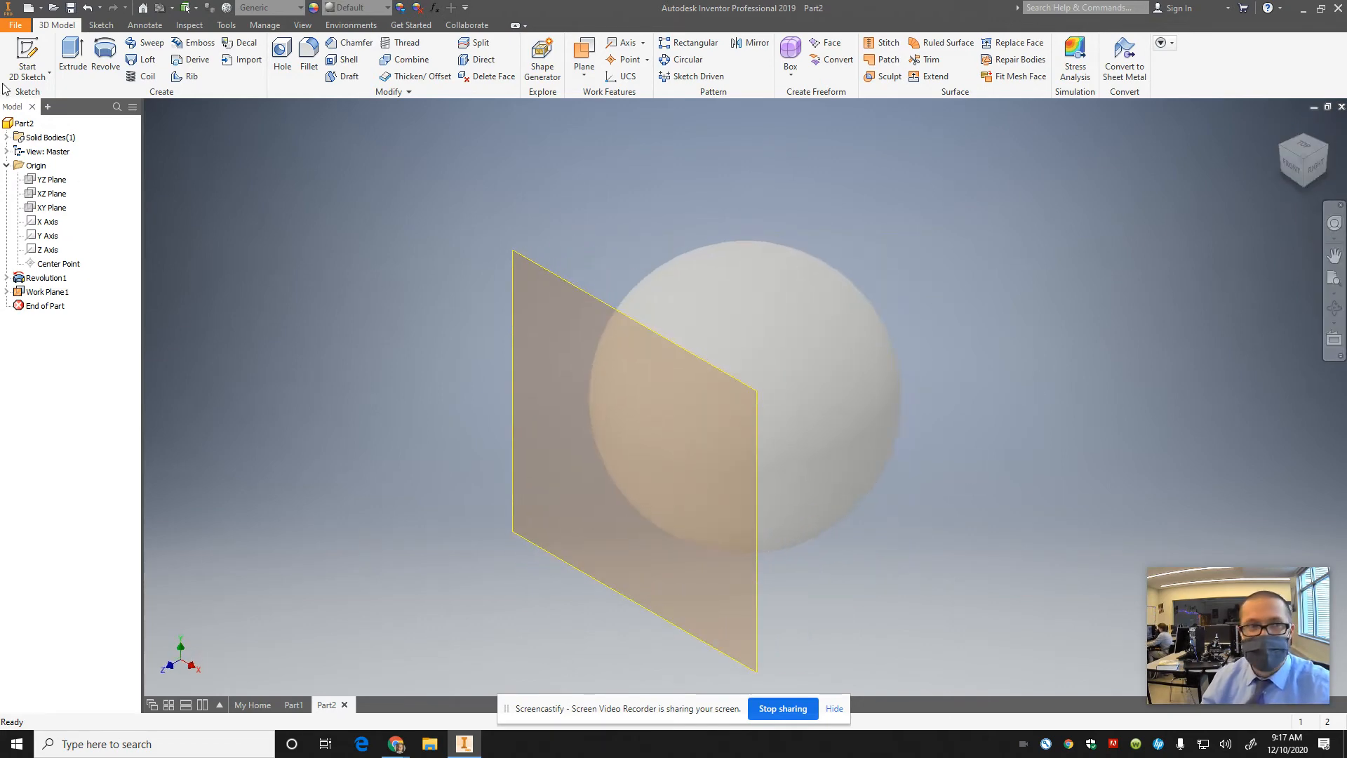
pyautogui.click(28, 59)
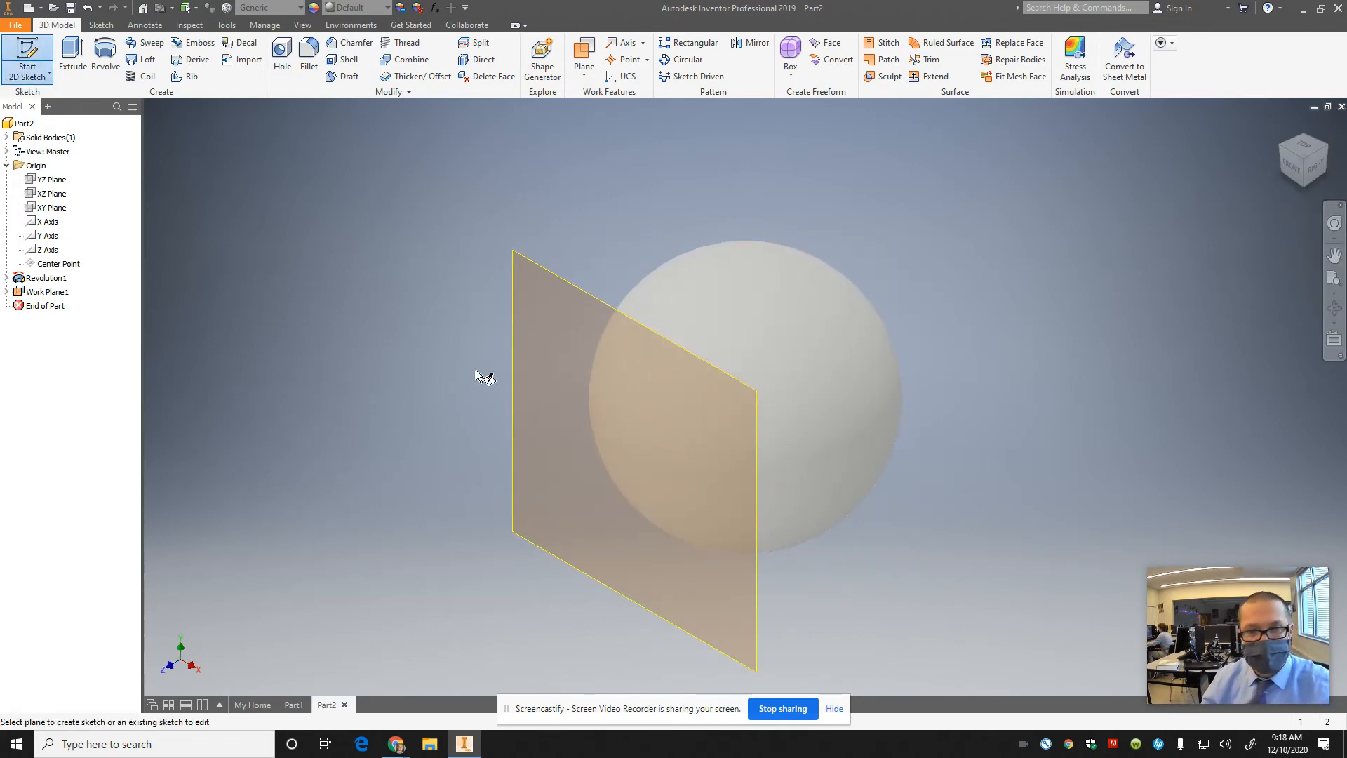
pyautogui.click(604, 305)
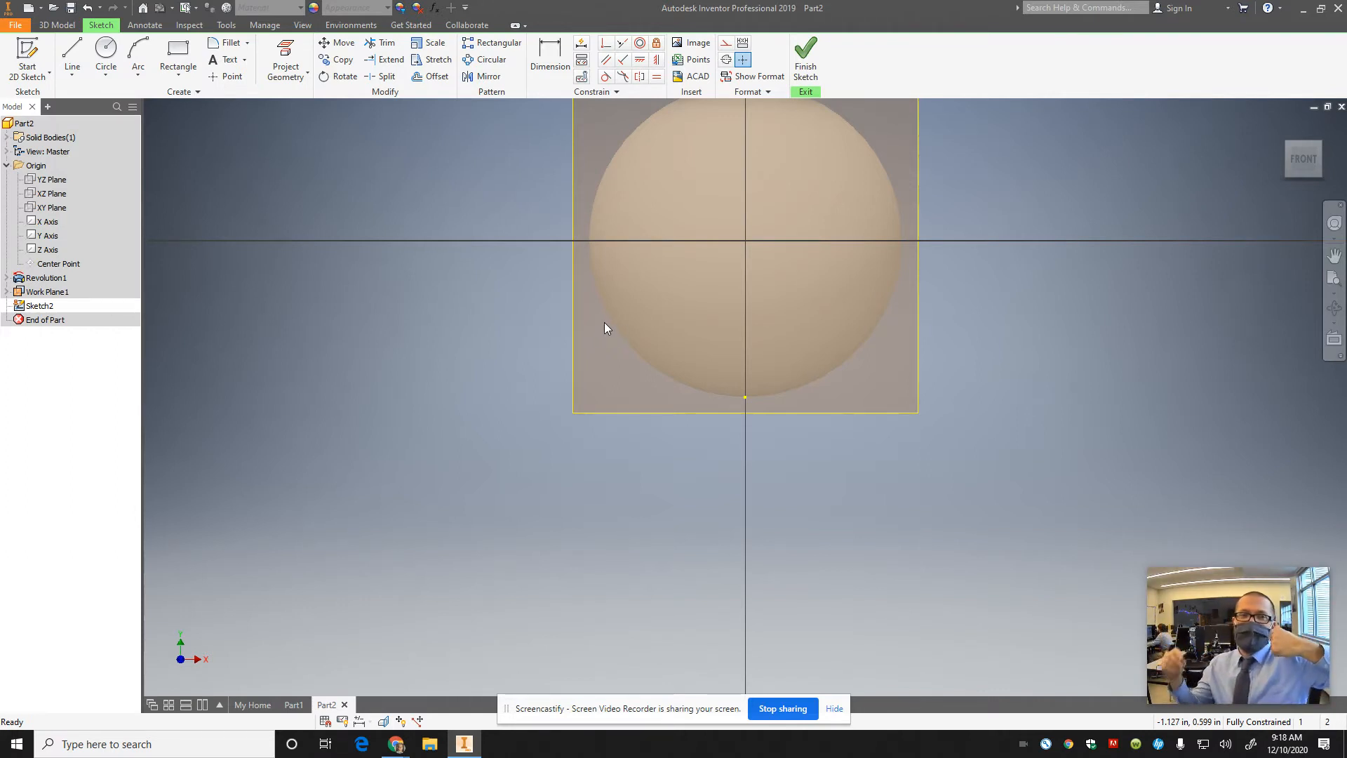
pyautogui.click(106, 50)
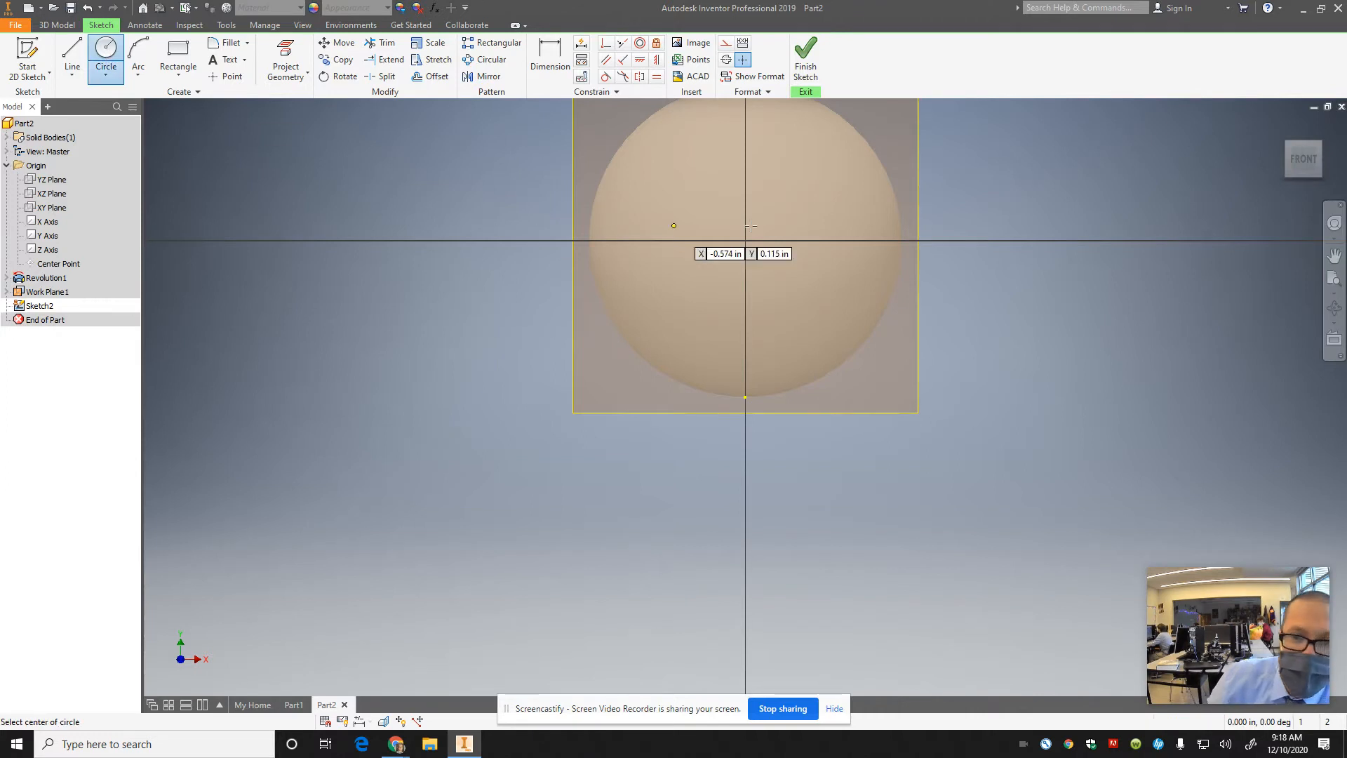
pyautogui.click(745, 239)
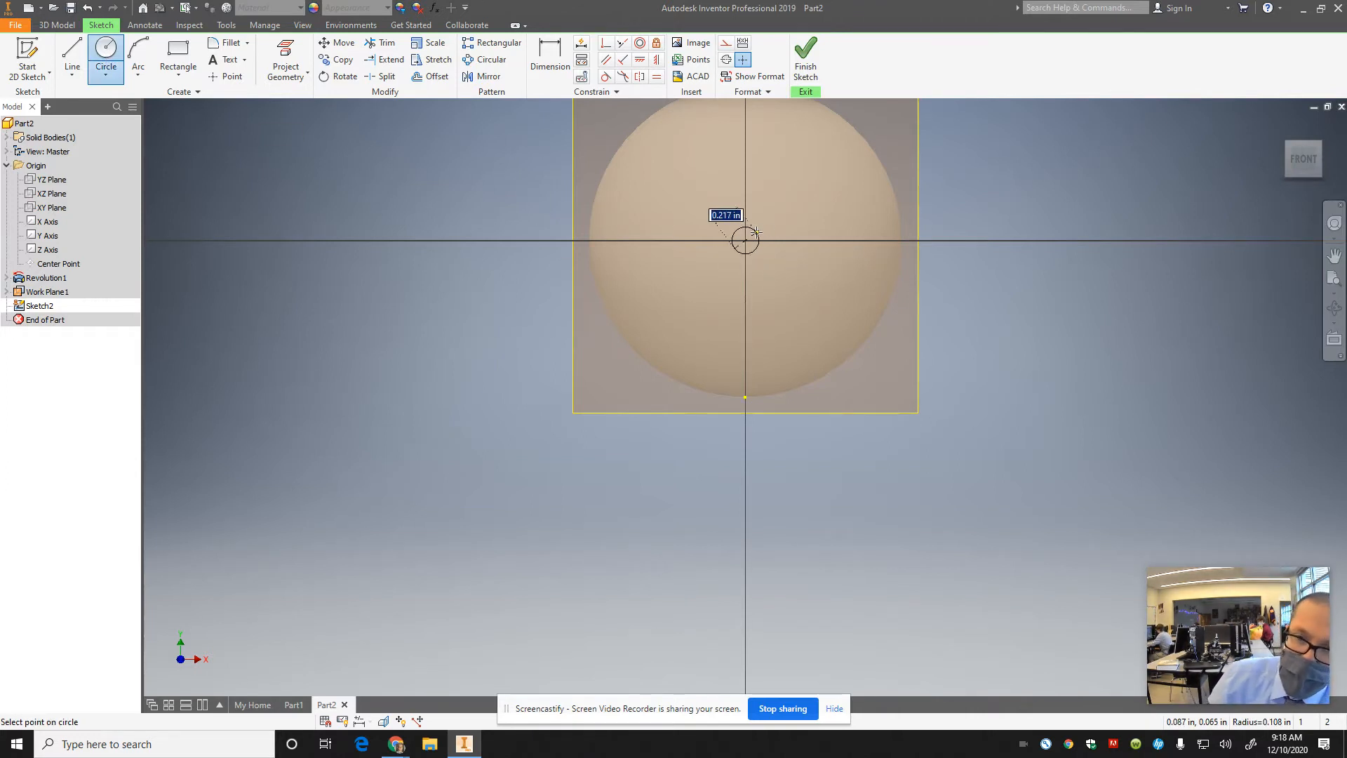
pyautogui.write('.2')
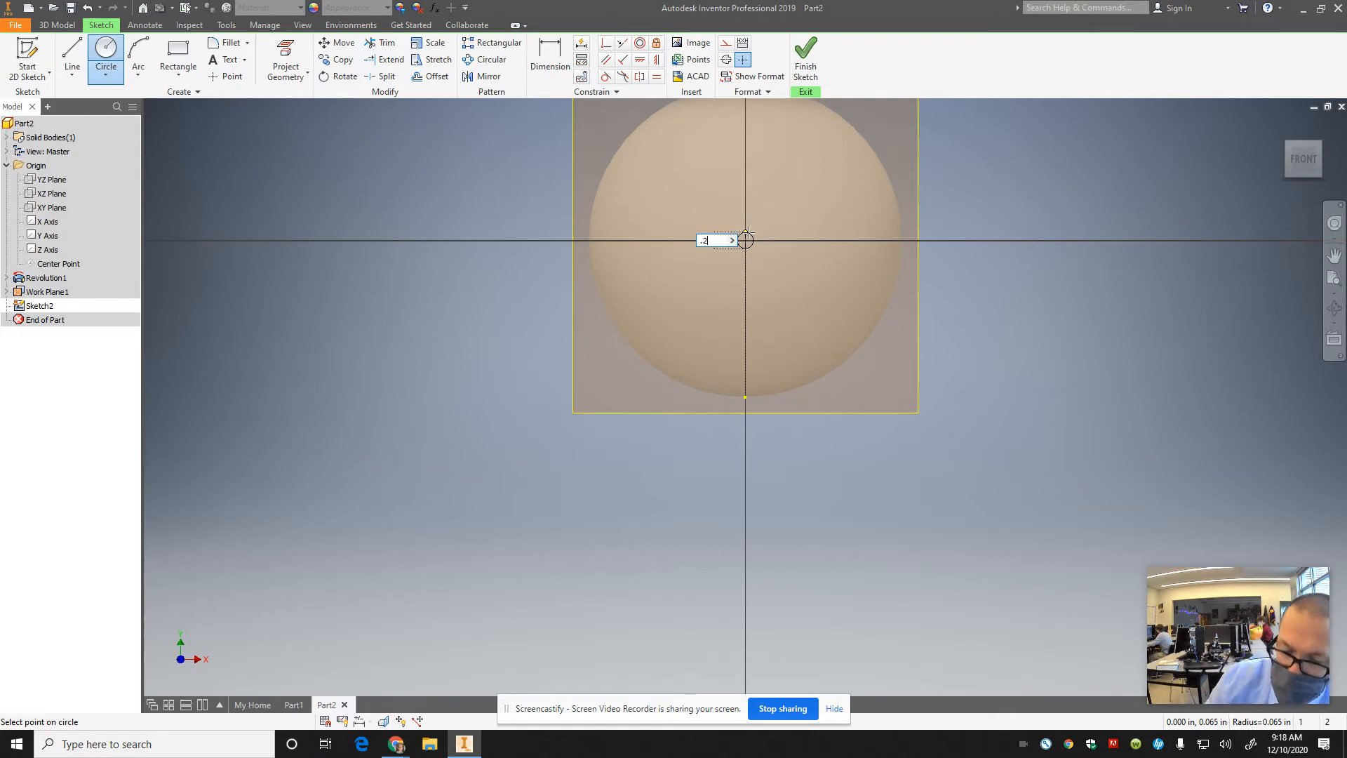
pyautogui.write('50')
pyautogui.press('Return')
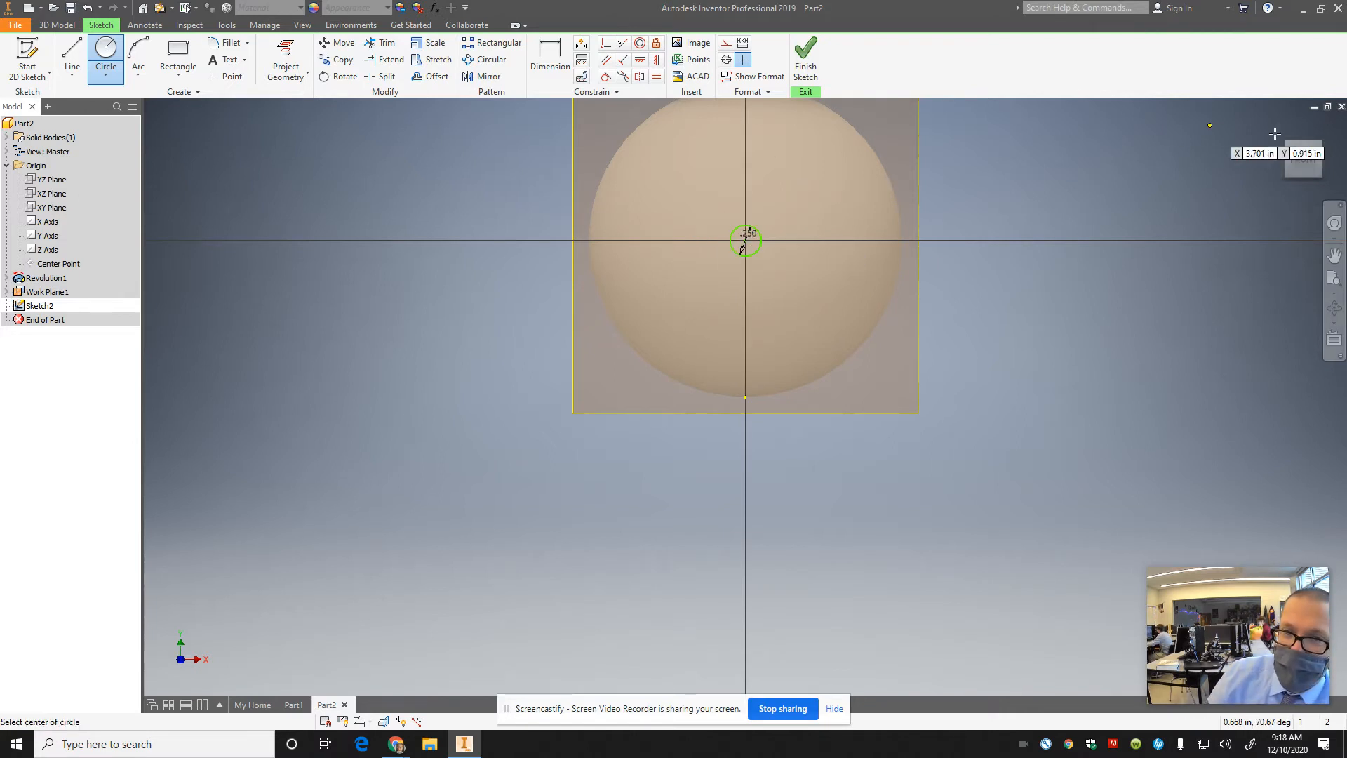
pyautogui.click(806, 60)
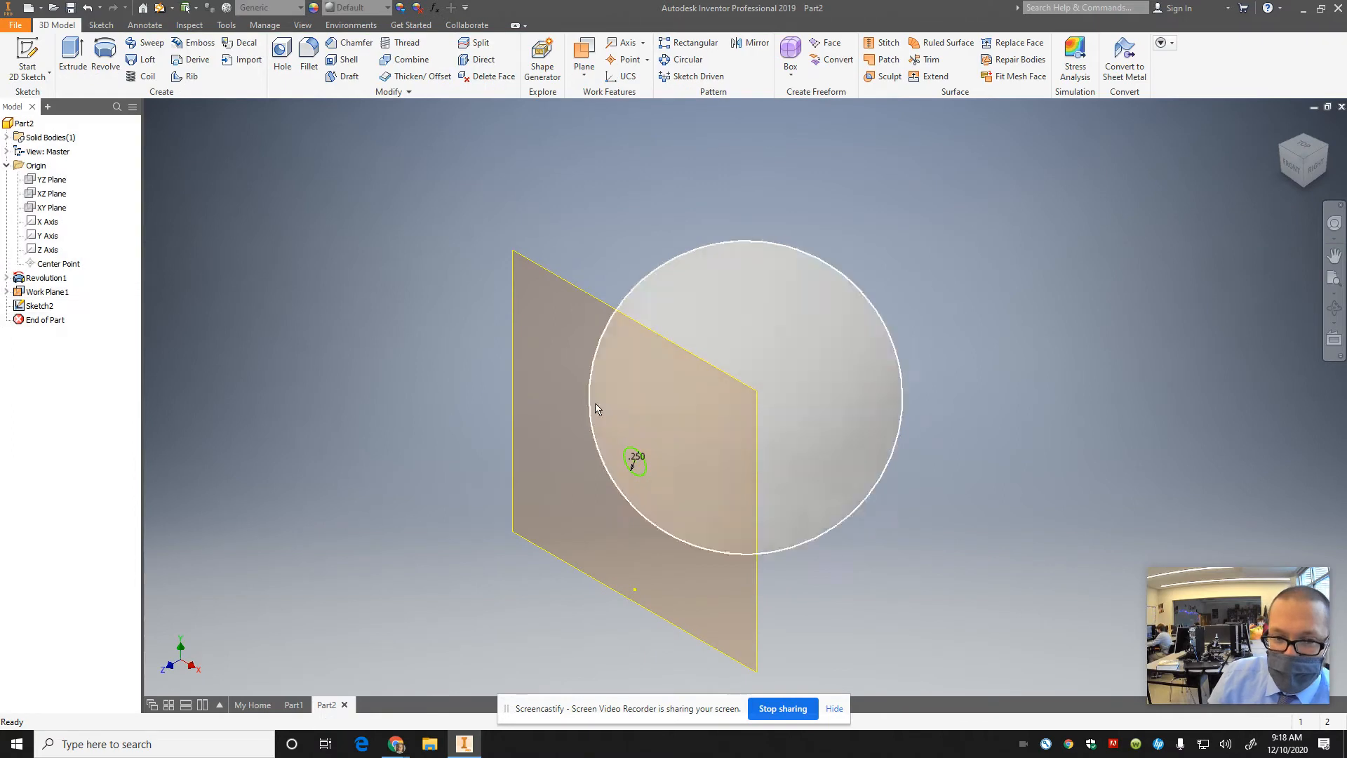
# Start extruding the circle and examine where the cylinder preview meets the sphere, comparing the symmetric and one-sided directions
pyautogui.click(72, 56)
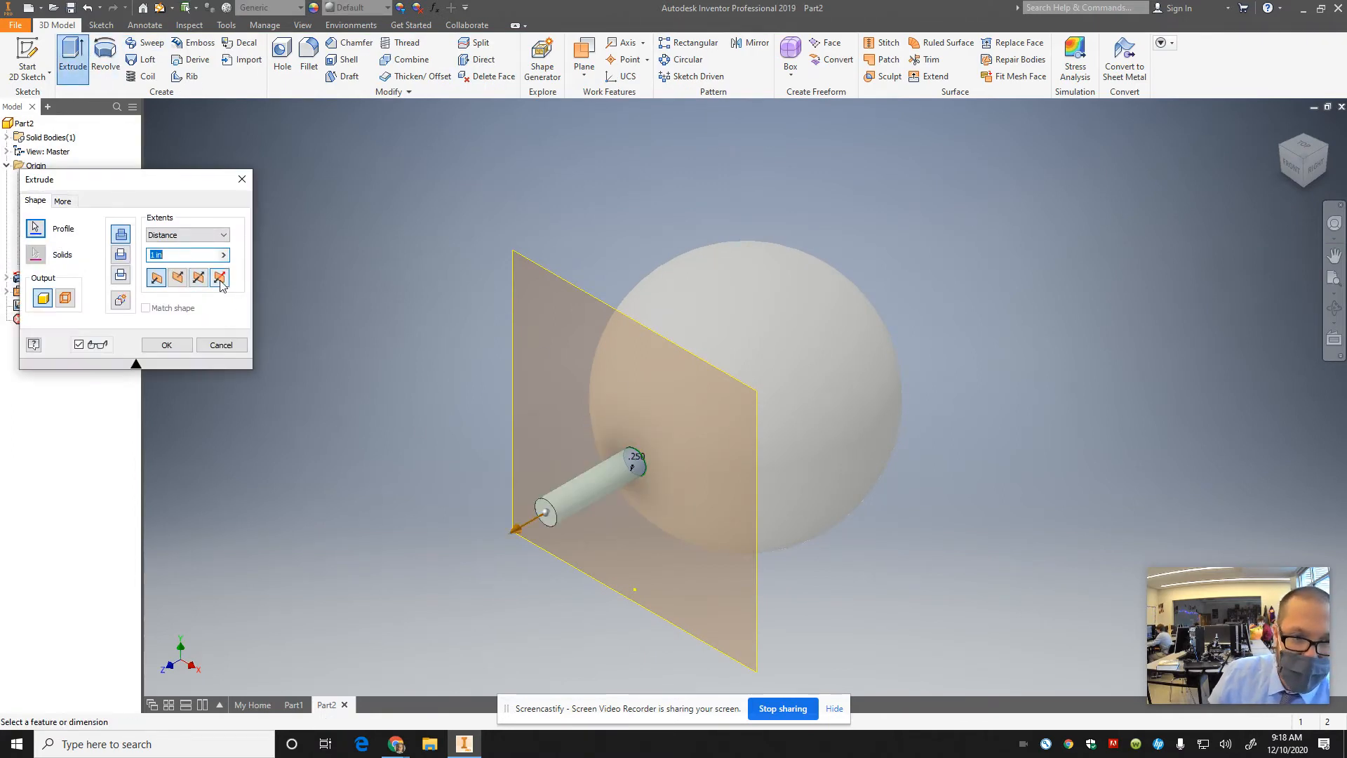
pyautogui.moveTo(1296, 160)
pyautogui.mouseDown()
pyautogui.moveTo(1089, 144)
pyautogui.moveTo(1085, 126)
pyautogui.mouseUp()
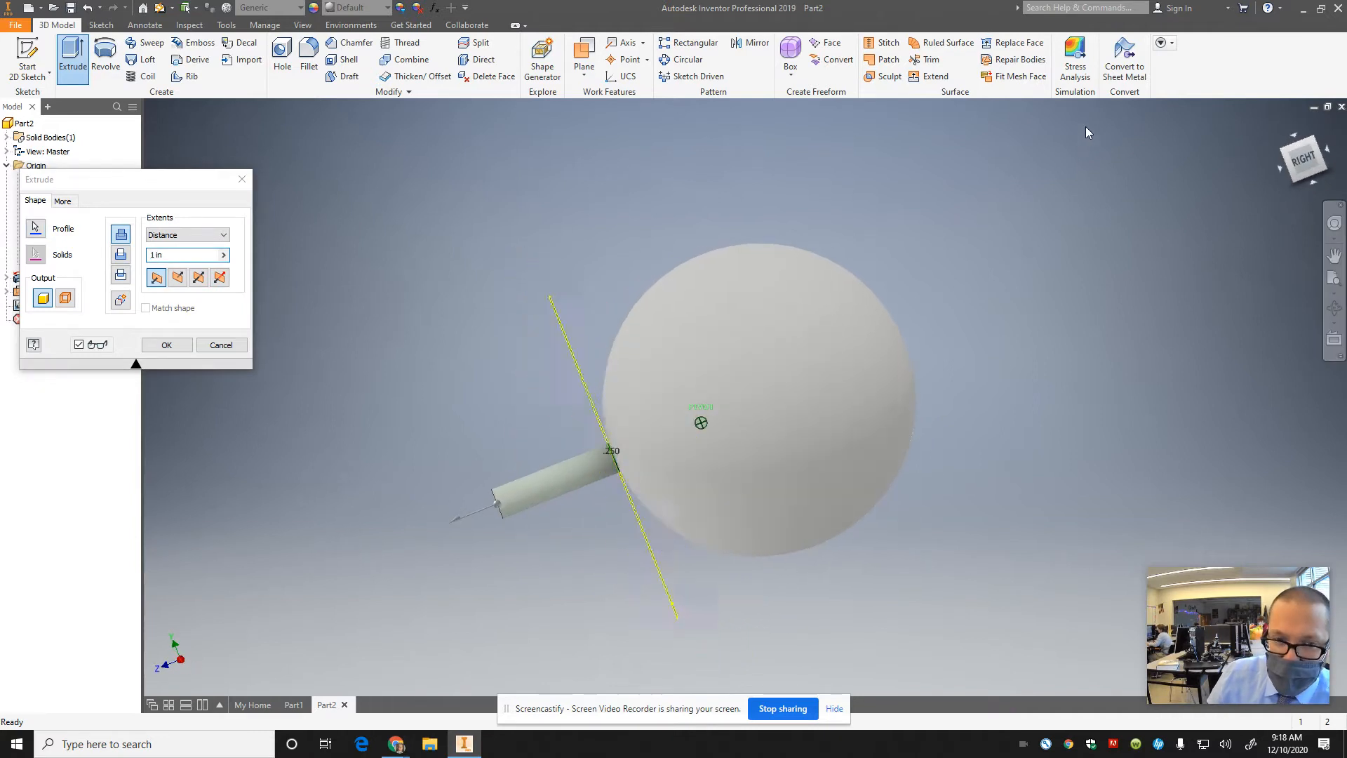
pyautogui.click(200, 278)
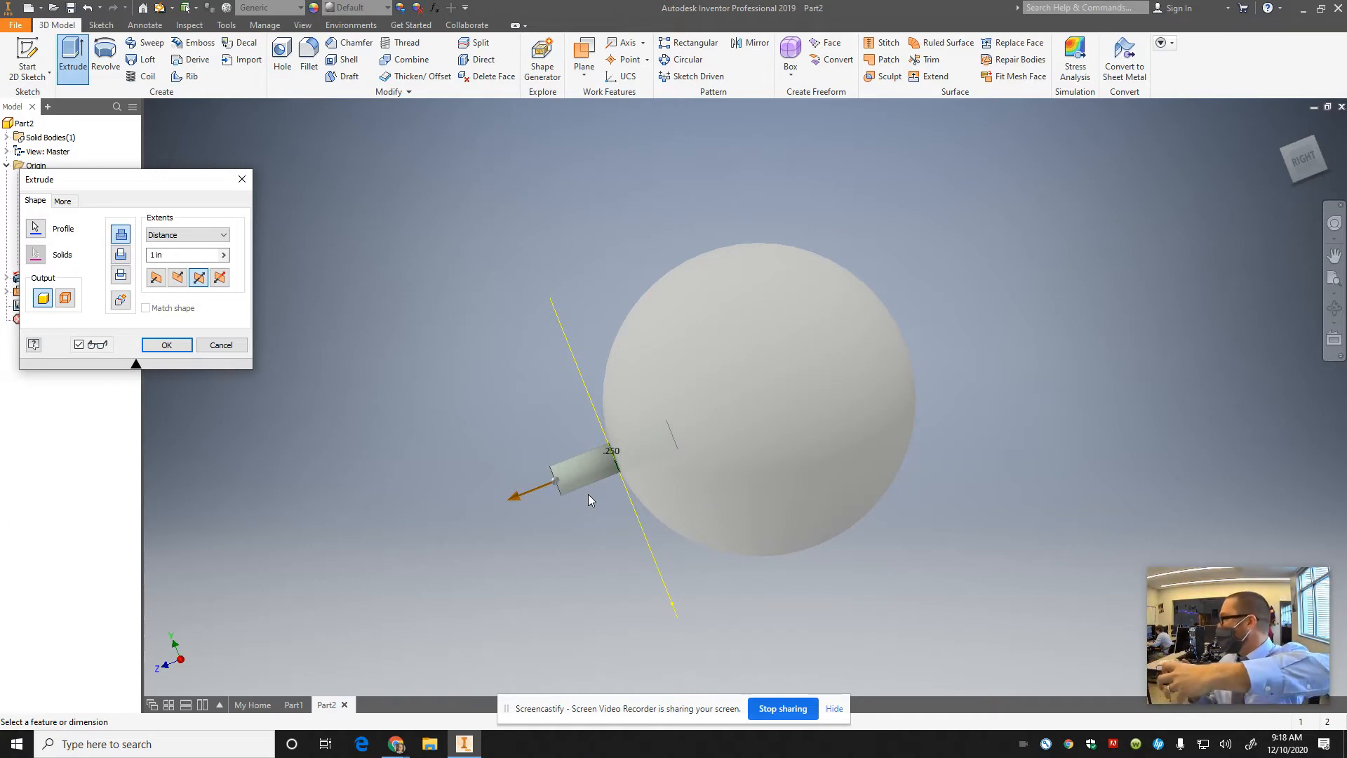
pyautogui.click(155, 277)
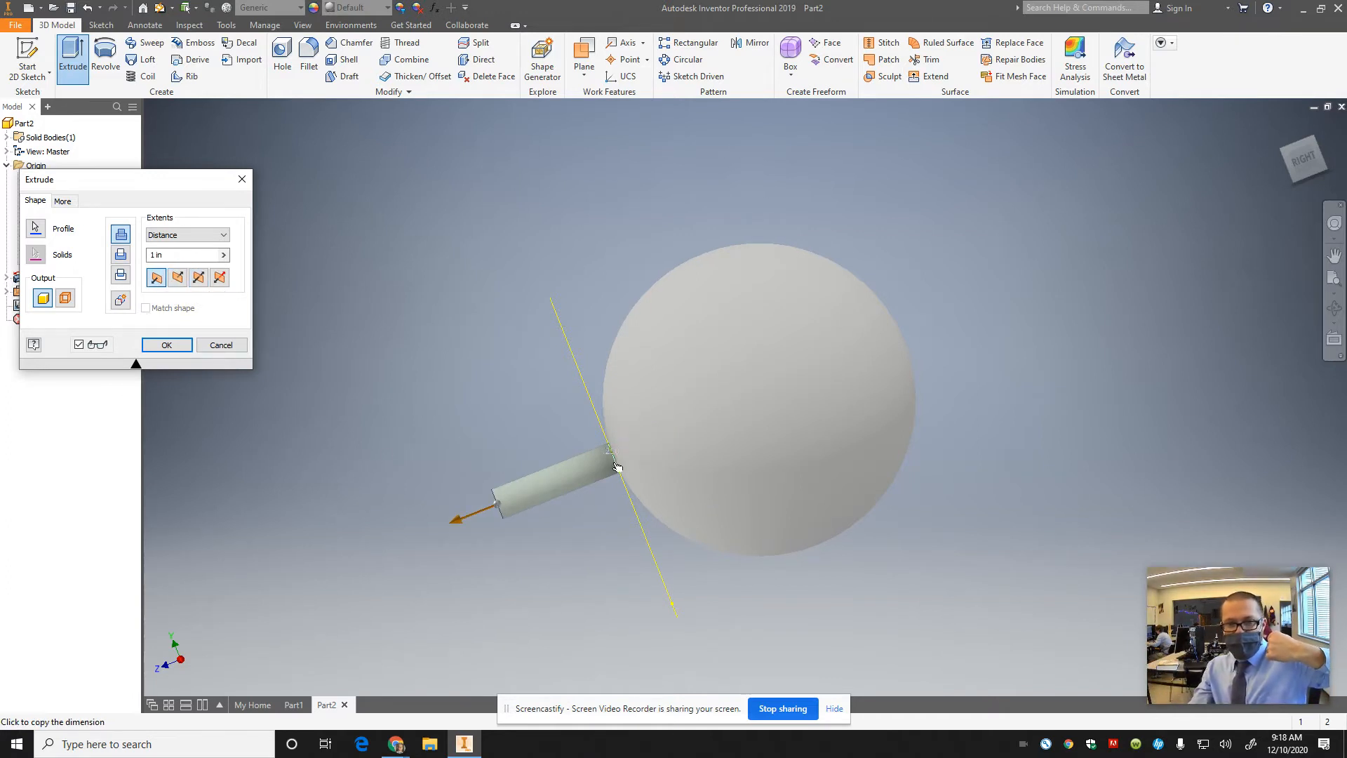
pyautogui.moveTo(1286, 158)
pyautogui.moveTo(1286, 157); pyautogui.dragTo(1288, 170)
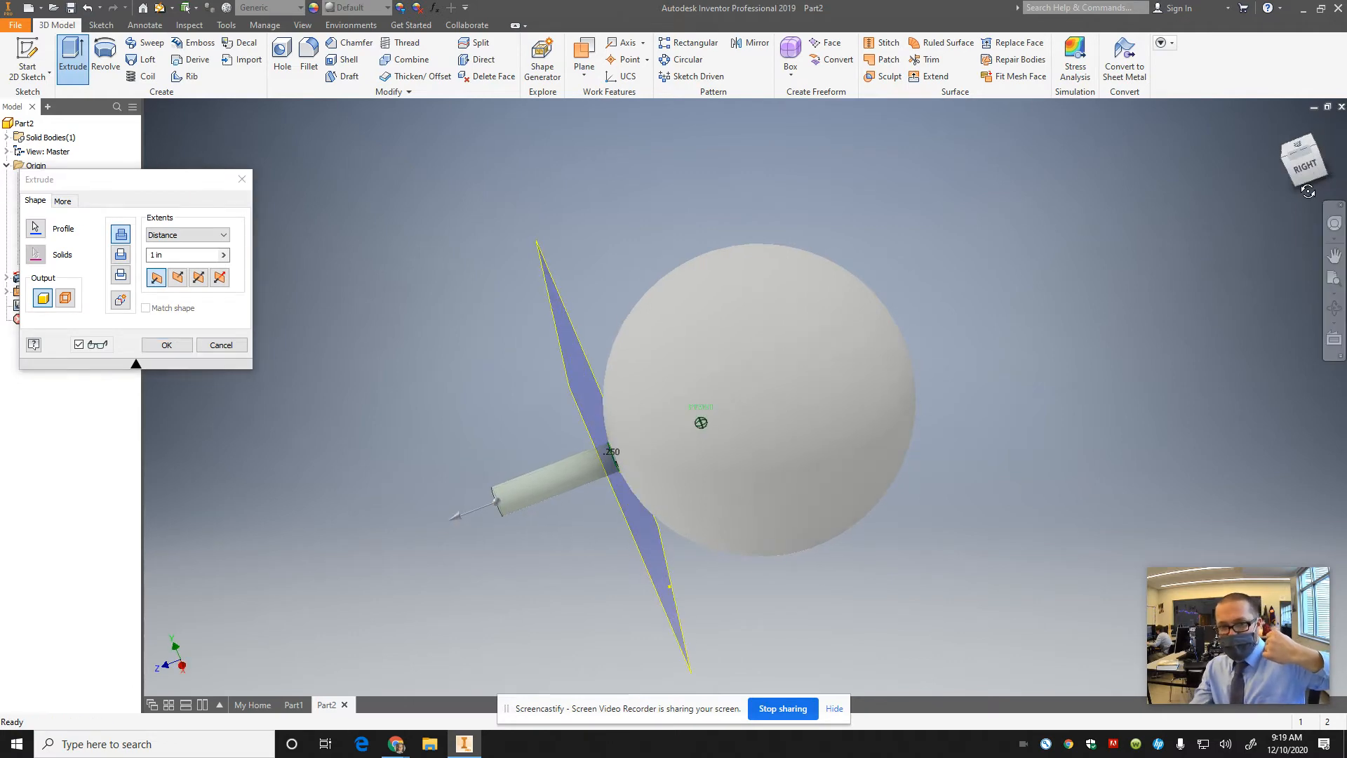
pyautogui.scroll(5, 650, 456)
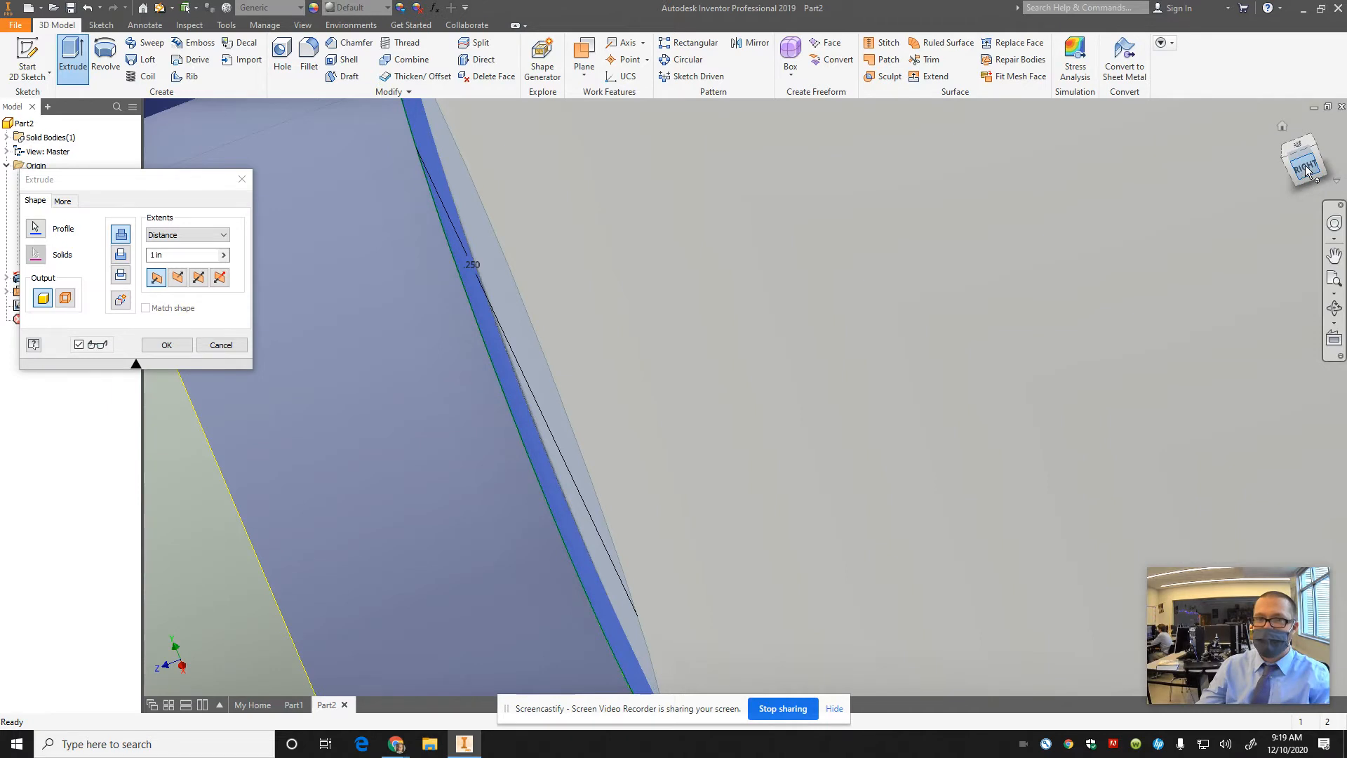
pyautogui.moveTo(1305, 172)
pyautogui.mouseDown()
pyautogui.moveTo(1320, 140)
pyautogui.moveTo(1282, 150)
pyautogui.mouseUp()
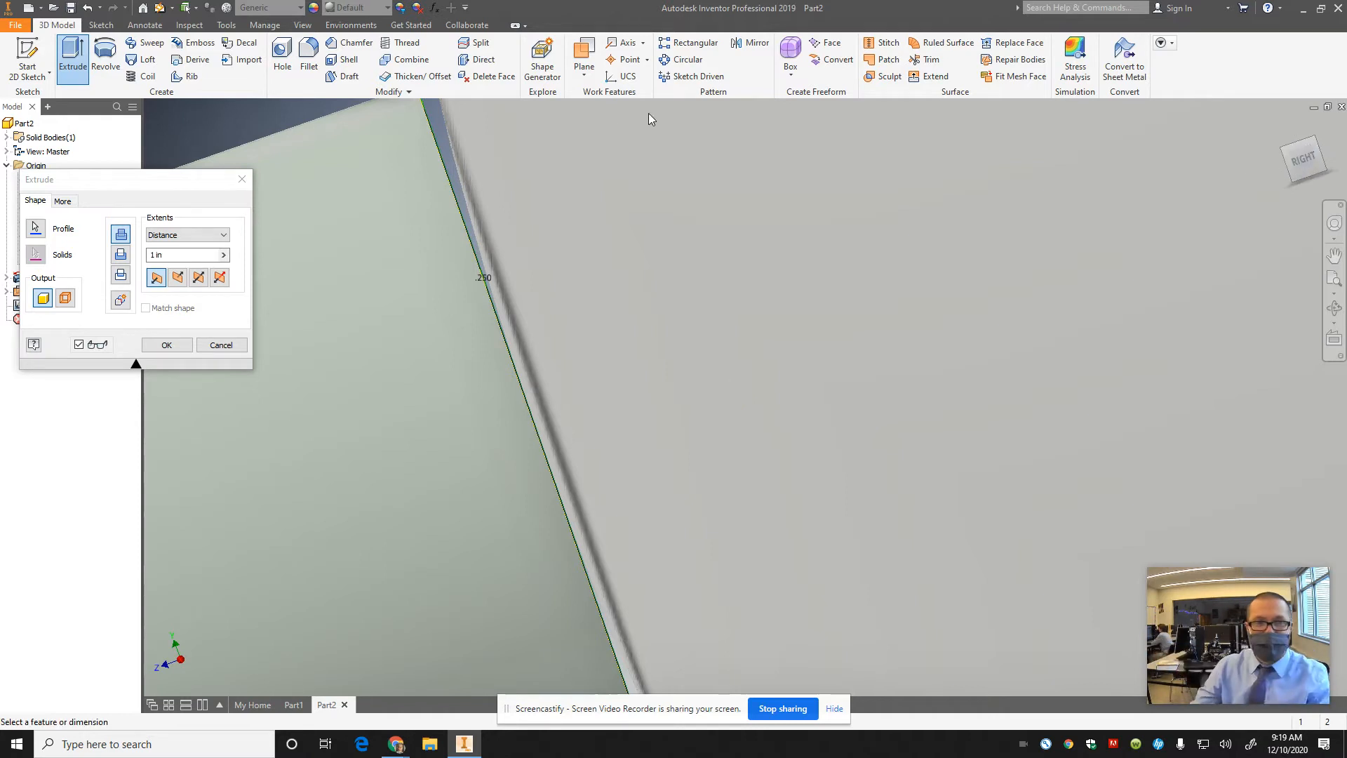
# Extrude the circle symmetrically about the work plane with a total distance of 0.25 in, joined to the sphere
pyautogui.click(201, 279)
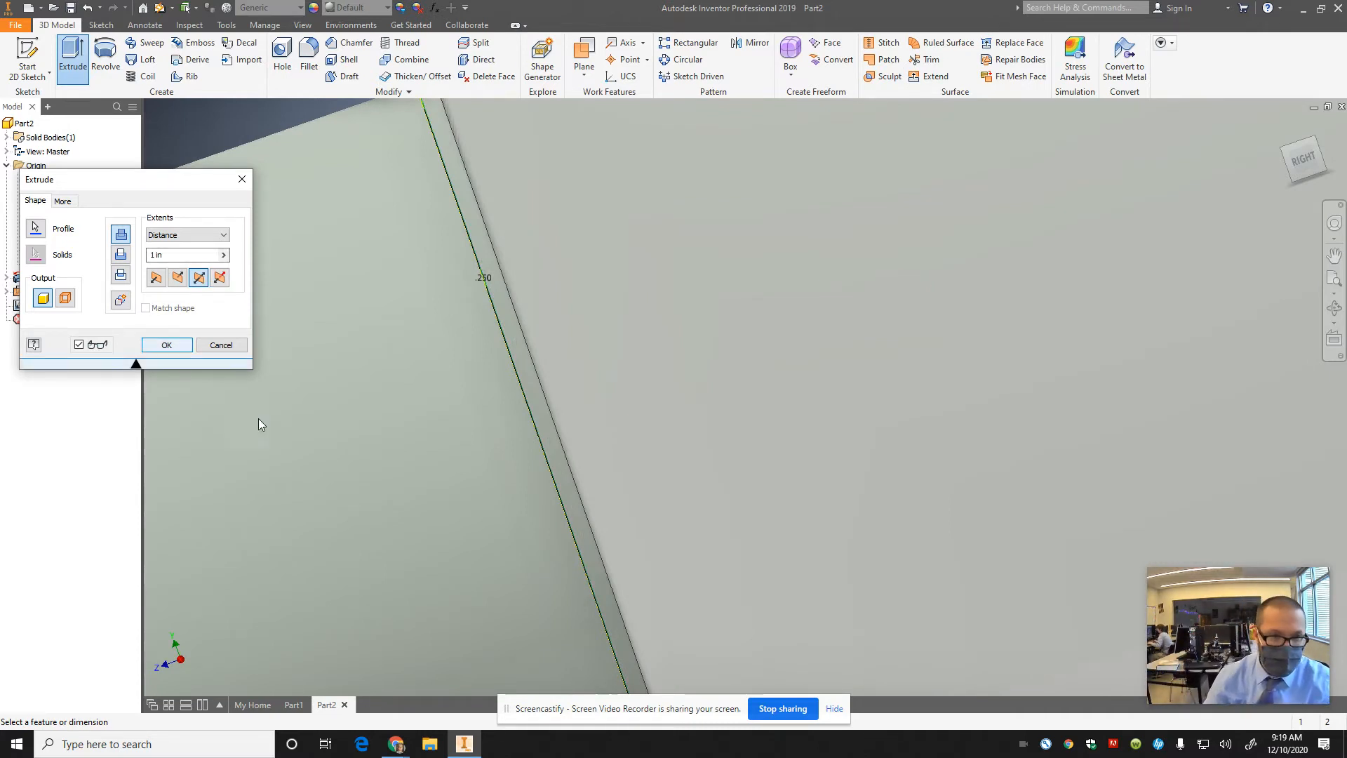
pyautogui.scroll(5, 379, 488)
pyautogui.scroll(3, 378, 488)
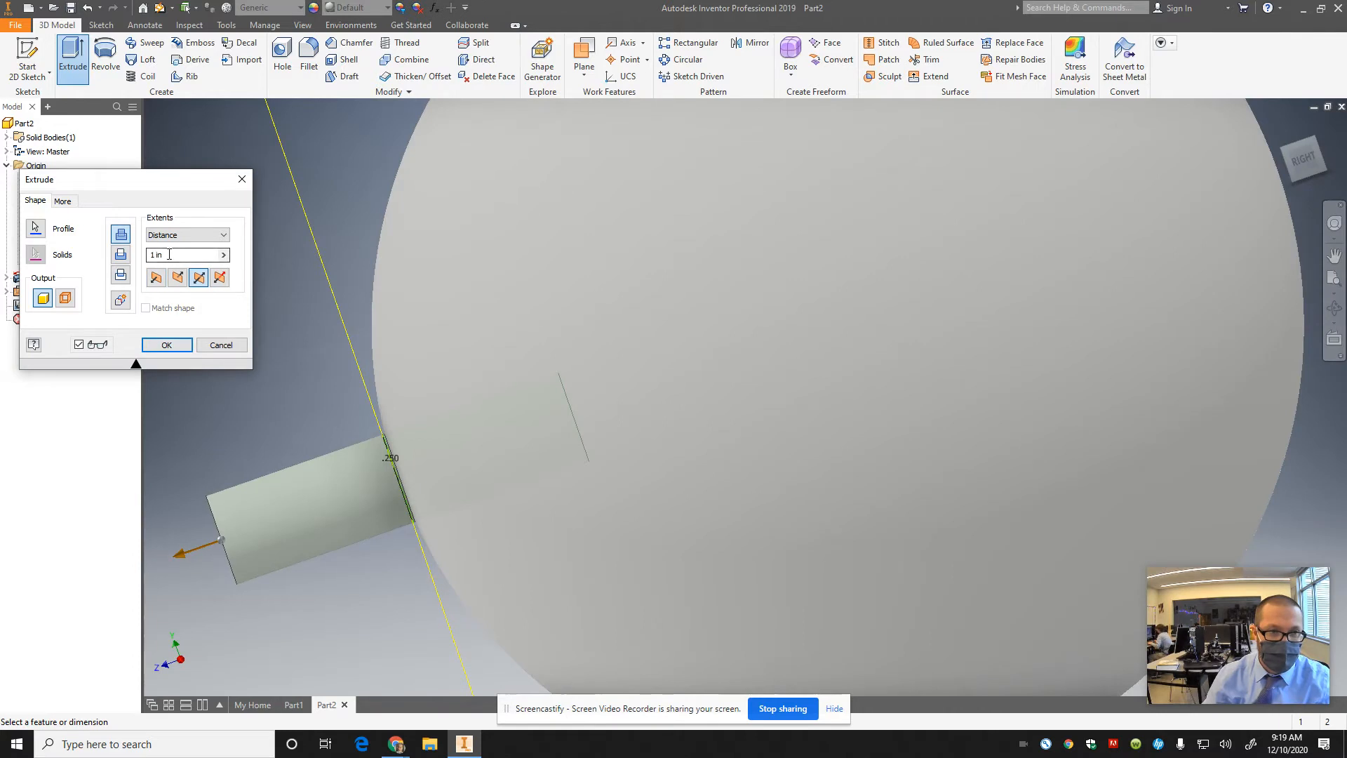
pyautogui.write('.25')
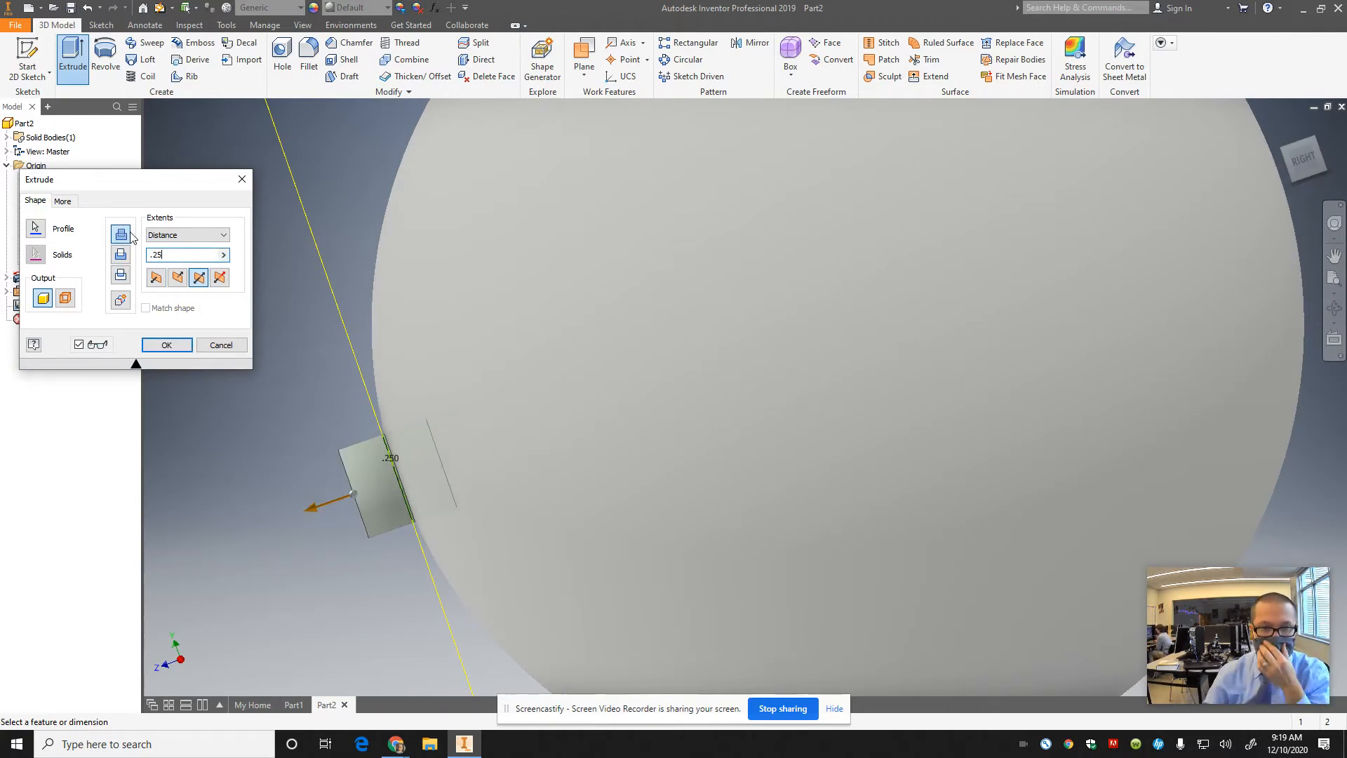
pyautogui.click(166, 345)
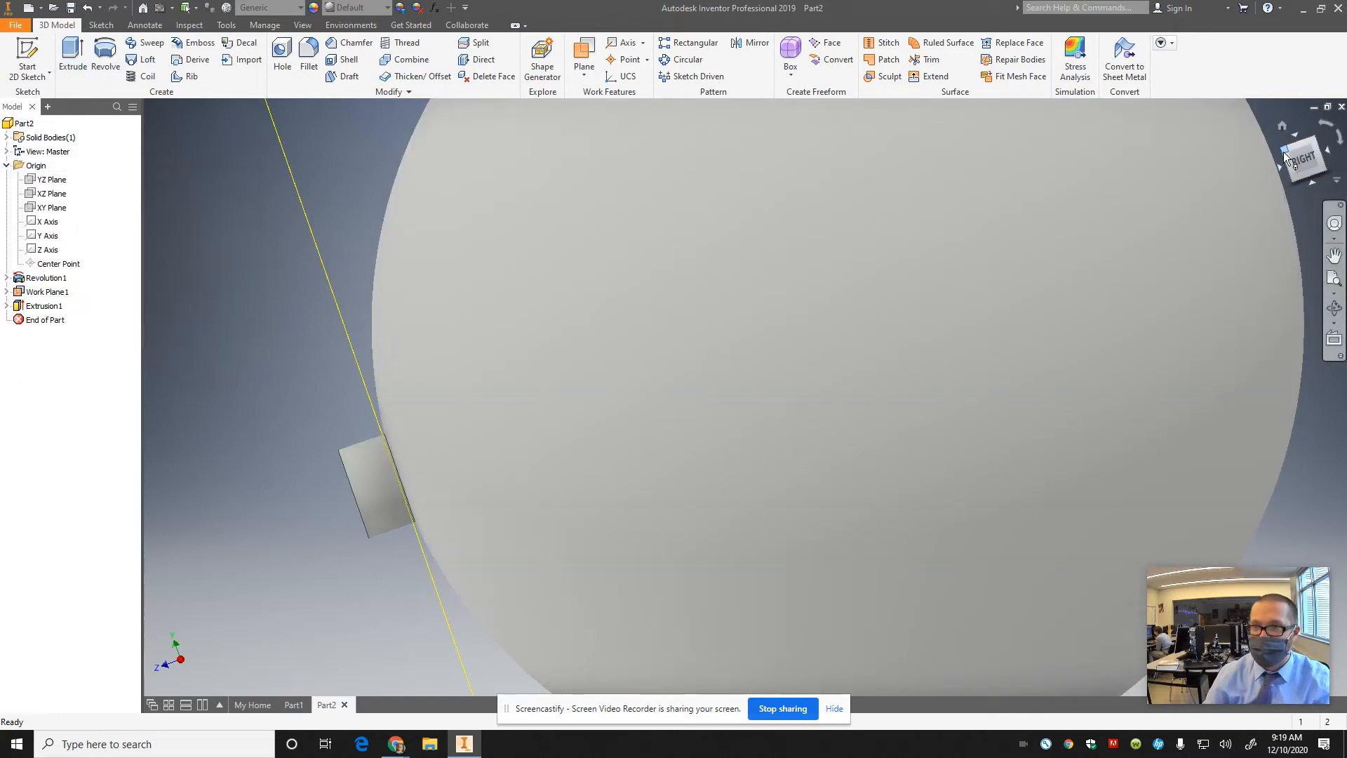
# Sketch a 0.25 in diameter circle on the neck's flat end face, centered on the origin
pyautogui.click(1284, 151)
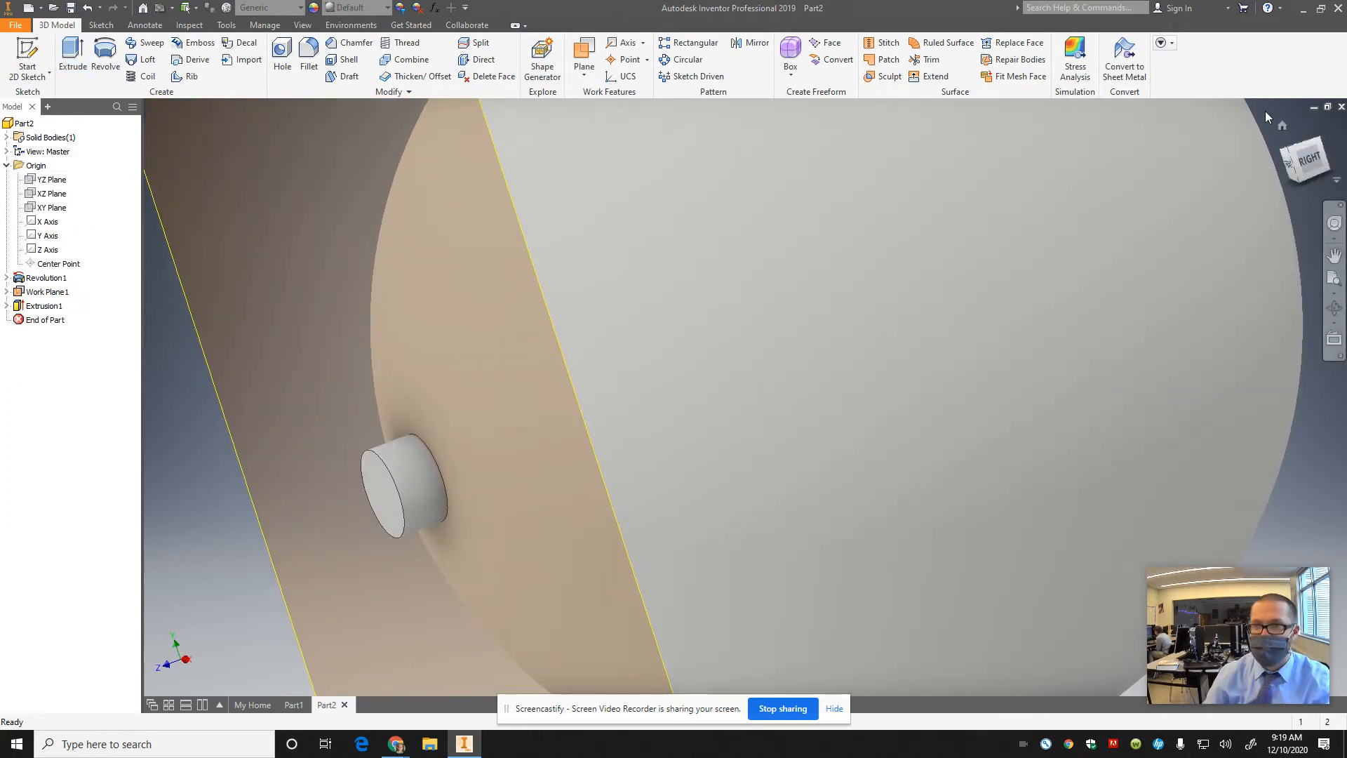
pyautogui.click(1282, 128)
pyautogui.scroll(5, 695, 474)
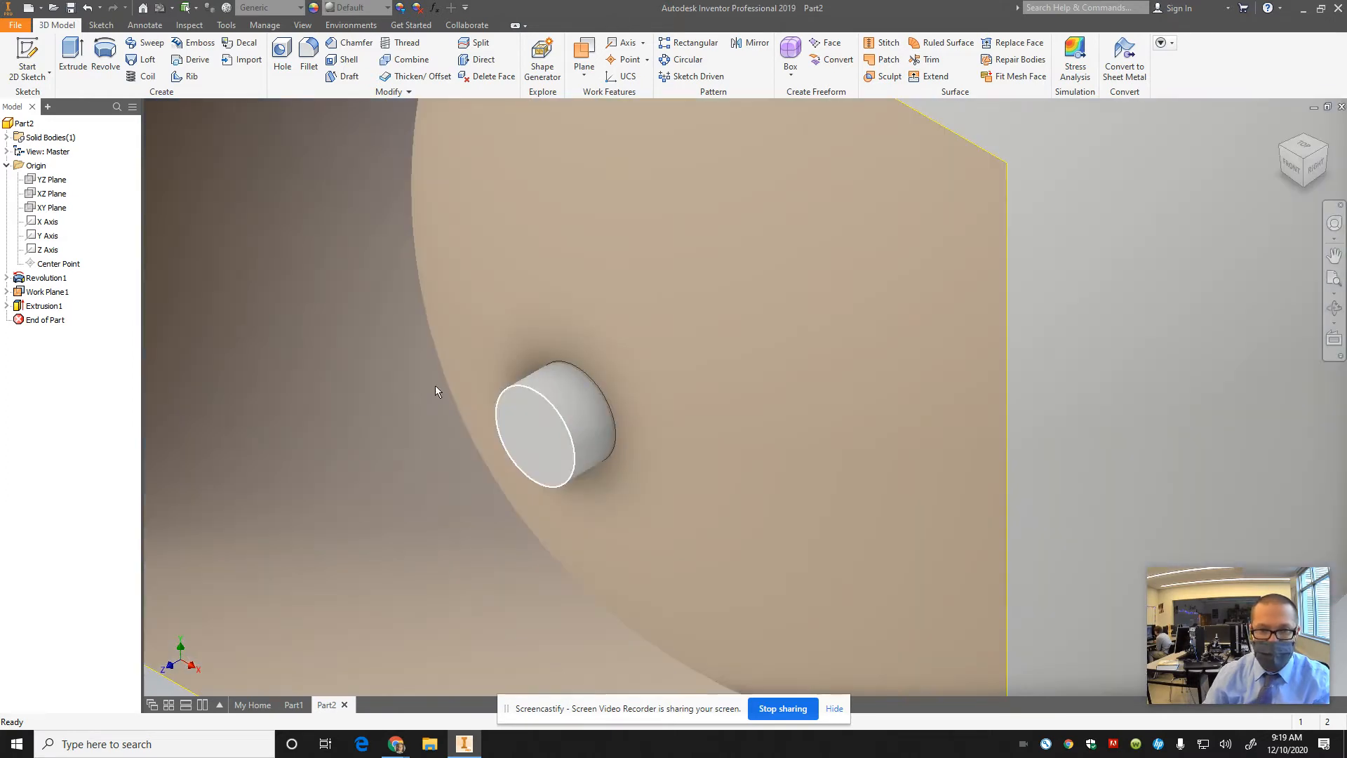
pyautogui.click(27, 58)
pyautogui.click(529, 447)
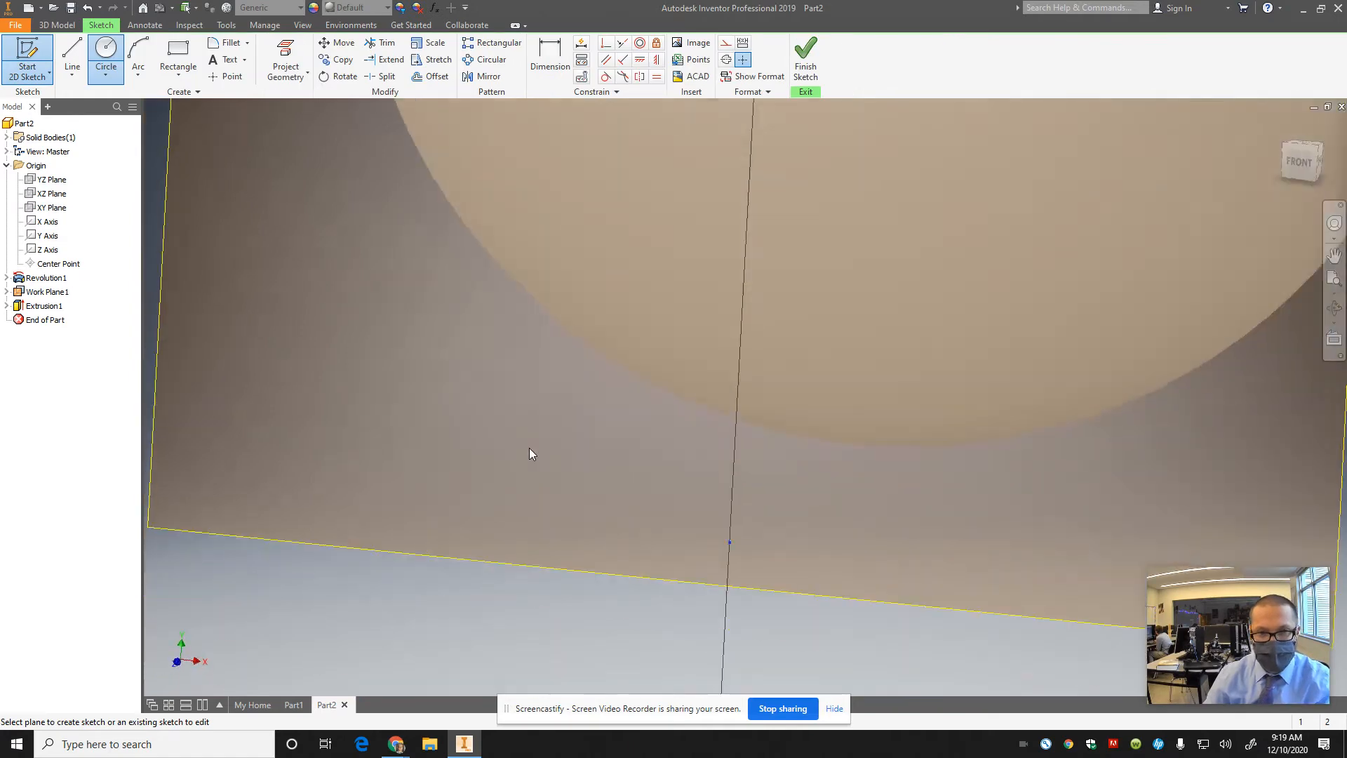
pyautogui.click(1304, 166)
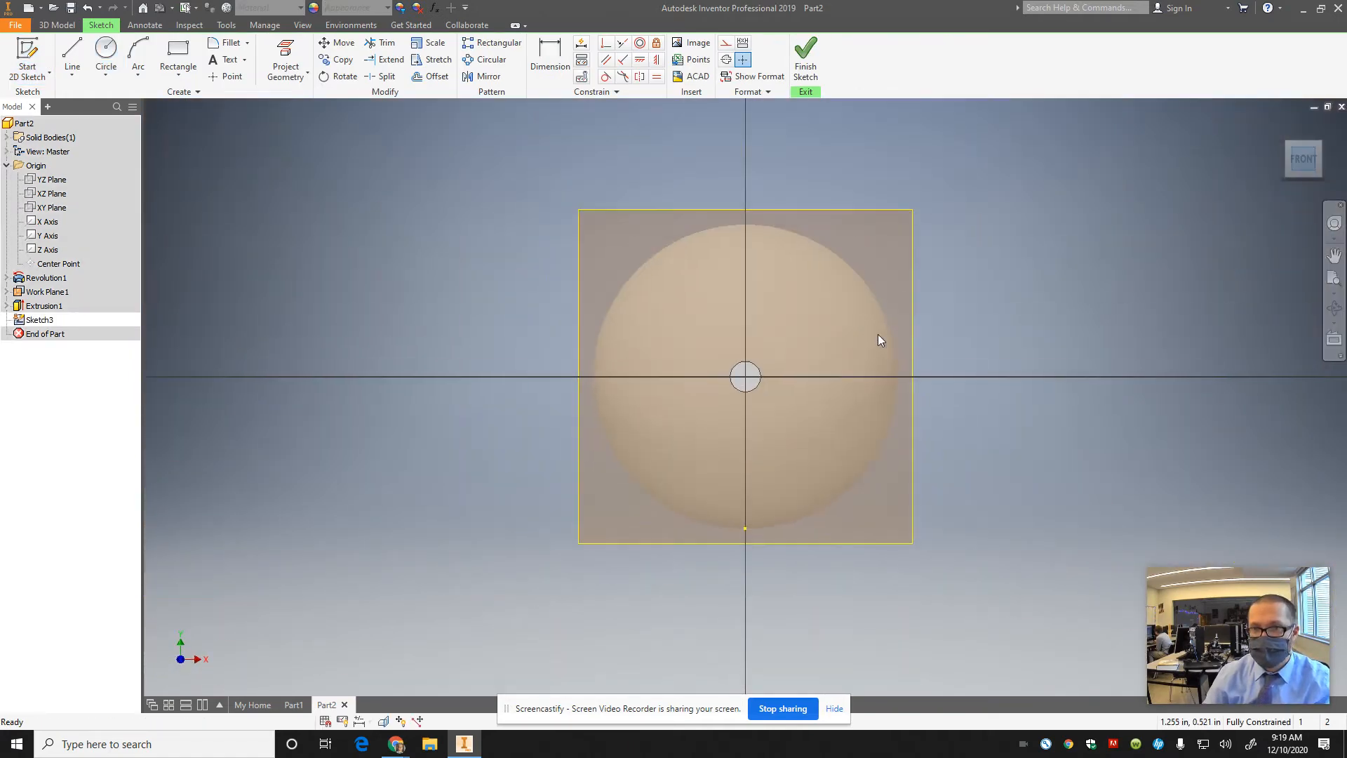
pyautogui.scroll(3, 779, 400)
pyautogui.click(107, 49)
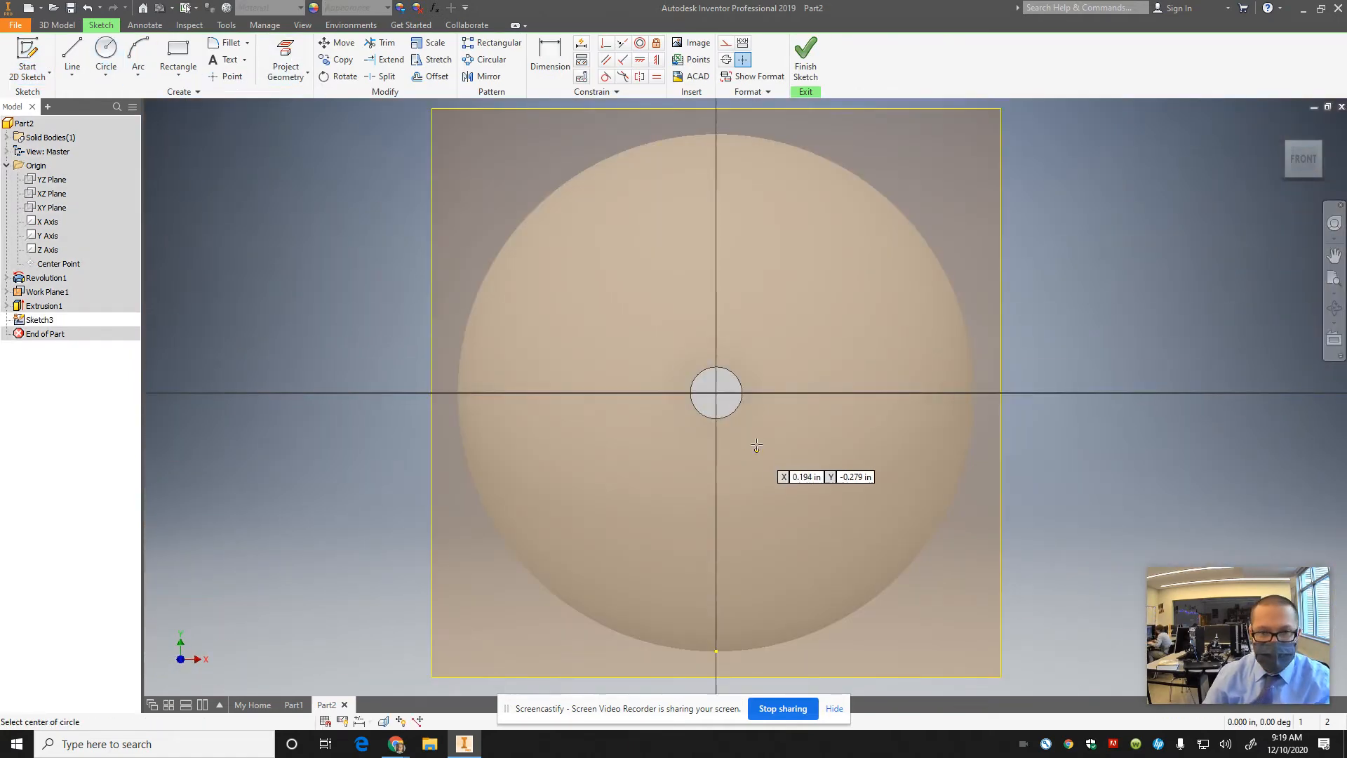
pyautogui.click(716, 393)
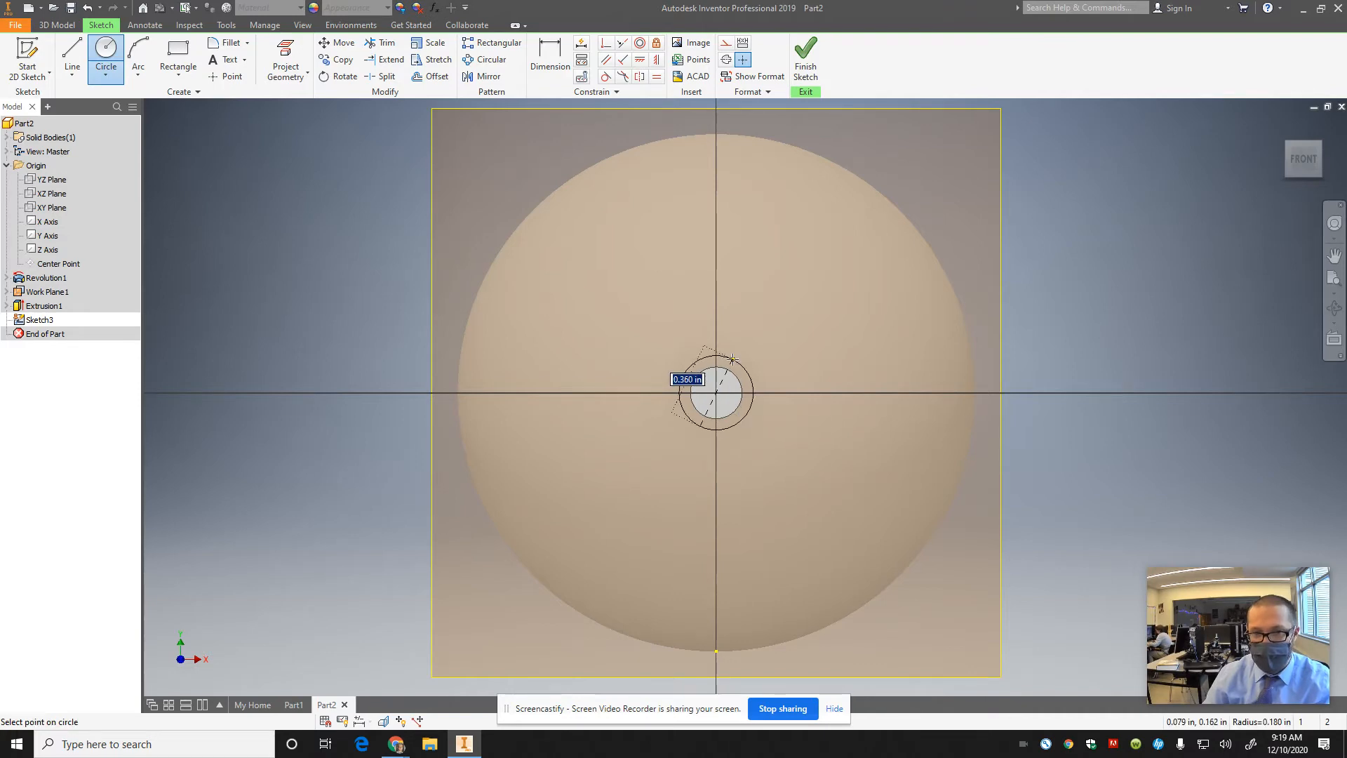
pyautogui.write('.25')
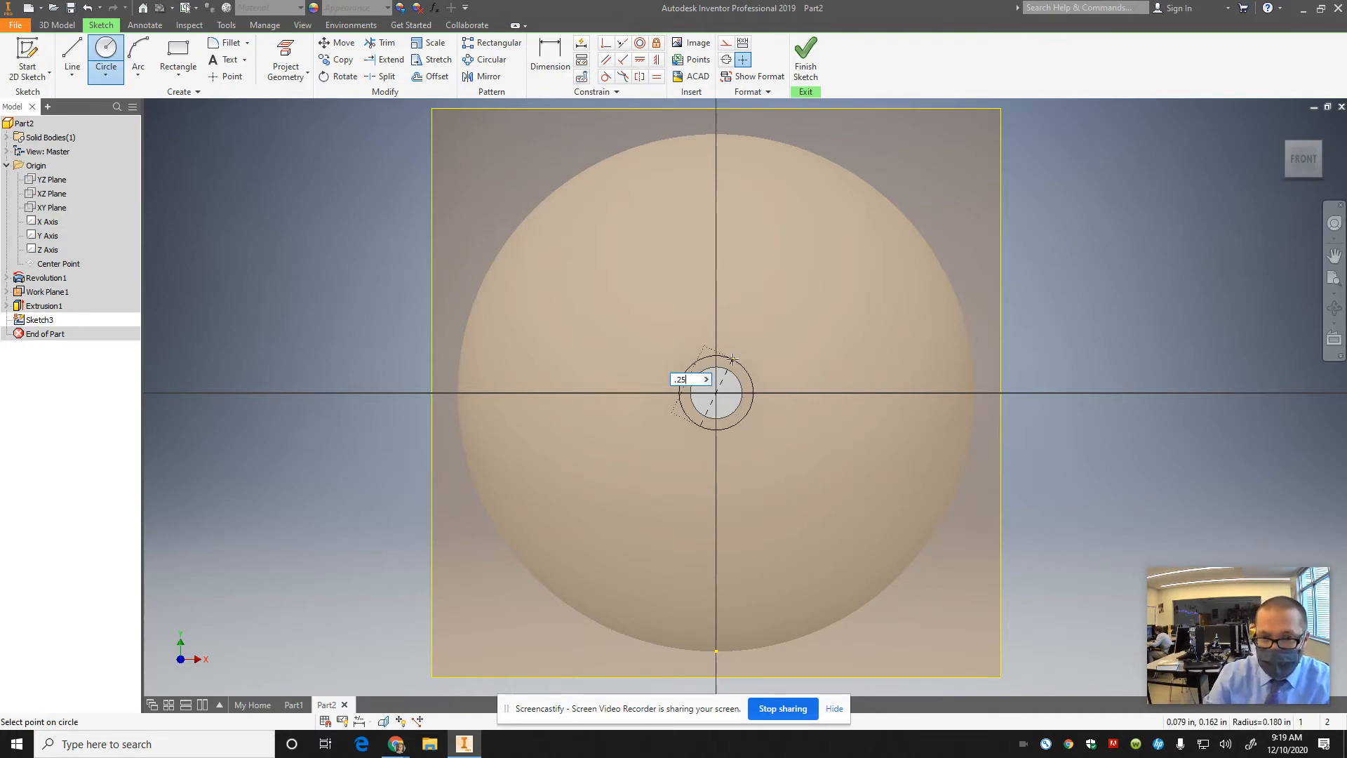
pyautogui.press('Return')
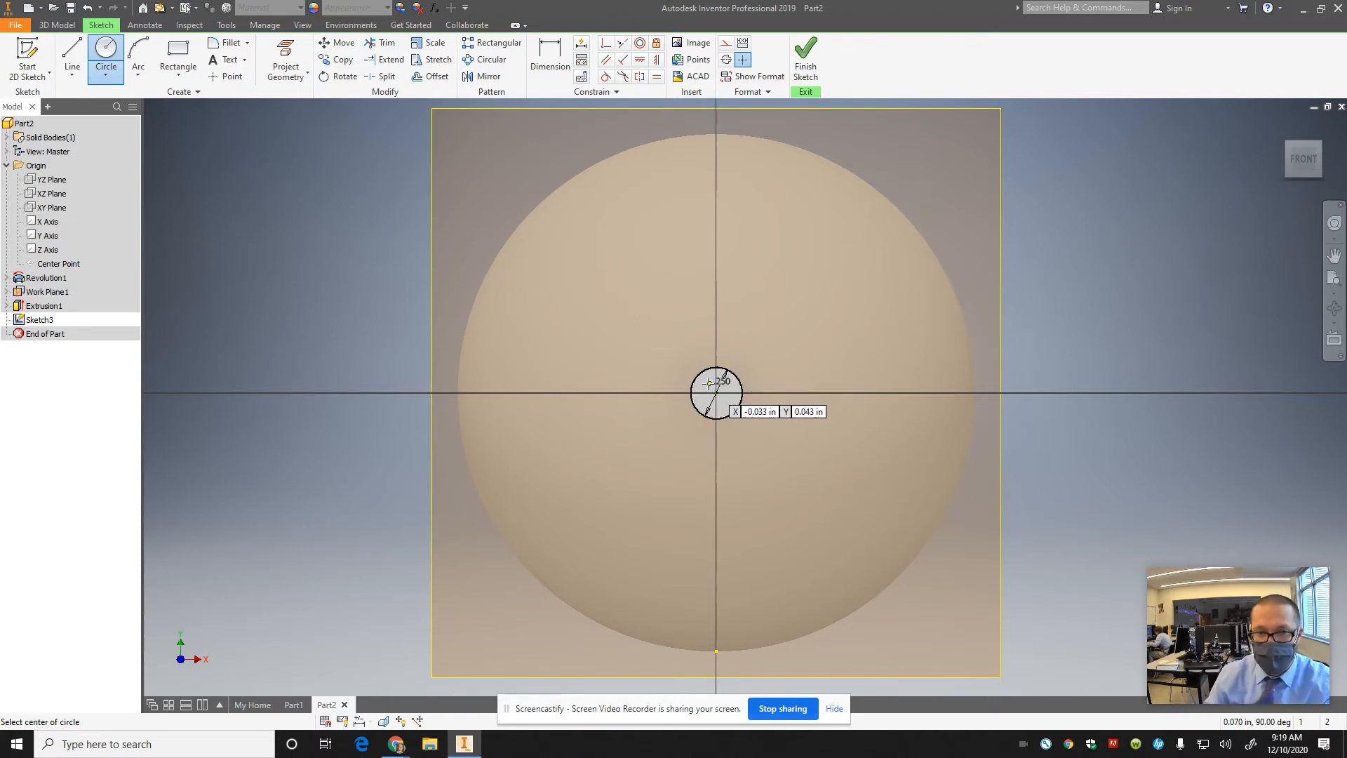
# Set the circle's diameter to 0.35 in and finish the sketch
pyautogui.press('Escape')
pyautogui.doubleClick(723, 382)
pyautogui.write('.')
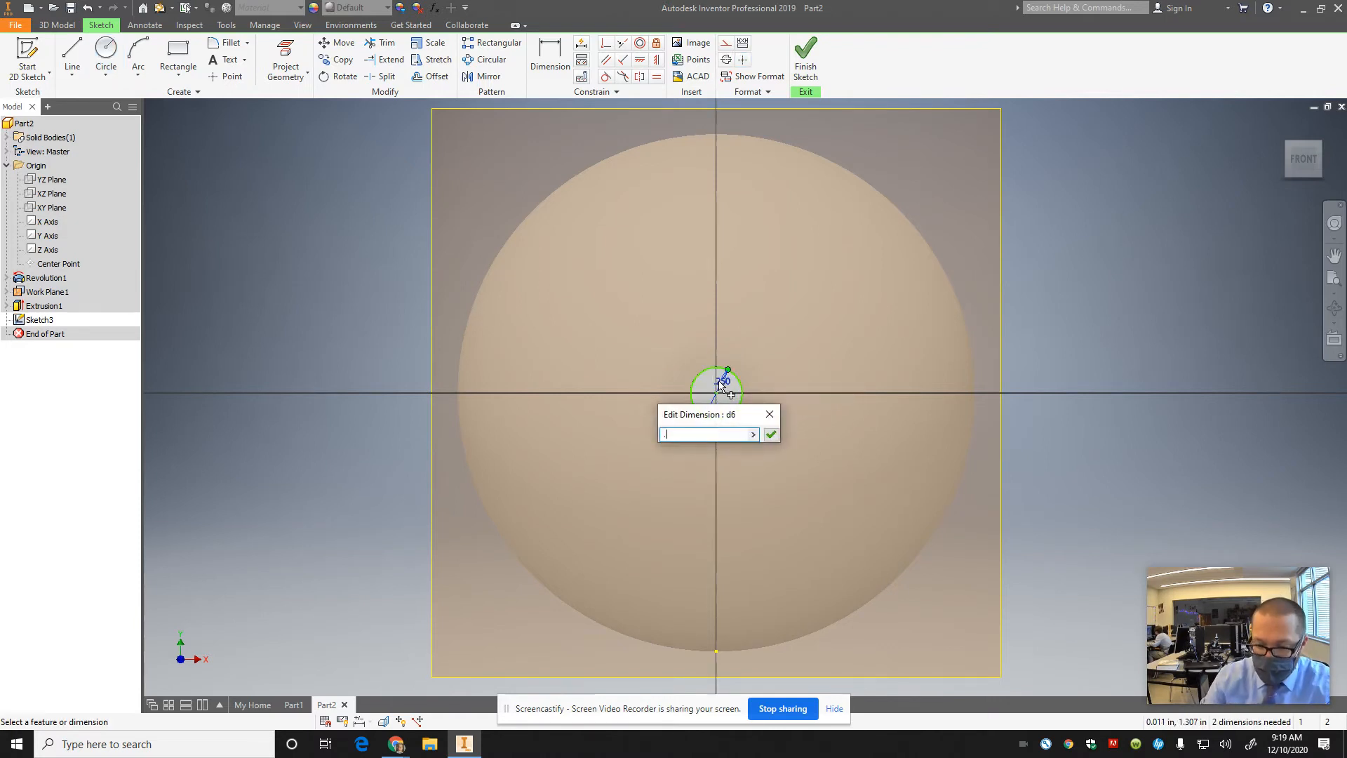
pyautogui.write('35')
pyautogui.press('Return')
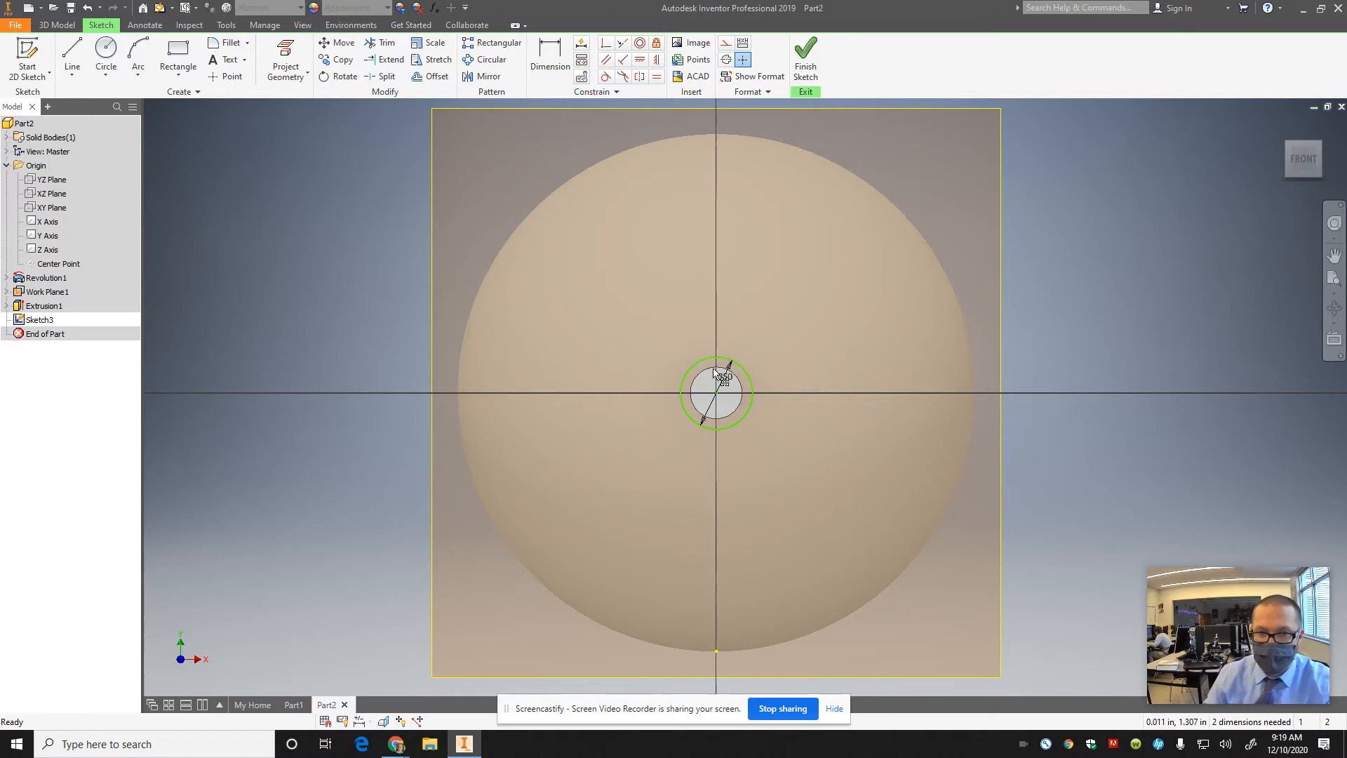
pyautogui.click(803, 62)
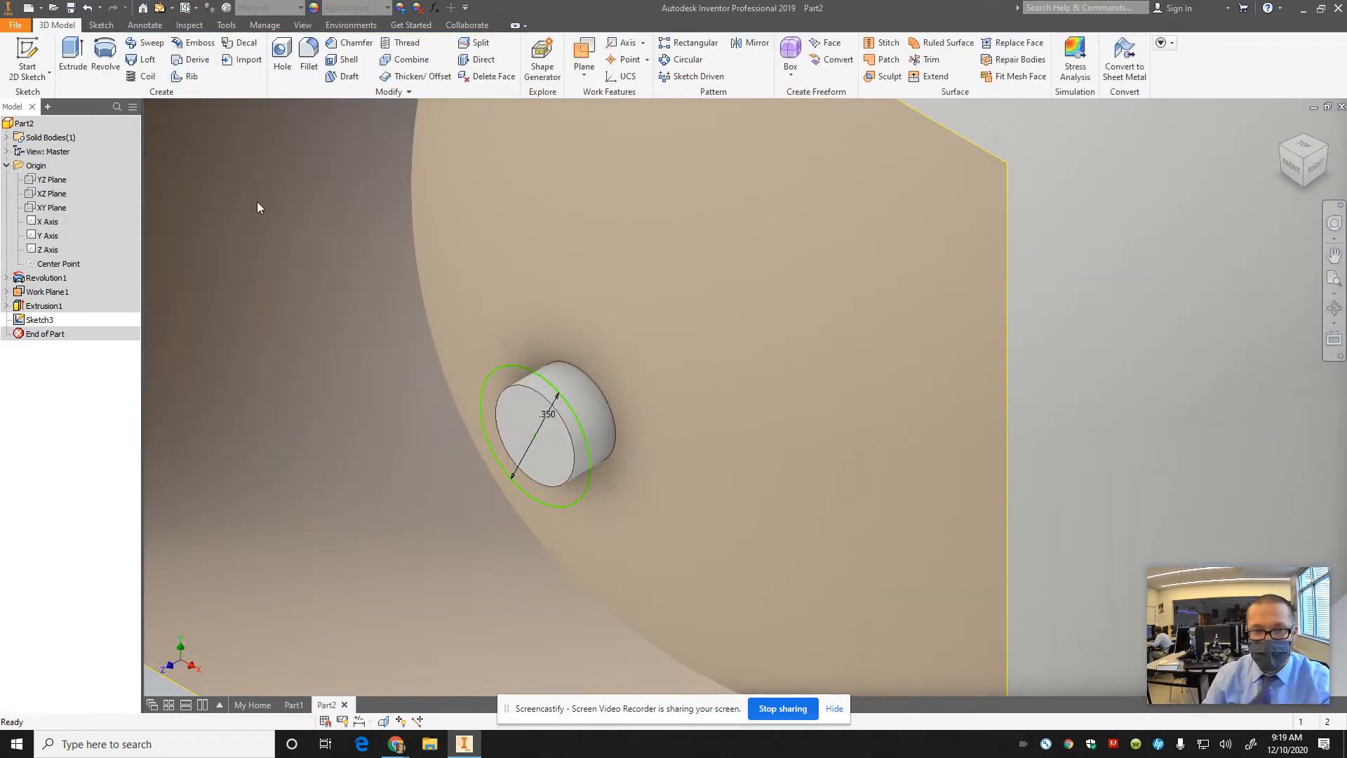
# Extrude the 0.35 in circle 0.1 in outward from the neck's end, joined to the body
pyautogui.click(73, 56)
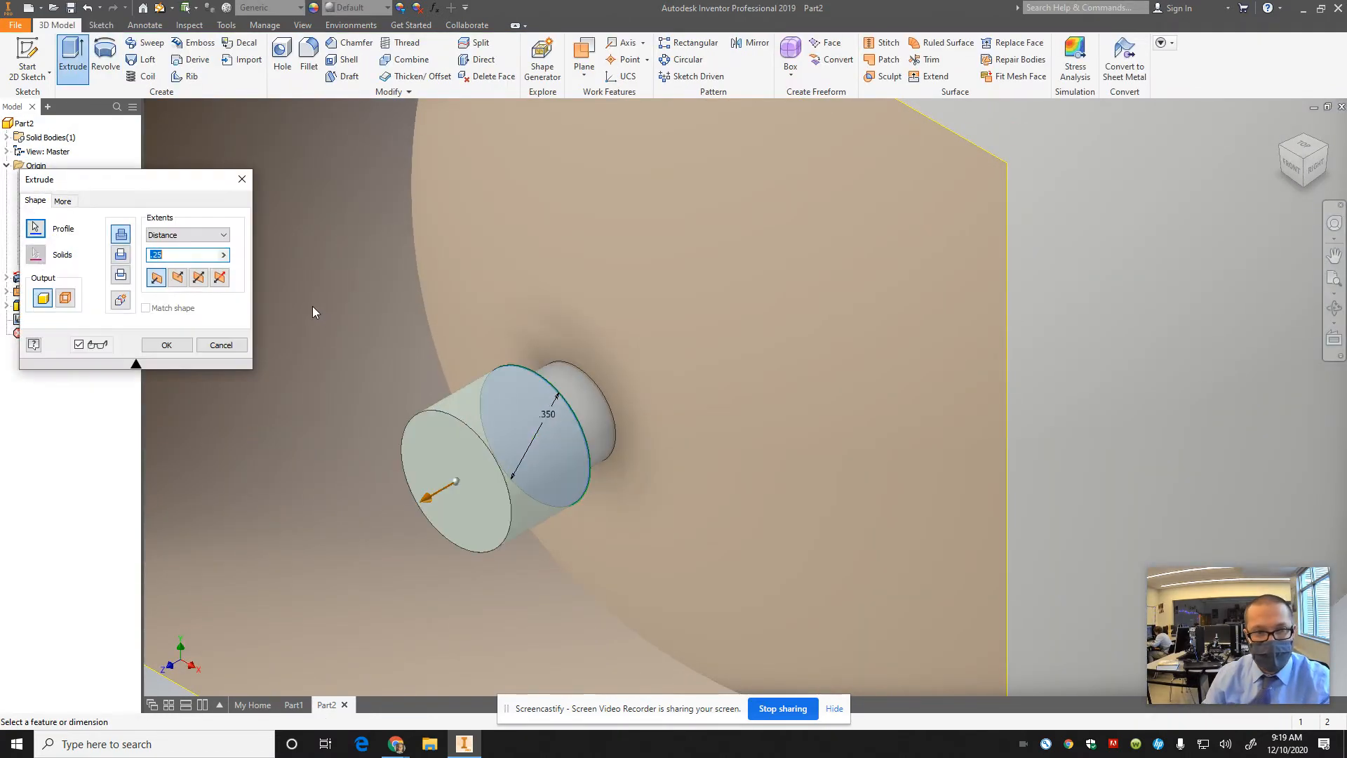
pyautogui.write('.1')
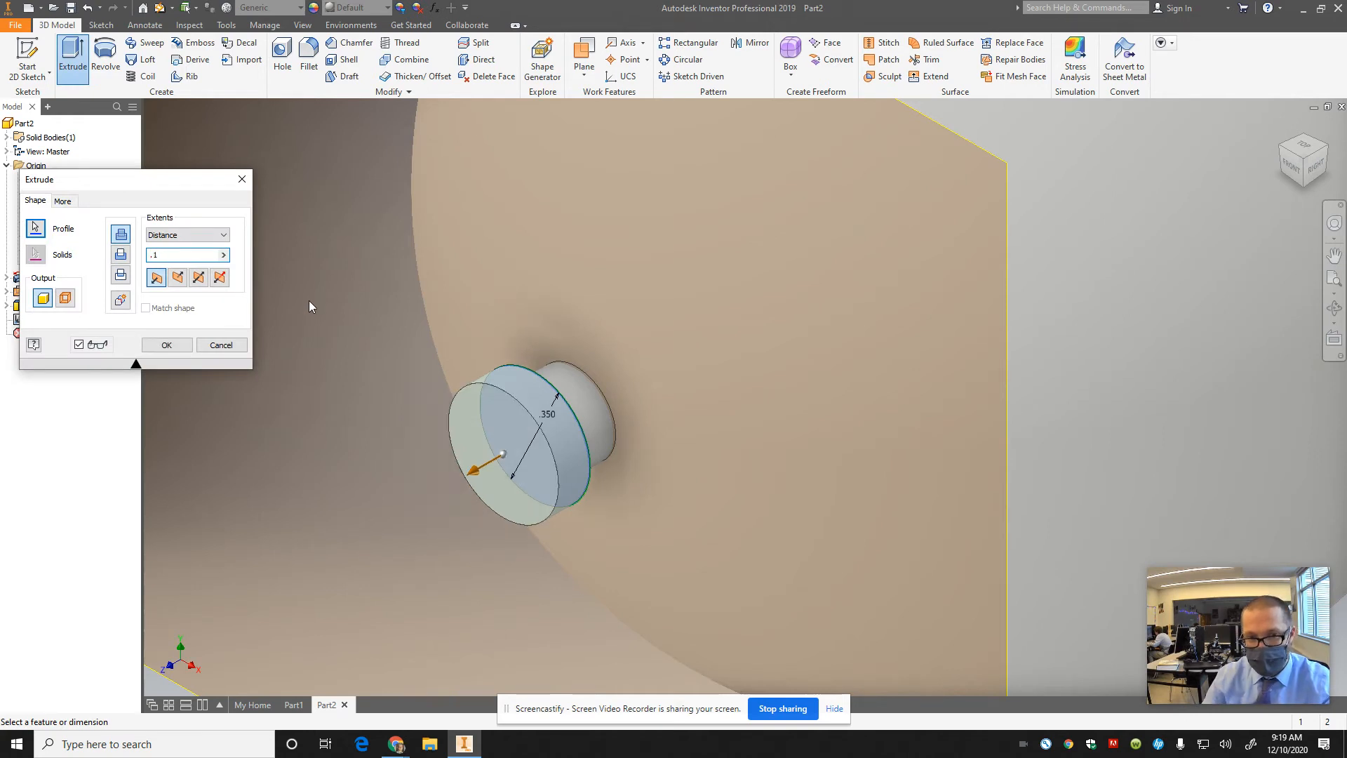
pyautogui.click(167, 344)
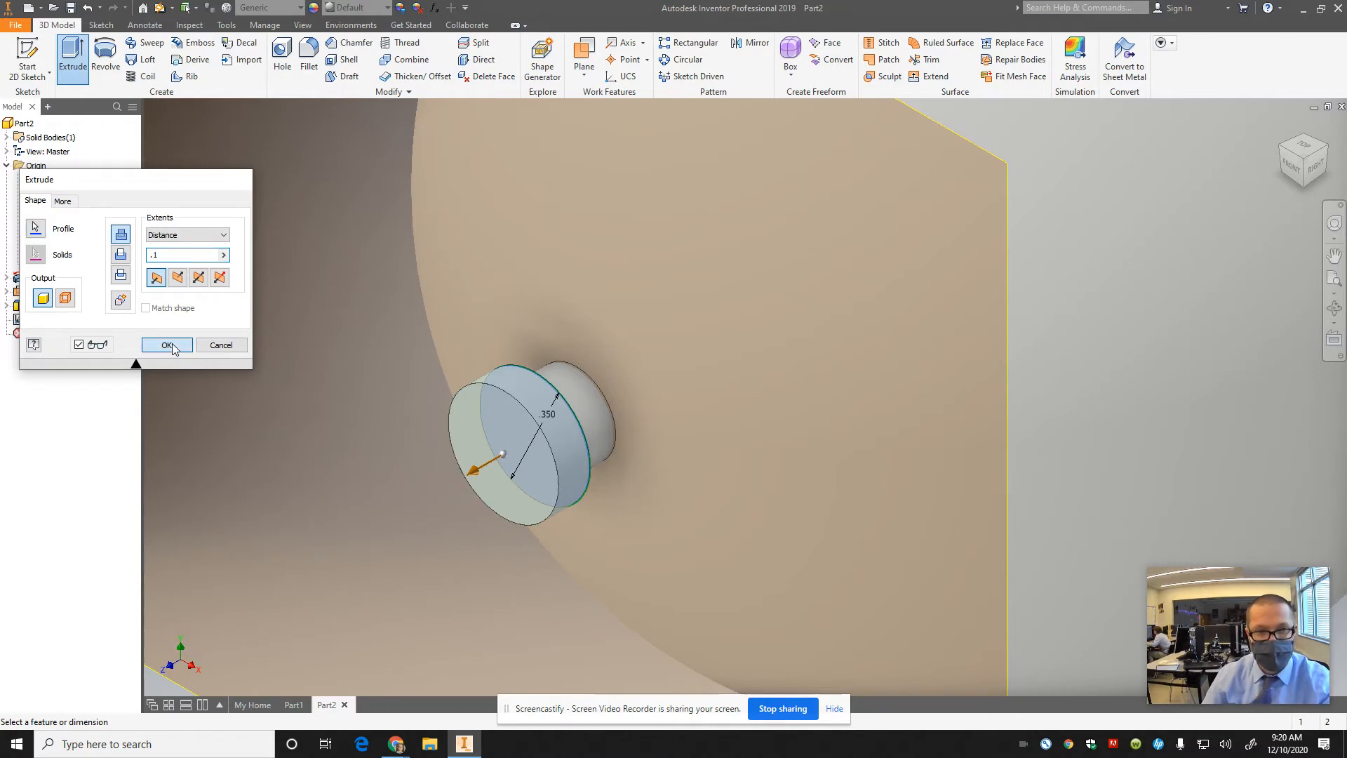
# Fillet the front and back outer edges of the disc on the neck's end with a 0.05 in radius
pyautogui.click(309, 60)
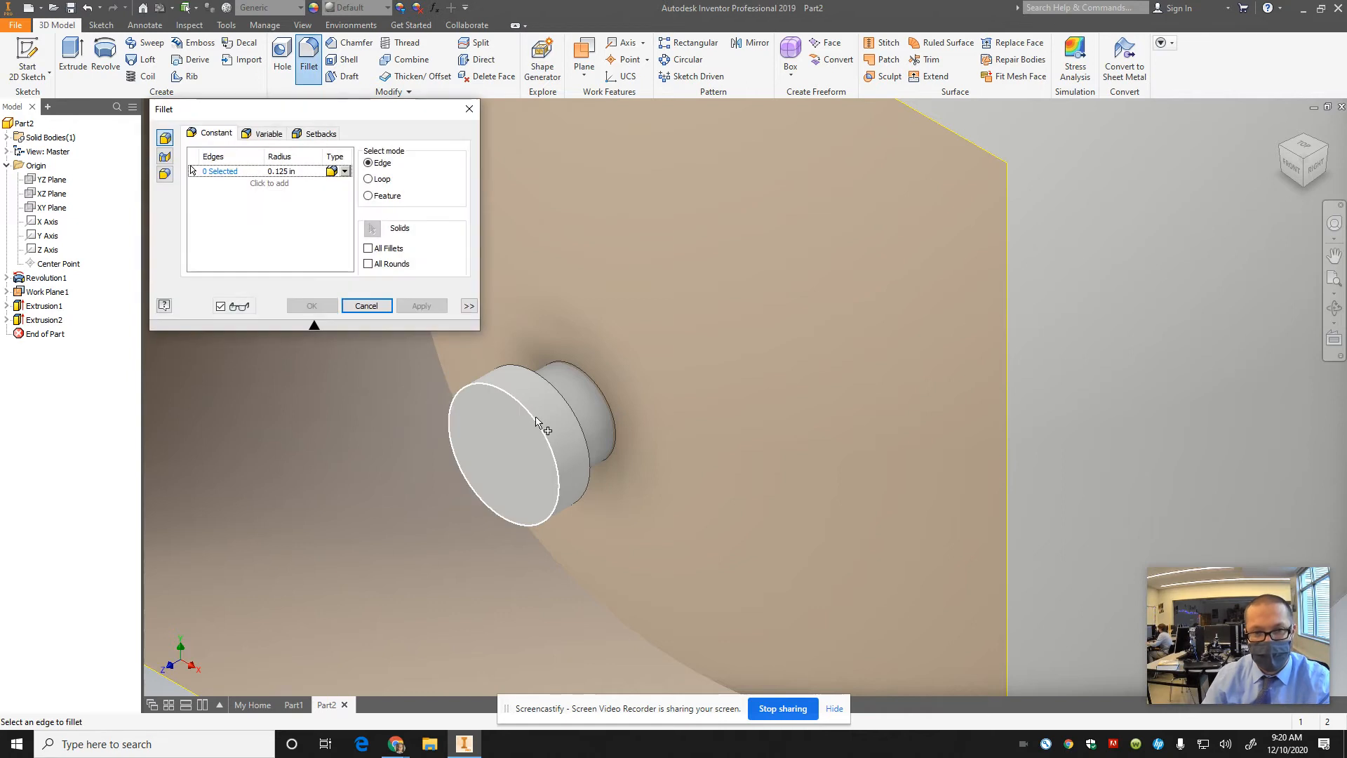
pyautogui.click(556, 438)
pyautogui.click(282, 171)
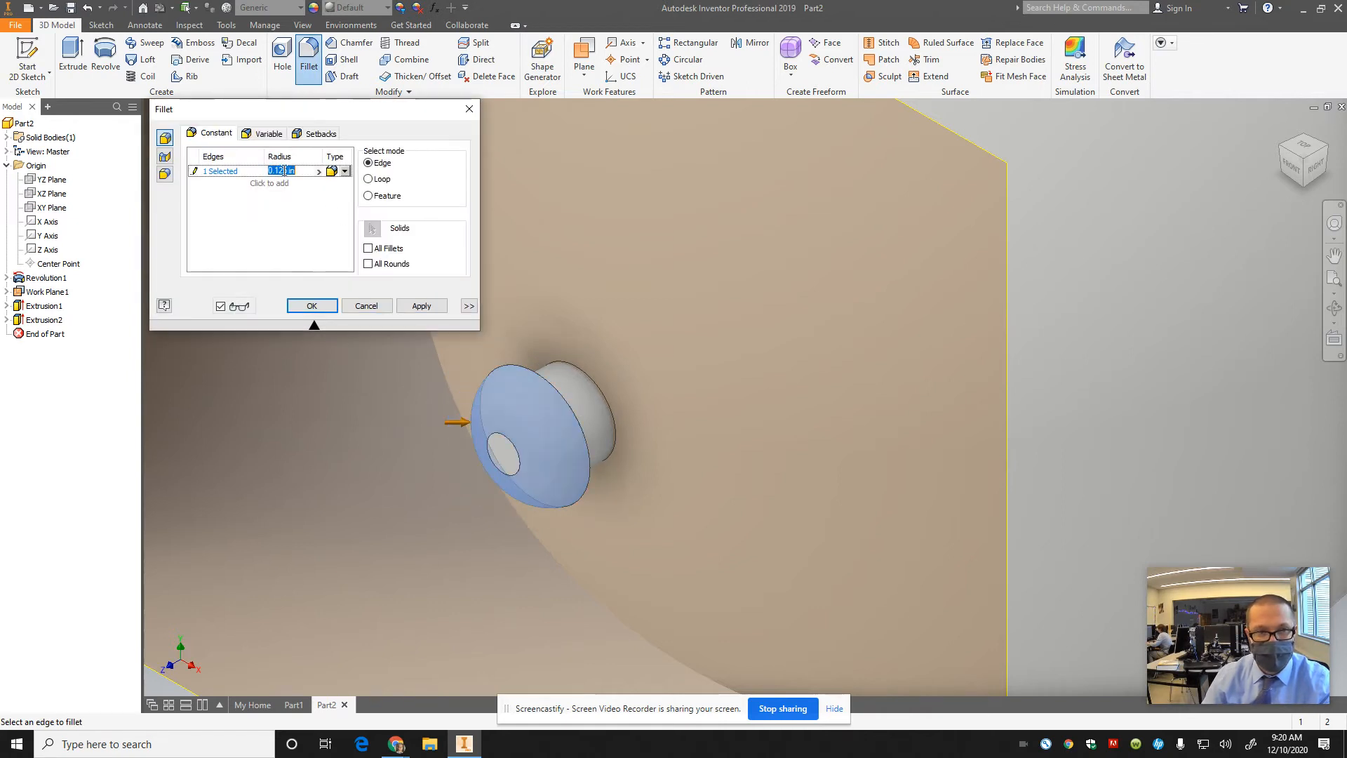
pyautogui.write('05')
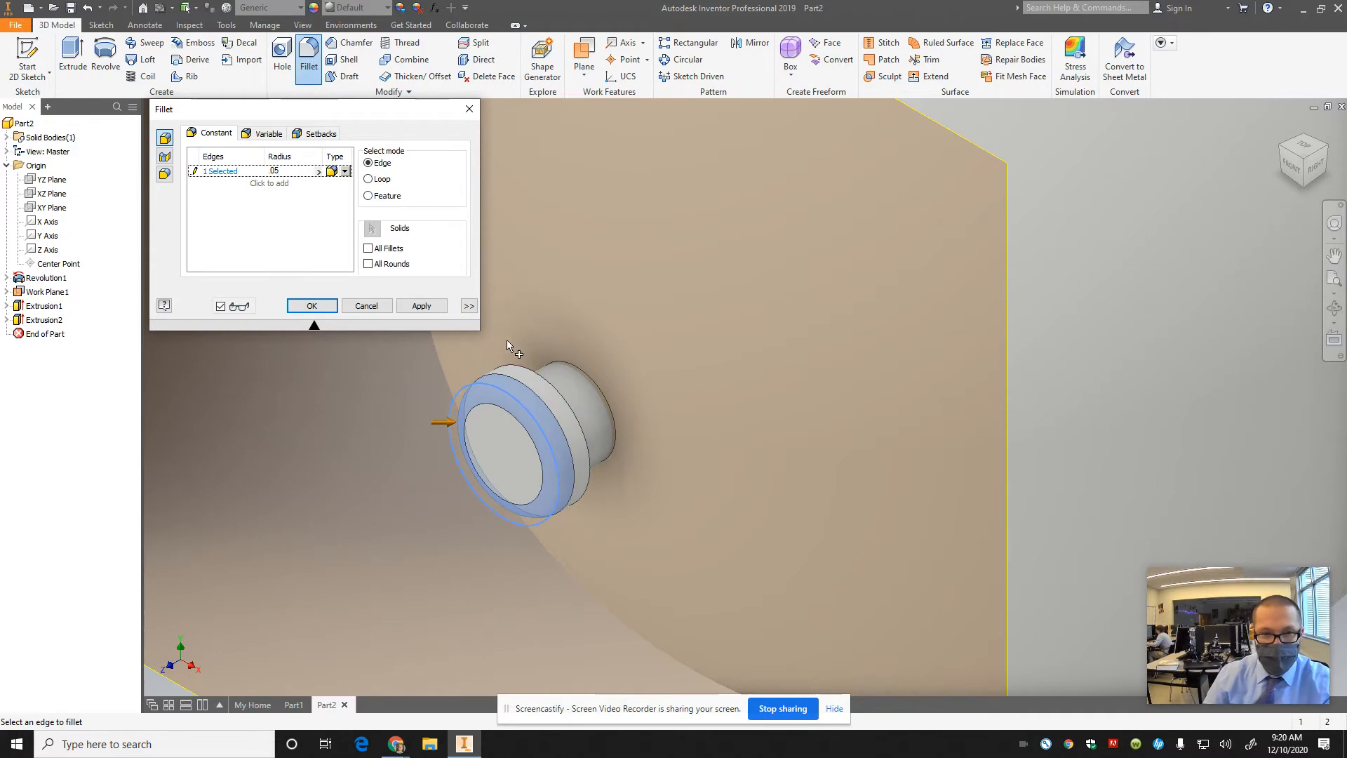
pyautogui.click(547, 385)
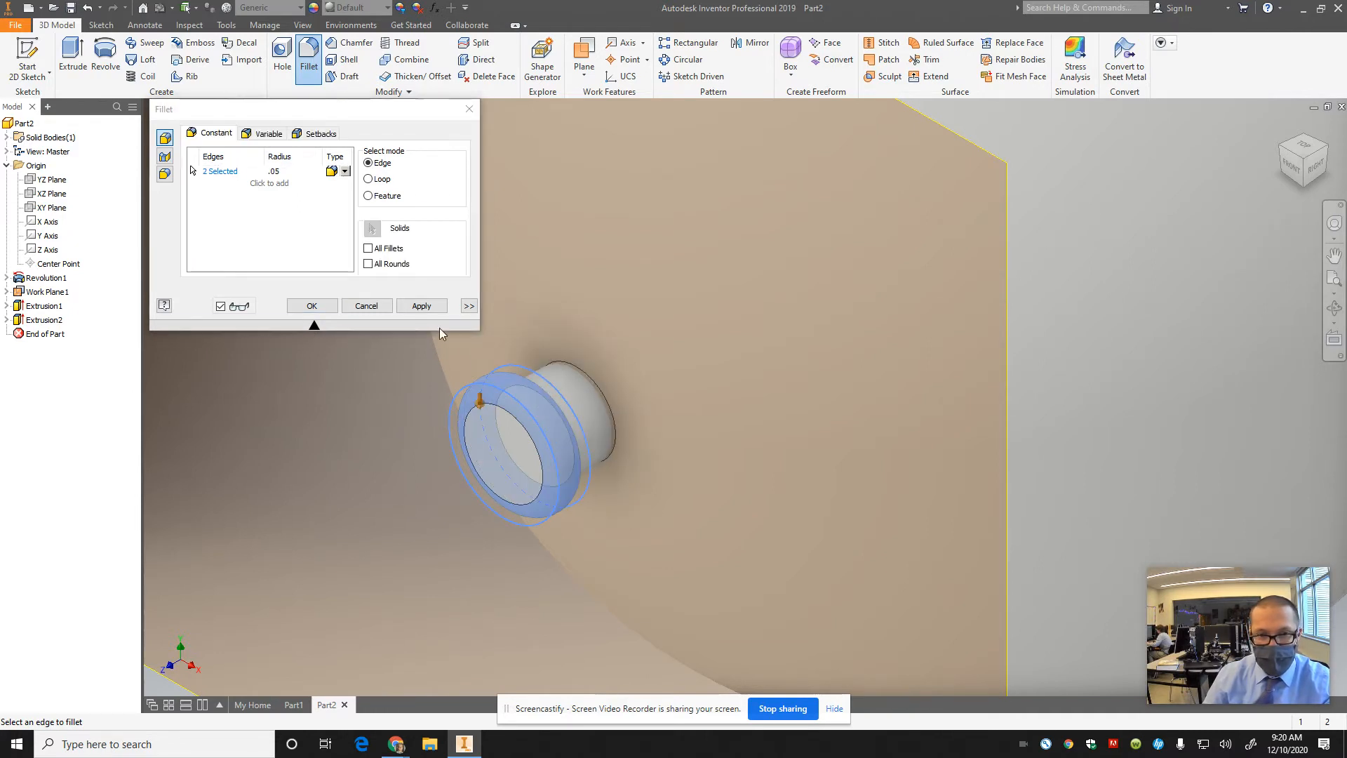
pyautogui.click(421, 305)
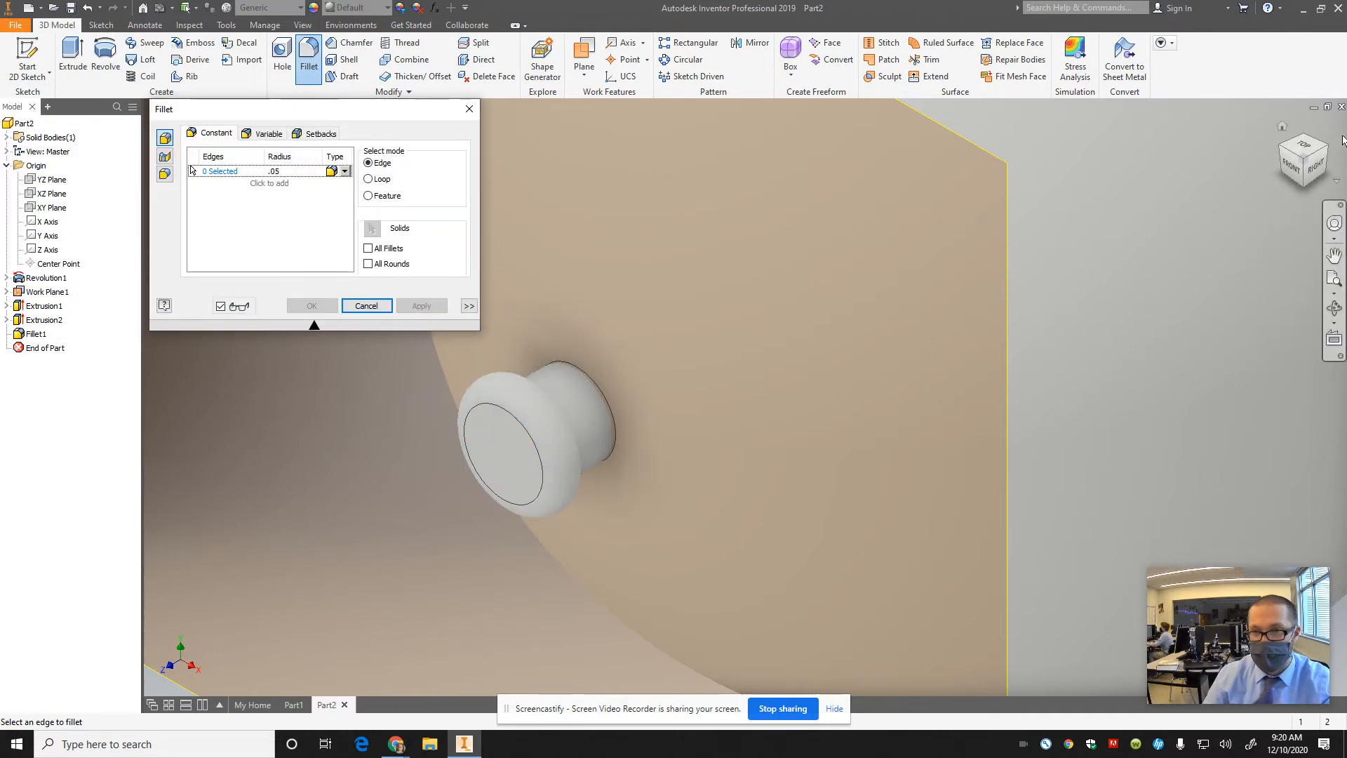
pyautogui.click(1313, 166)
pyautogui.moveTo(1180, 105); pyautogui.dragTo(1169, 180)
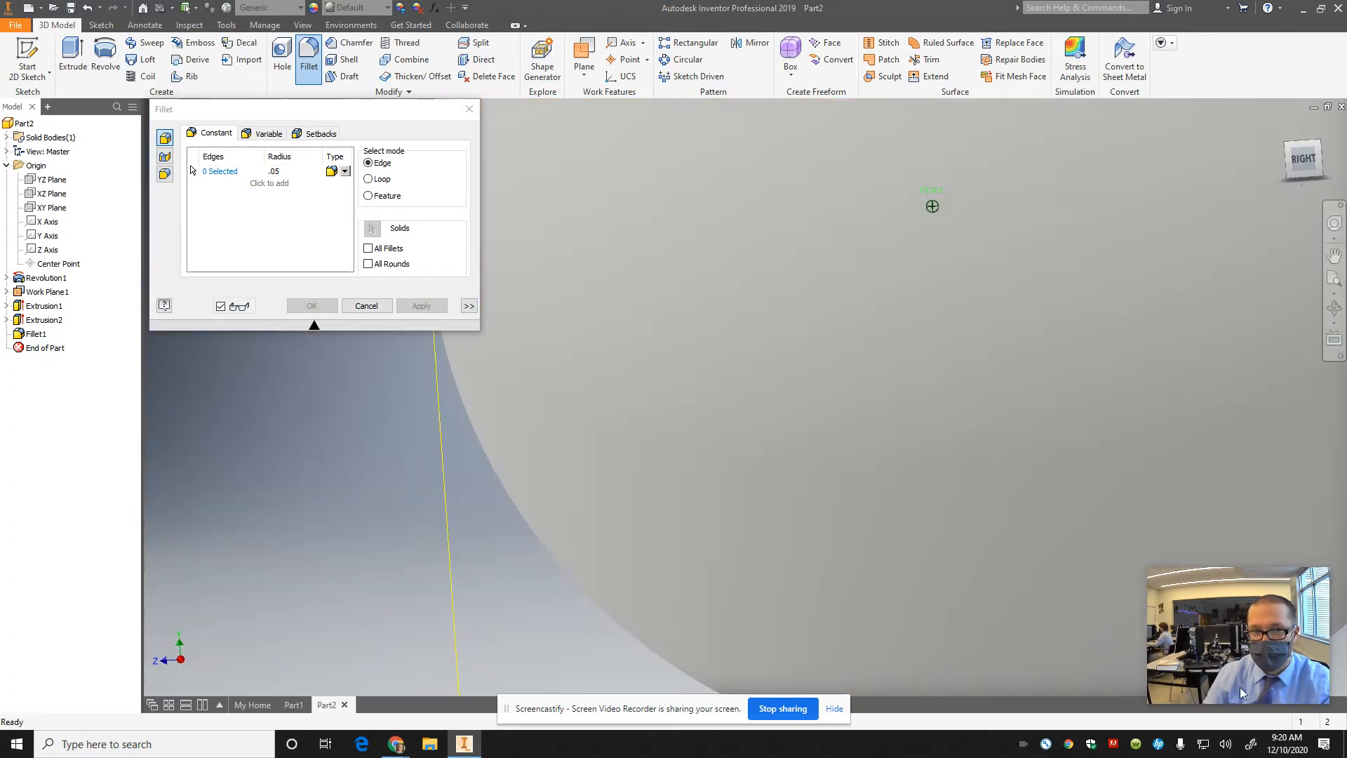
pyautogui.click(361, 309)
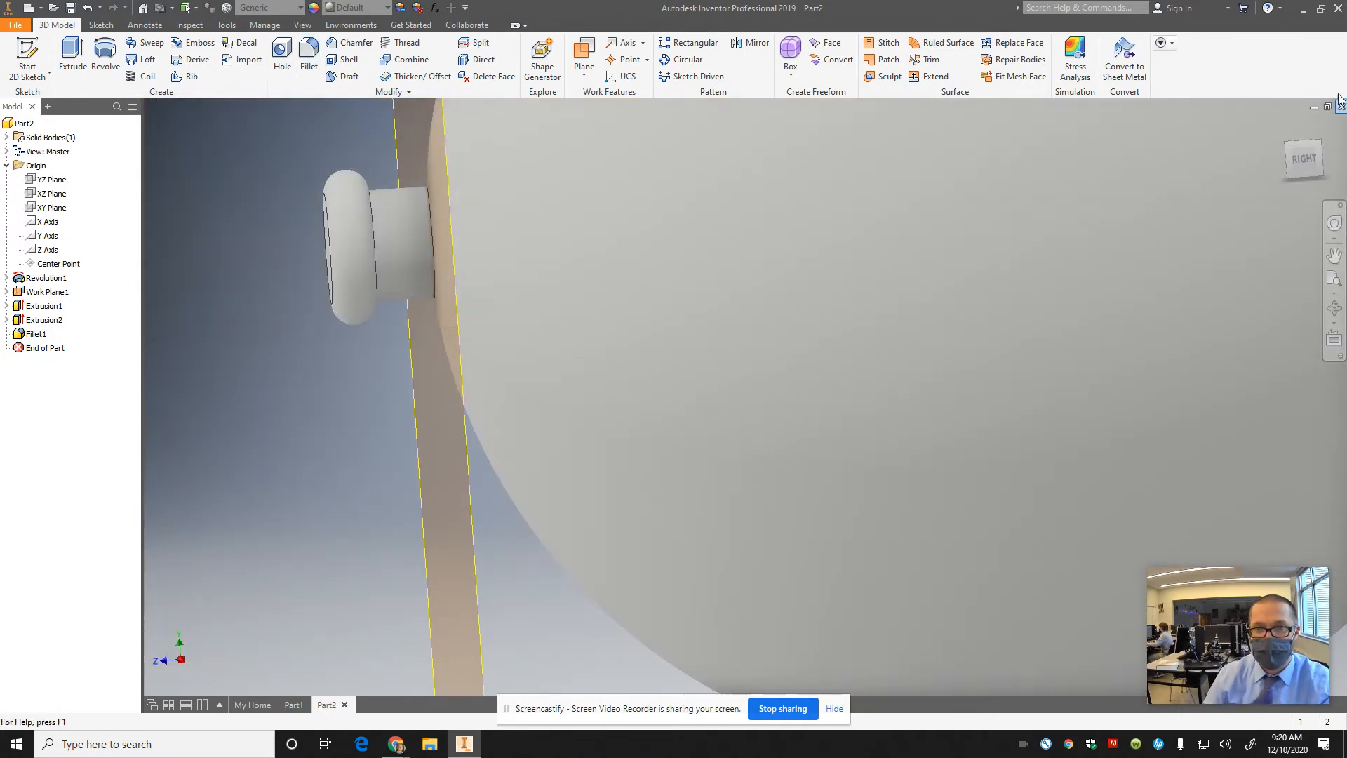
pyautogui.click(1282, 128)
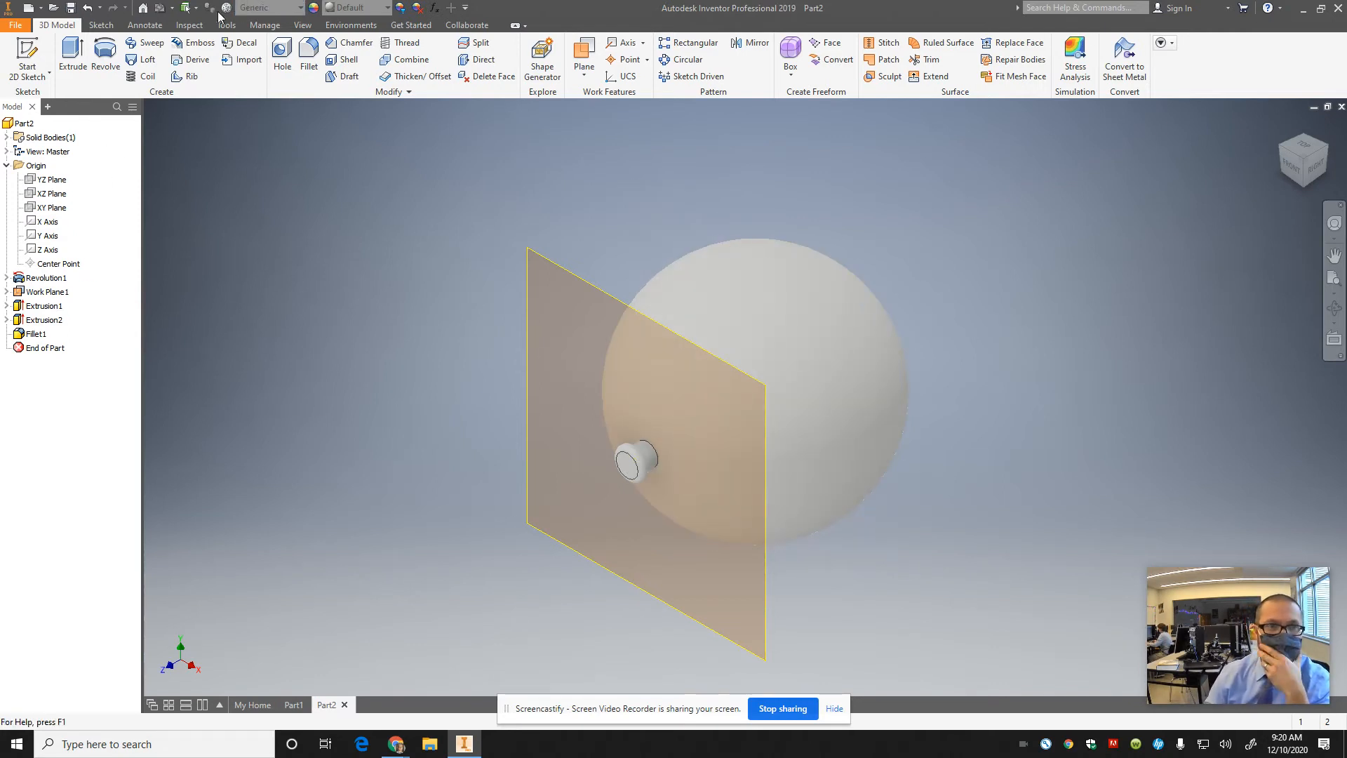
pyautogui.click(703, 61)
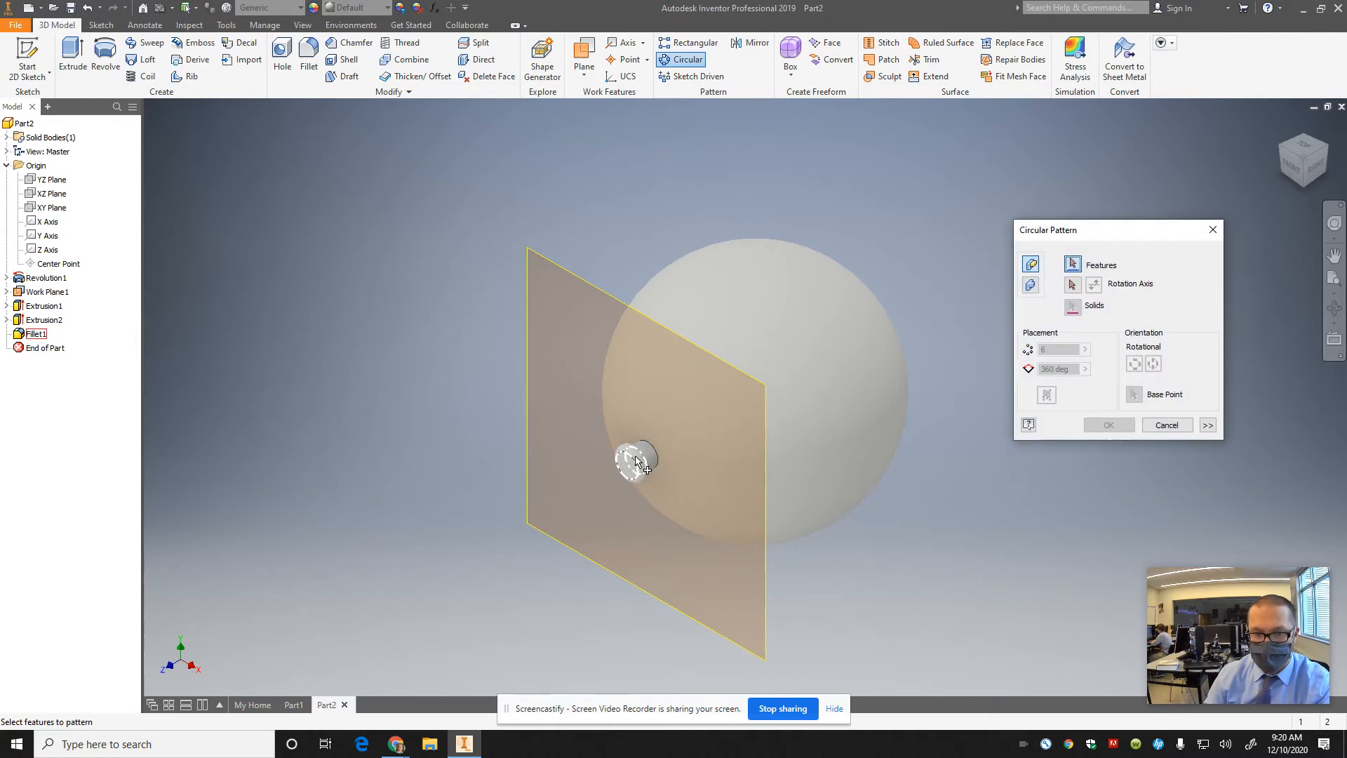
pyautogui.scroll(5, 634, 460)
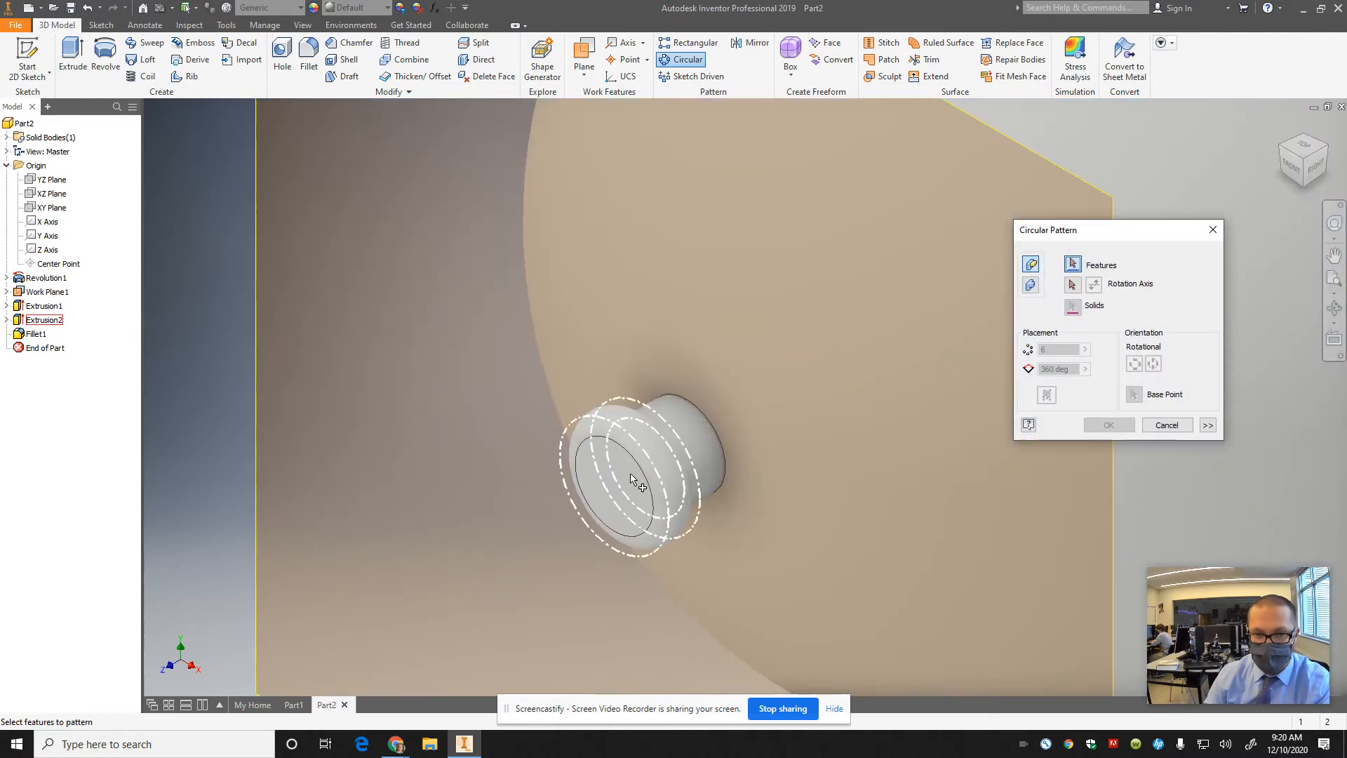
pyautogui.click(644, 456)
pyautogui.click(644, 456)
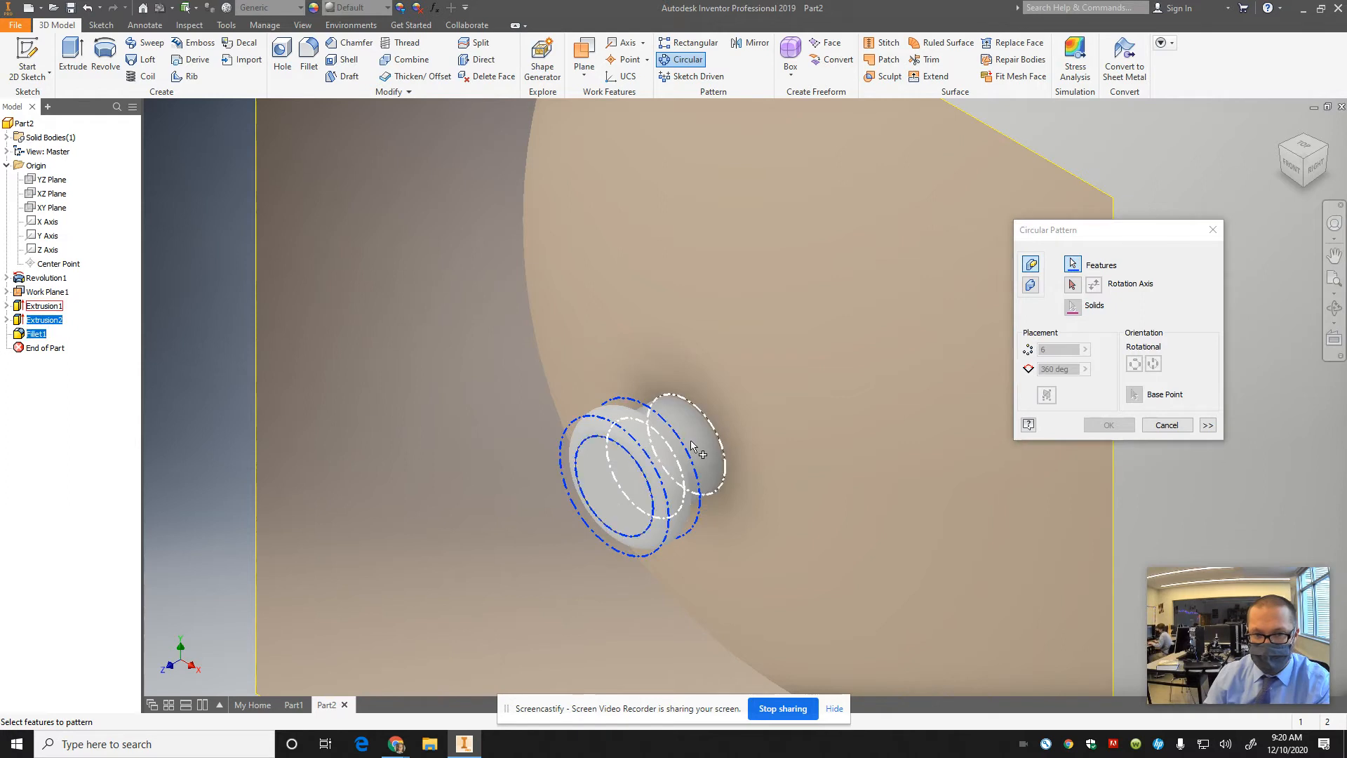
pyautogui.click(698, 449)
pyautogui.click(1072, 285)
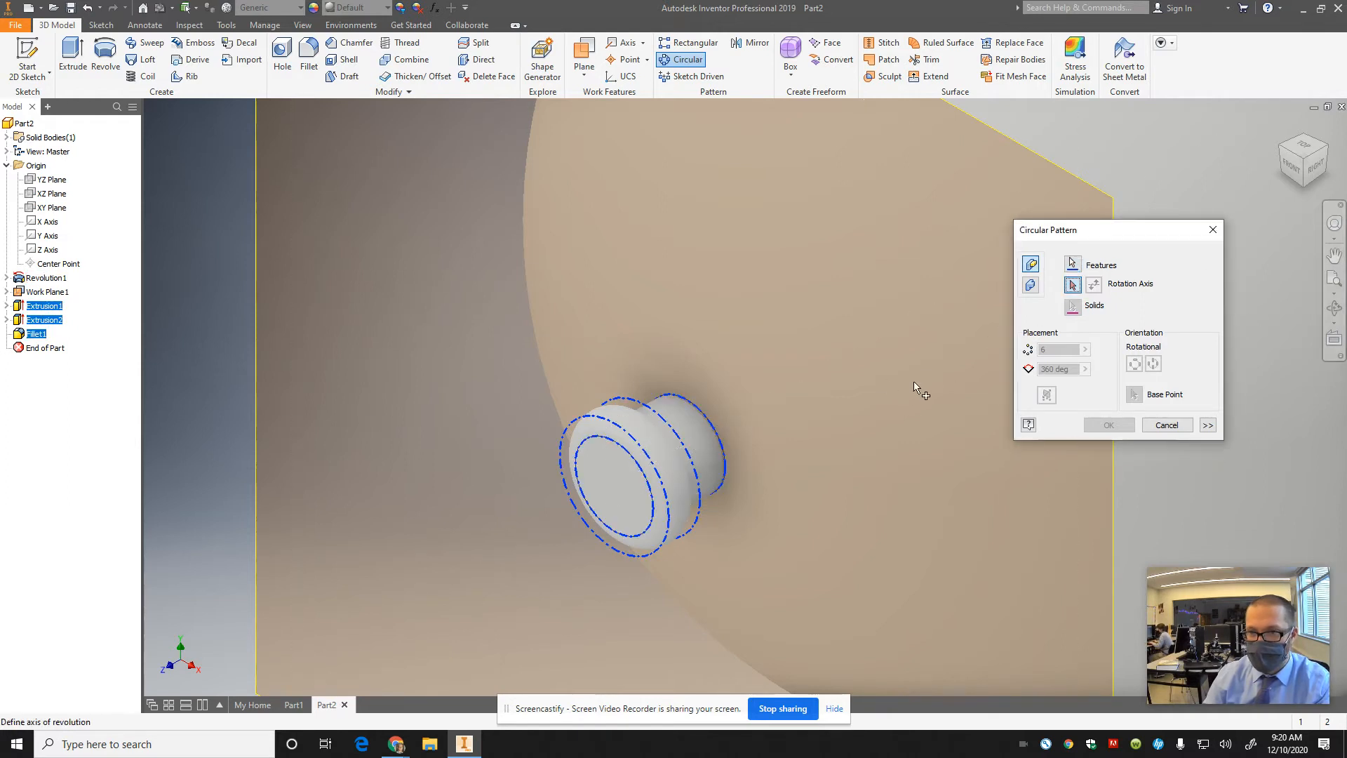
pyautogui.click(1168, 428)
pyautogui.scroll(8, 869, 528)
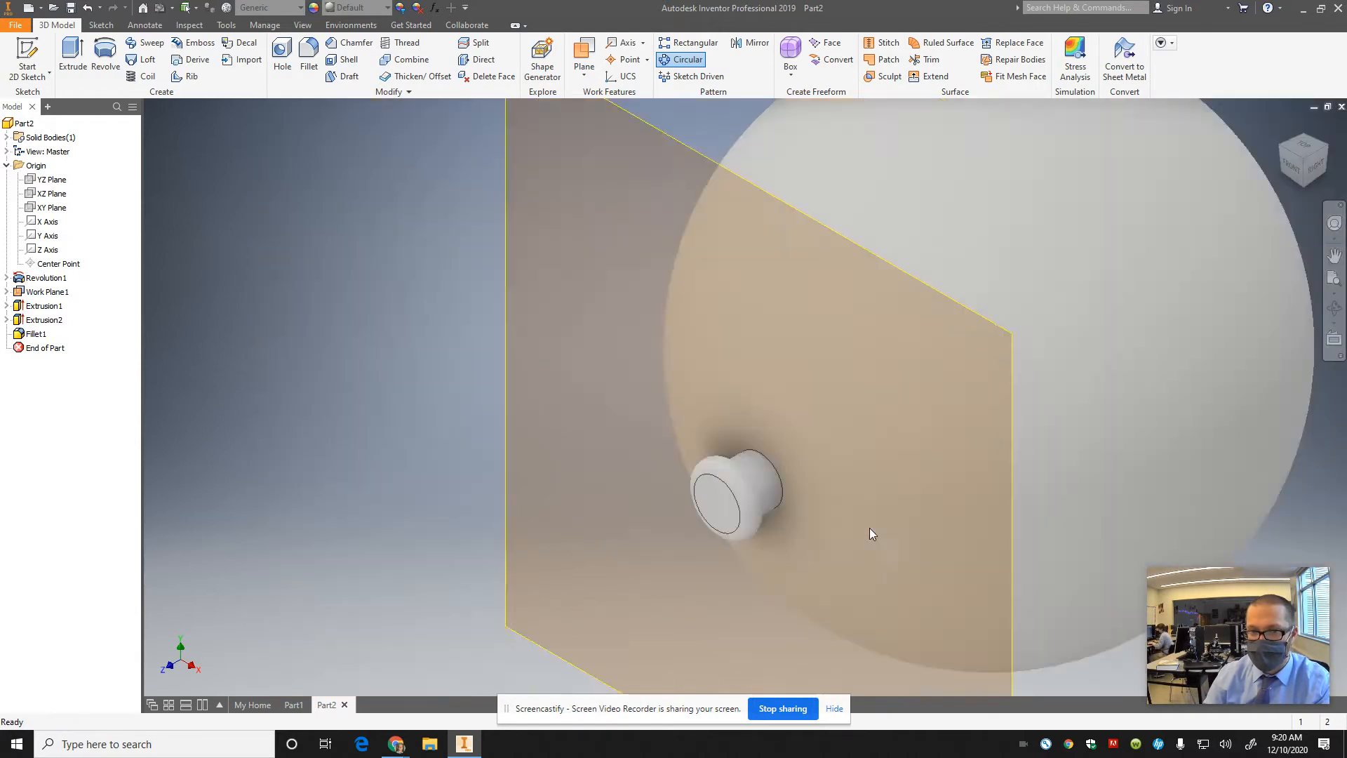
pyautogui.scroll(-5, 888, 515)
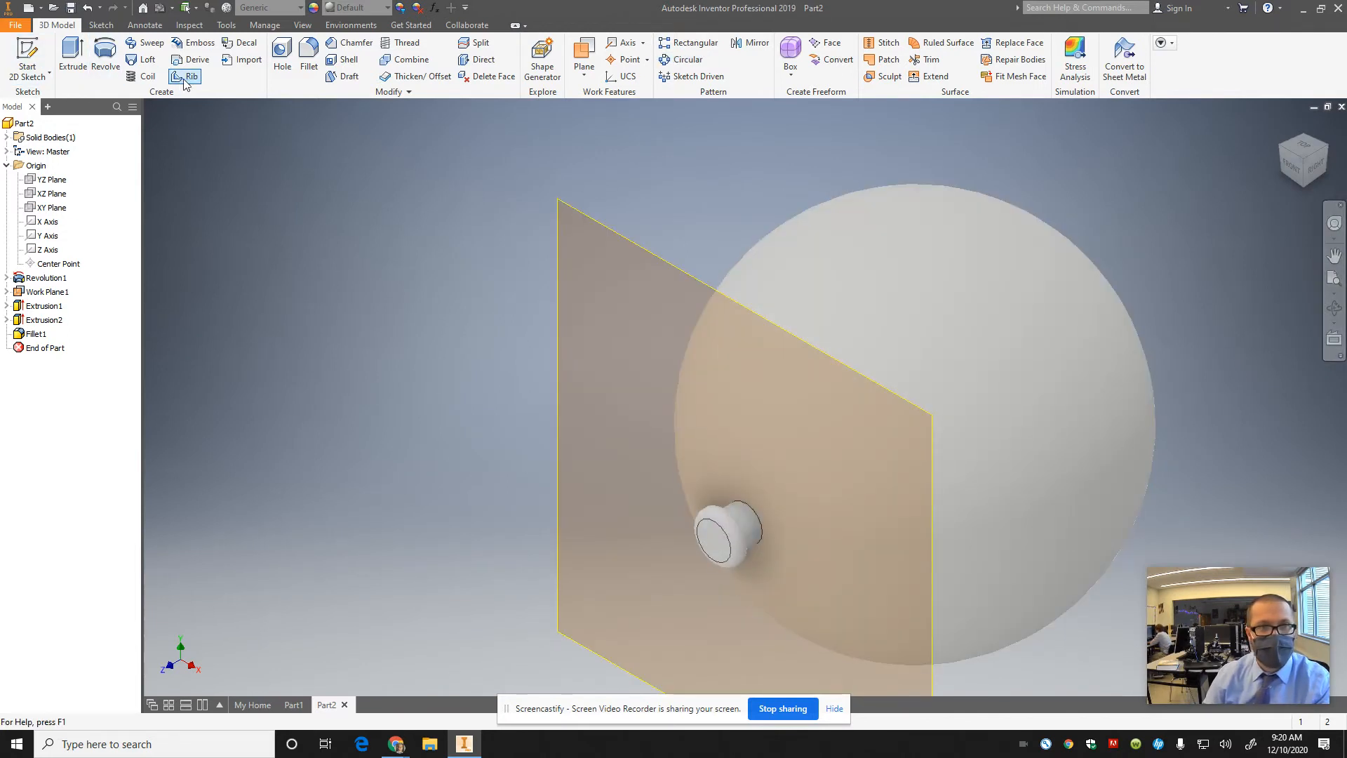
pyautogui.click(588, 71)
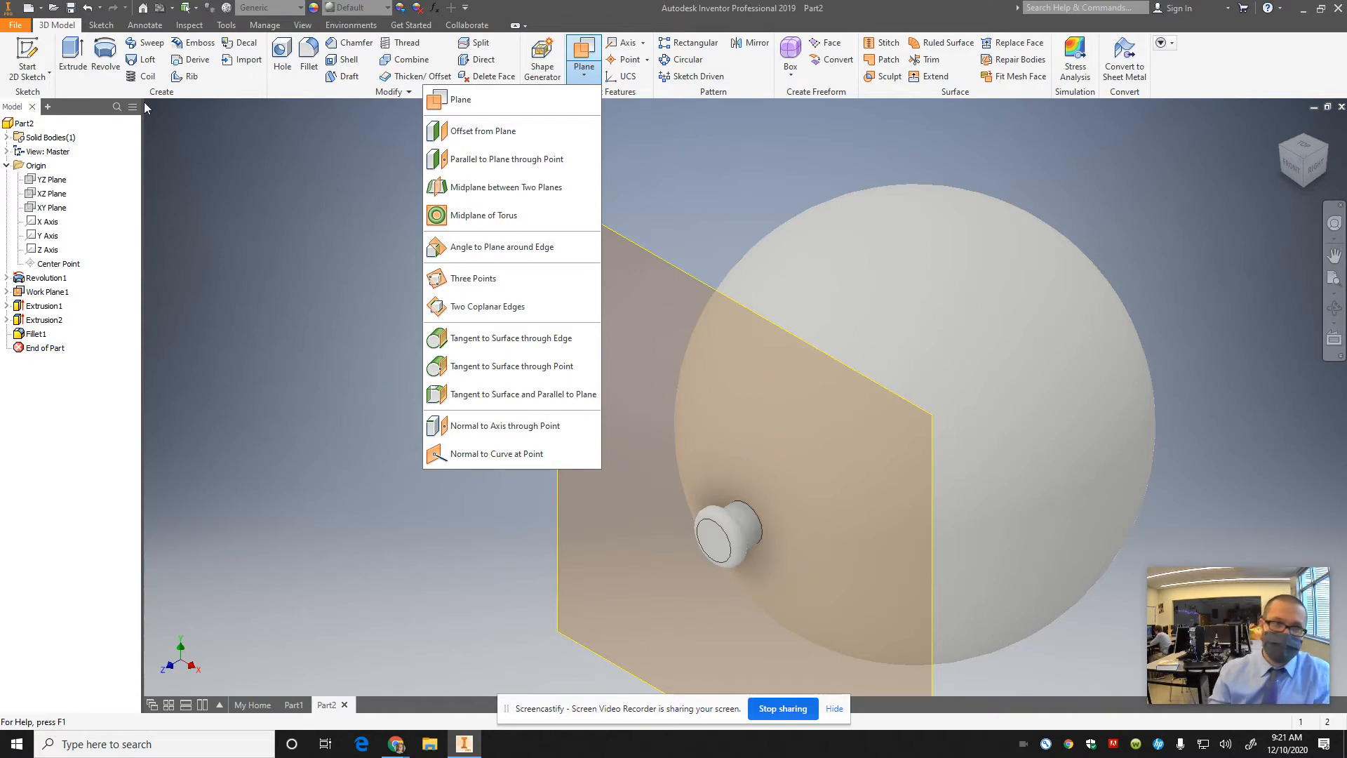
pyautogui.click(343, 267)
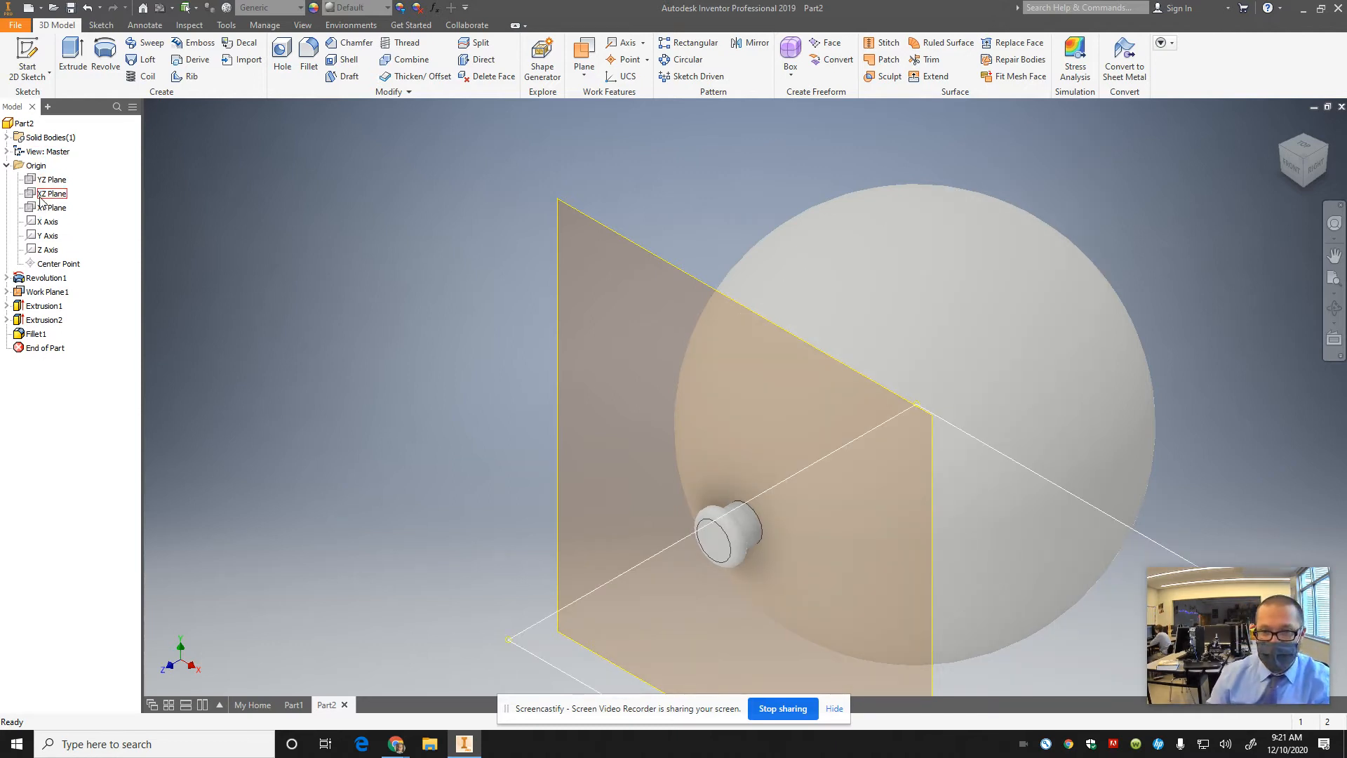
# Hide the work plane tangent to the sphere's front
pyautogui.rightClick(25, 291)
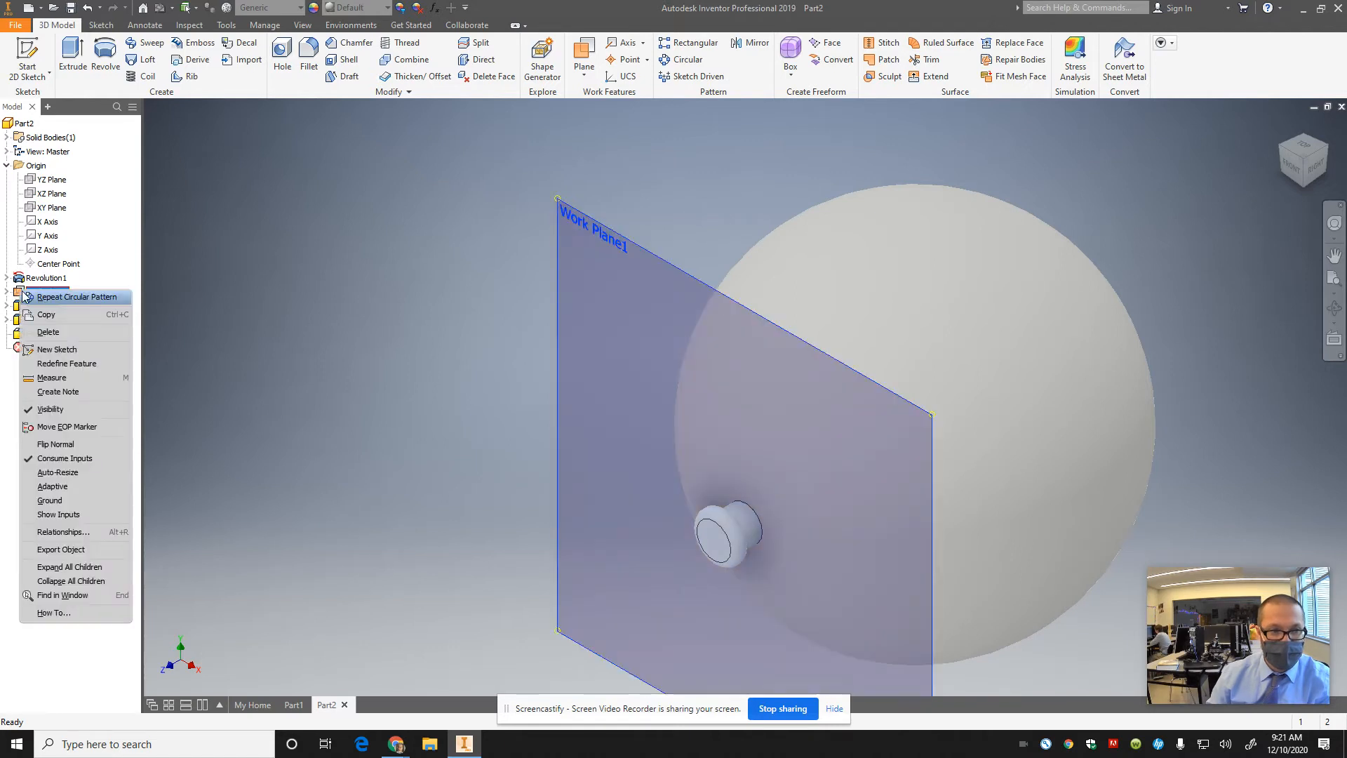
pyautogui.click(80, 415)
pyautogui.moveTo(1298, 150)
pyautogui.mouseDown()
pyautogui.moveTo(1208, 116)
pyautogui.moveTo(1145, 113)
pyautogui.moveTo(1276, 149)
pyautogui.mouseUp()
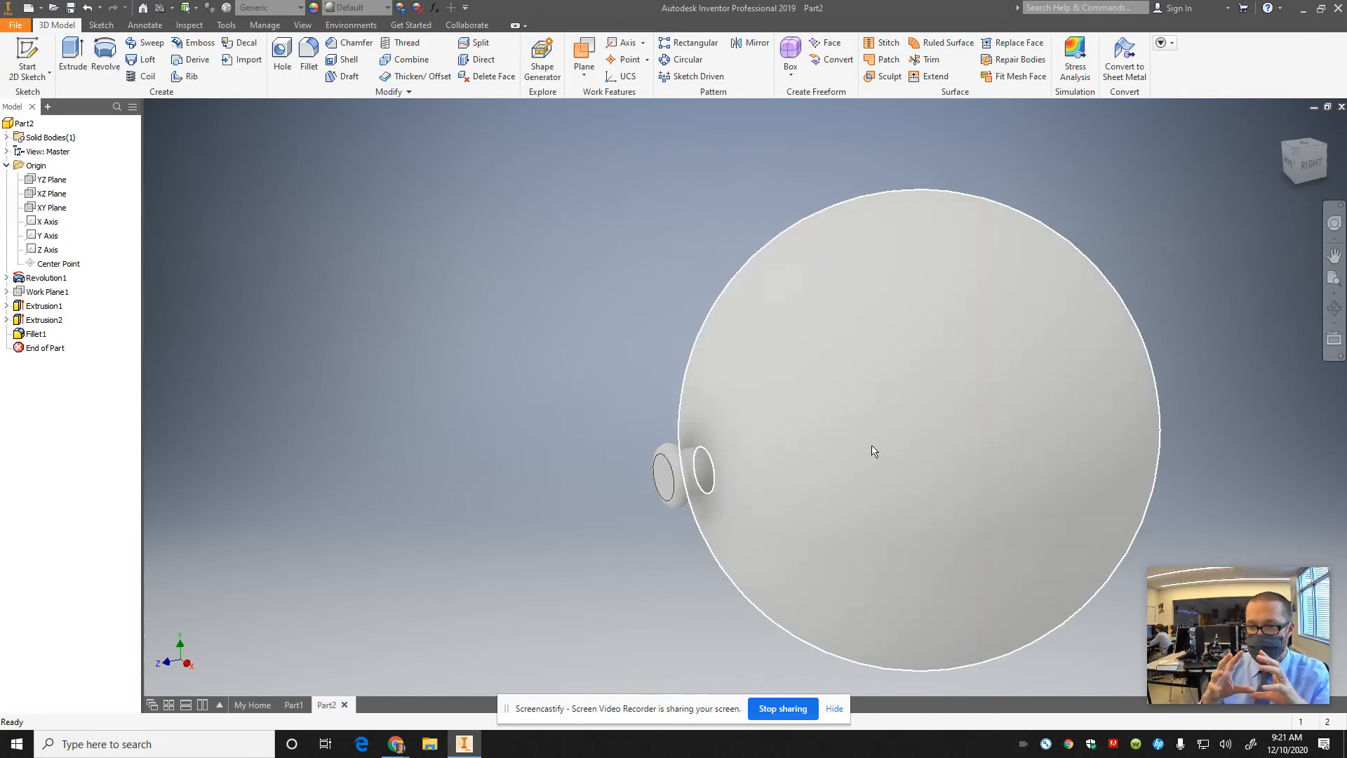
pyautogui.click(894, 468)
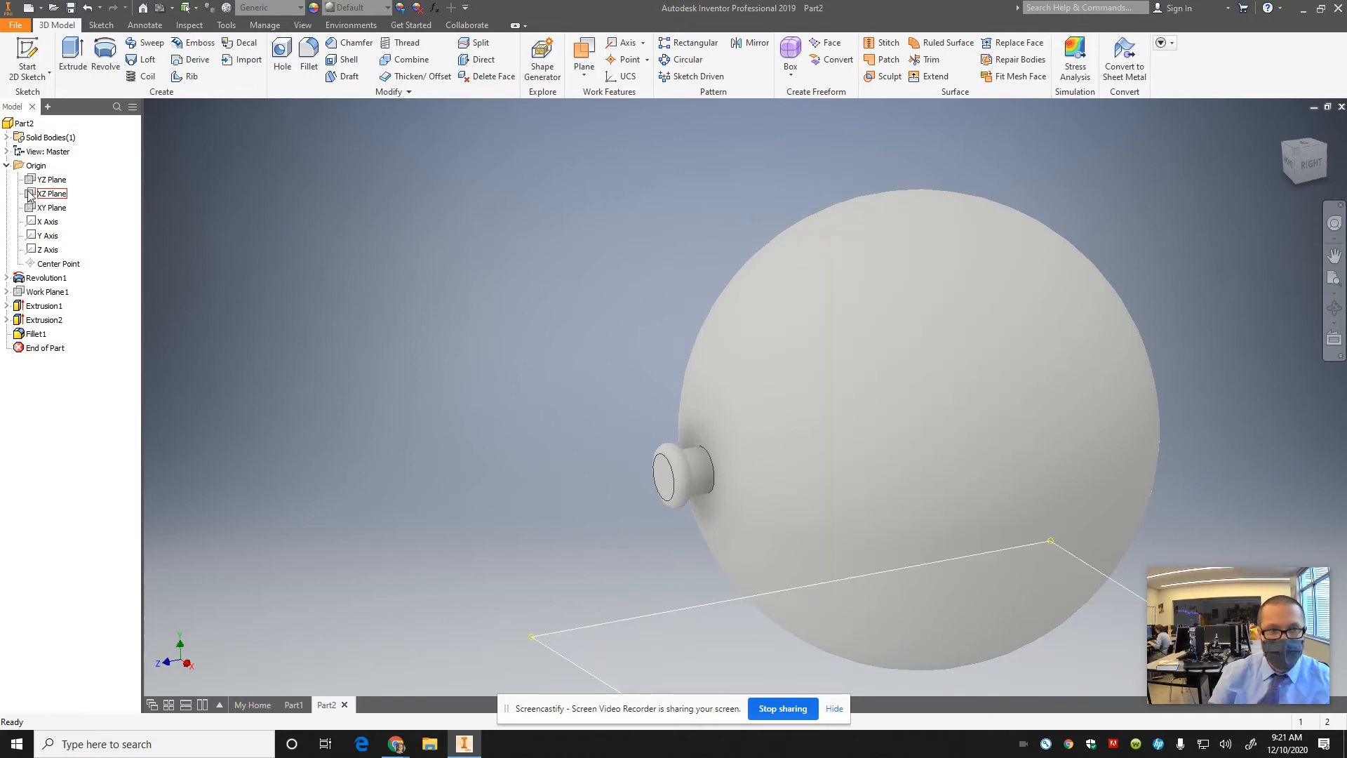
# Create a work plane offset 1.25 in from the origin XZ plane, through the sphere's middle
pyautogui.click(584, 72)
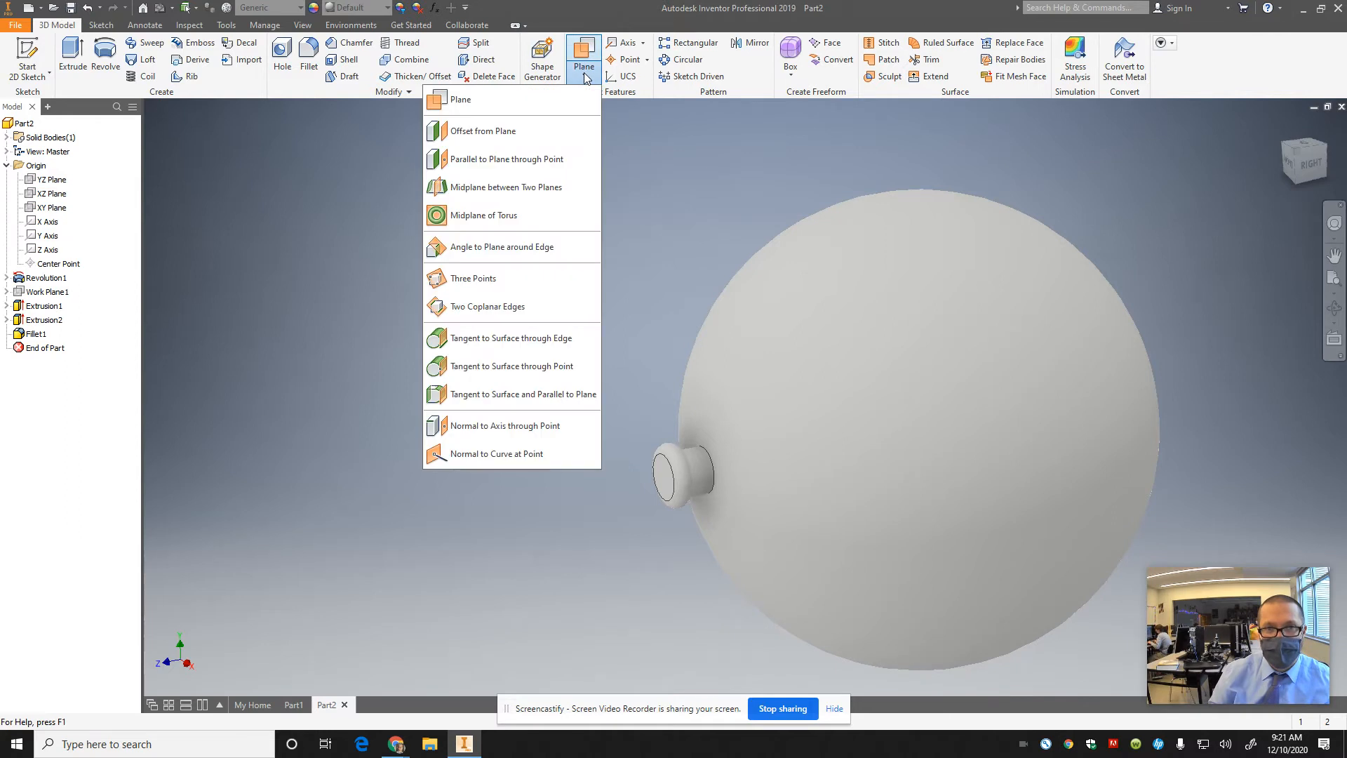
pyautogui.click(513, 131)
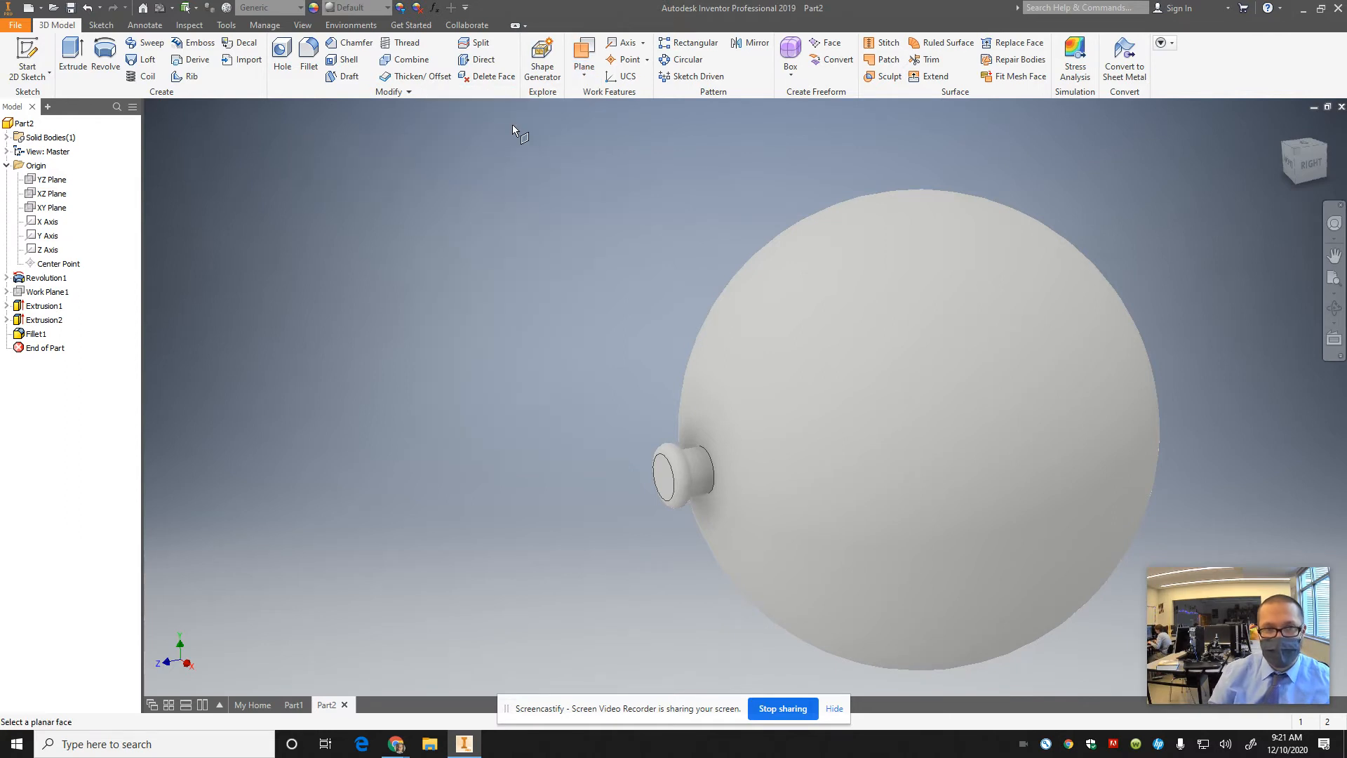
pyautogui.click(36, 195)
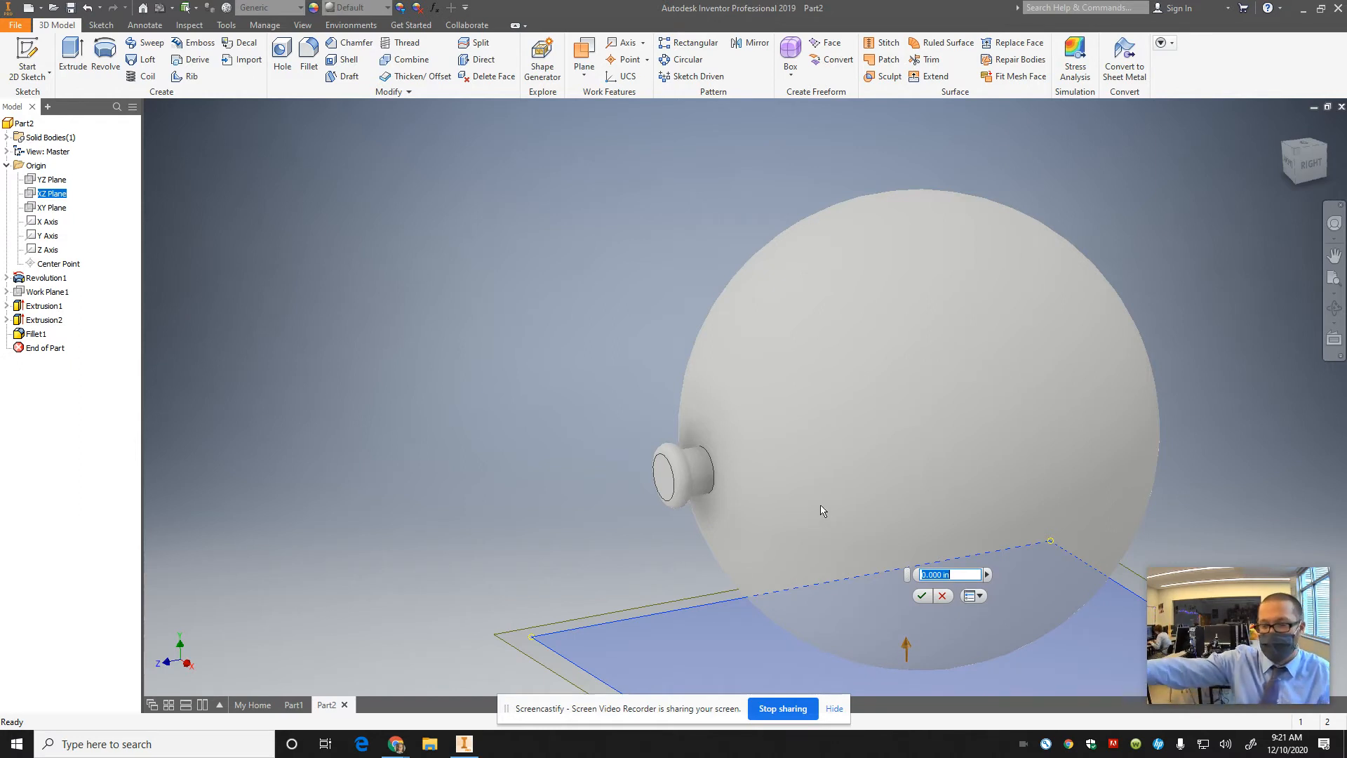
pyautogui.write('1.25')
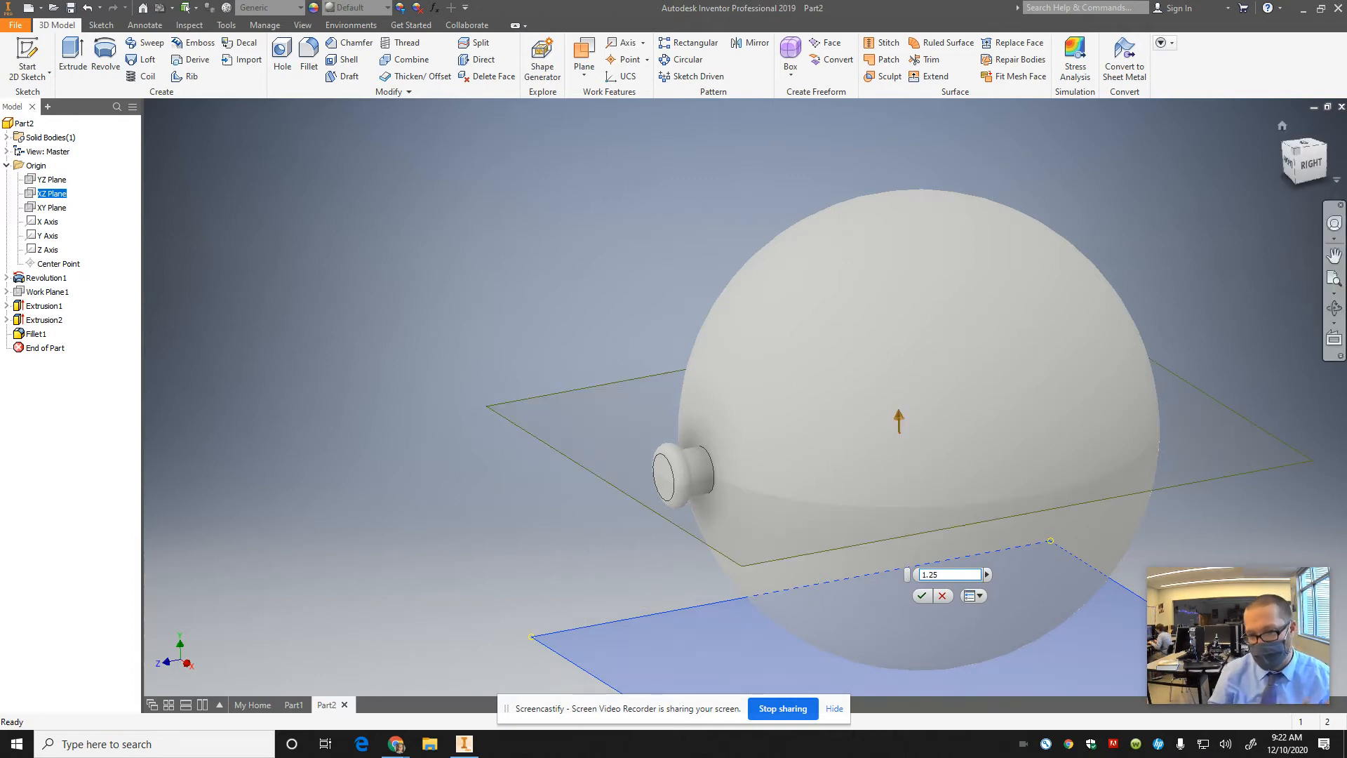
pyautogui.click(922, 596)
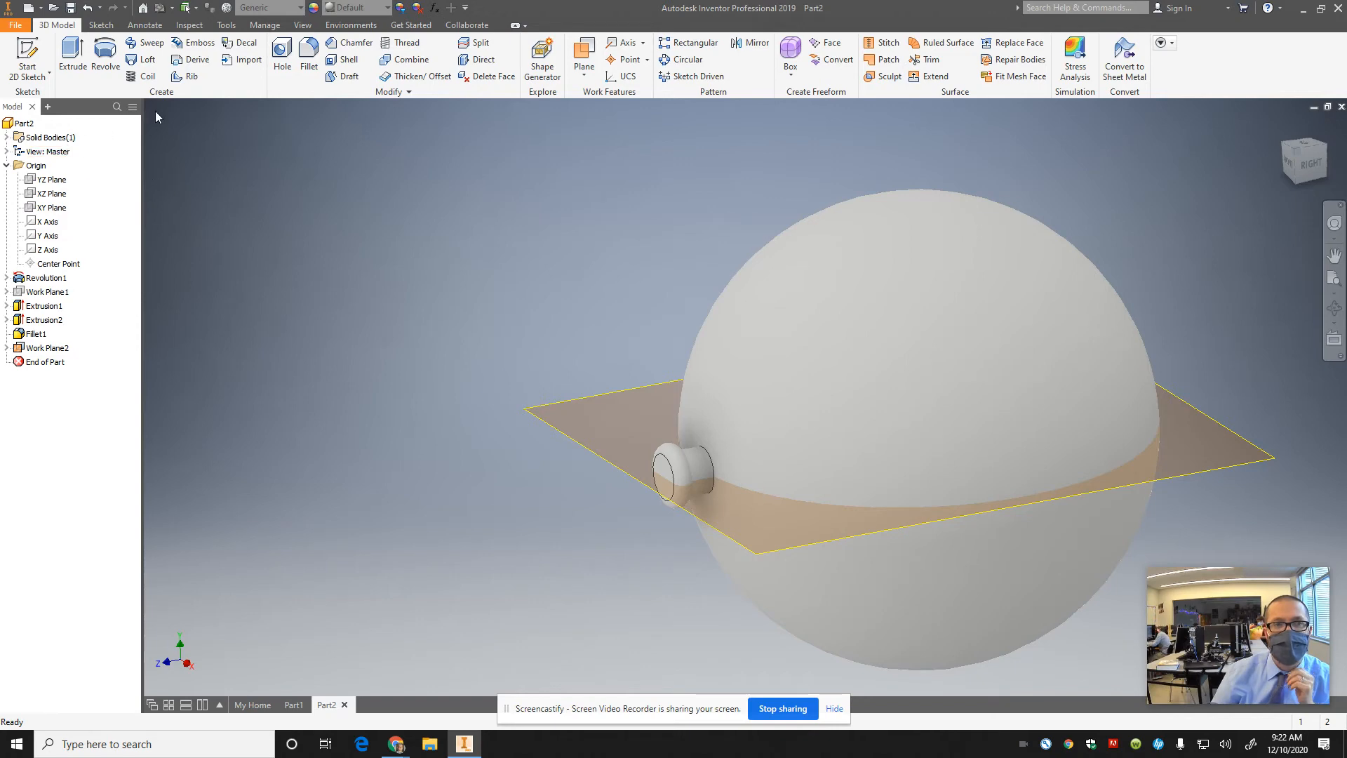
# Sketch on the offset work plane, project the sphere's circular outline into it, and finish the sketch
pyautogui.click(27, 58)
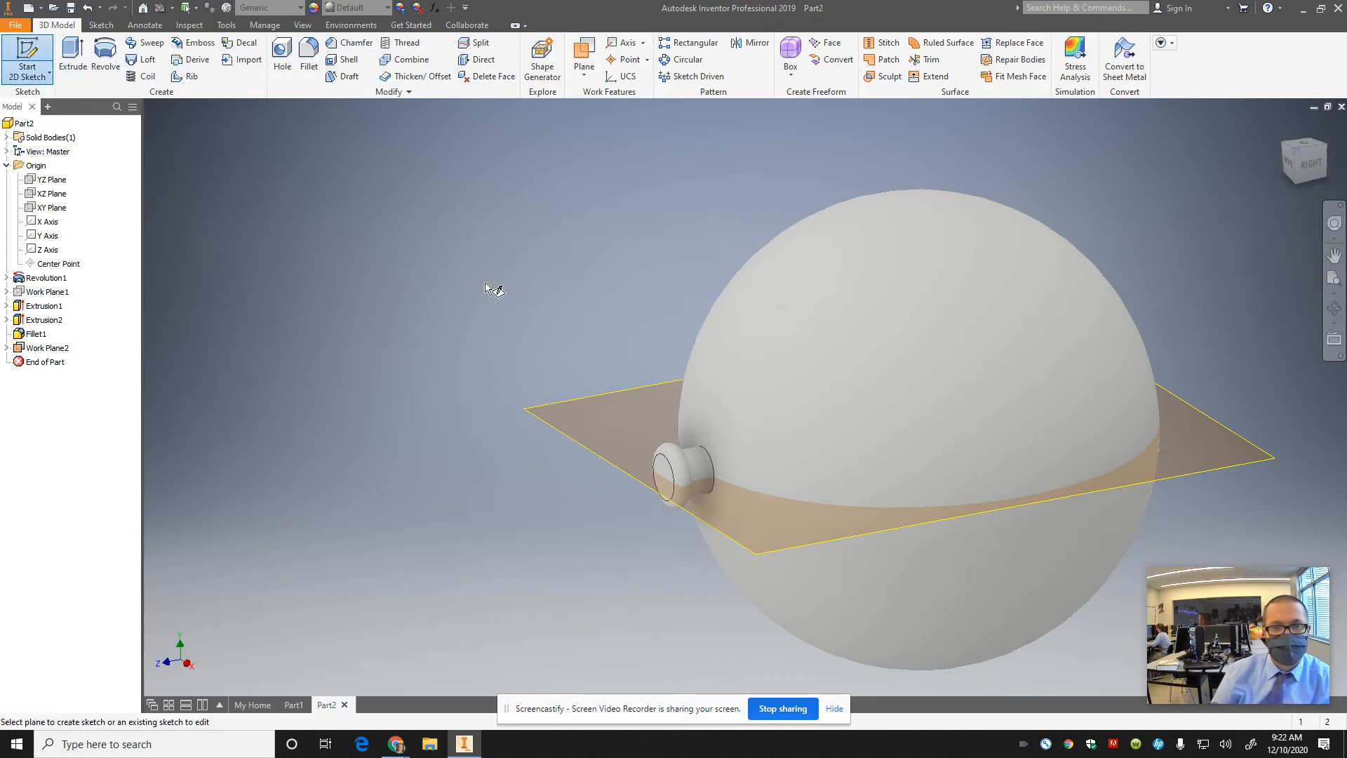
pyautogui.click(575, 405)
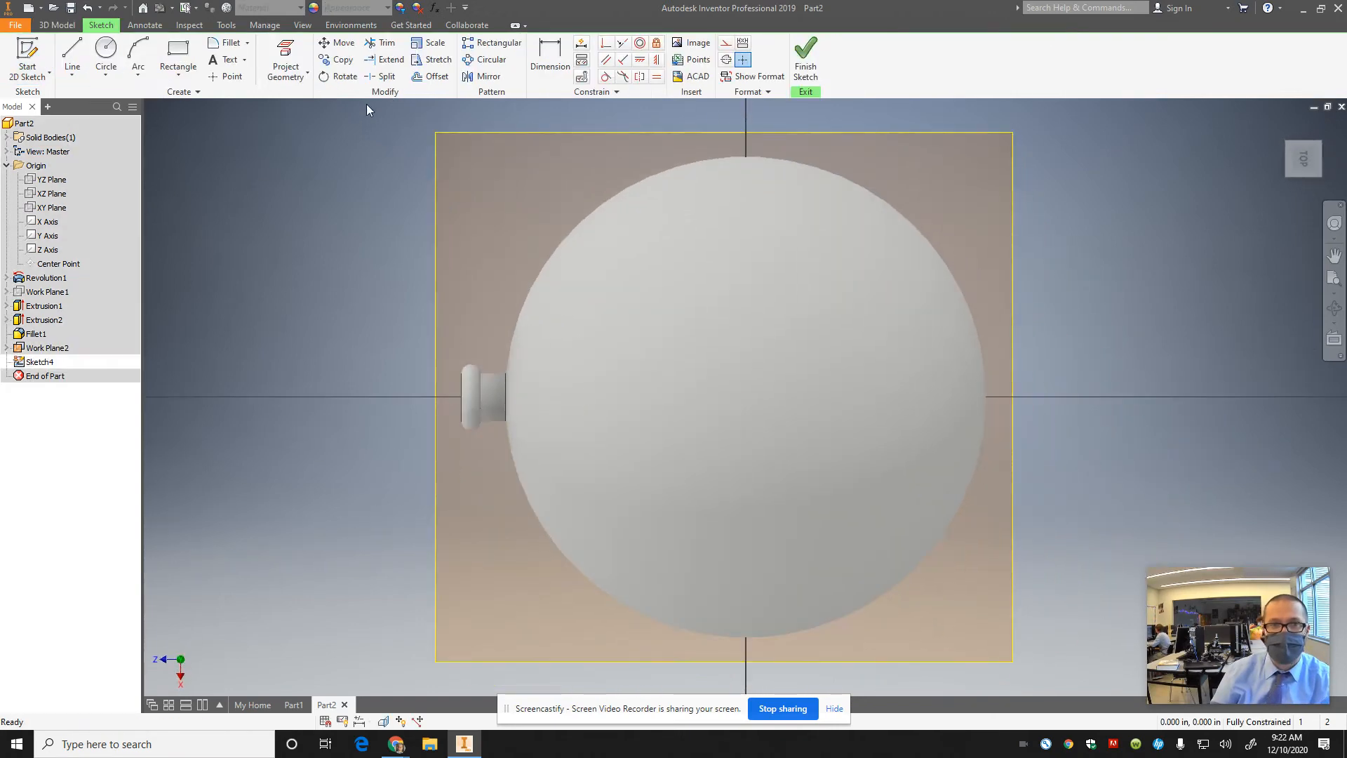
pyautogui.click(293, 48)
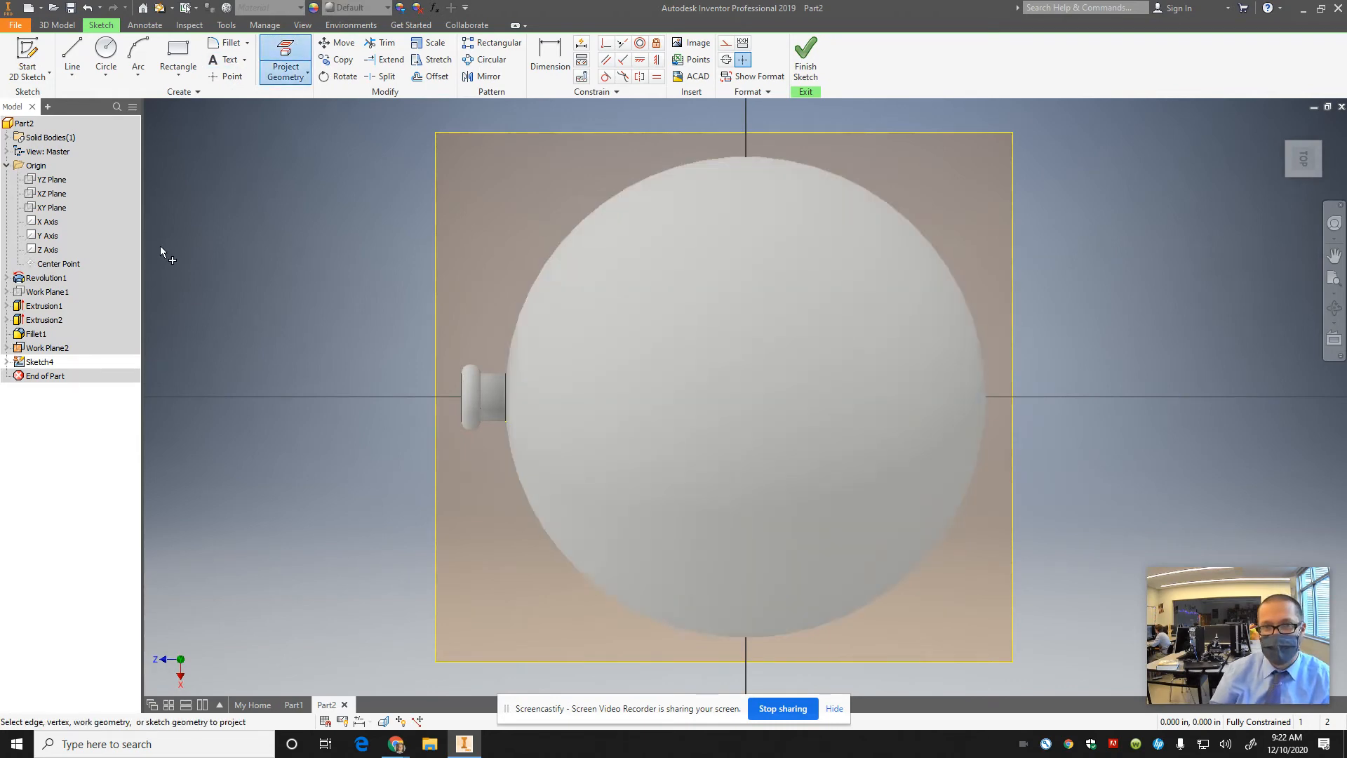
pyautogui.click(694, 219)
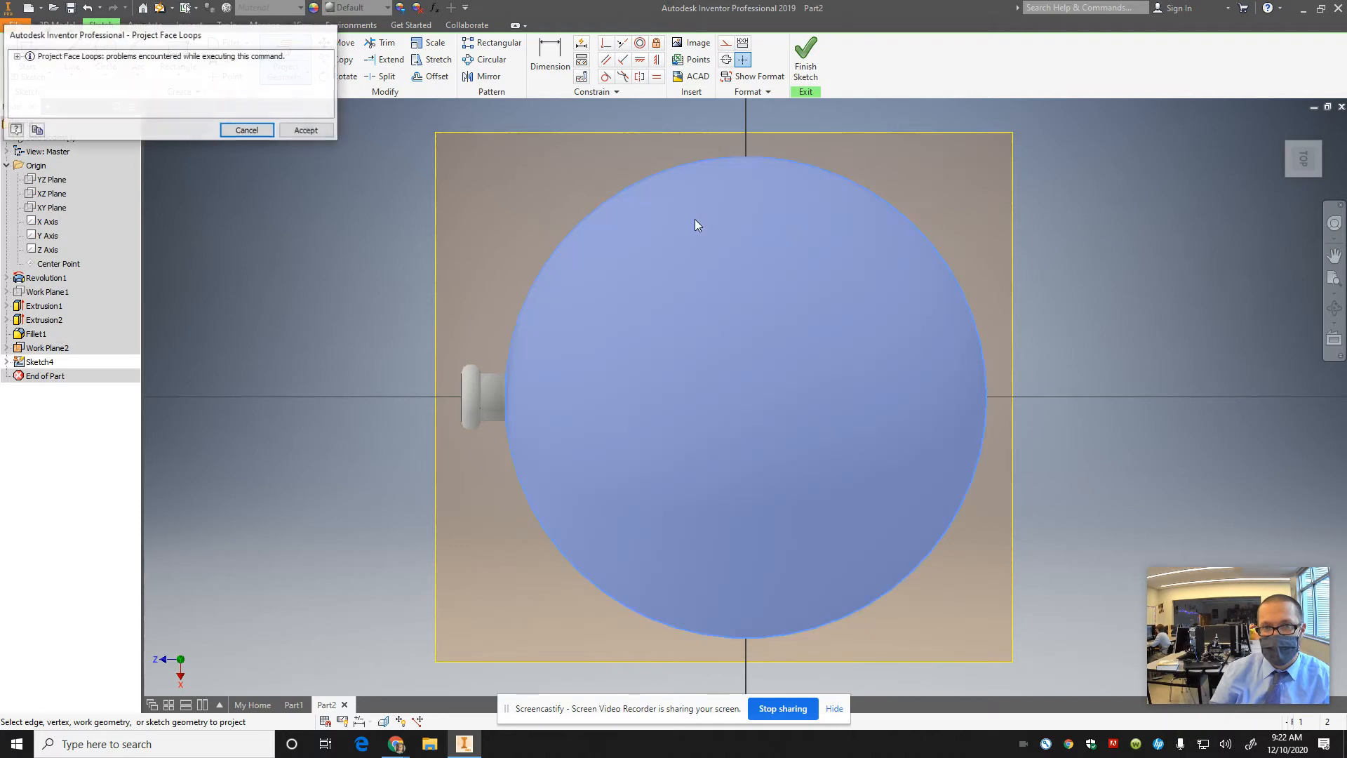
pyautogui.click(317, 133)
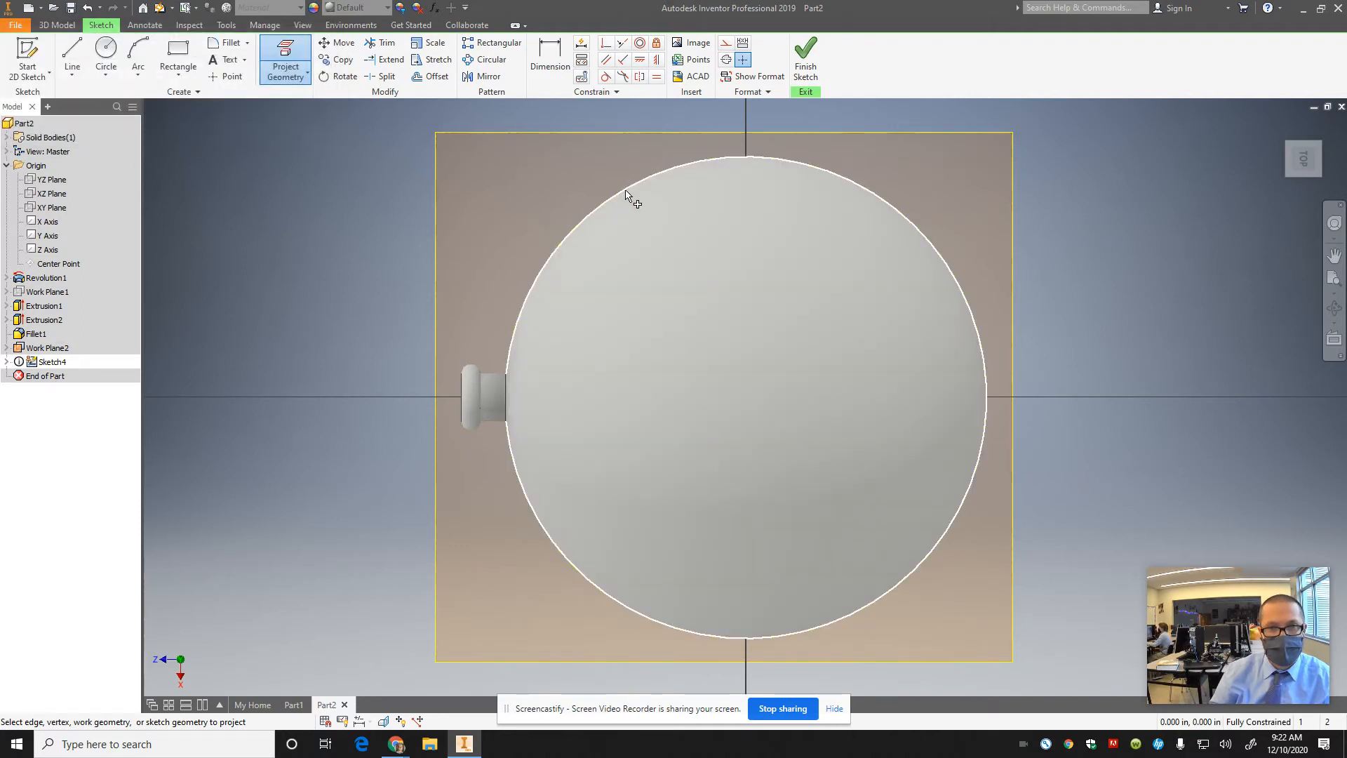
pyautogui.click(770, 161)
pyautogui.click(816, 66)
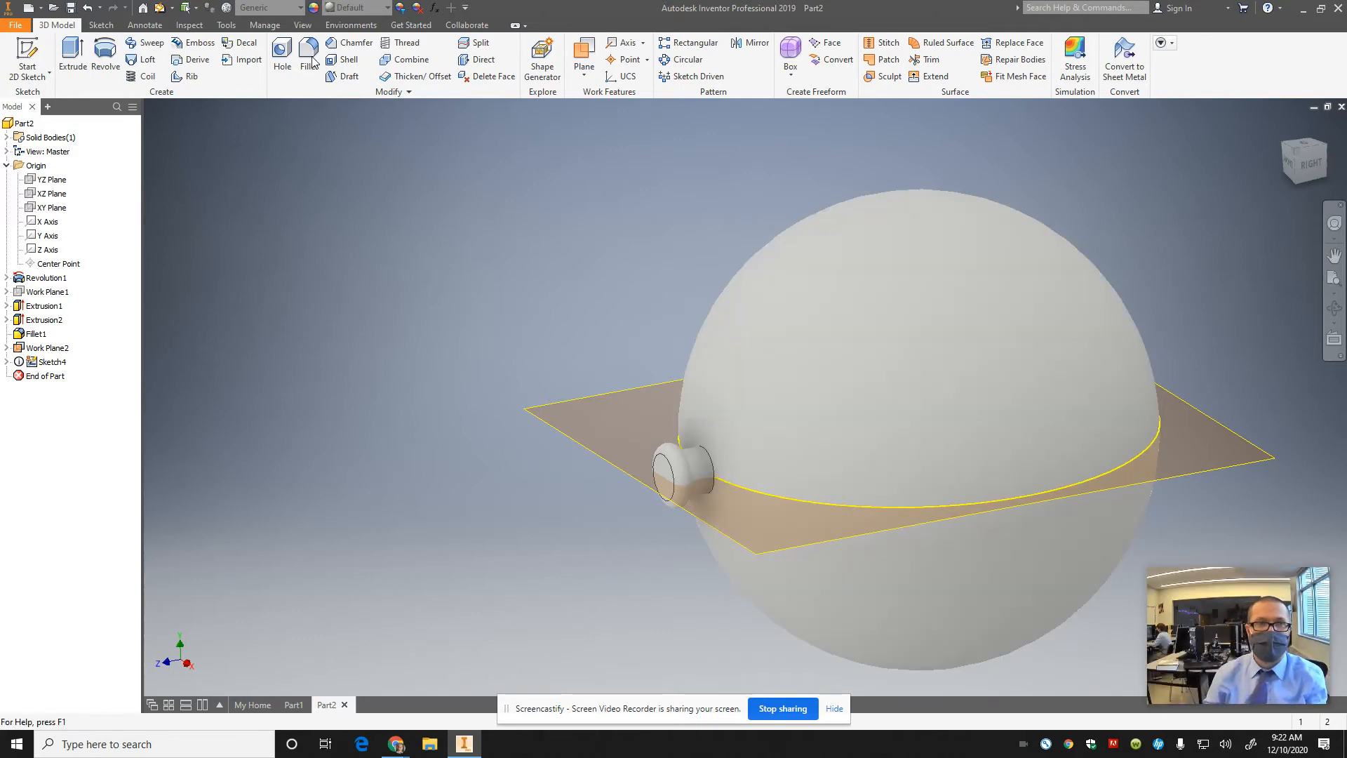
pyautogui.click(684, 58)
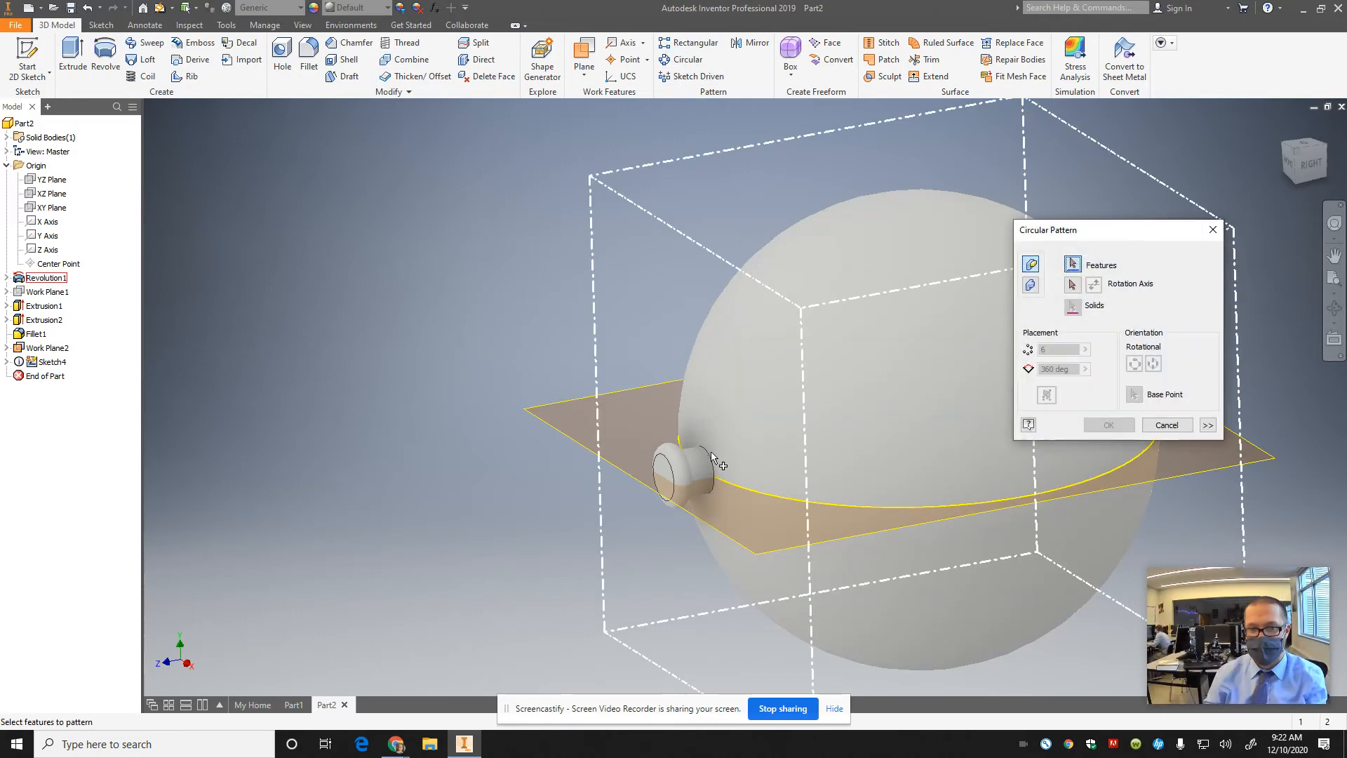
pyautogui.click(686, 473)
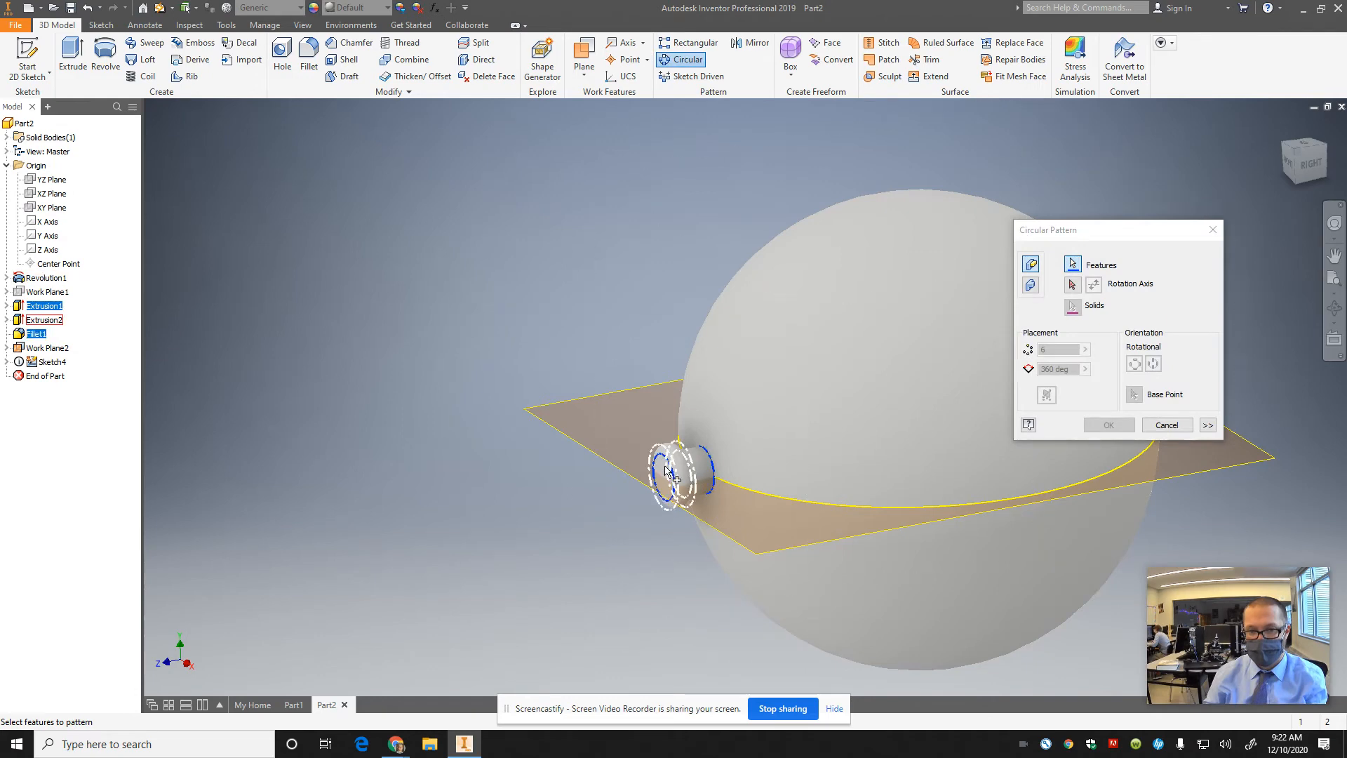
pyautogui.click(657, 476)
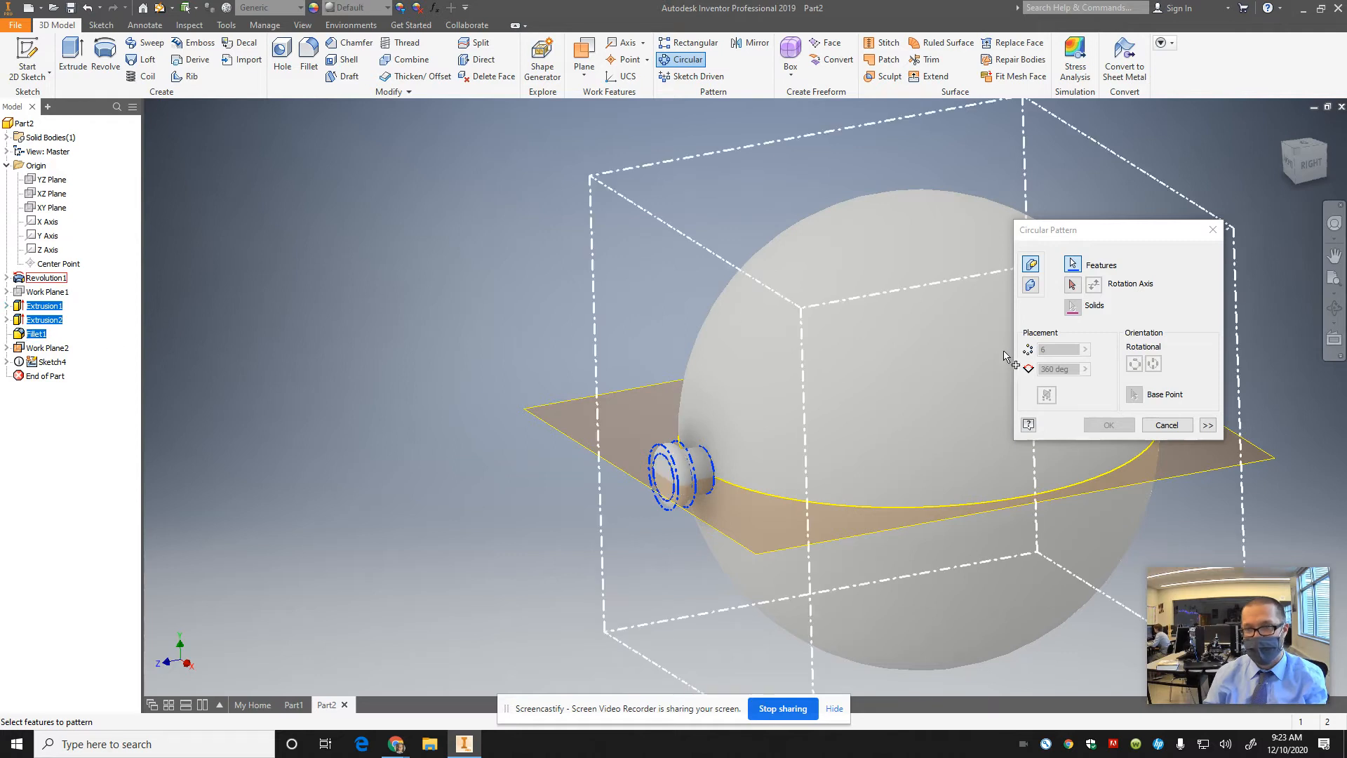
pyautogui.click(1071, 285)
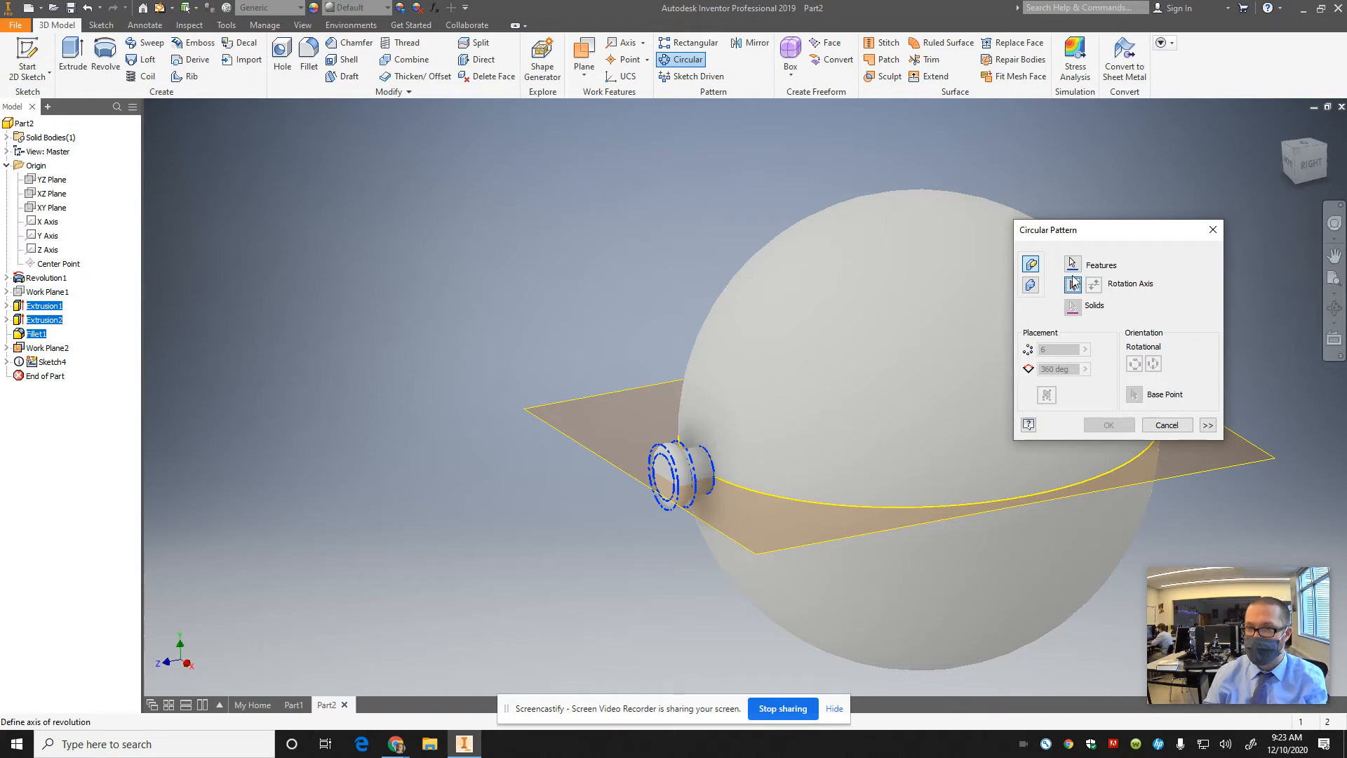
pyautogui.click(880, 510)
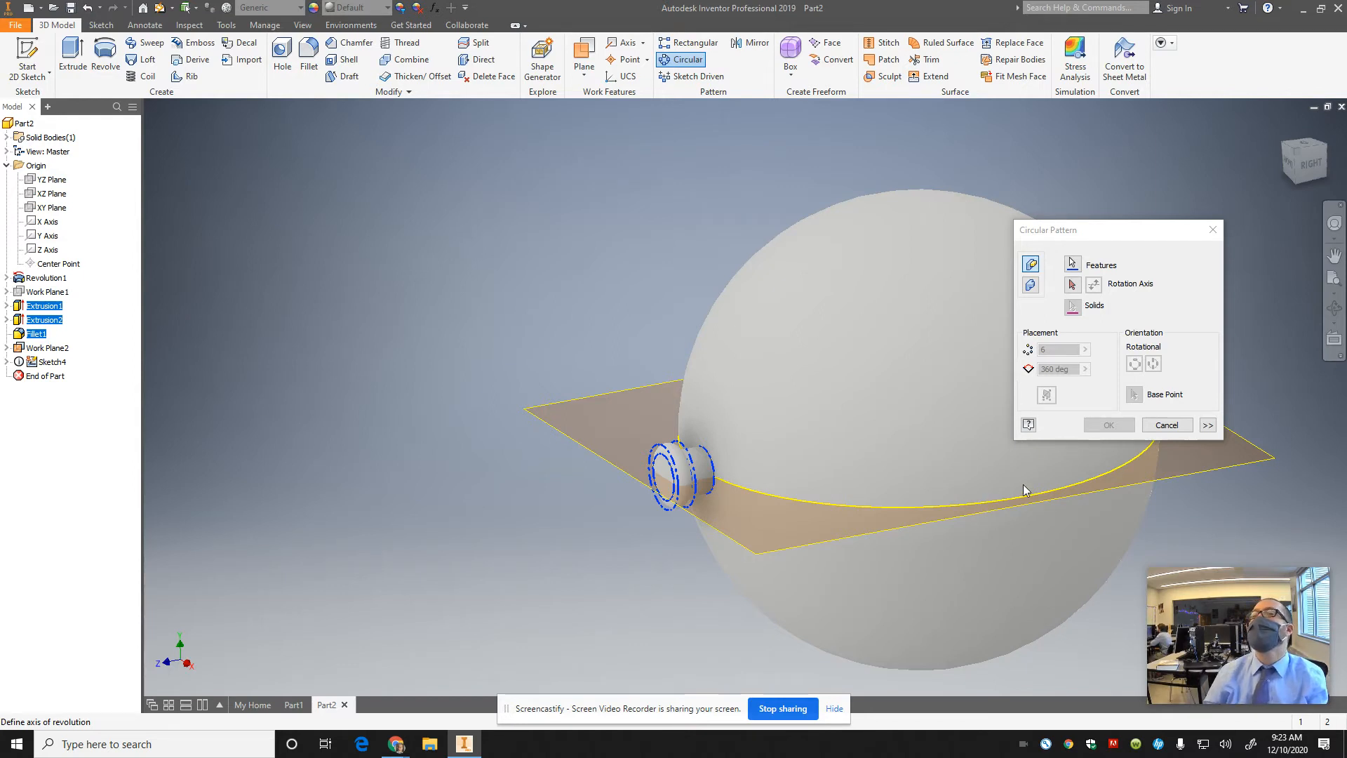
pyautogui.click(1160, 429)
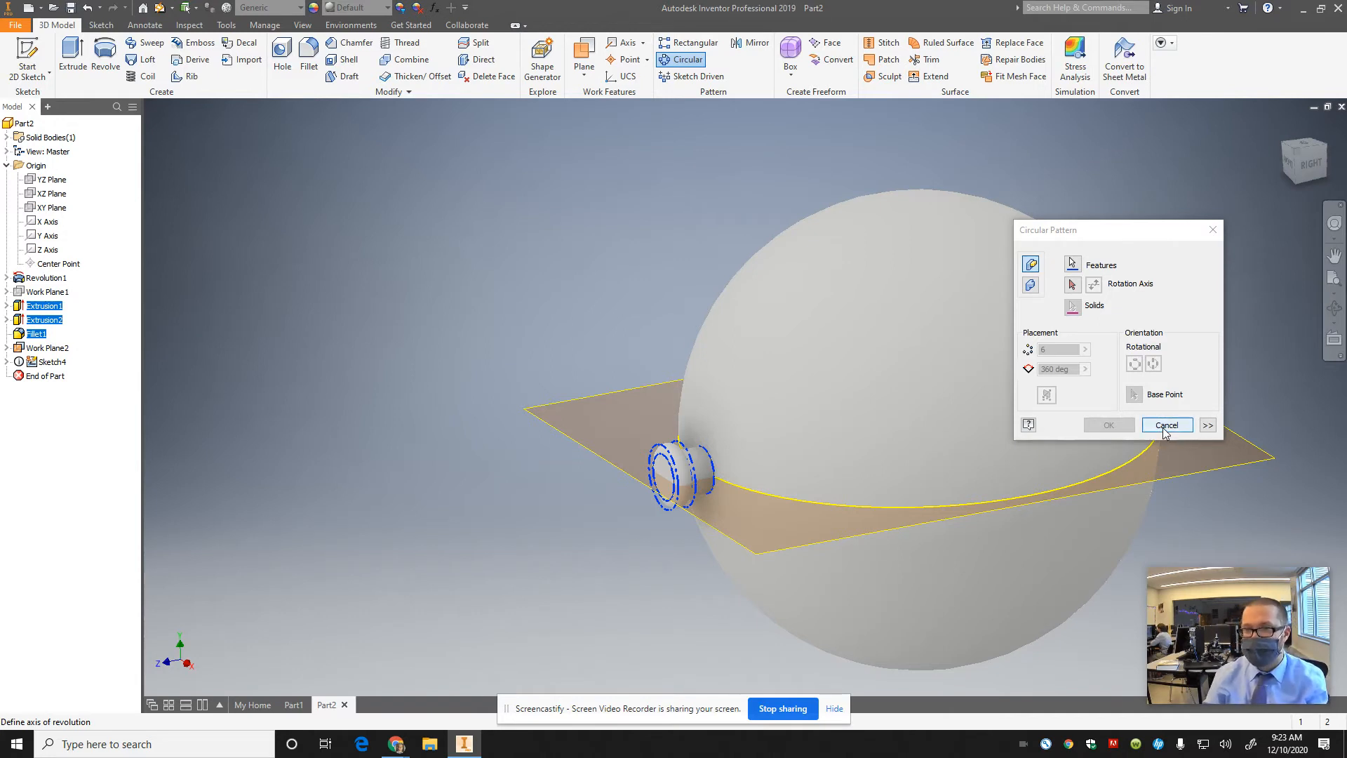
pyautogui.click(73, 59)
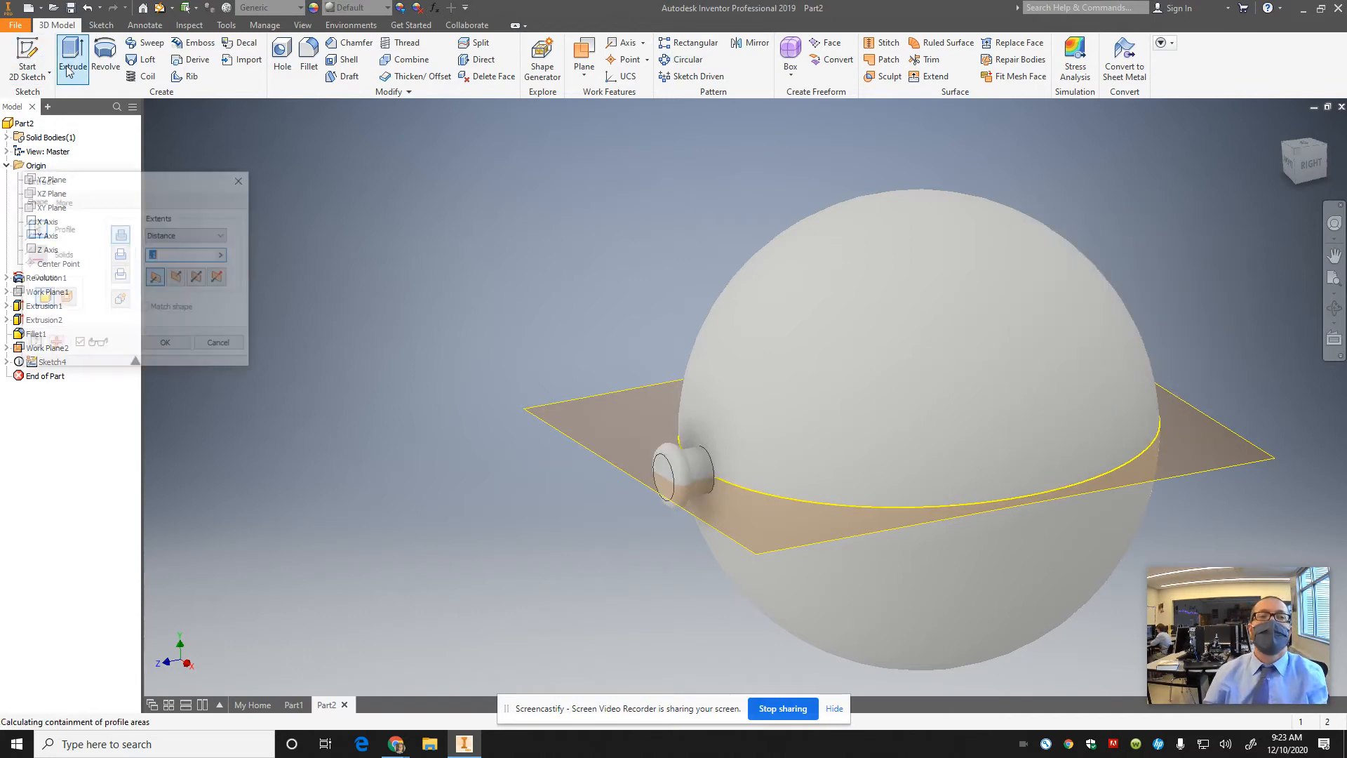
pyautogui.click(66, 299)
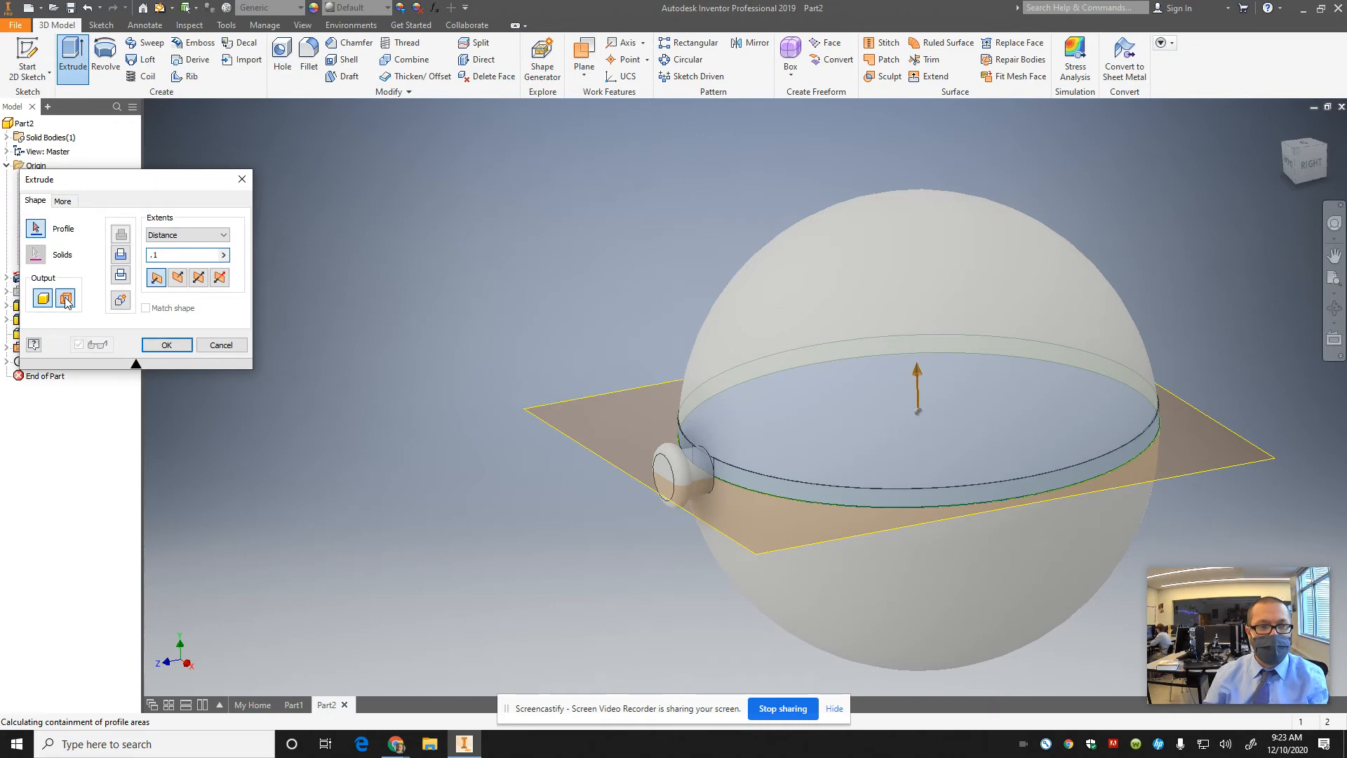
pyautogui.click(905, 510)
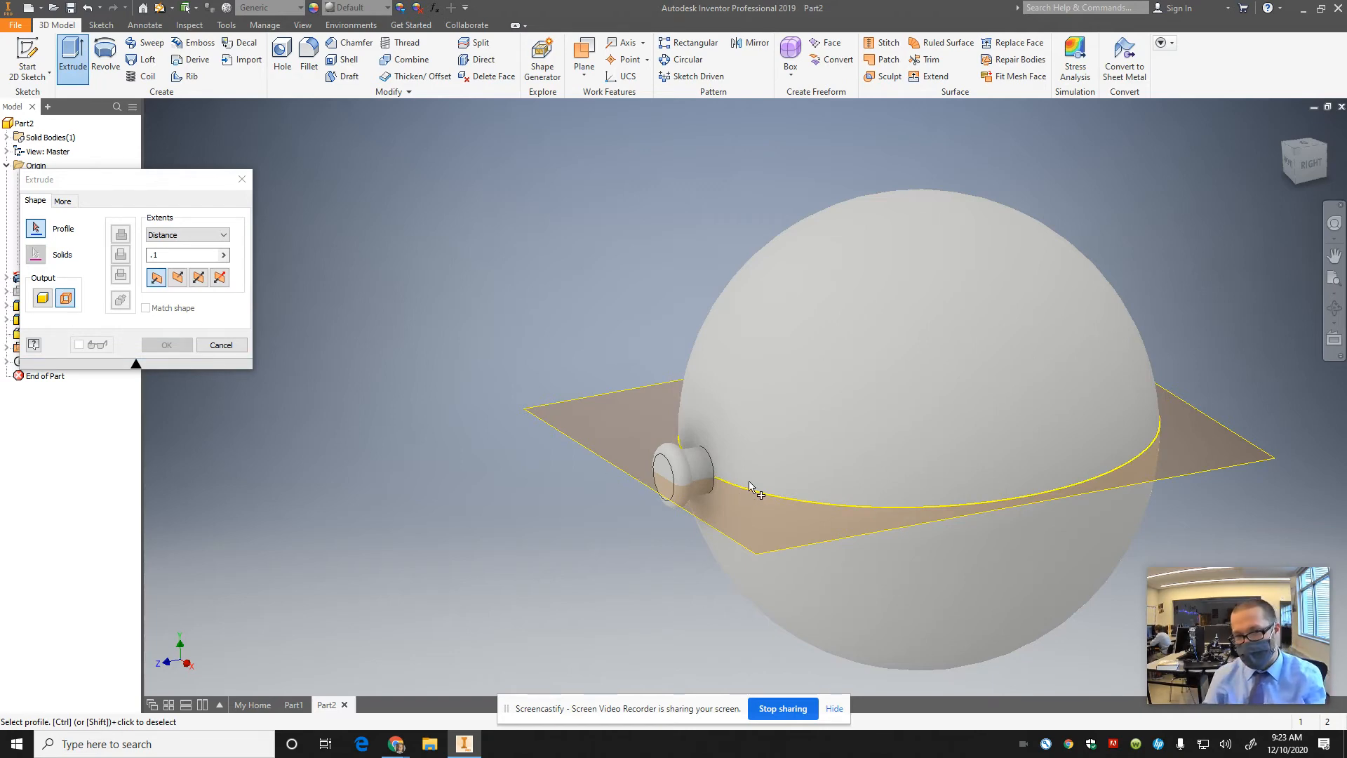
pyautogui.click(221, 345)
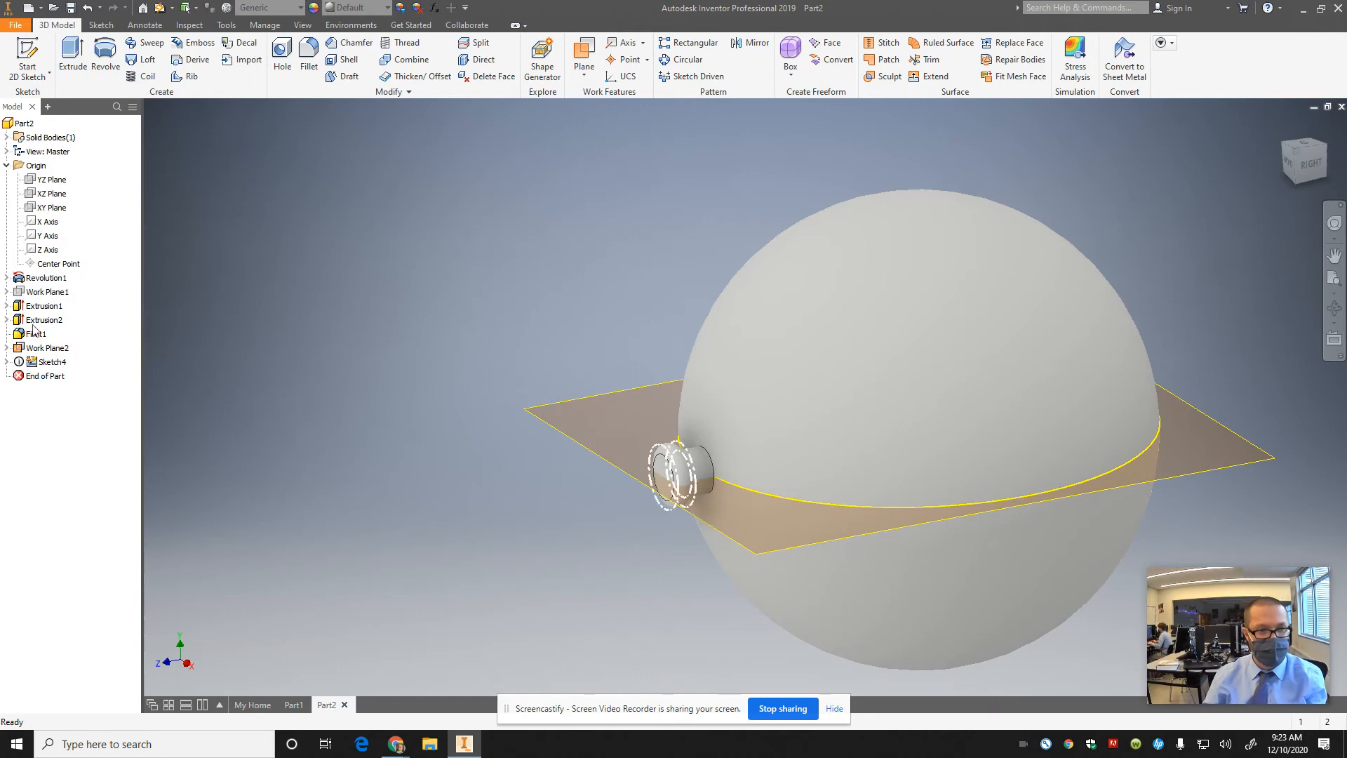
# Edit the sketch on the offset work plane, draw a circle from the sphere's center out to its projected outline, and finish the sketch
pyautogui.doubleClick(35, 363)
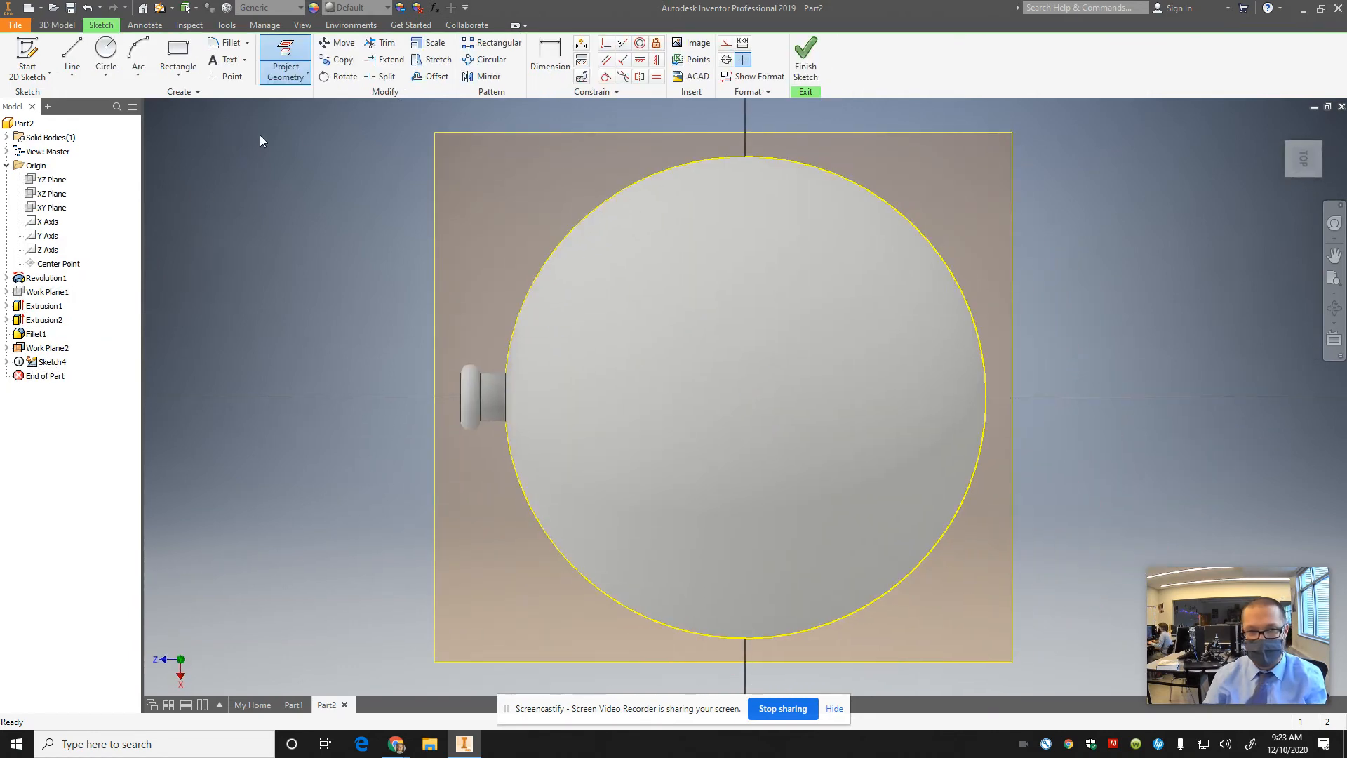
pyautogui.click(105, 52)
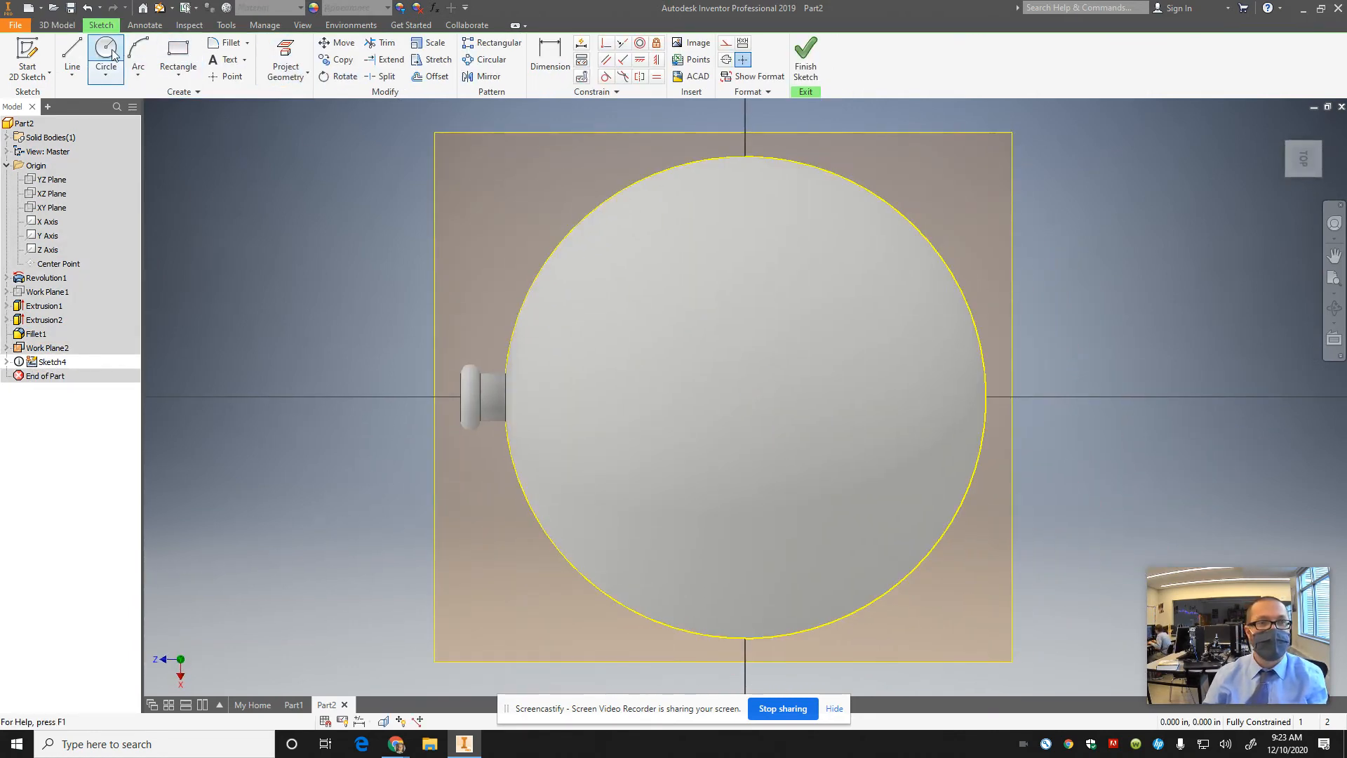
pyautogui.click(746, 396)
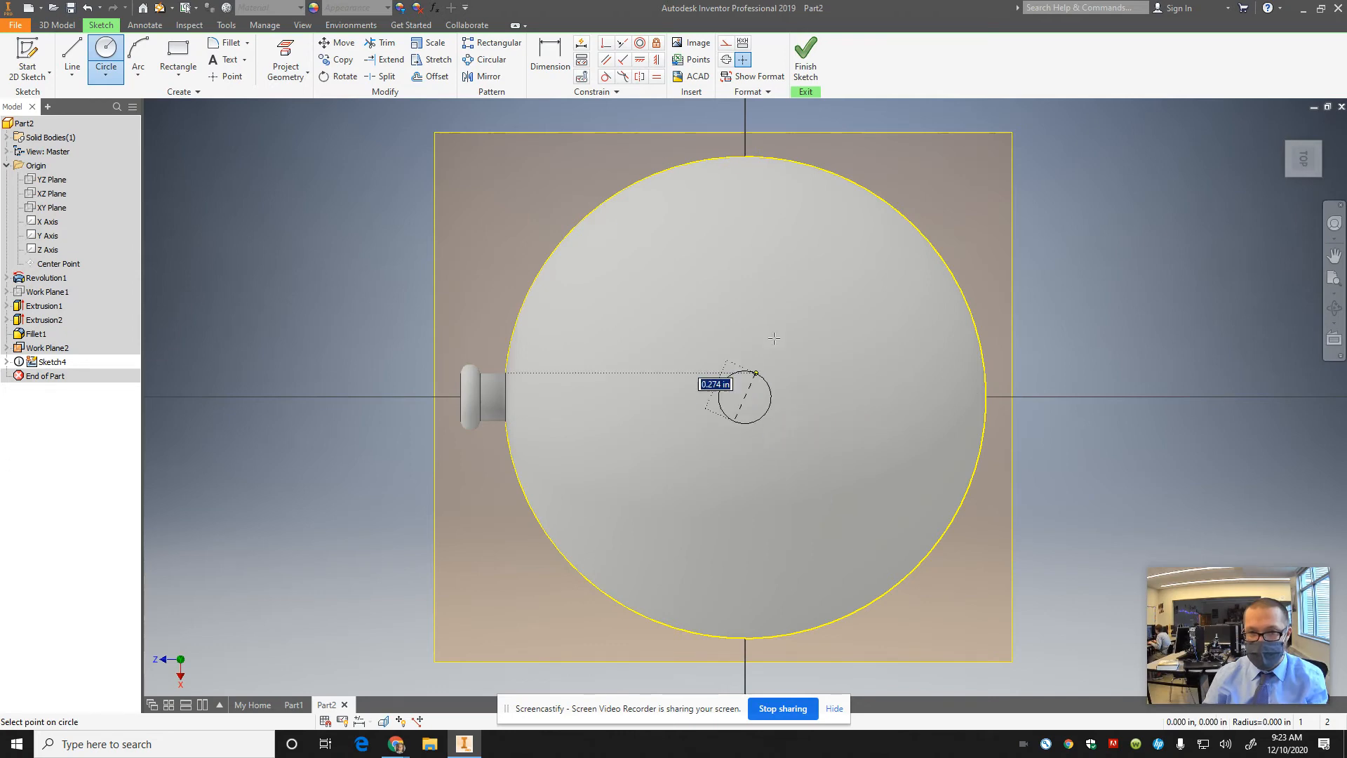
pyautogui.click(903, 218)
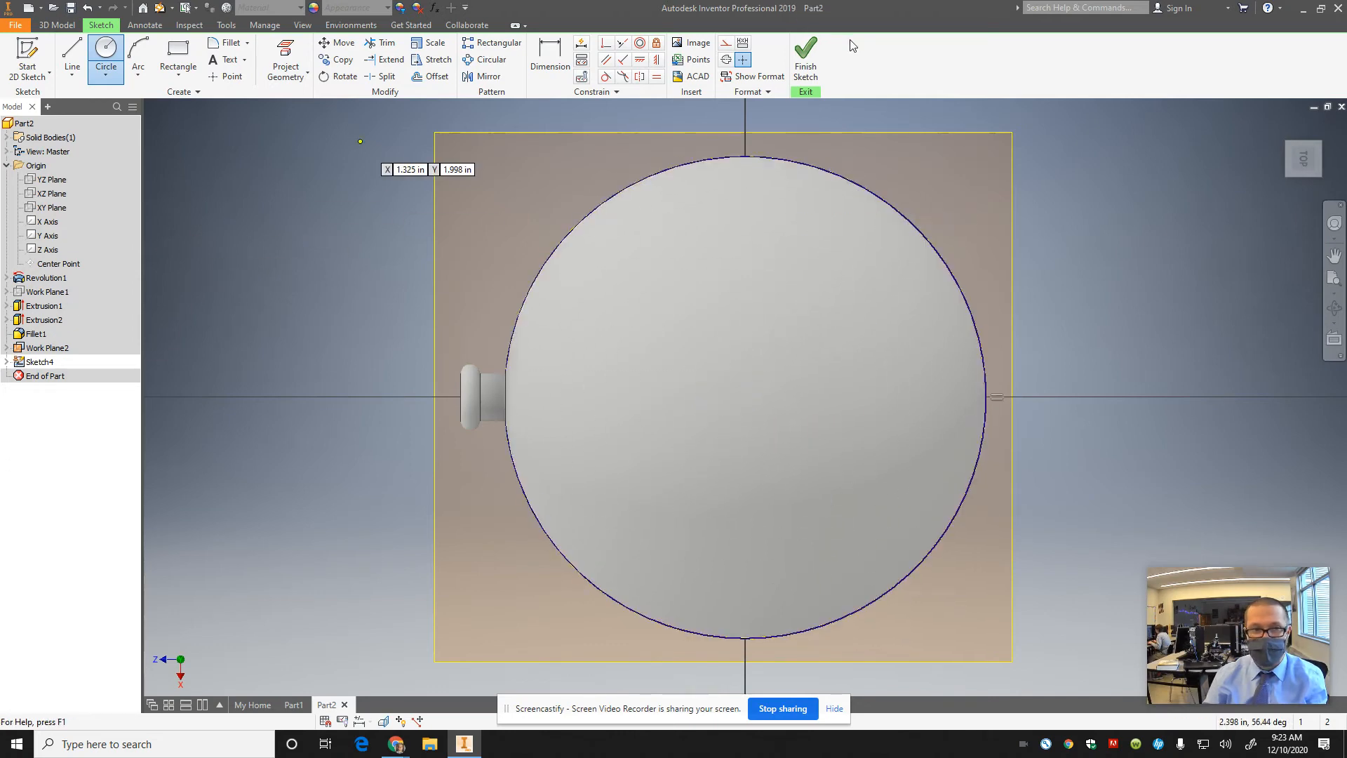
pyautogui.click(805, 57)
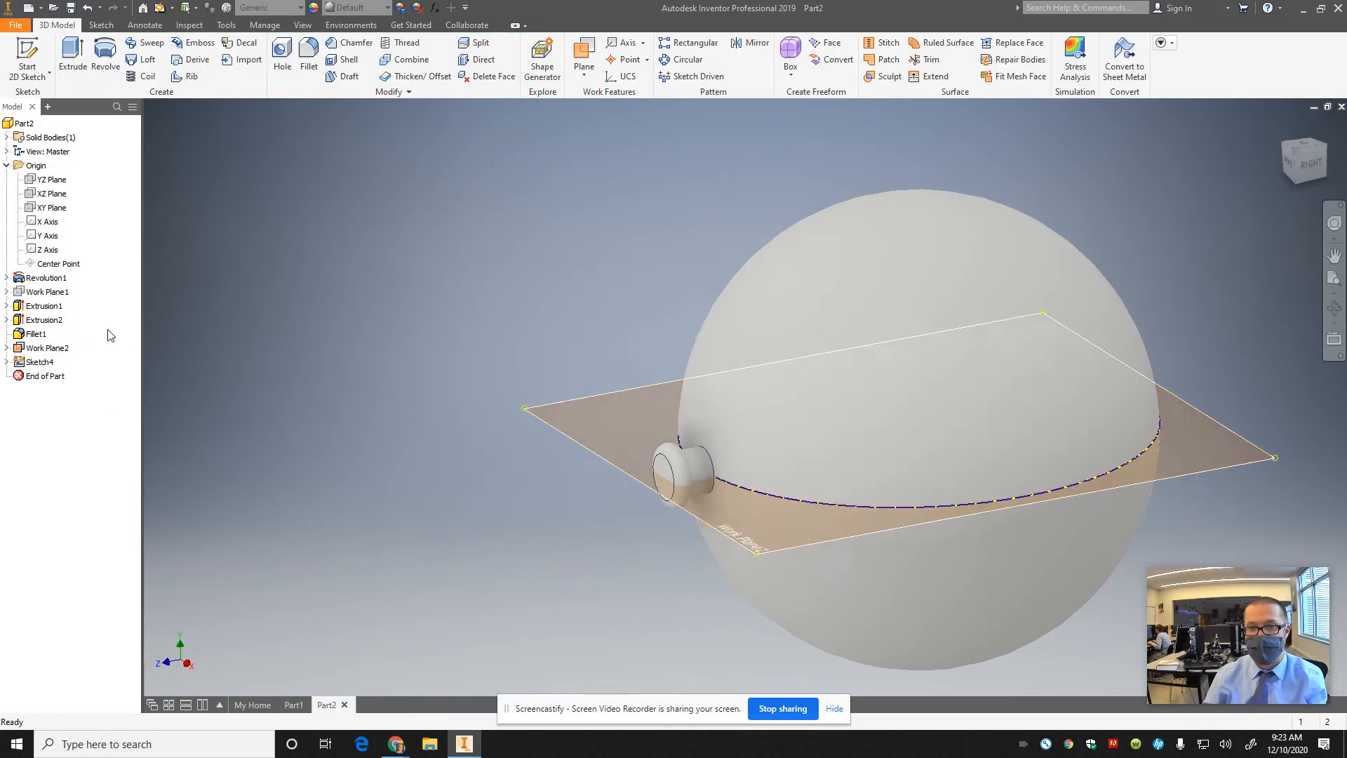
# Circular-pattern the neck, end disc and fillet around the origin Y axis with 12 occurrences over 360 deg
pyautogui.click(674, 61)
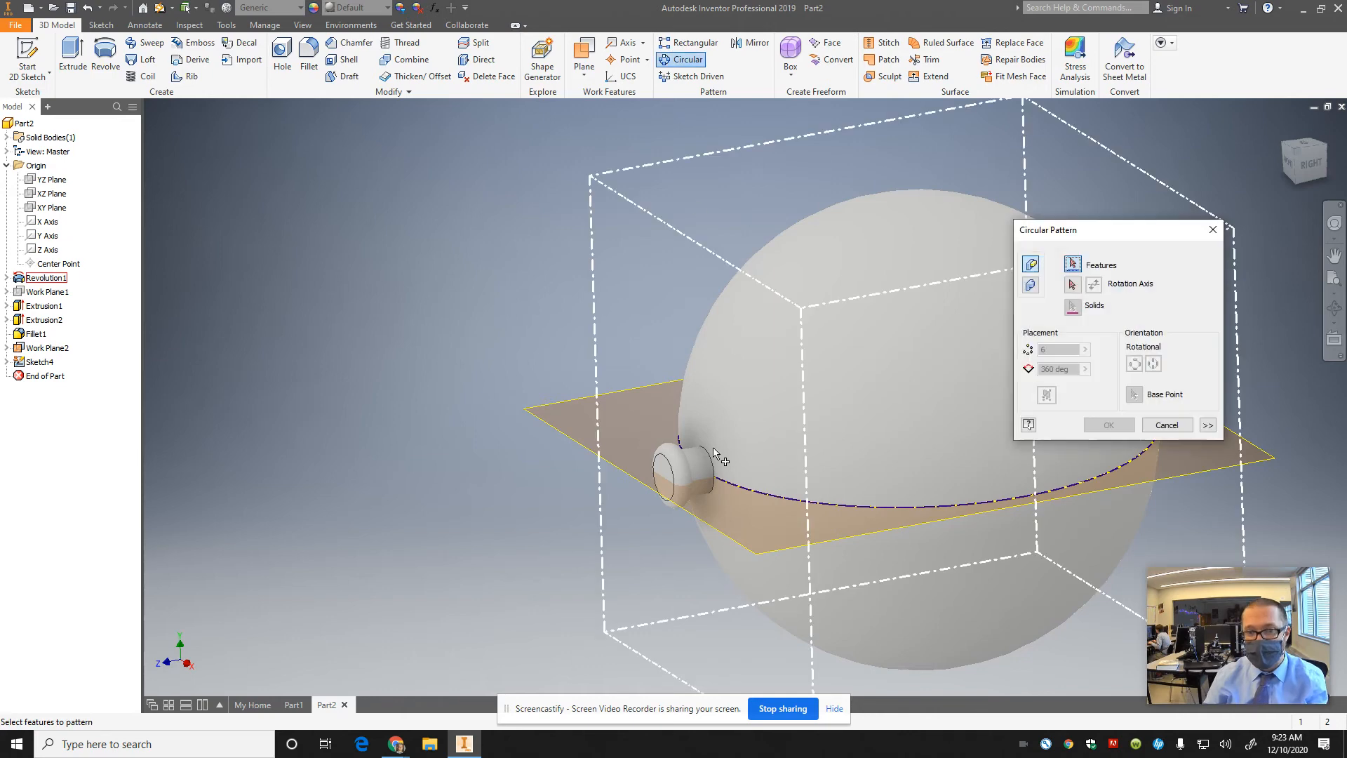
pyautogui.click(686, 472)
pyautogui.click(1072, 285)
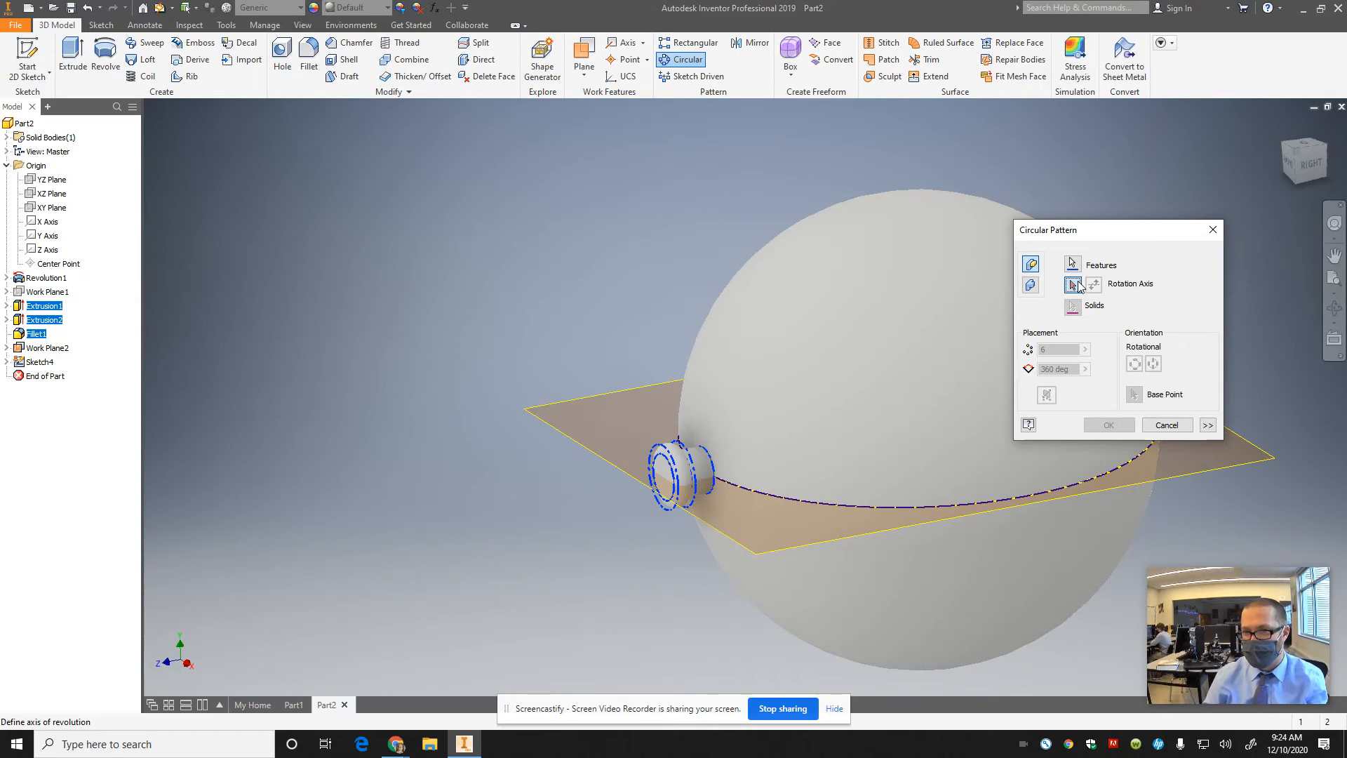
pyautogui.click(32, 238)
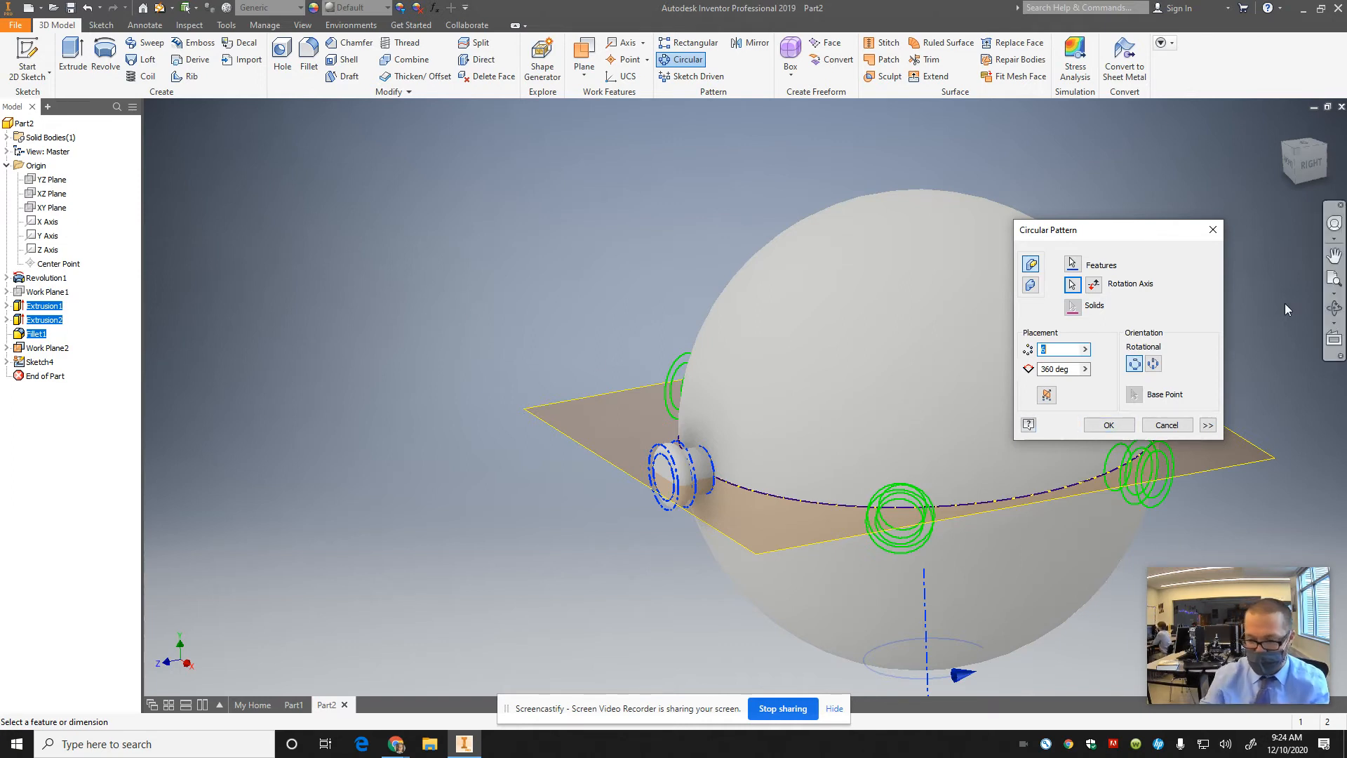
pyautogui.write('12')
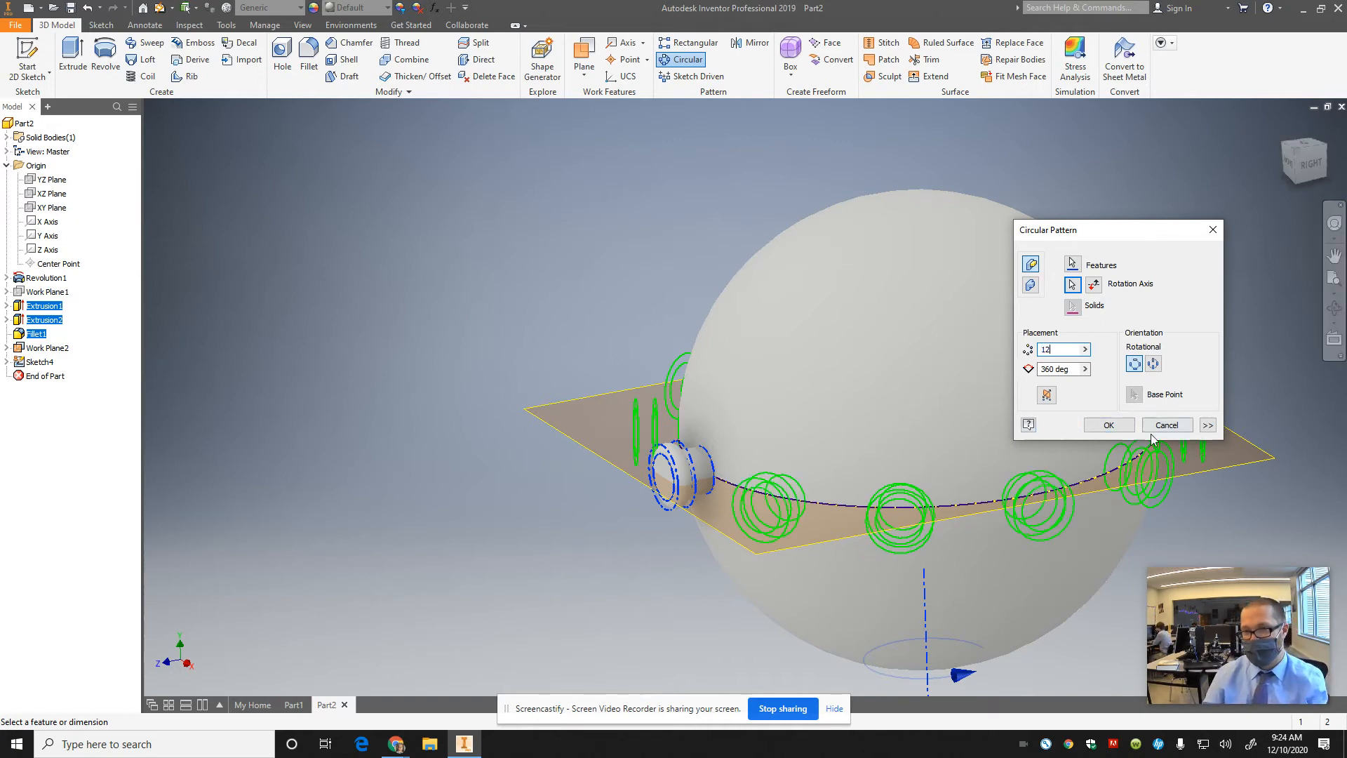
pyautogui.click(1120, 428)
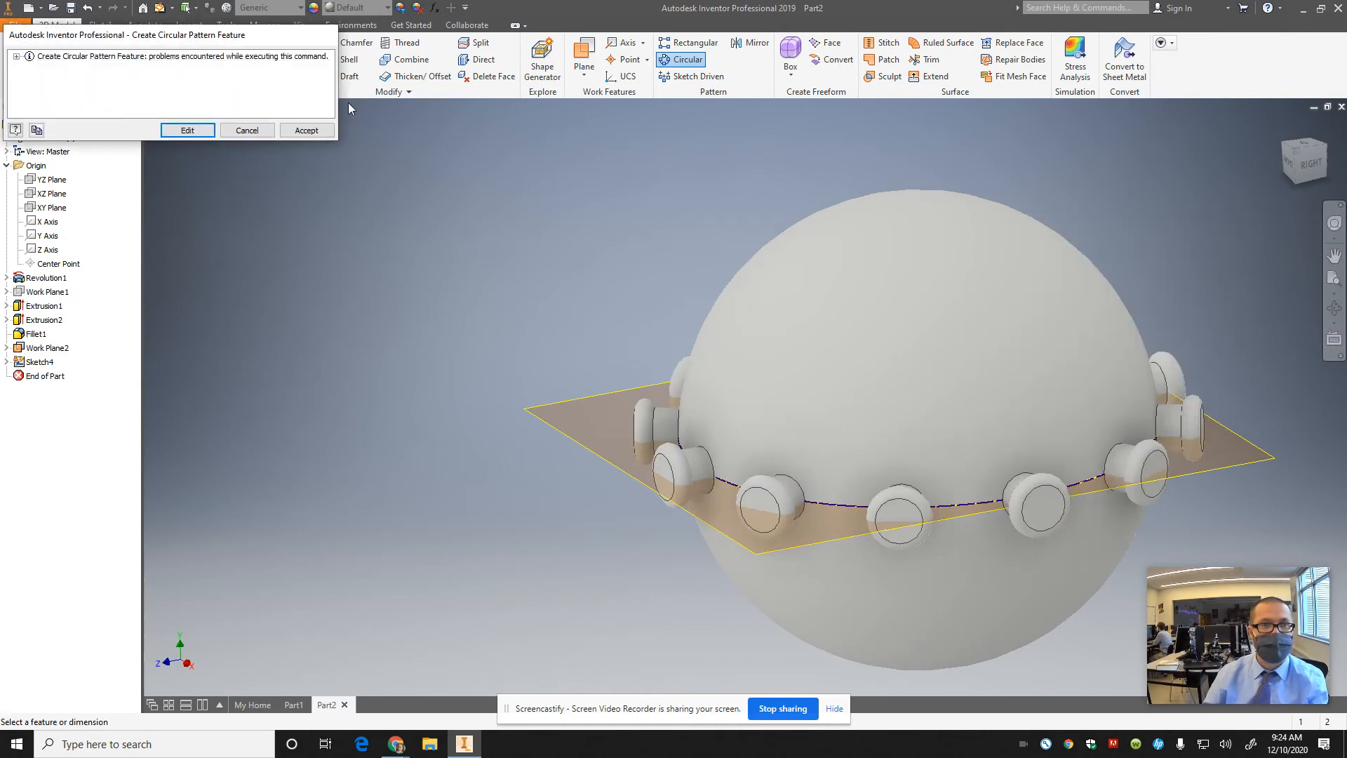
pyautogui.click(312, 131)
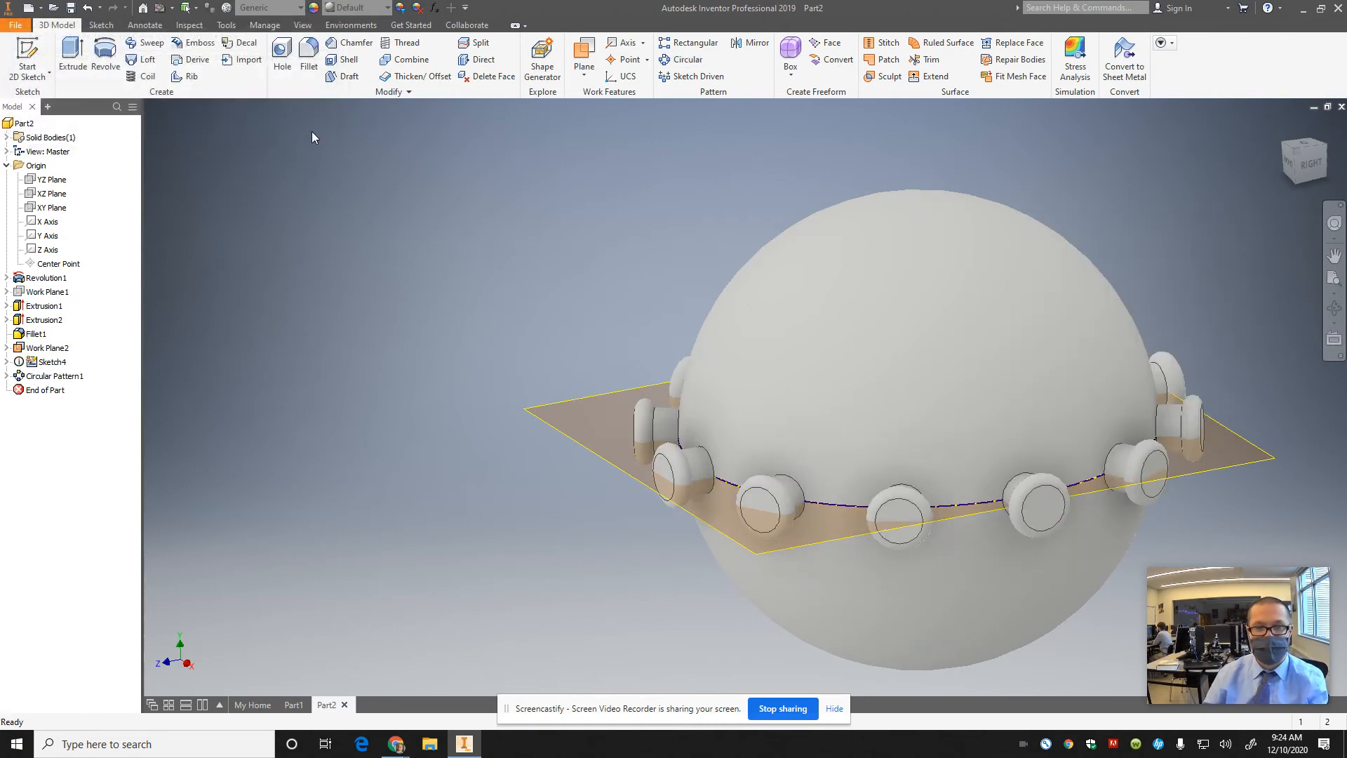
# Delete the circle sketch on the offset work plane
pyautogui.click(32, 363)
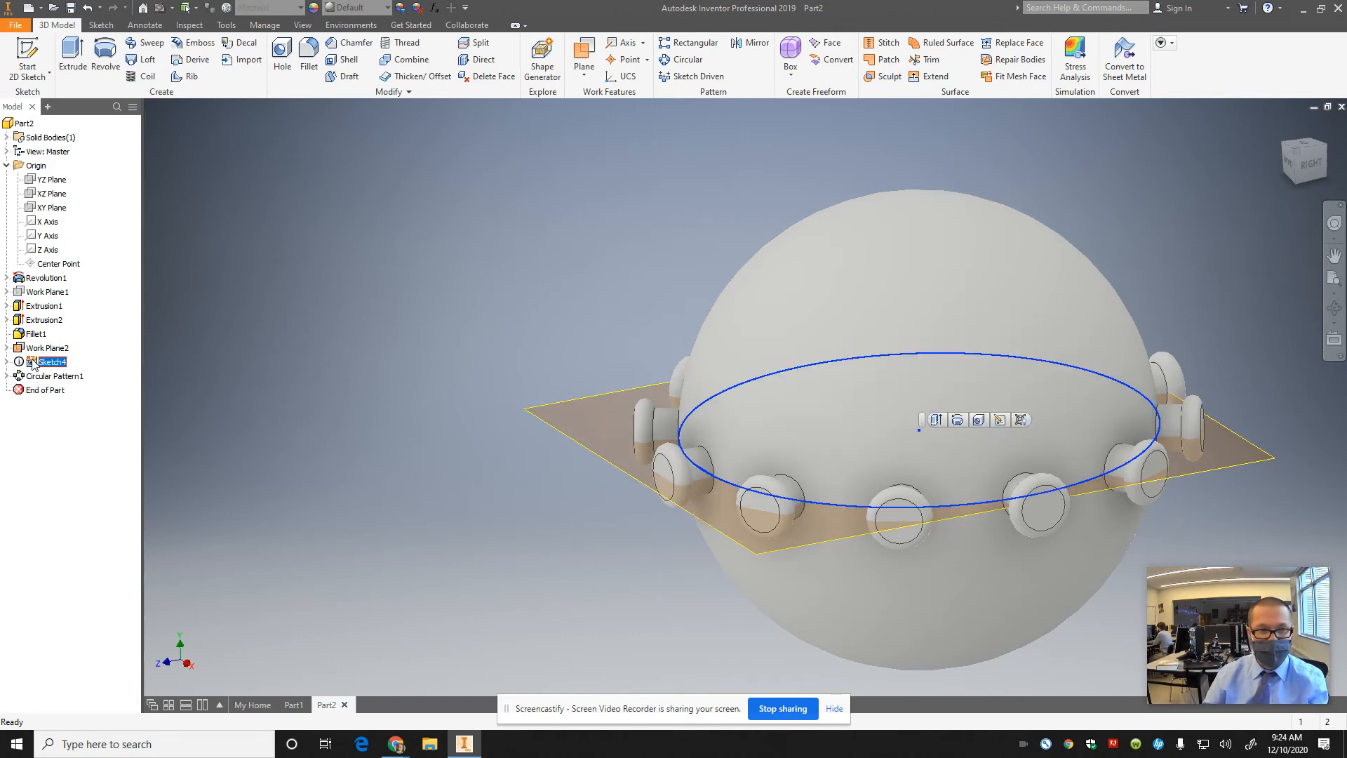
pyautogui.rightClick(32, 363)
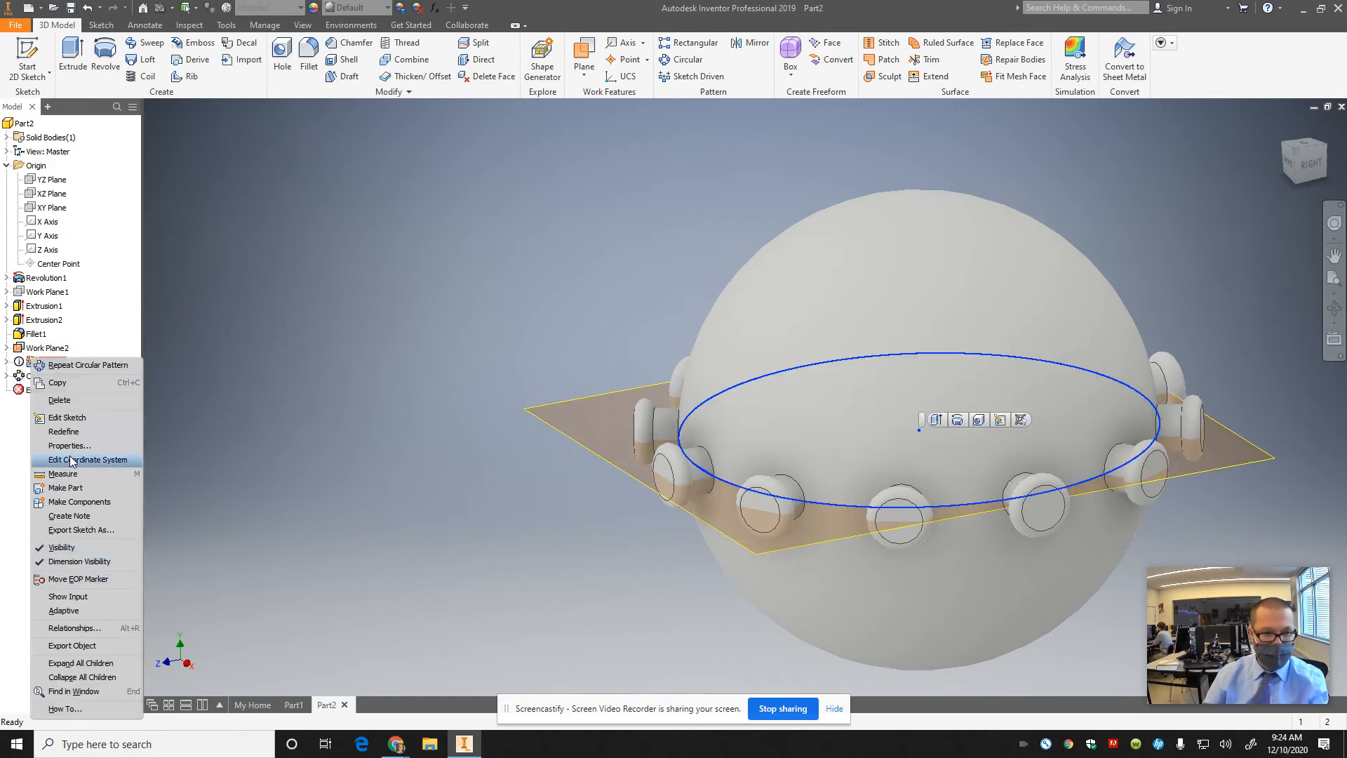
pyautogui.click(71, 401)
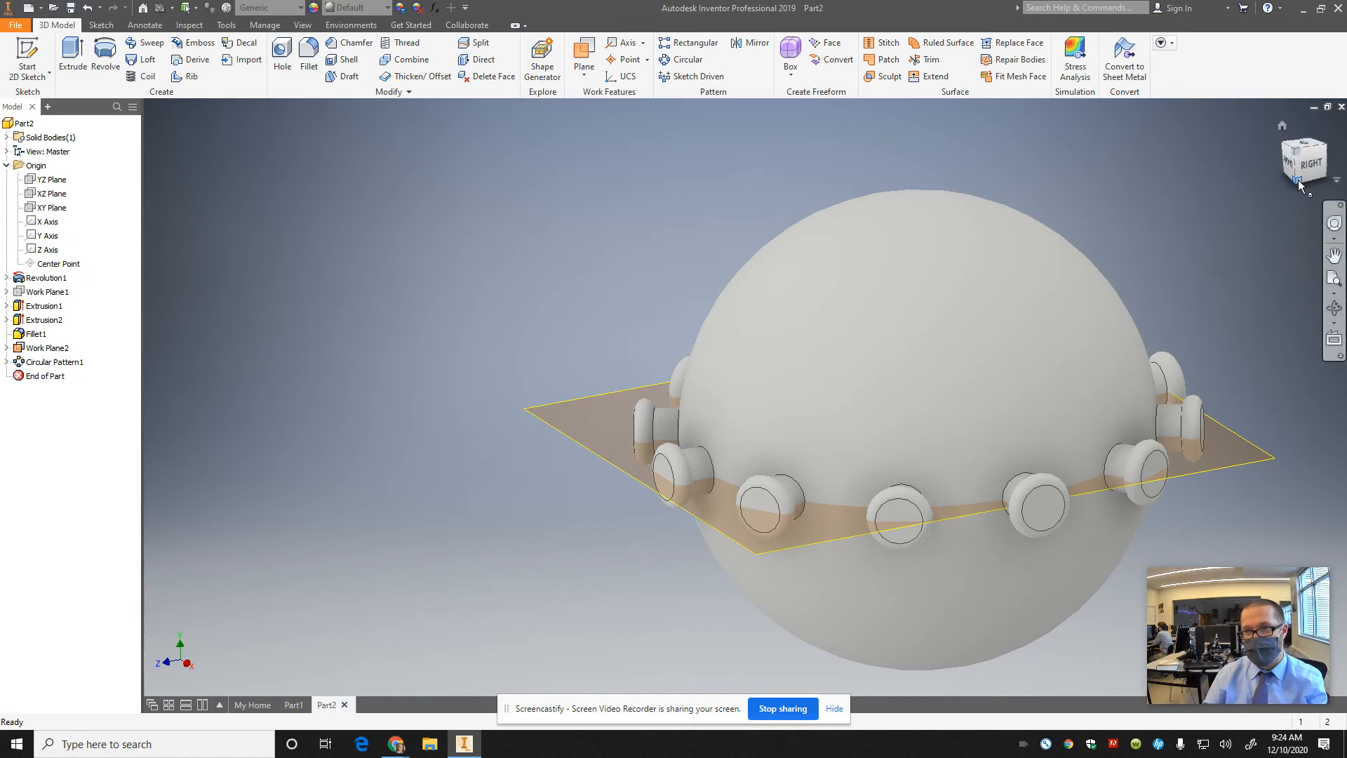
pyautogui.moveTo(1286, 176)
pyautogui.mouseDown()
pyautogui.moveTo(1232, 138)
pyautogui.moveTo(193, 253)
pyautogui.moveTo(190, 312)
pyautogui.moveTo(186, 293)
pyautogui.moveTo(221, 292)
pyautogui.mouseUp()
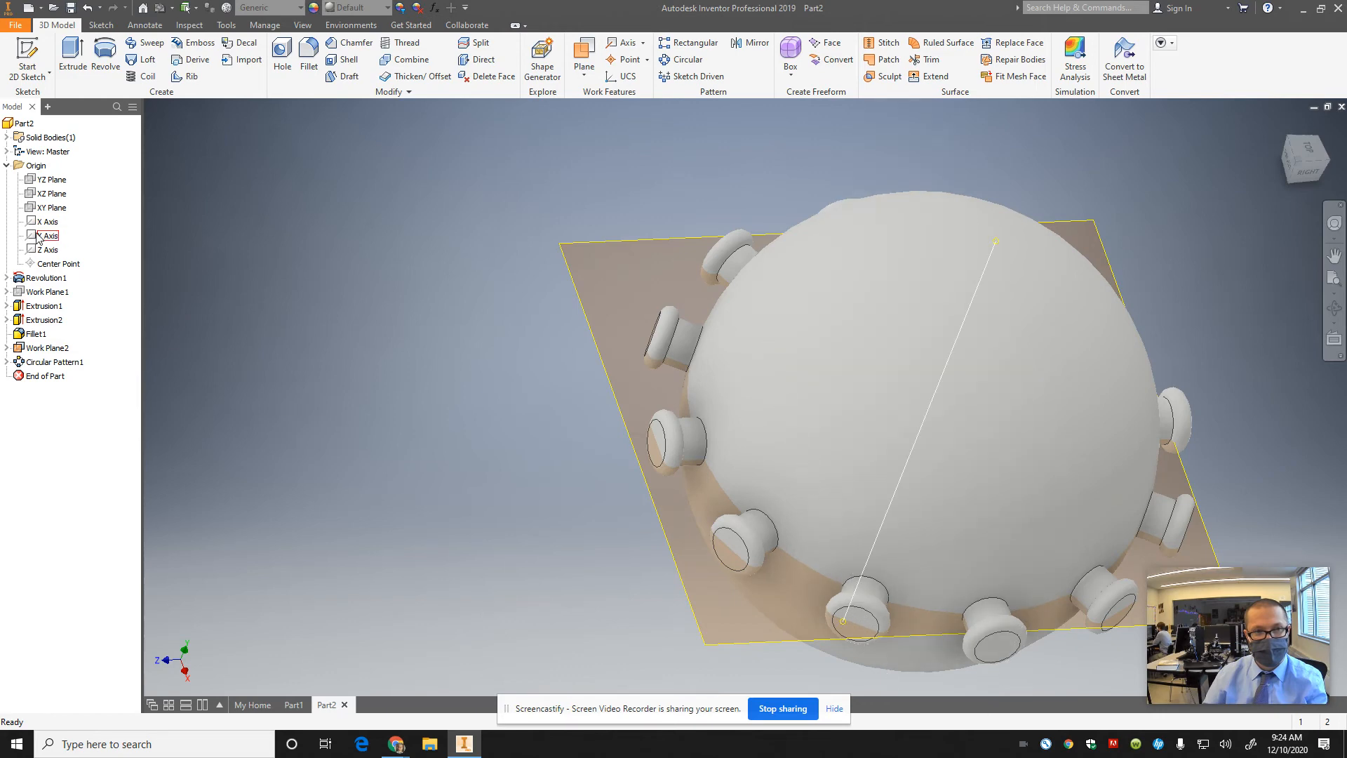
pyautogui.click(1307, 167)
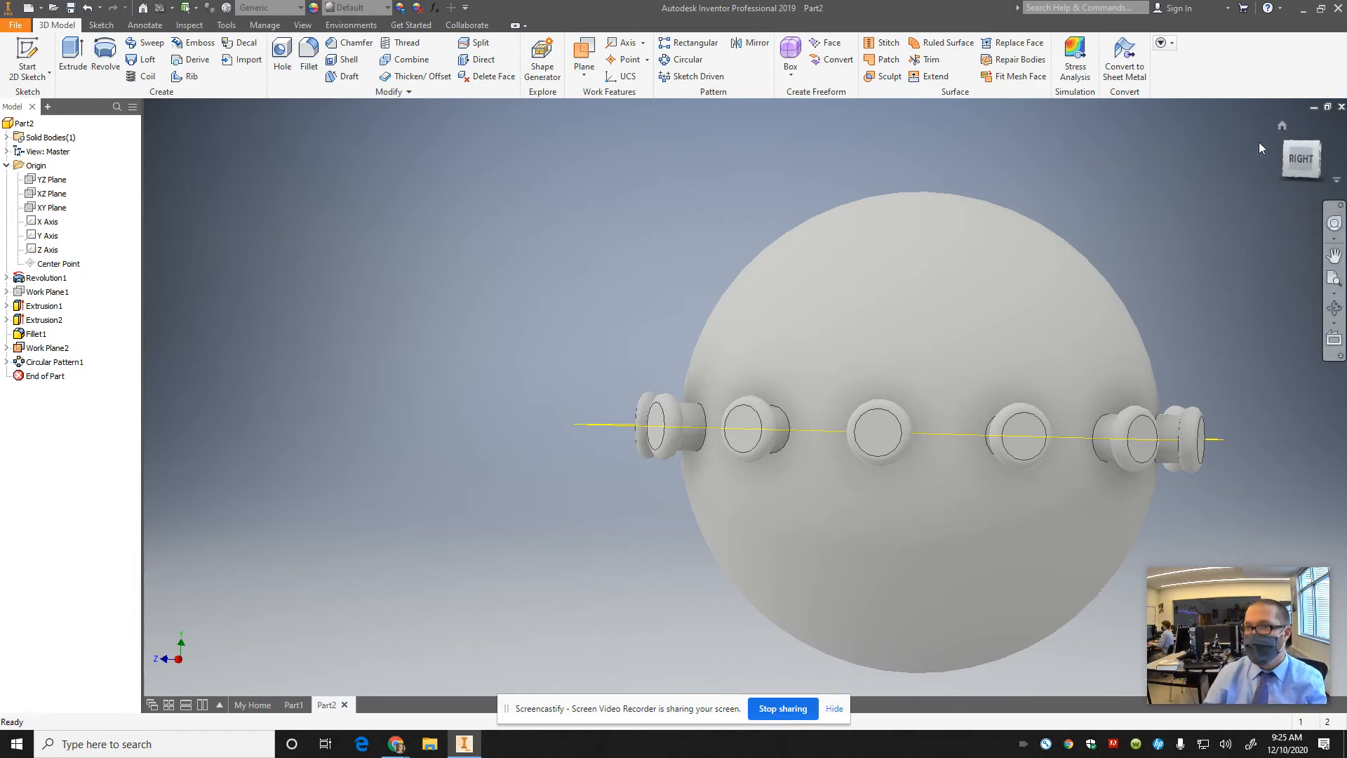
pyautogui.click(1283, 129)
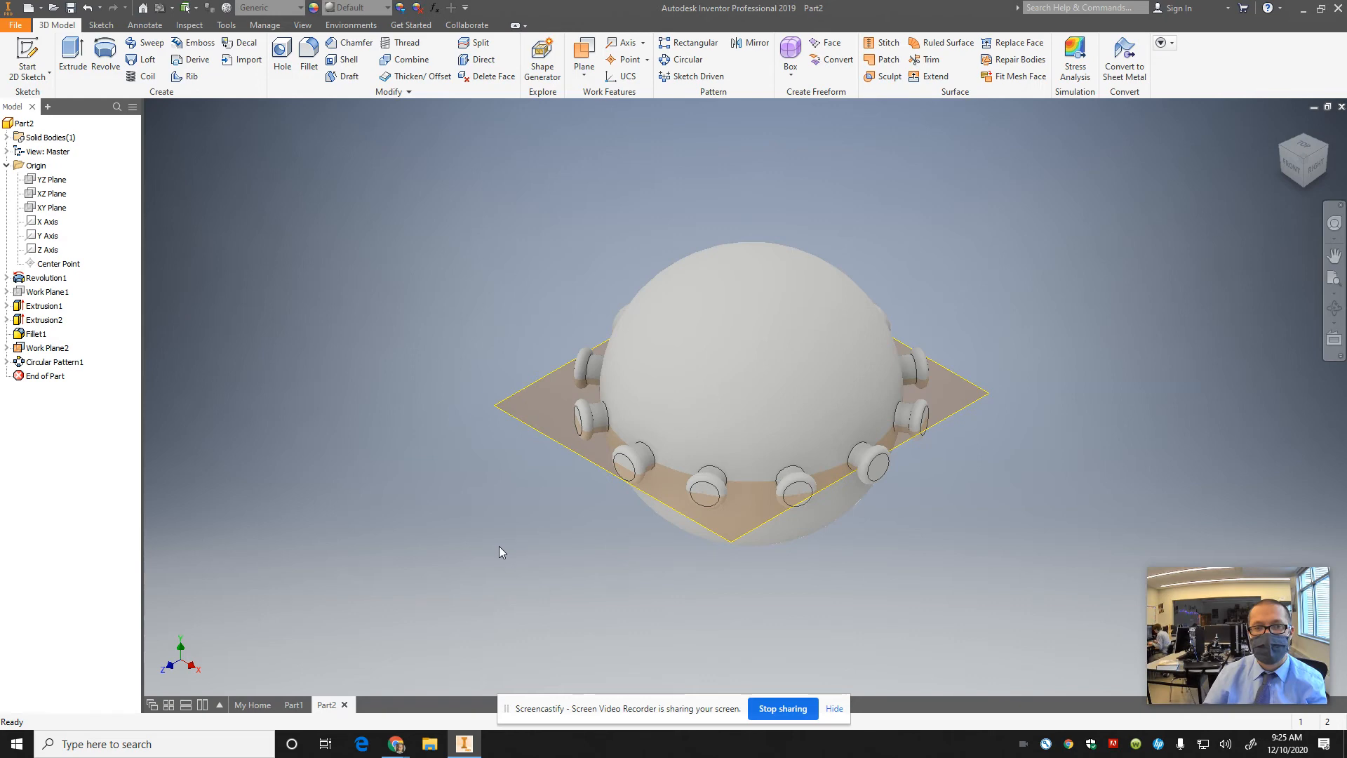
# Sketch on the offset work plane, draw a line along the Z direction through the sphere's center and past both sides, and finish the sketch
pyautogui.click(27, 60)
pyautogui.click(552, 432)
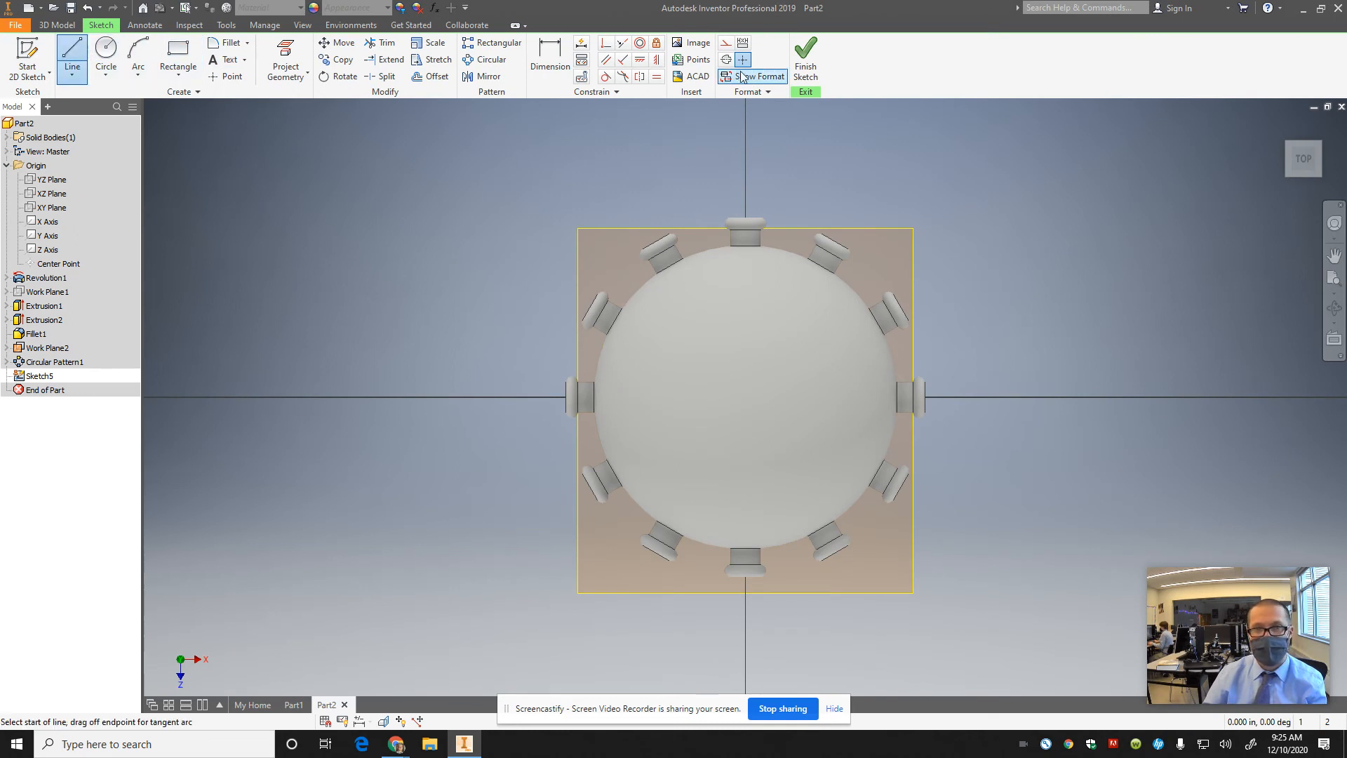
pyautogui.click(746, 196)
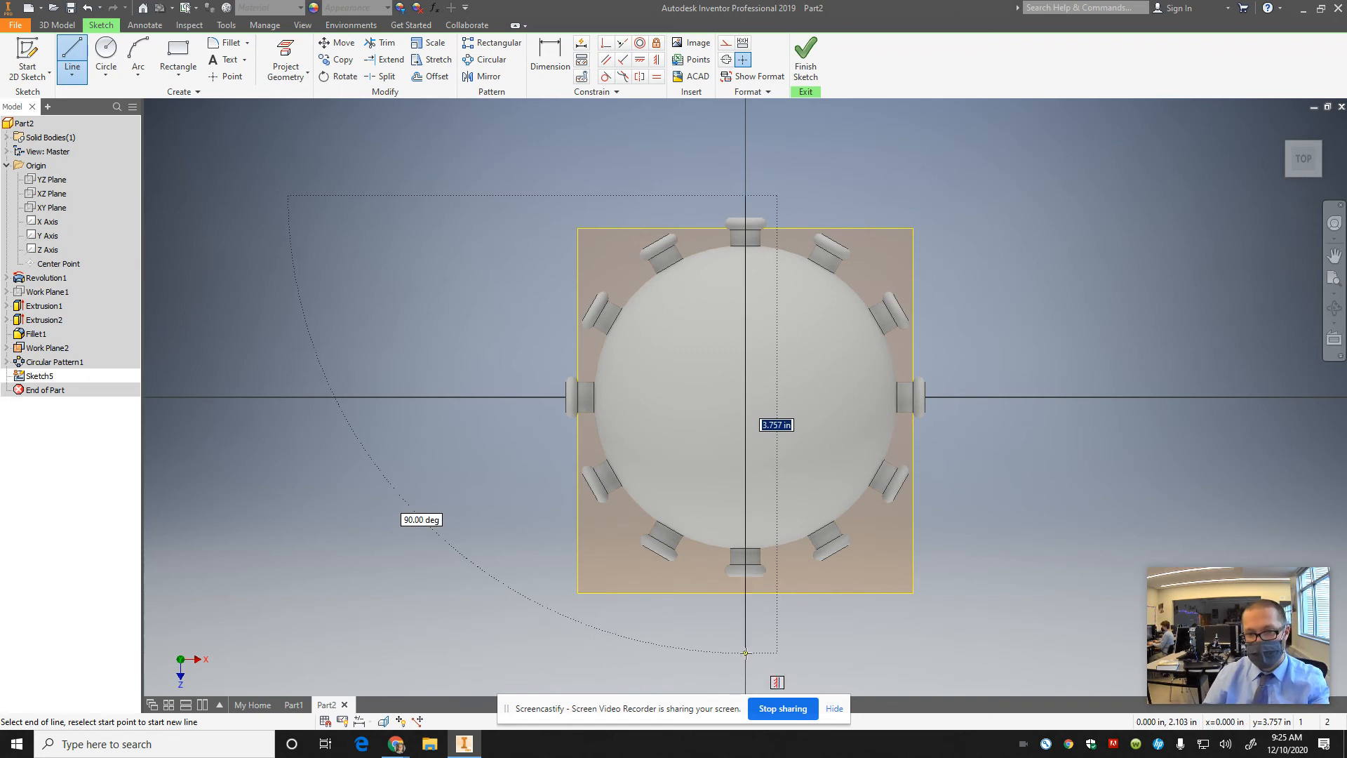
pyautogui.press('Escape')
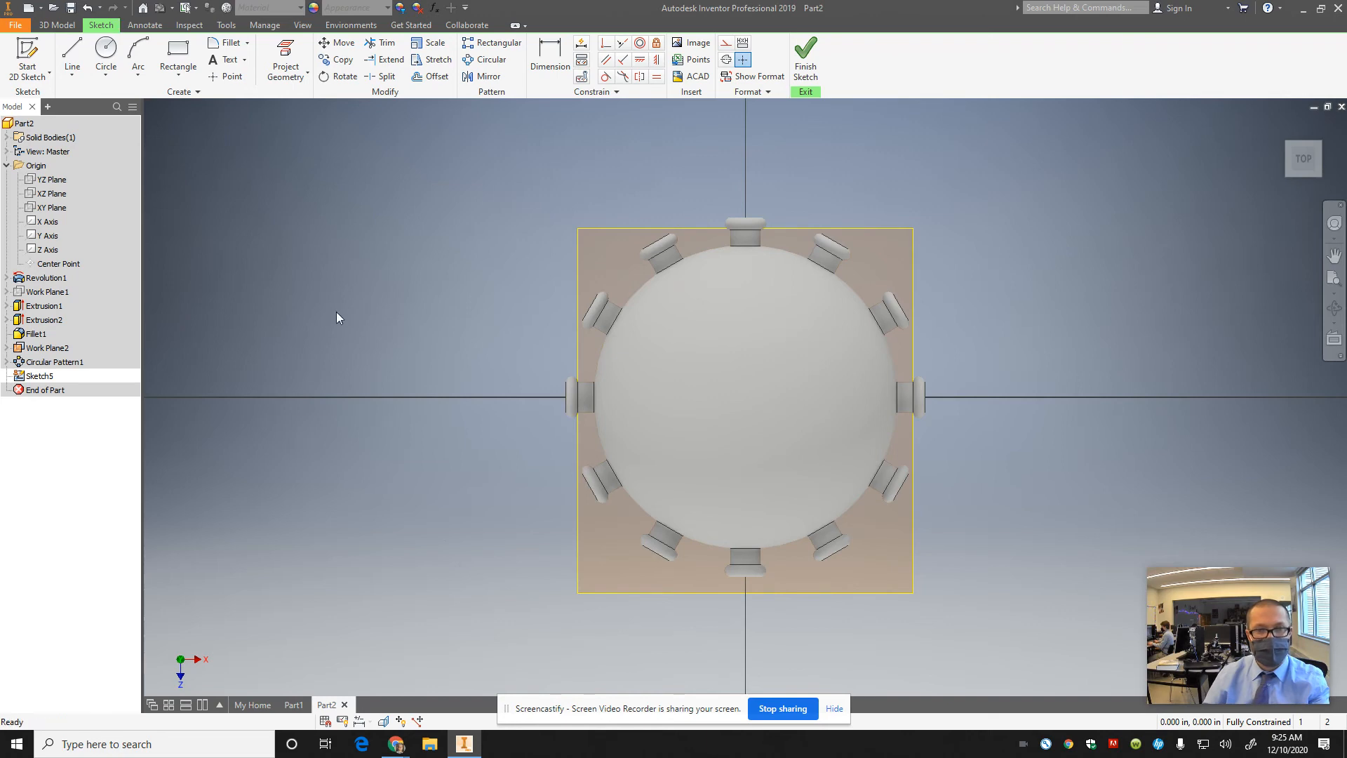
pyautogui.click(73, 56)
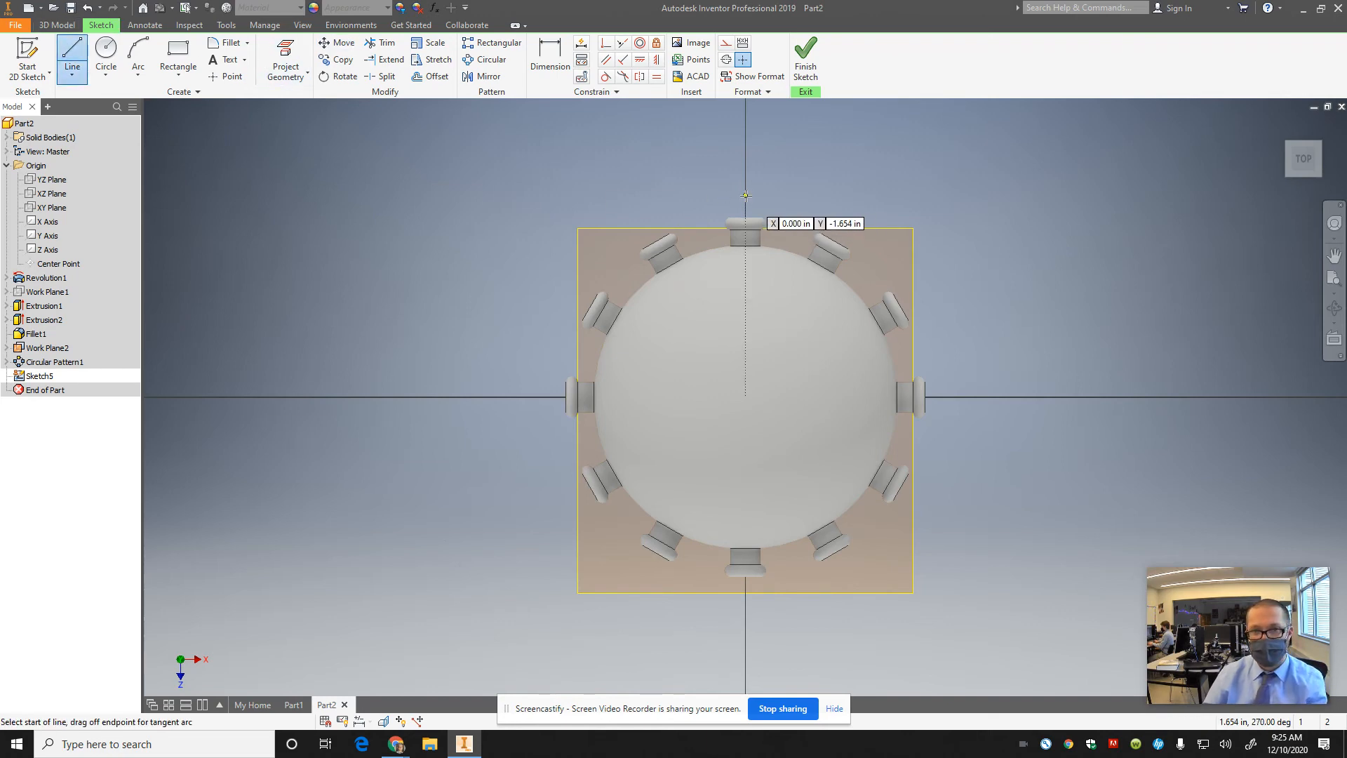
pyautogui.click(745, 195)
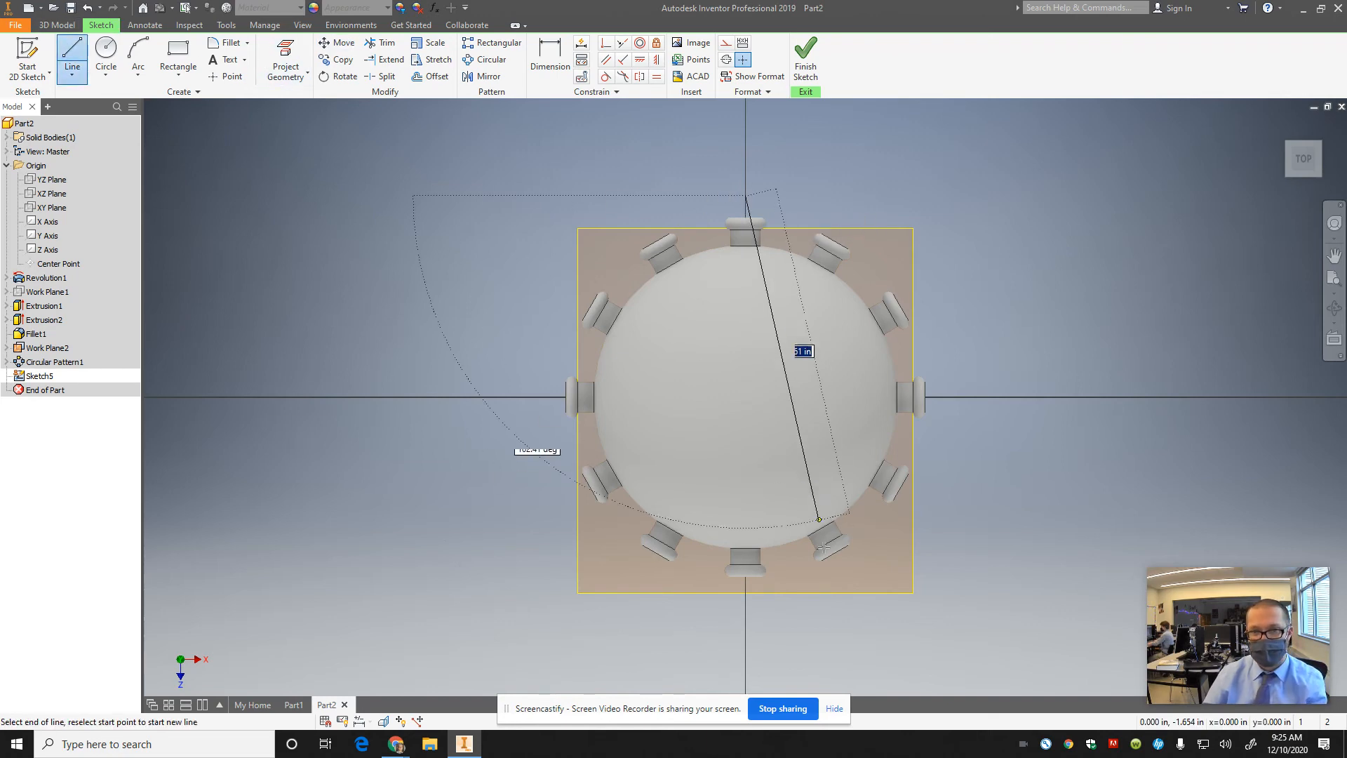
pyautogui.click(745, 633)
pyautogui.click(806, 56)
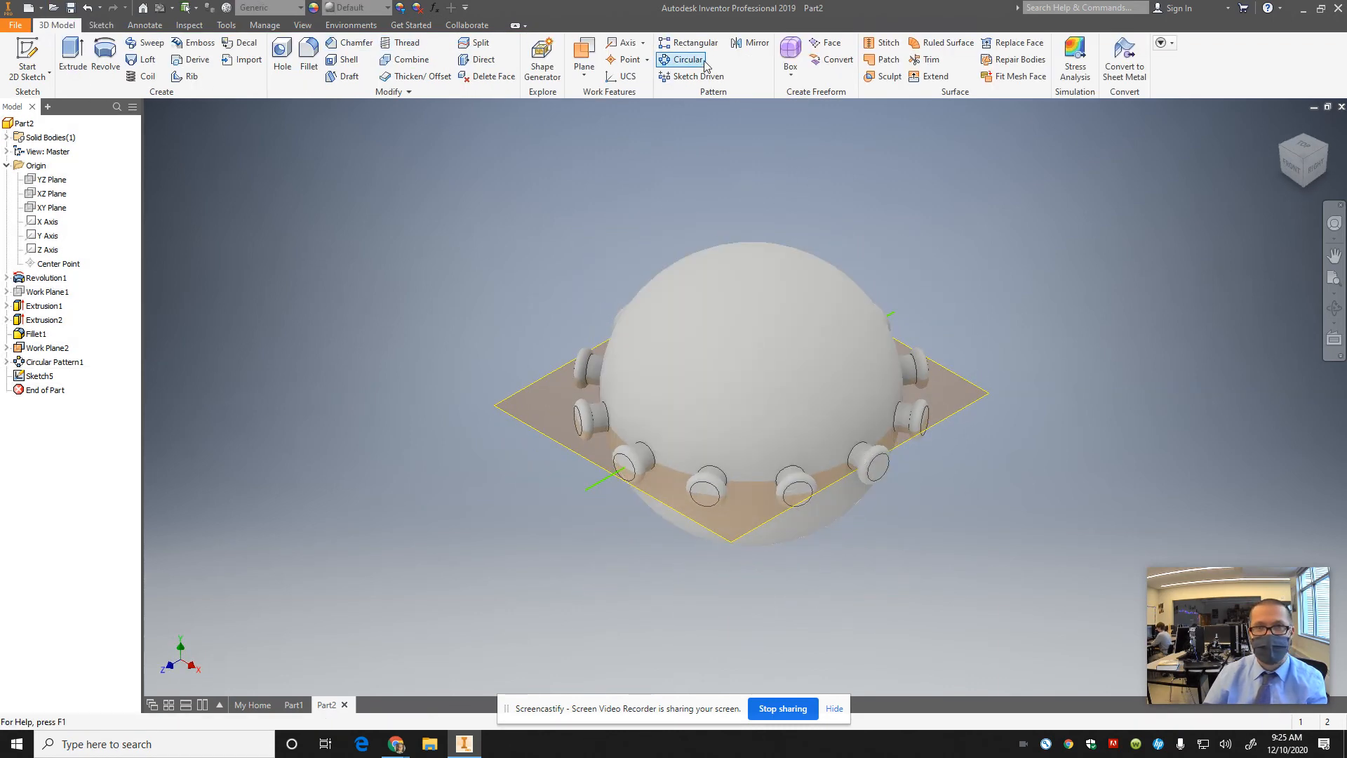
pyautogui.click(699, 61)
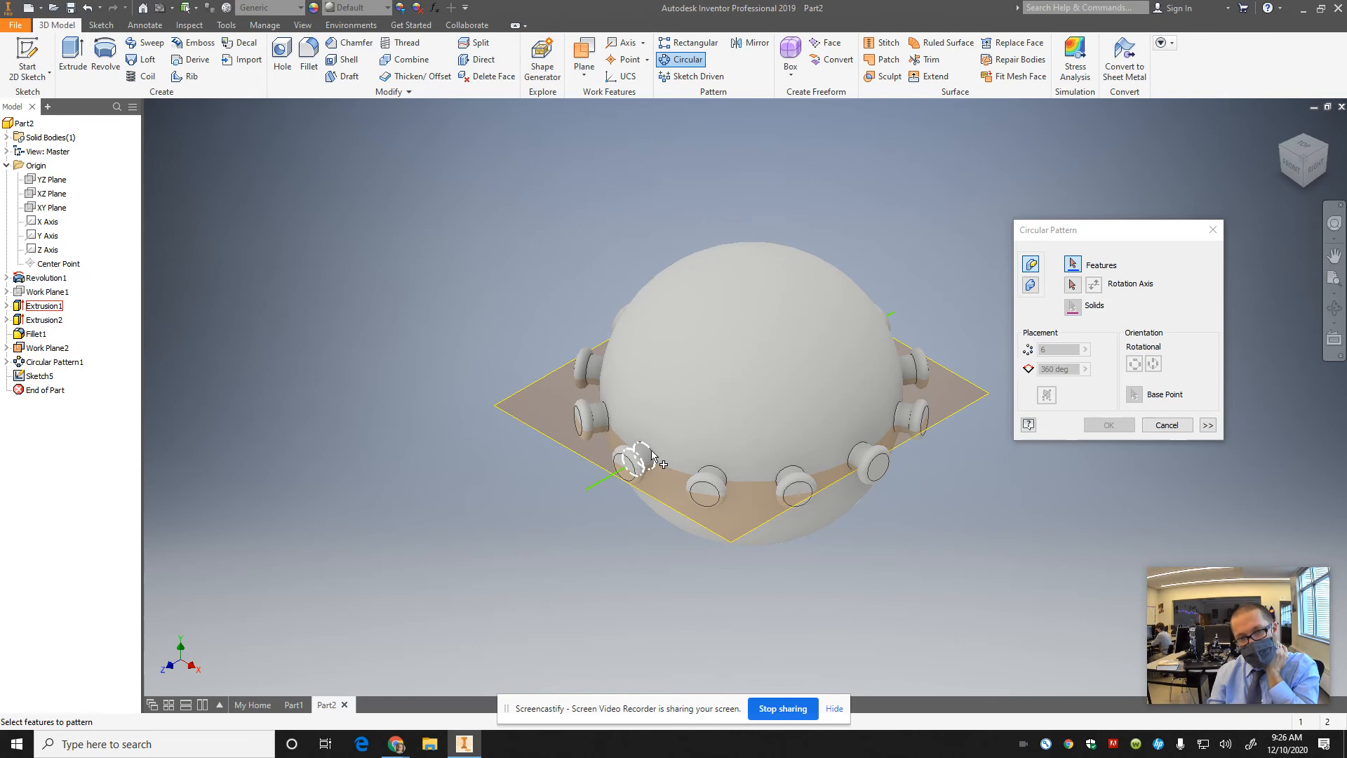
pyautogui.click(1167, 424)
pyautogui.click(27, 51)
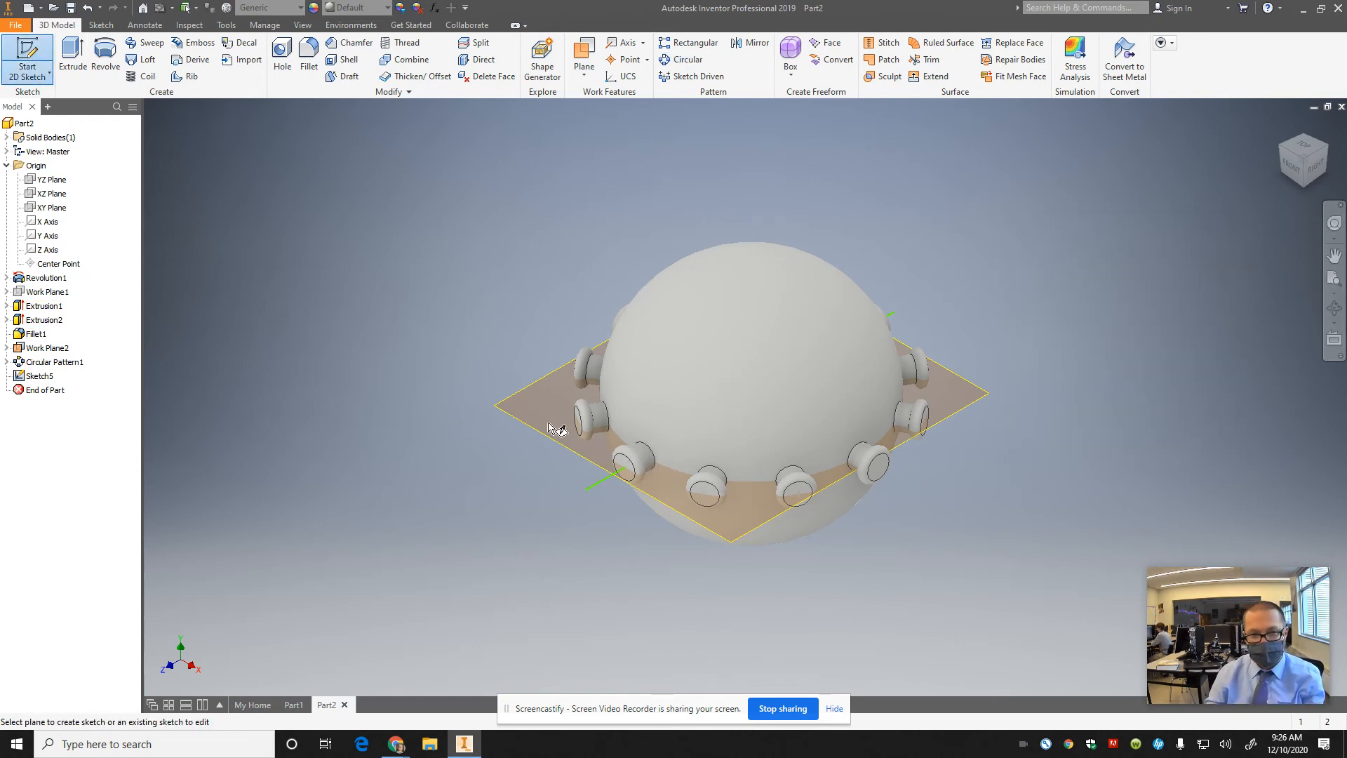
pyautogui.press('Escape')
# Edit the line sketch on the offset work plane, add a line along the X direction across the whole sphere, and finish the sketch
pyautogui.click(18, 372)
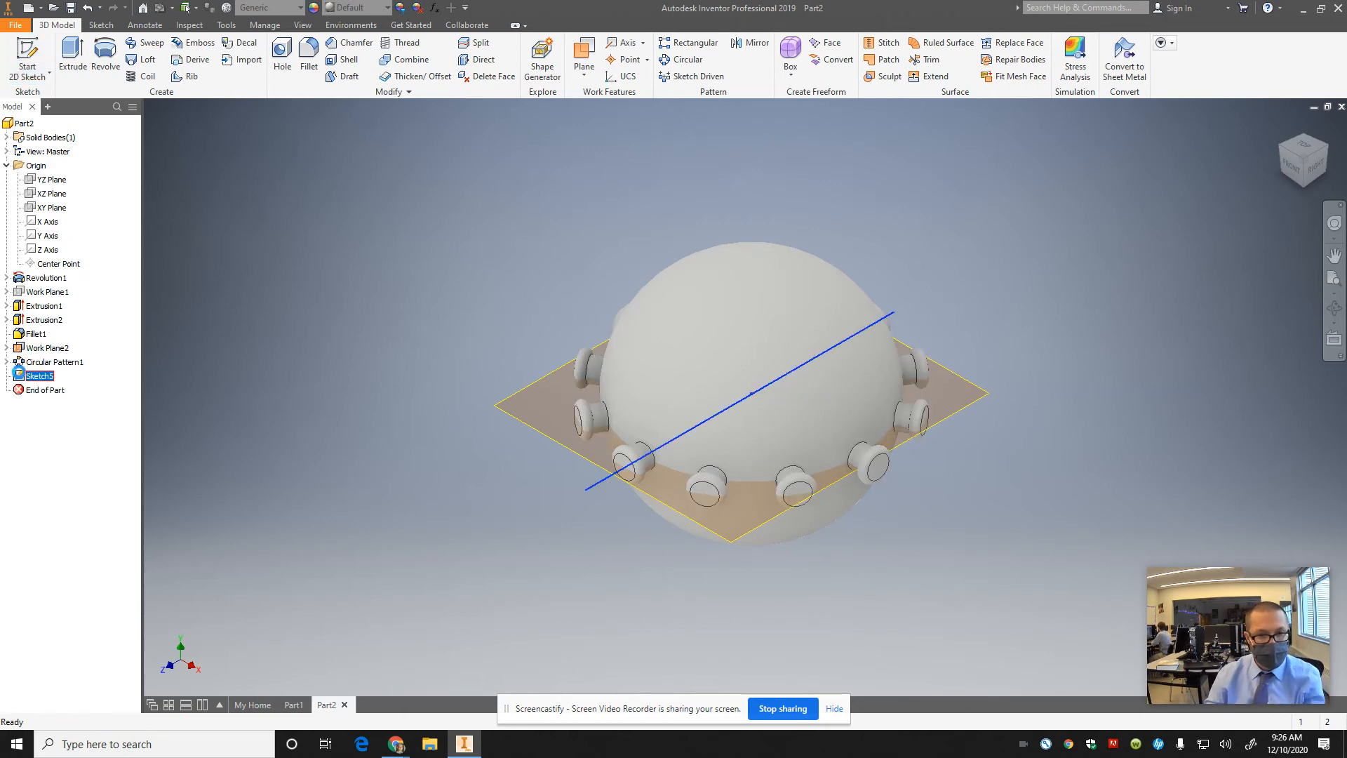
pyautogui.doubleClick(18, 372)
pyautogui.press('l')
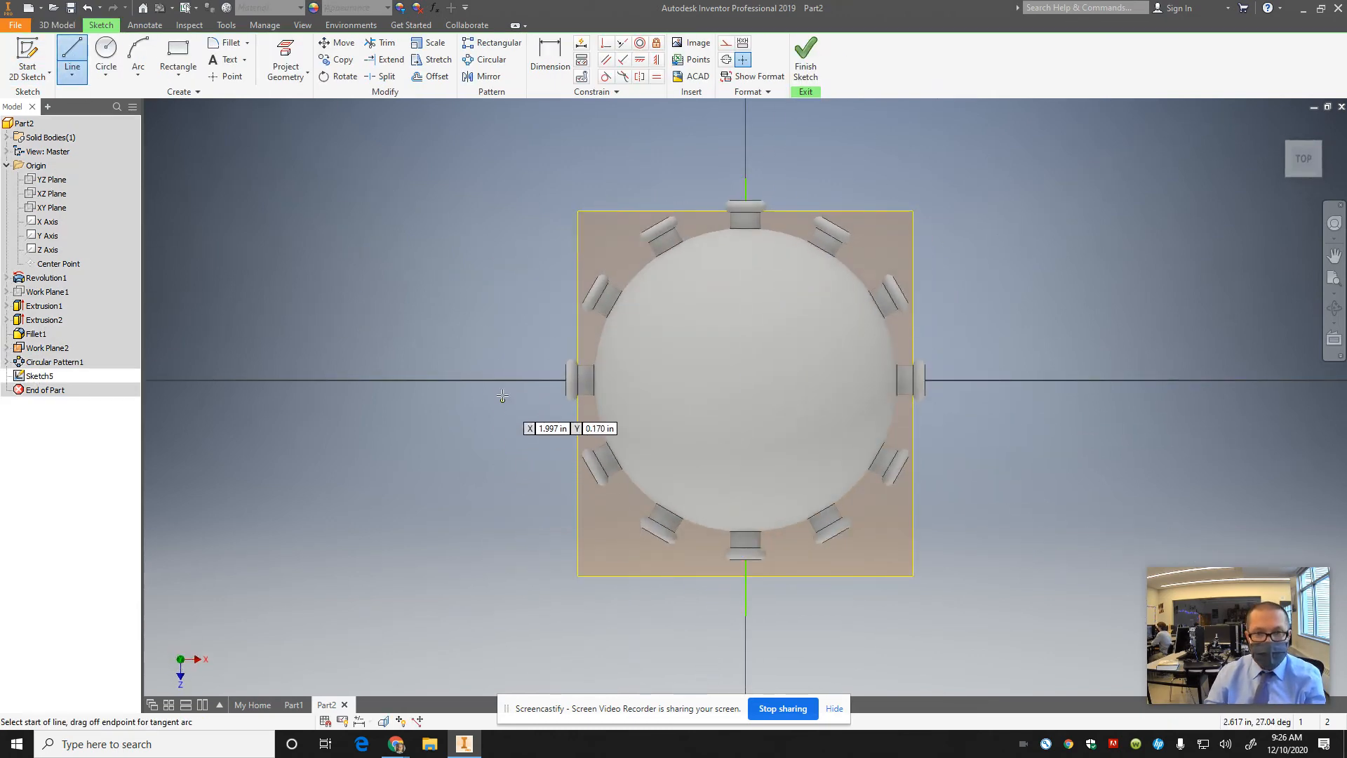
pyautogui.click(501, 381)
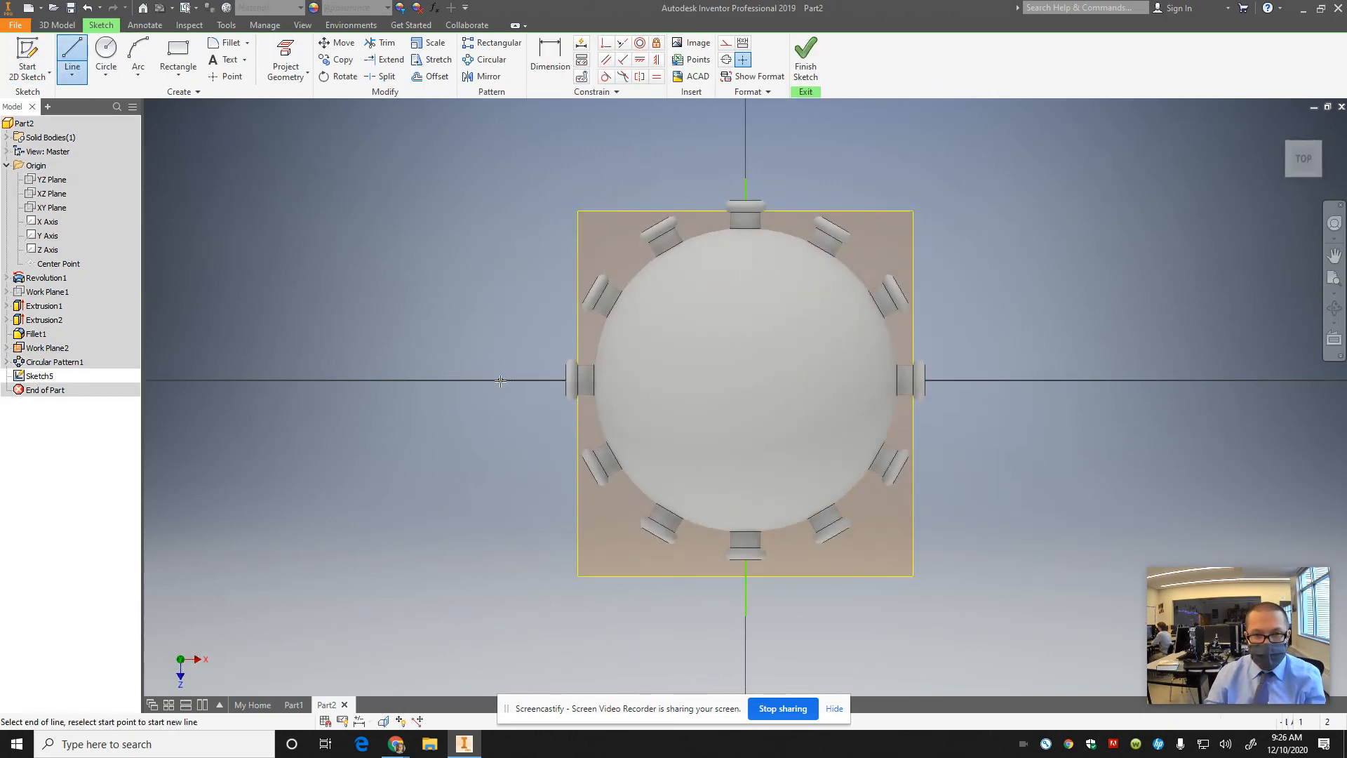
pyautogui.click(1083, 379)
pyautogui.click(818, 59)
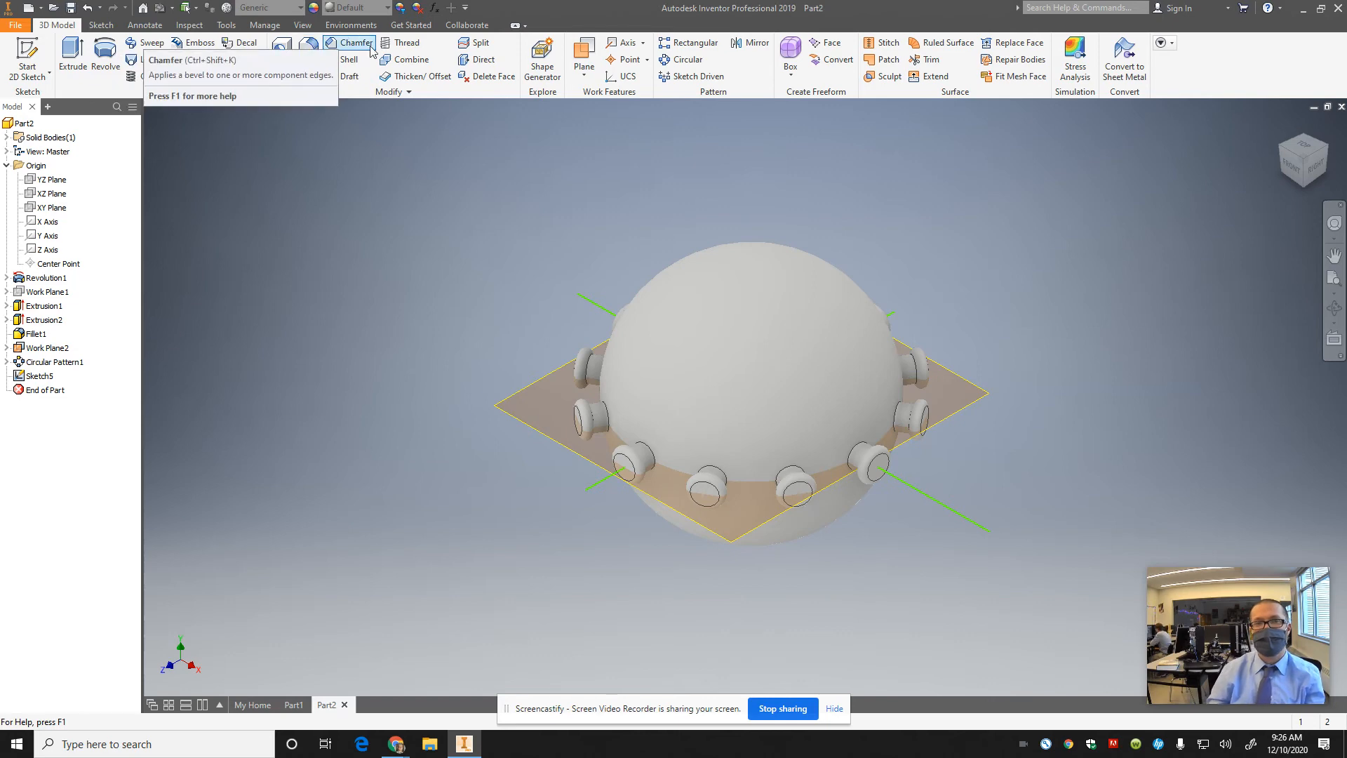
# Try to circular-pattern the neck, end disc and fillet using the sketched X-direction line as the rotation axis
pyautogui.click(681, 60)
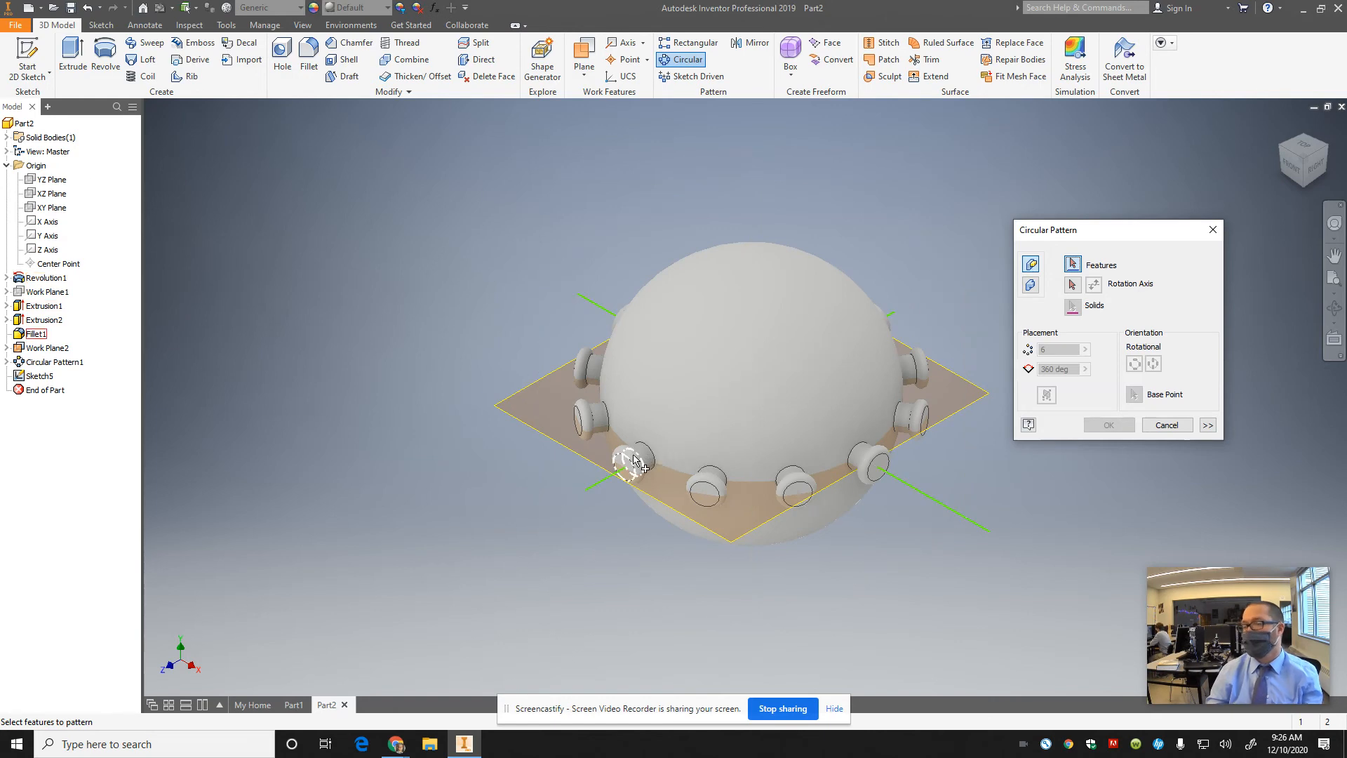
pyautogui.scroll(3, 628, 471)
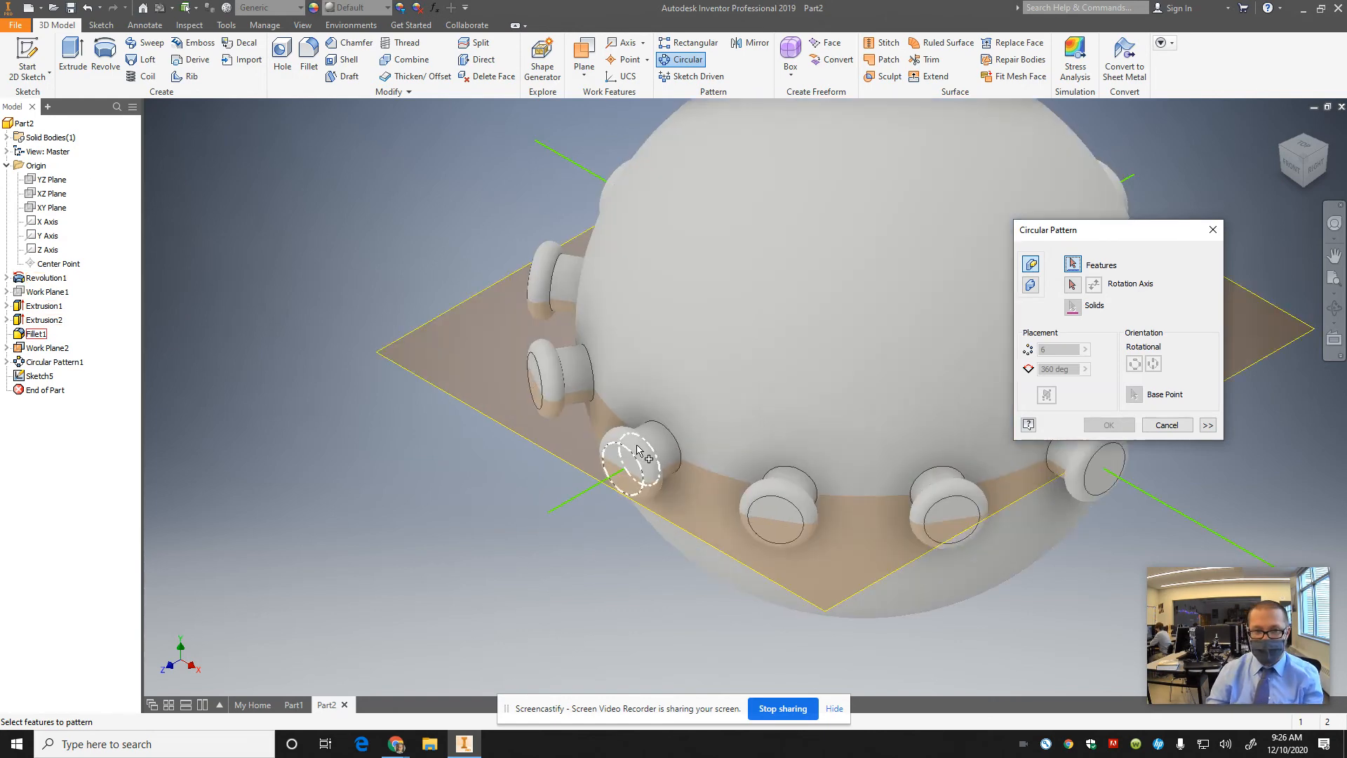
pyautogui.click(645, 453)
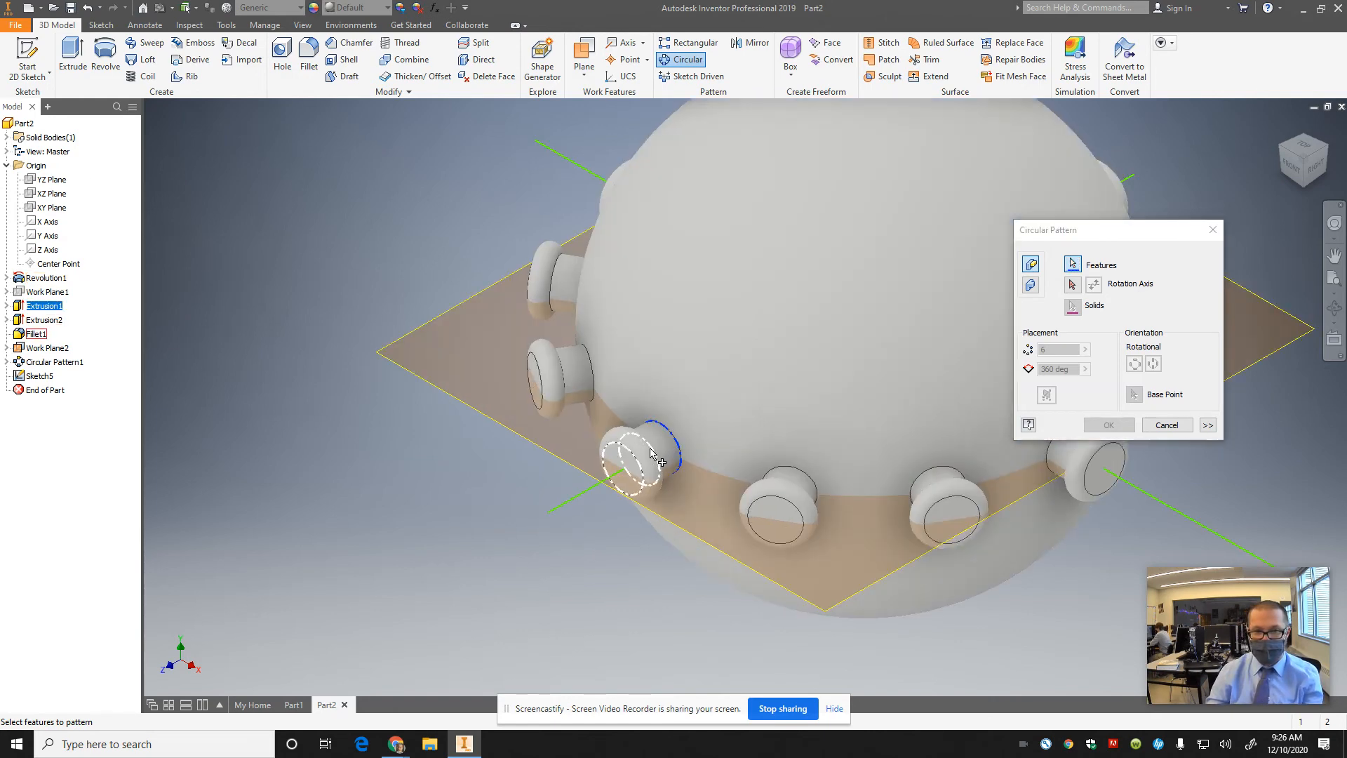
pyautogui.click(661, 456)
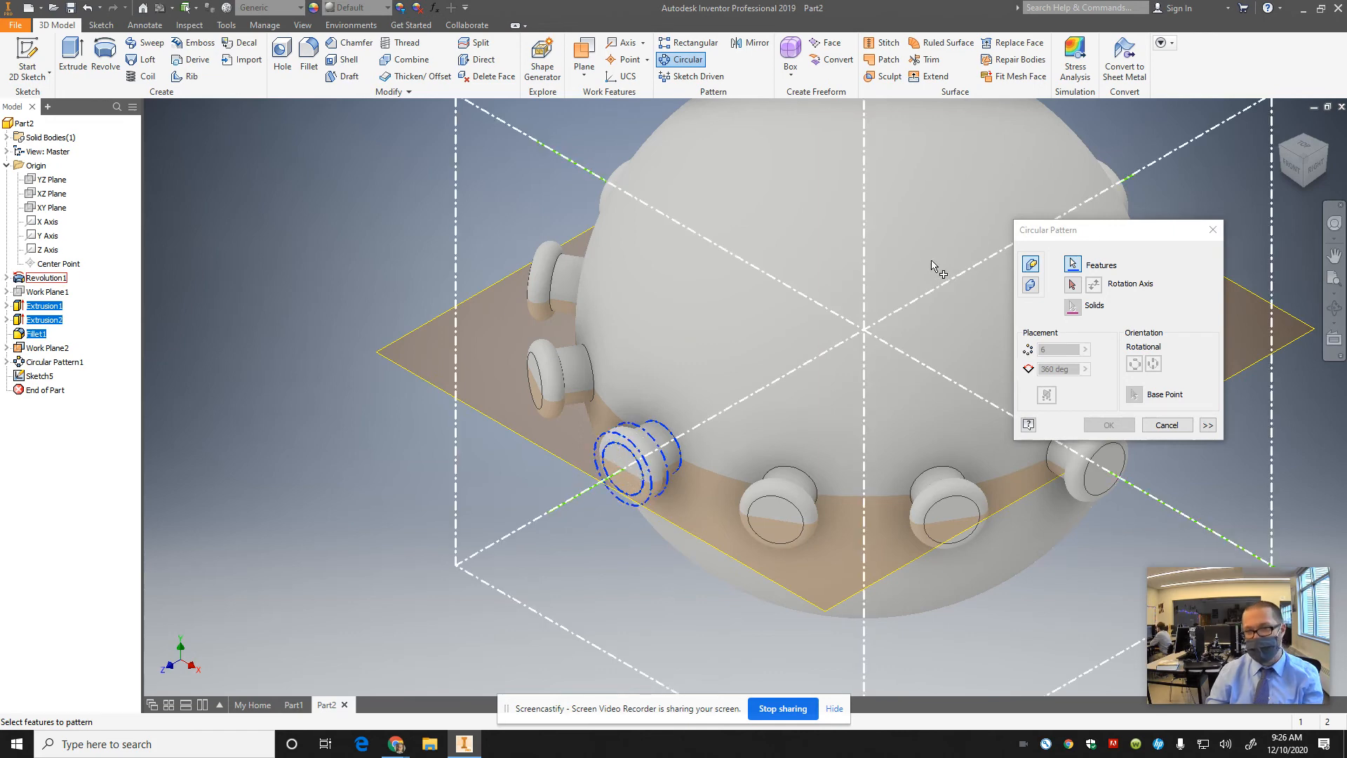
pyautogui.click(1107, 288)
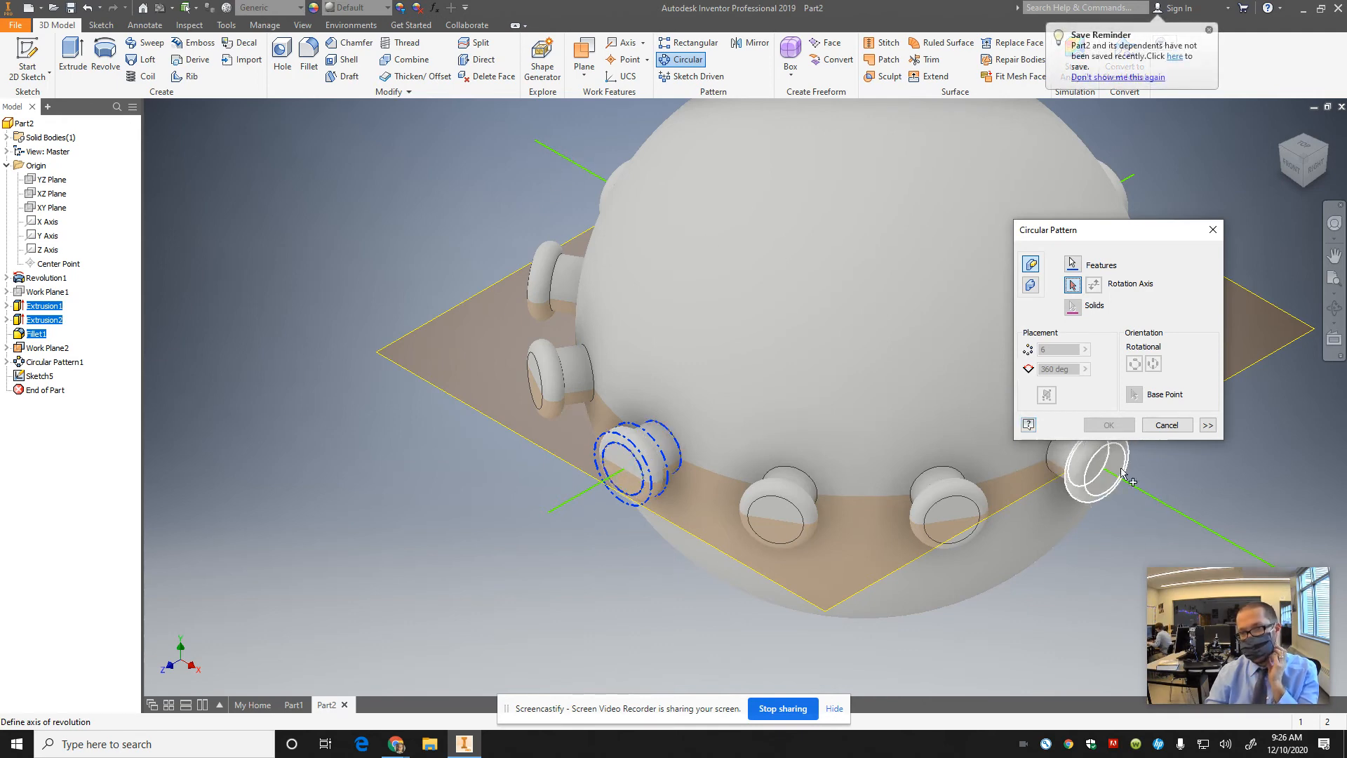
pyautogui.click(1166, 481)
pyautogui.click(1108, 425)
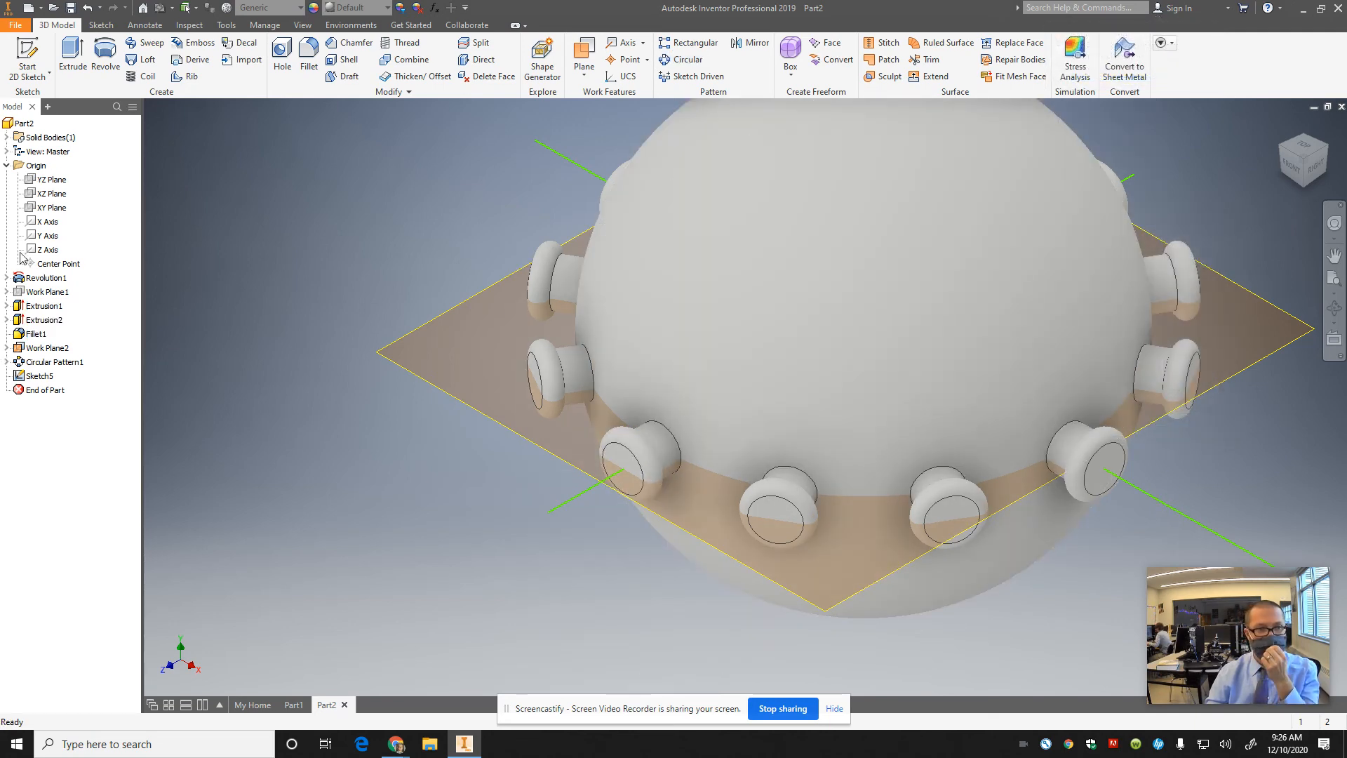
# Open the half-circle profile sketch of the sphere's revolution for editing, with no drawing command active
pyautogui.click(7, 277)
pyautogui.click(37, 293)
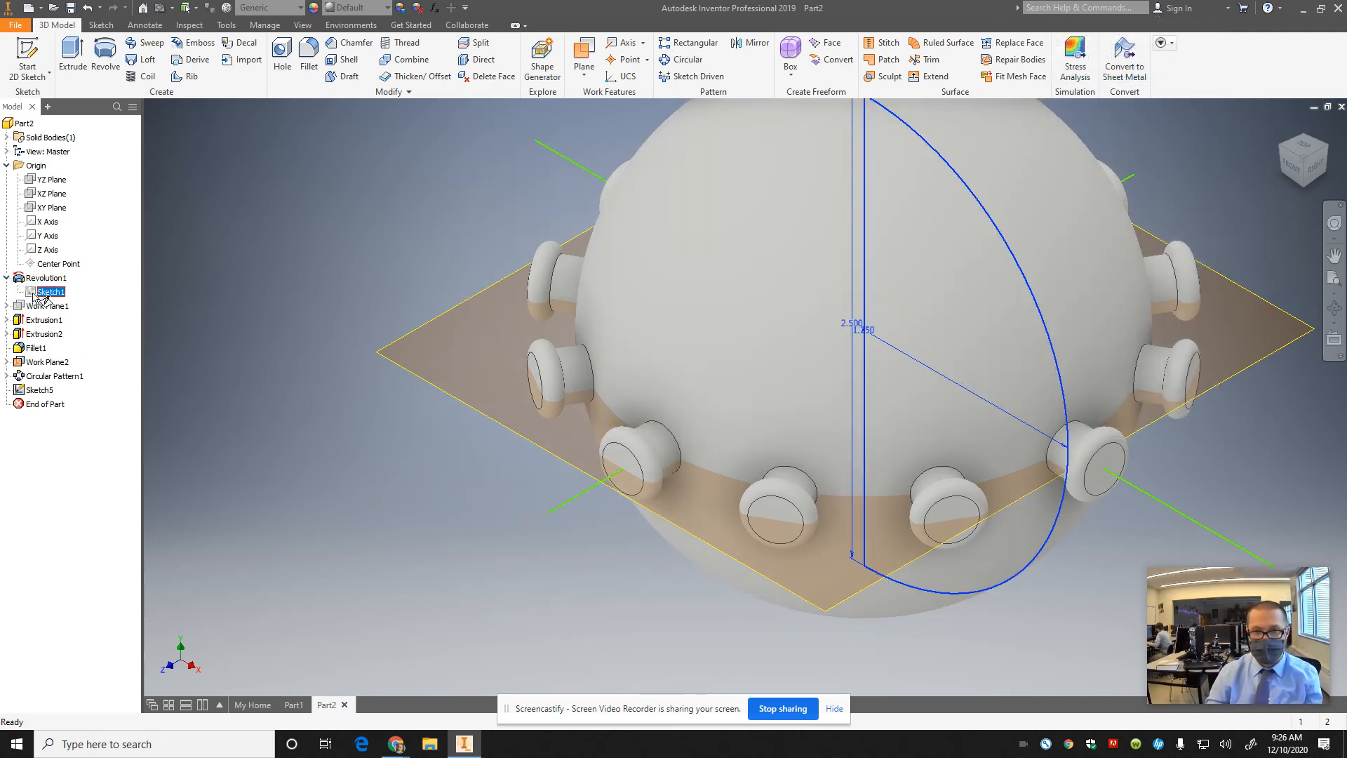
pyautogui.doubleClick(42, 292)
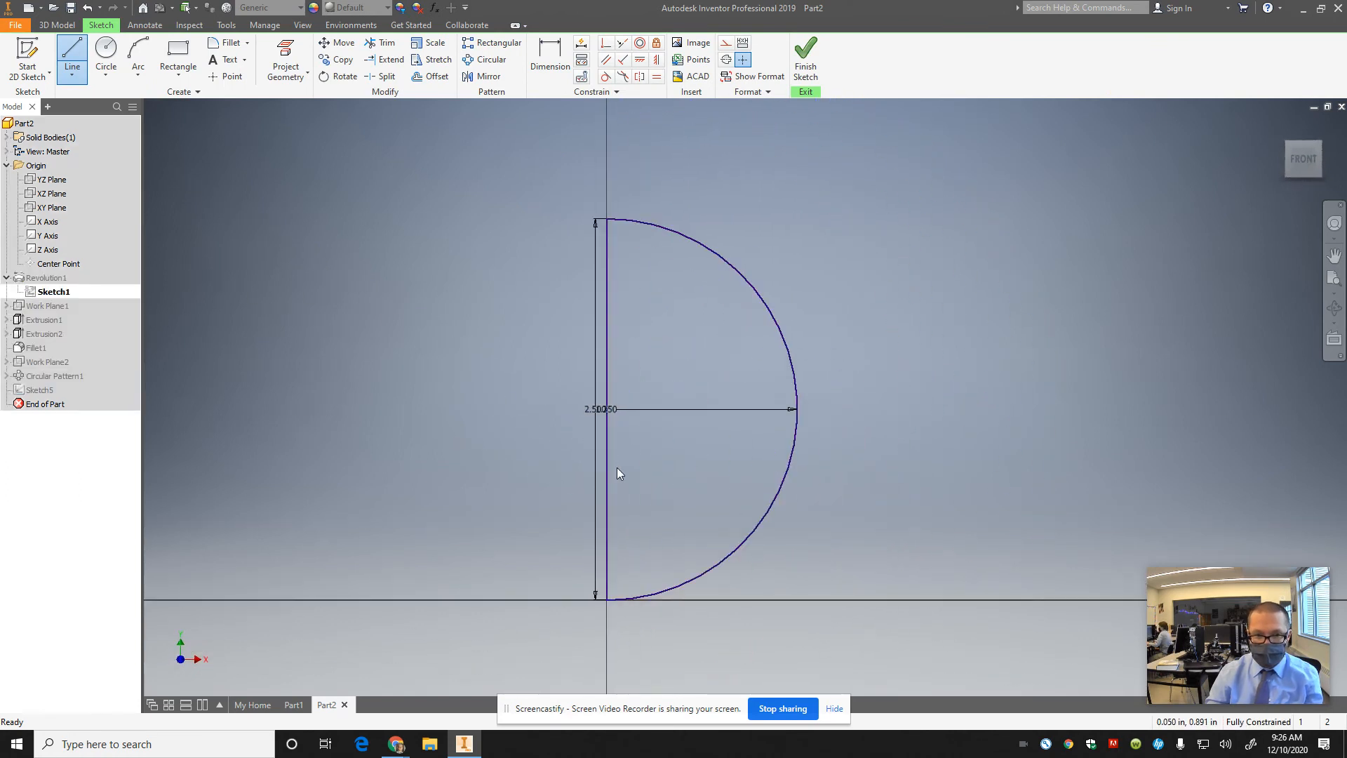
pyautogui.press('Escape')
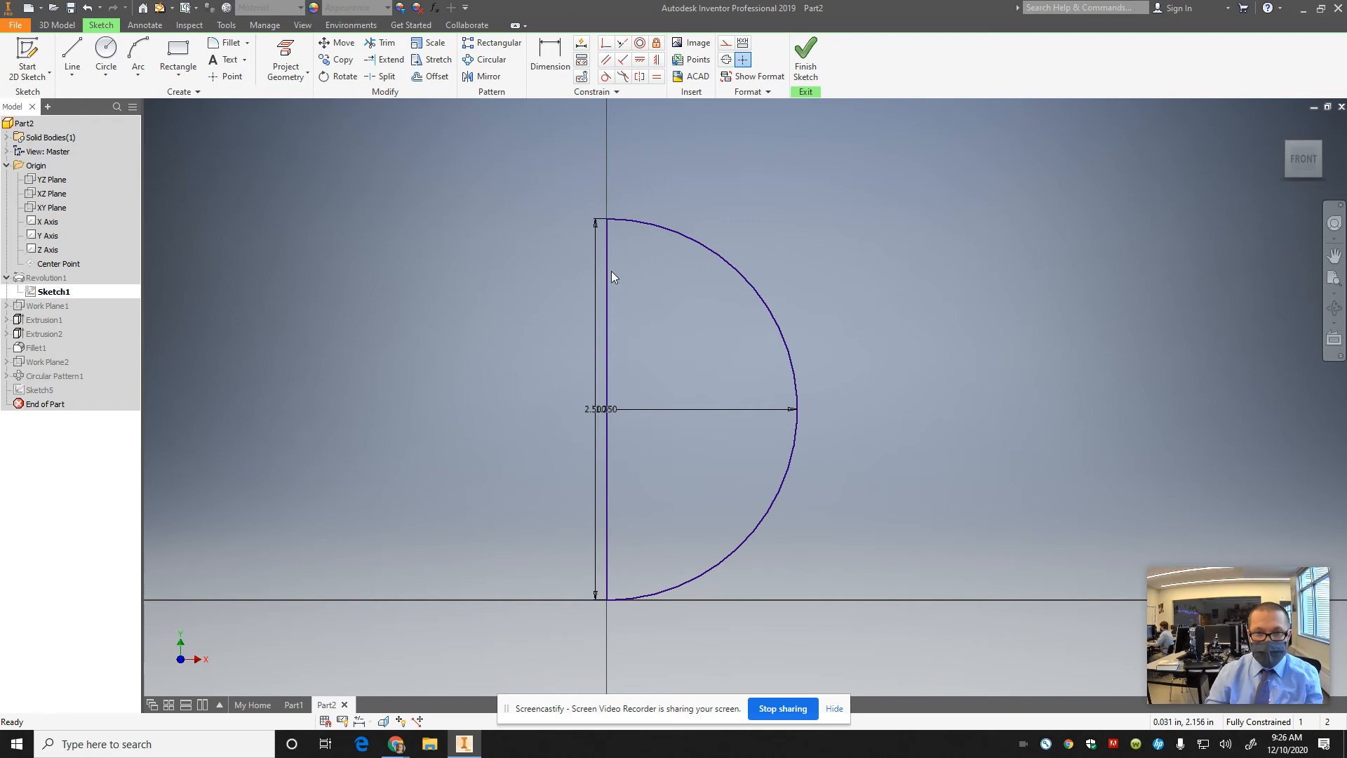
# Try to add another vertical dimension to the straight edge of the half-circle profile
pyautogui.click(550, 56)
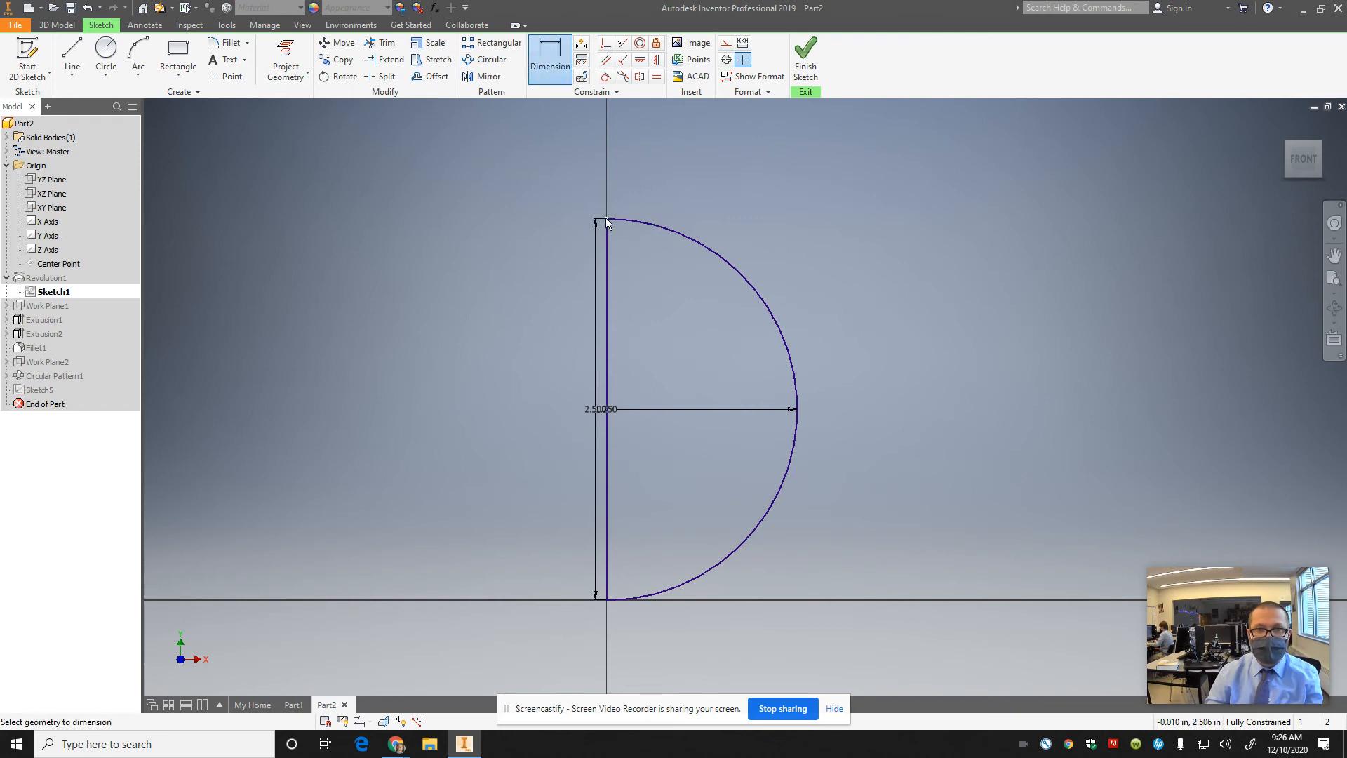
pyautogui.click(607, 601)
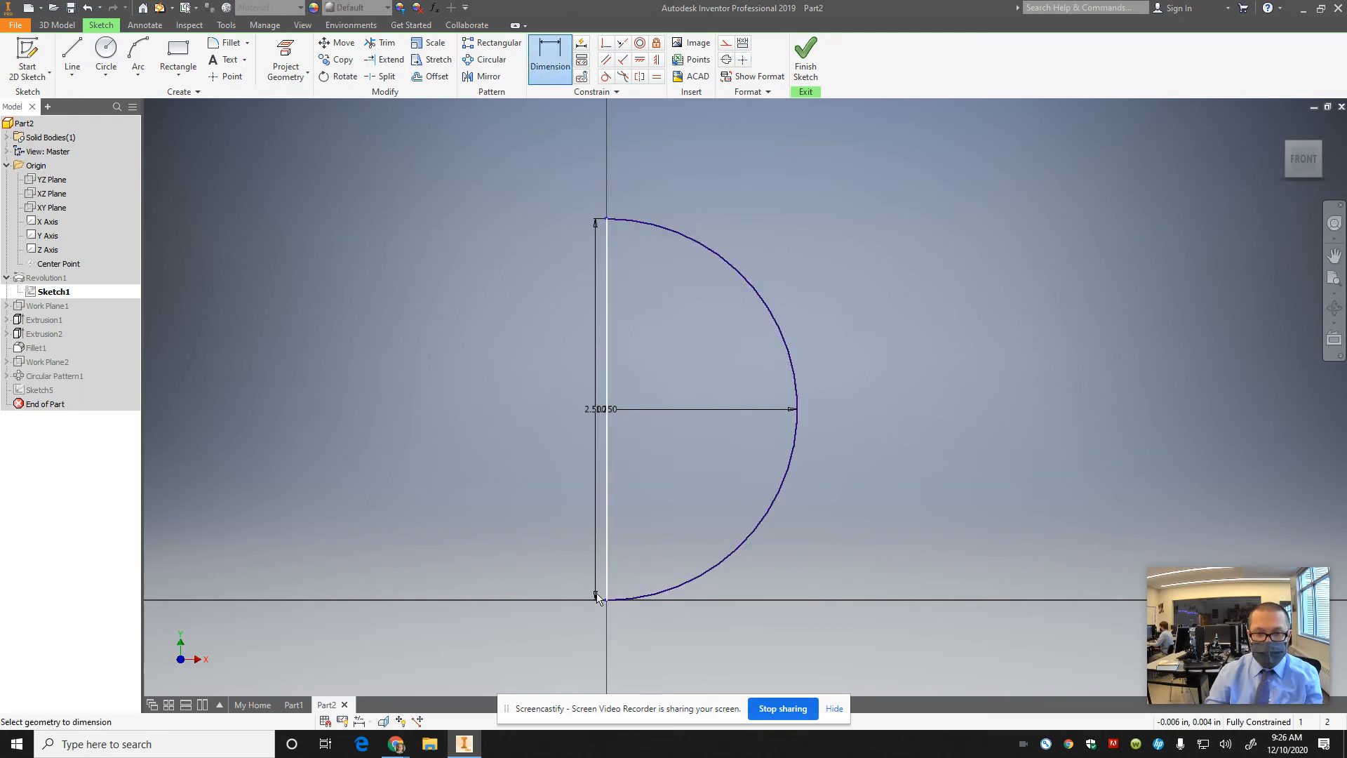
pyautogui.click(465, 418)
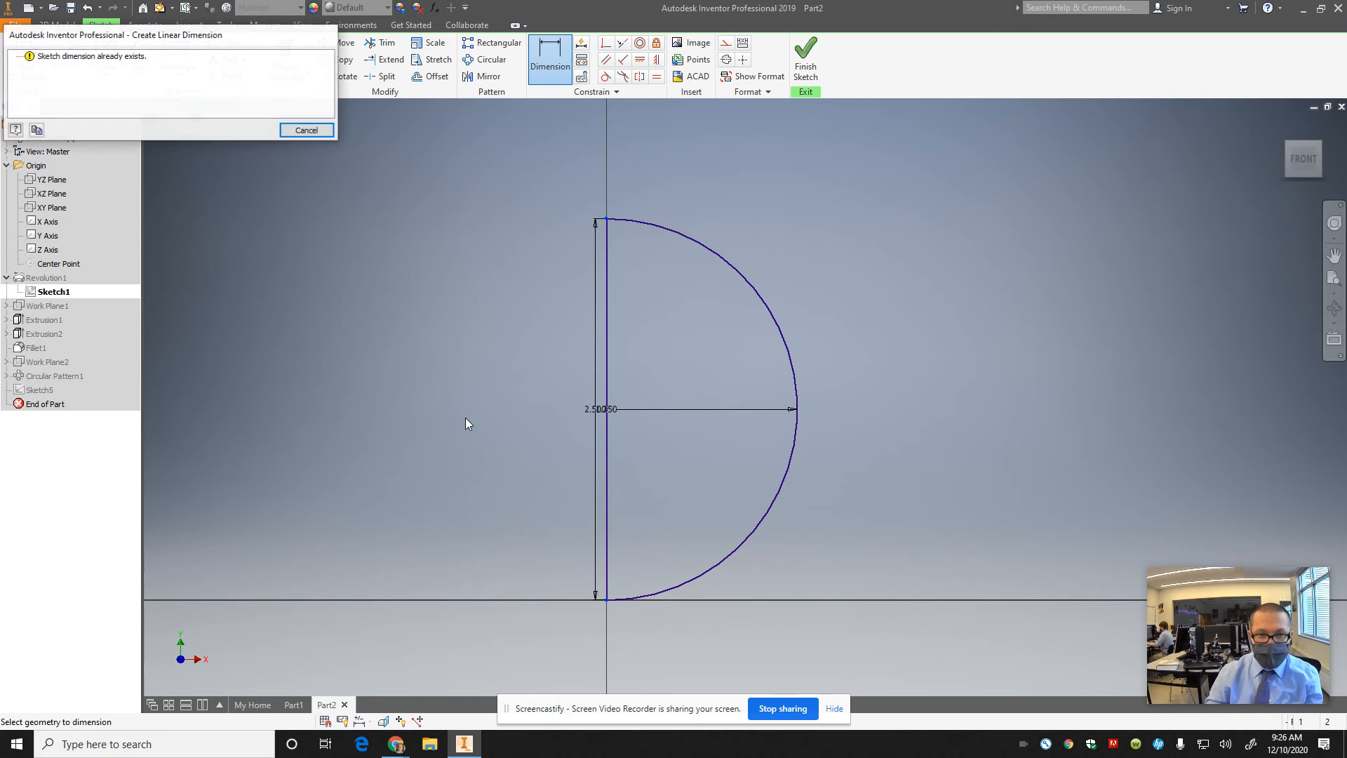
pyautogui.click(306, 131)
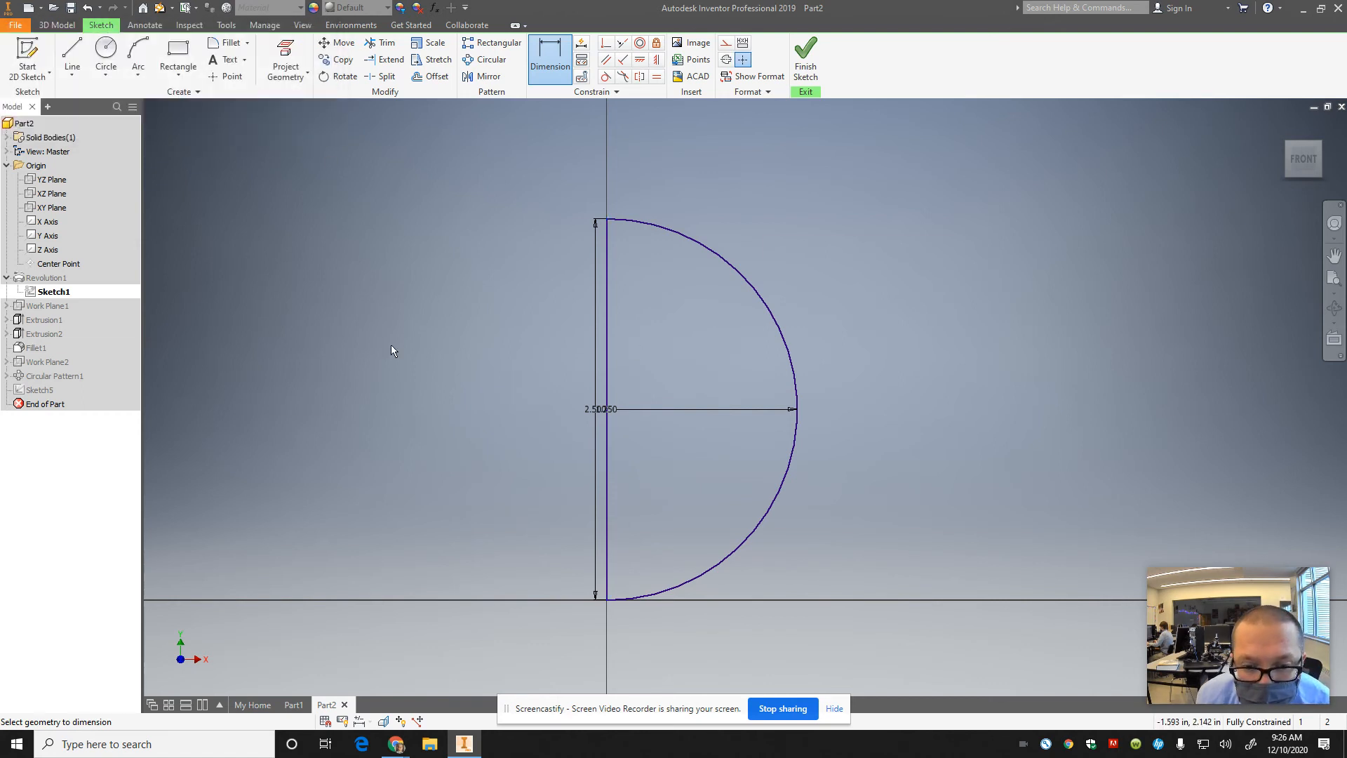
pyautogui.click(600, 410)
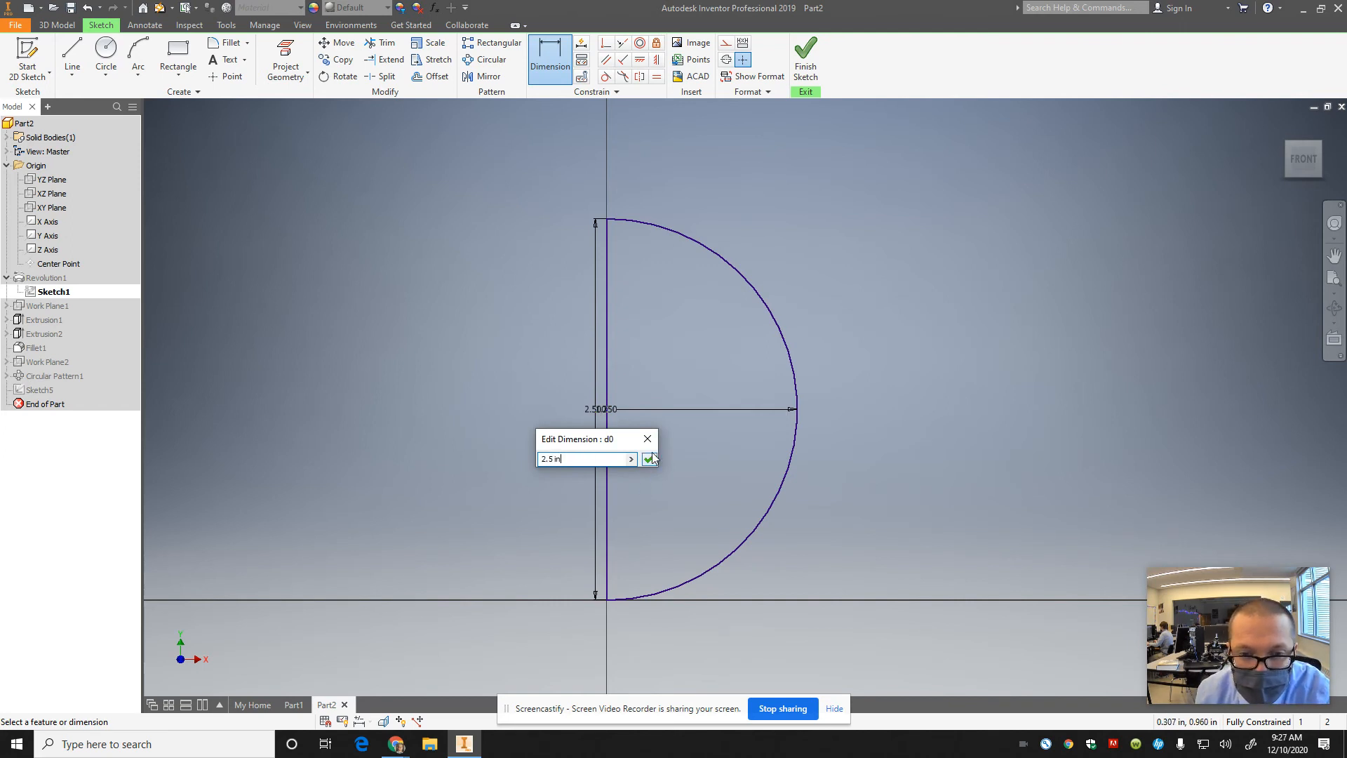
pyautogui.click(649, 459)
pyautogui.click(598, 411)
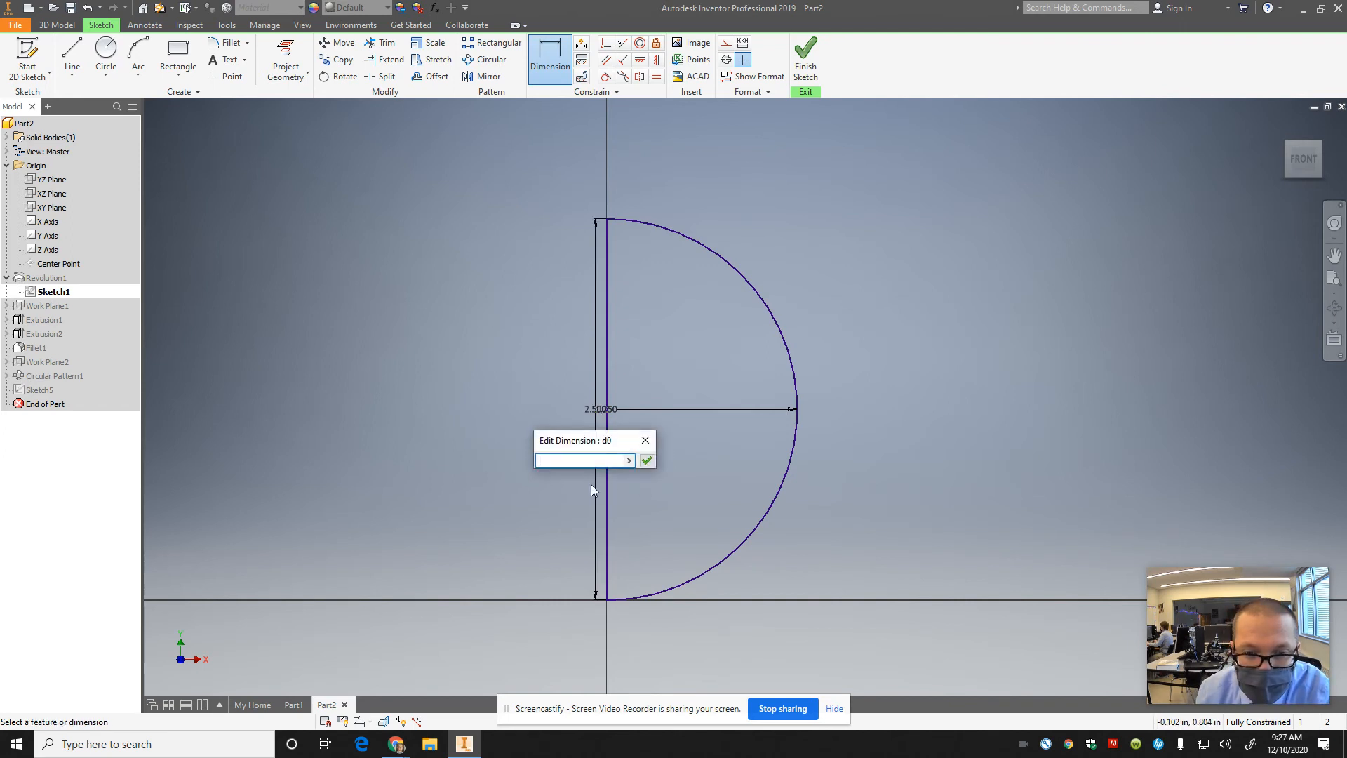
pyautogui.click(645, 463)
pyautogui.click(590, 409)
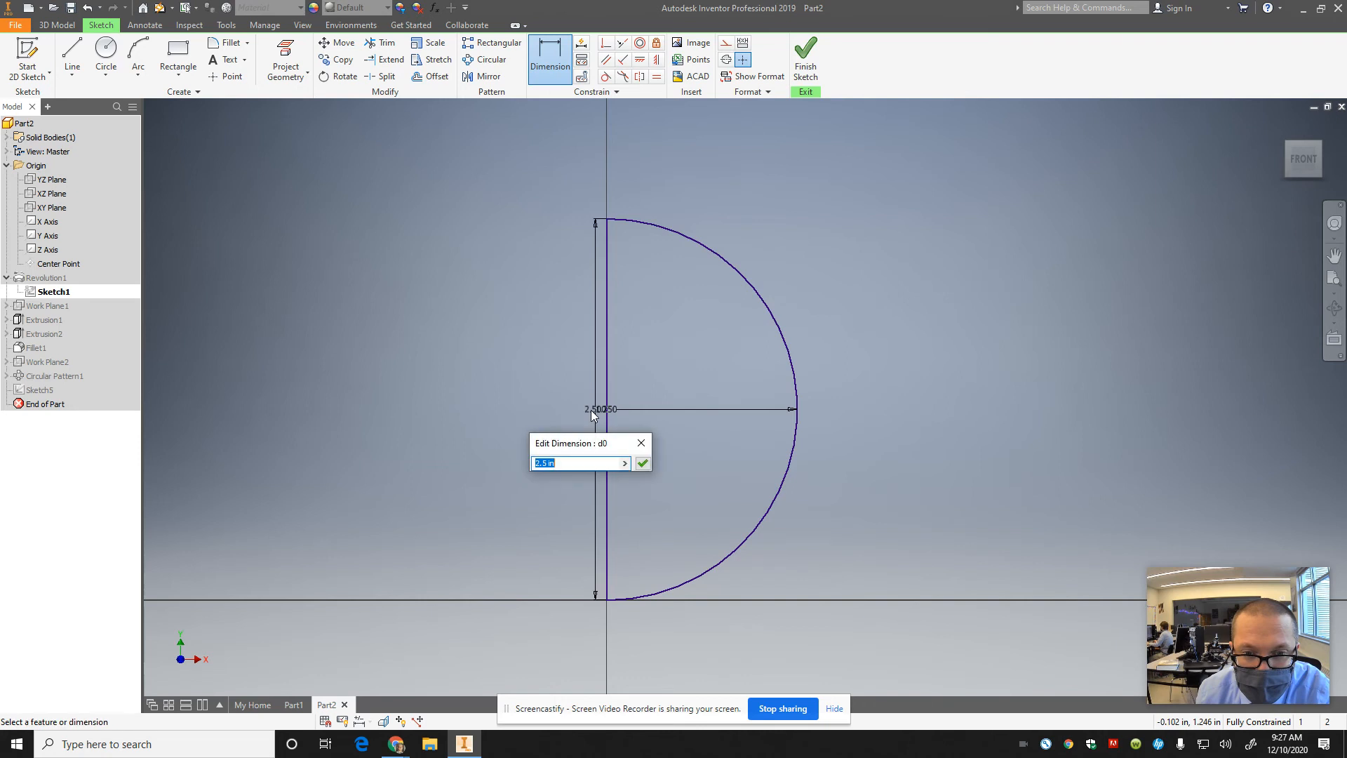
pyautogui.press('Escape')
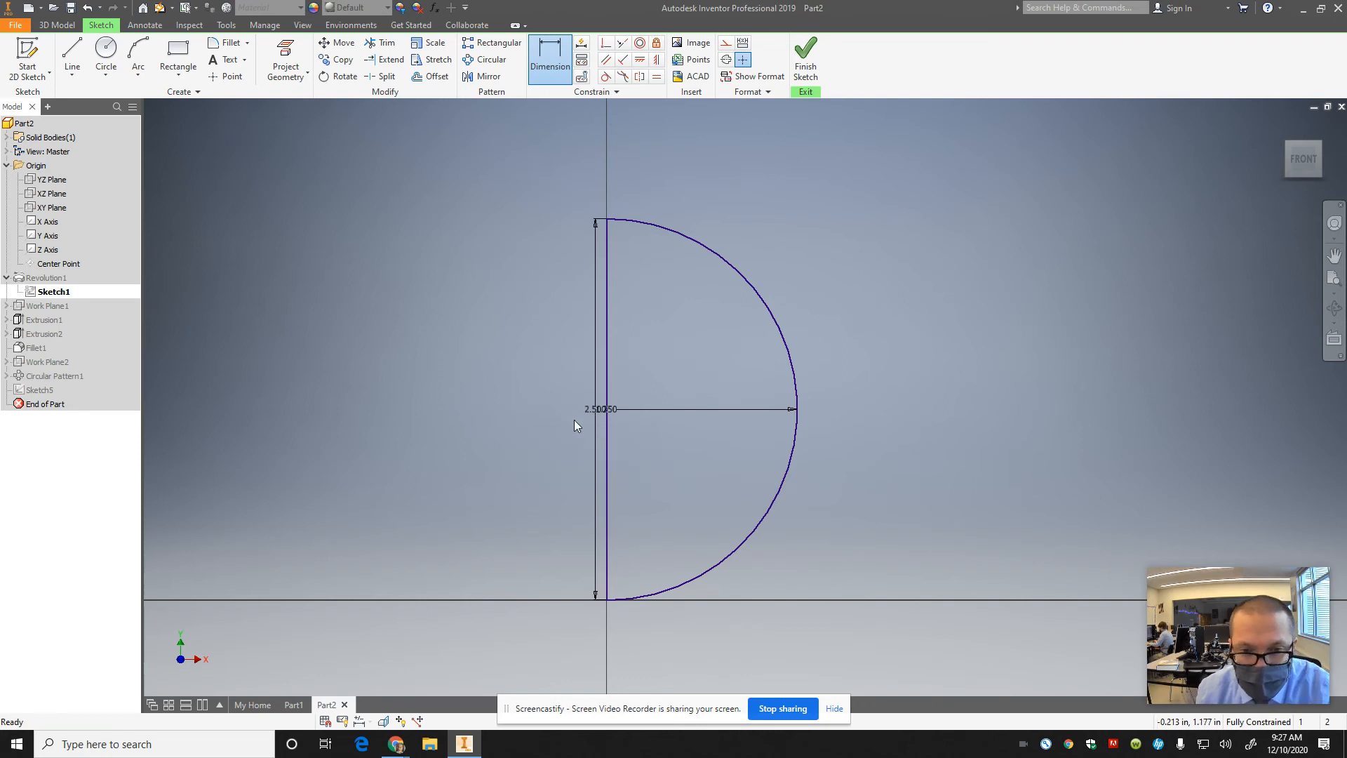
# Delete the 2.5 in vertical dimension from the half-circle profile sketch
pyautogui.press('Escape')
pyautogui.click(592, 410)
pyautogui.press('Delete')
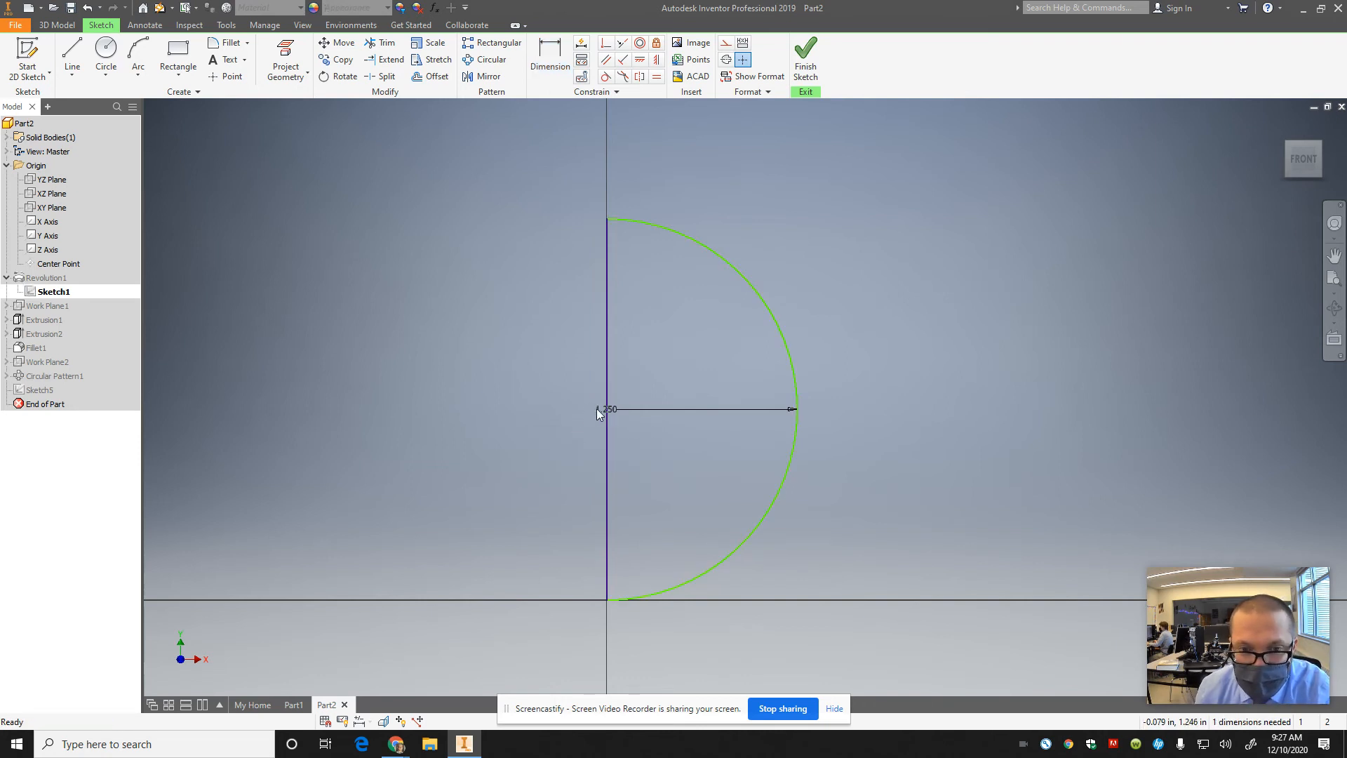
# Add a vertical dimension between the two endpoints of the half-circle profile's straight edge
pyautogui.click(607, 223)
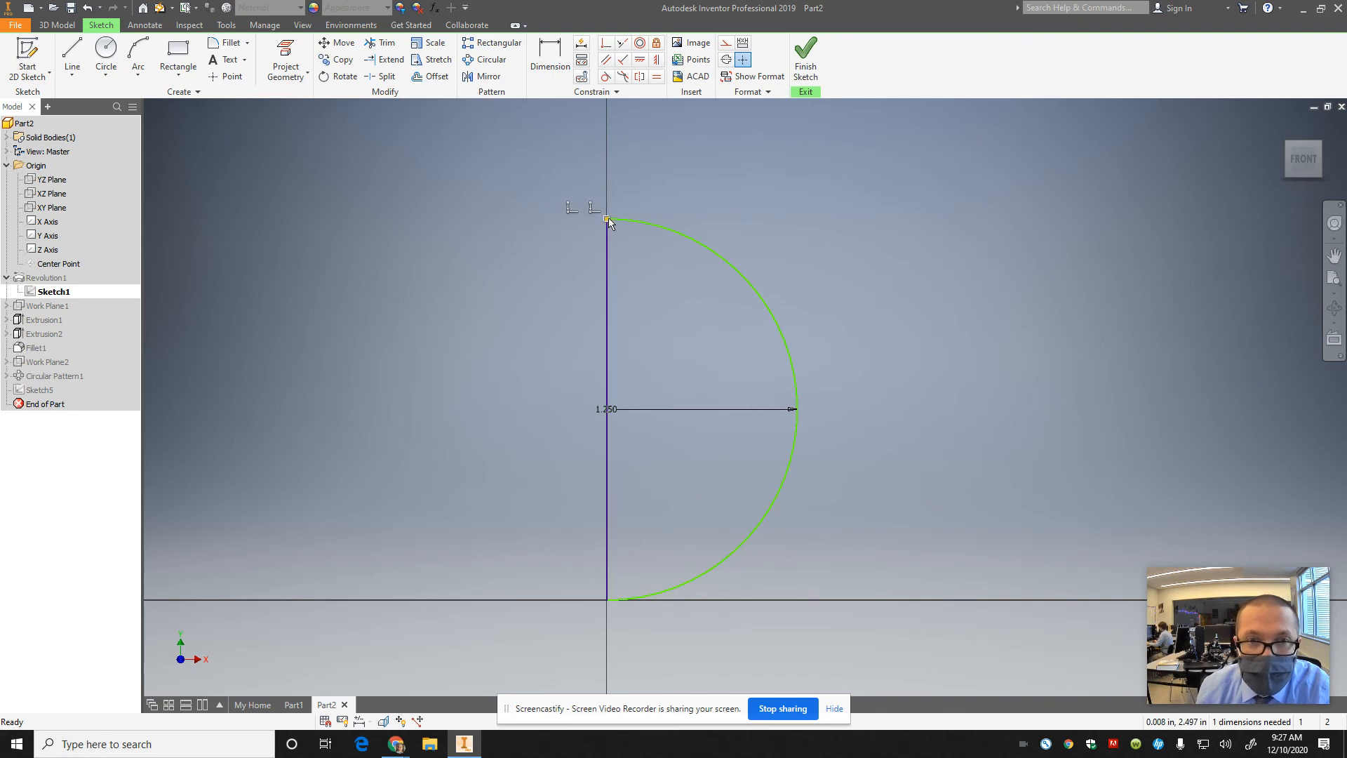
pyautogui.click(564, 61)
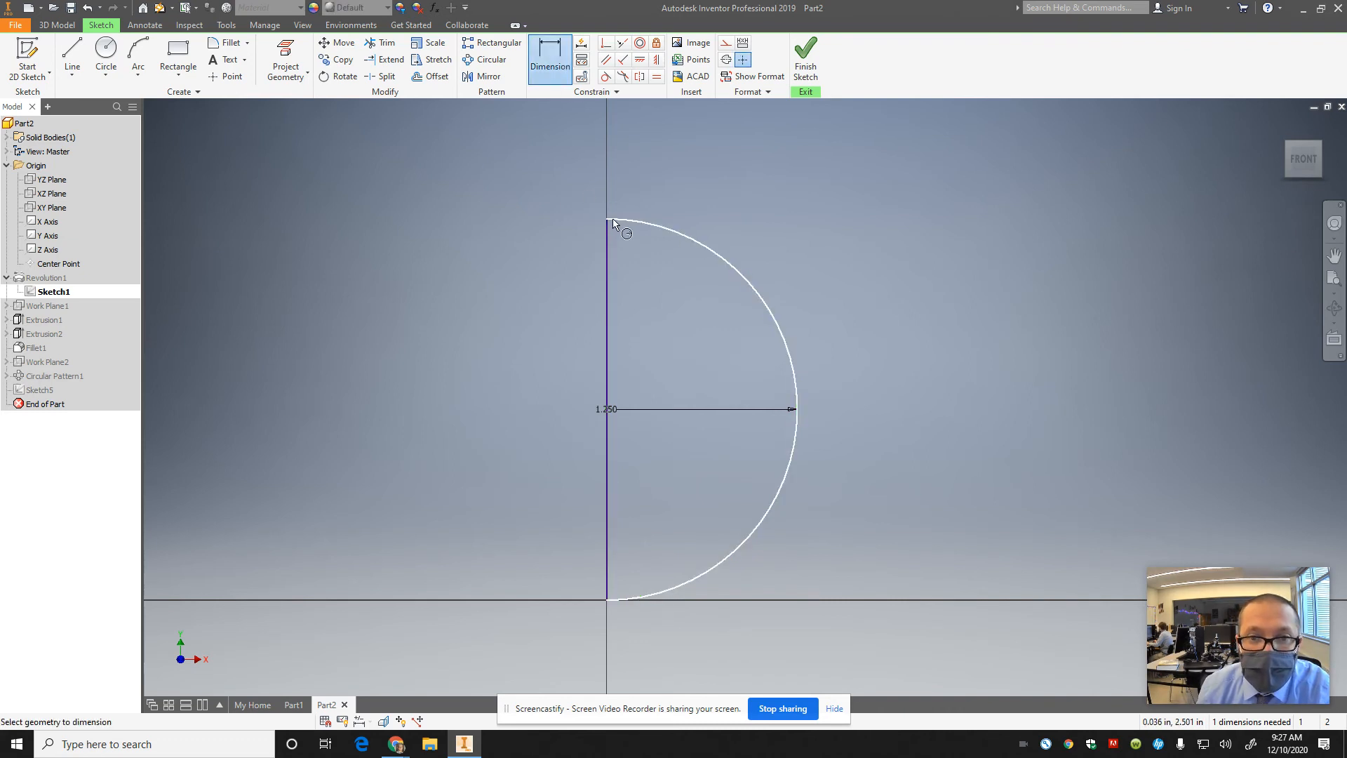
pyautogui.click(607, 602)
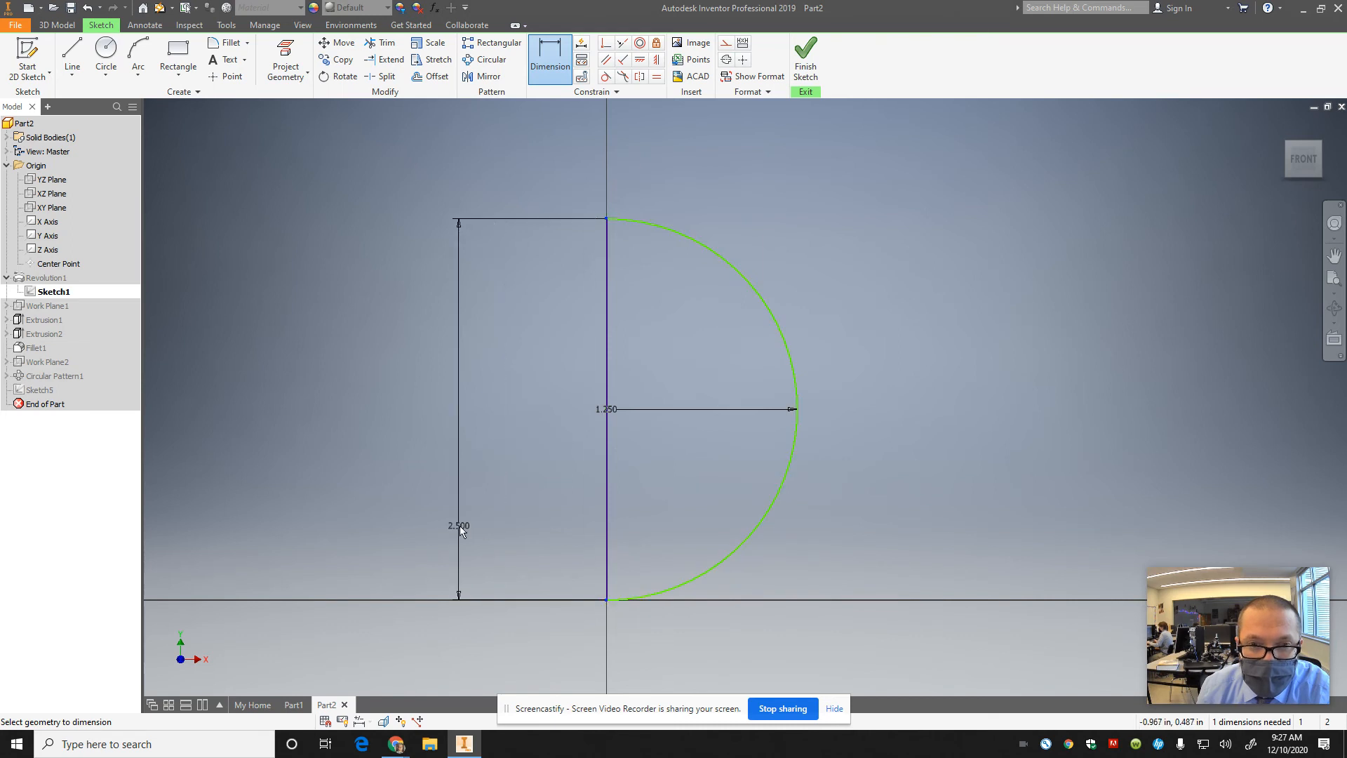
pyautogui.click(460, 528)
# Try to set the straight edge's vertical dimension to 1.25 in, and undo that change
pyautogui.write('1.25')
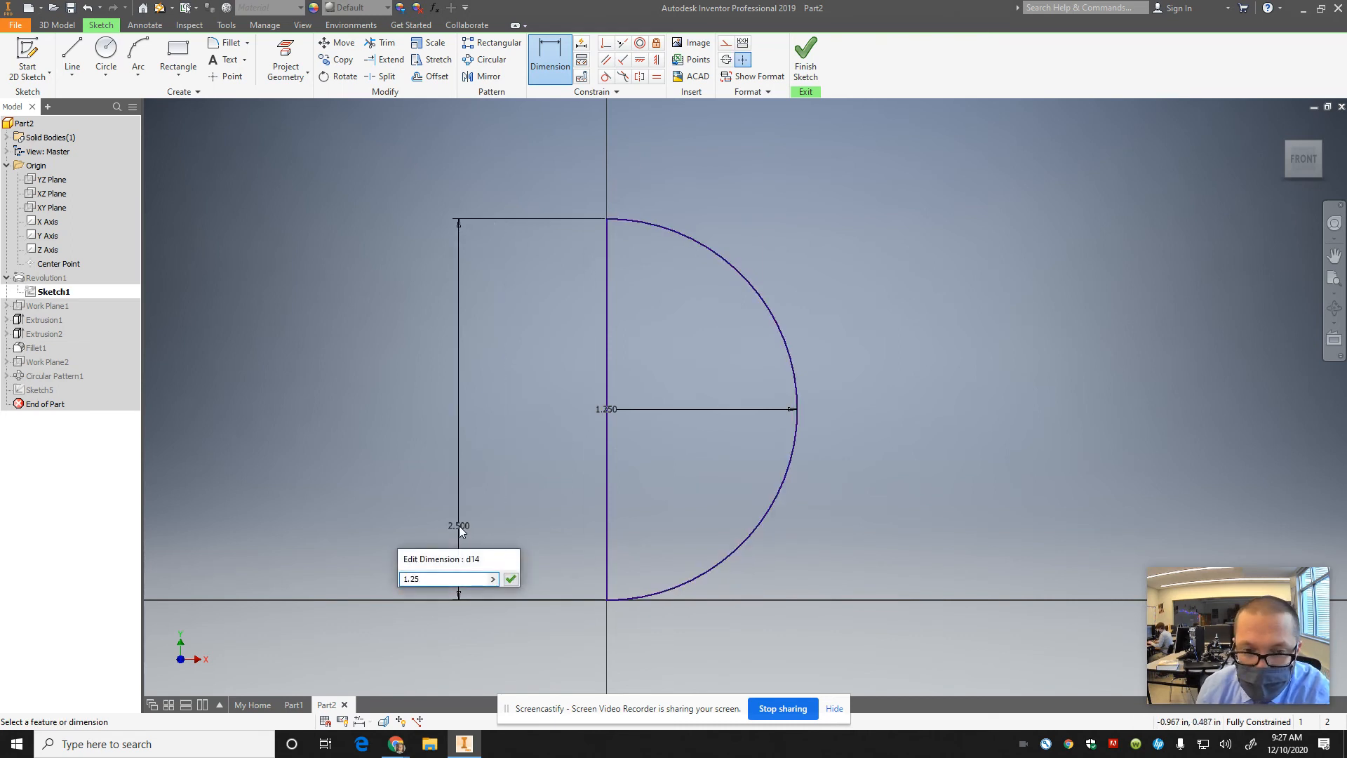
pyautogui.press('Return')
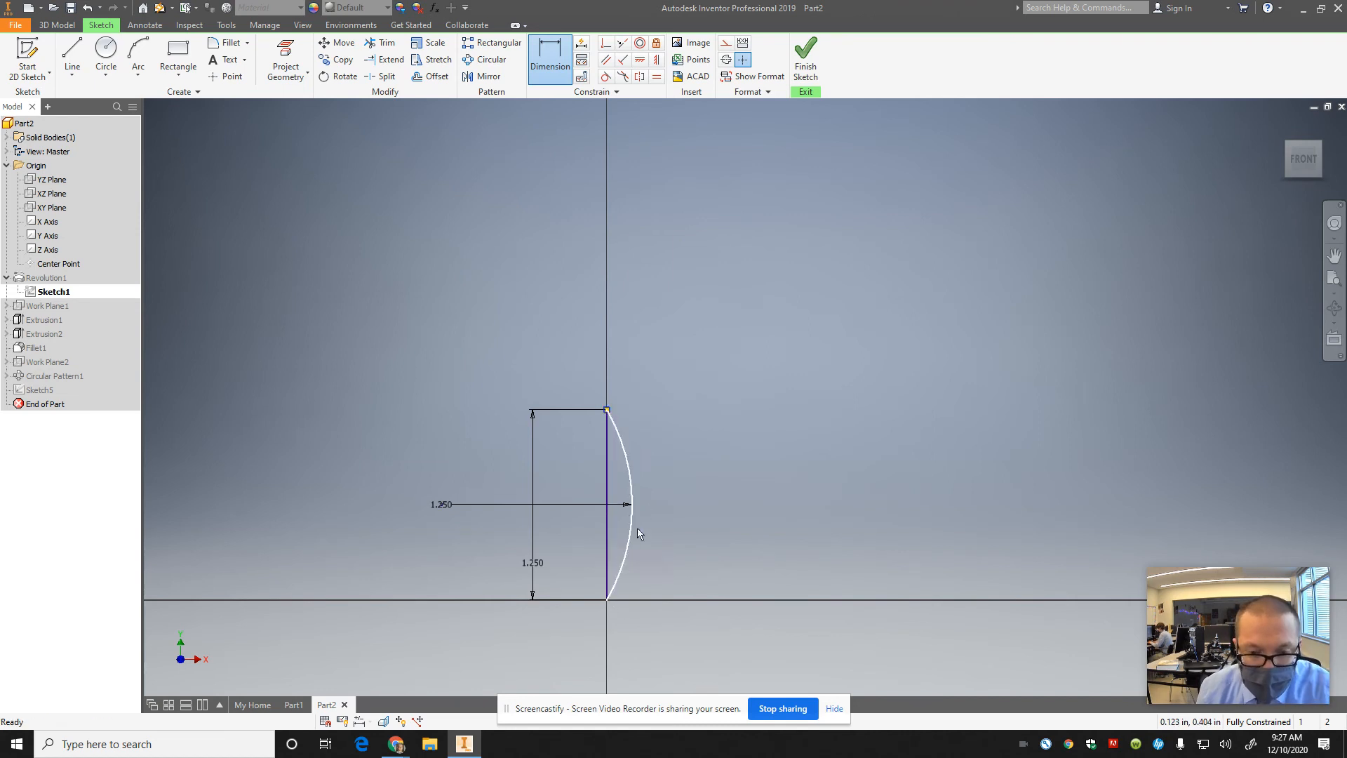
pyautogui.press('Escape')
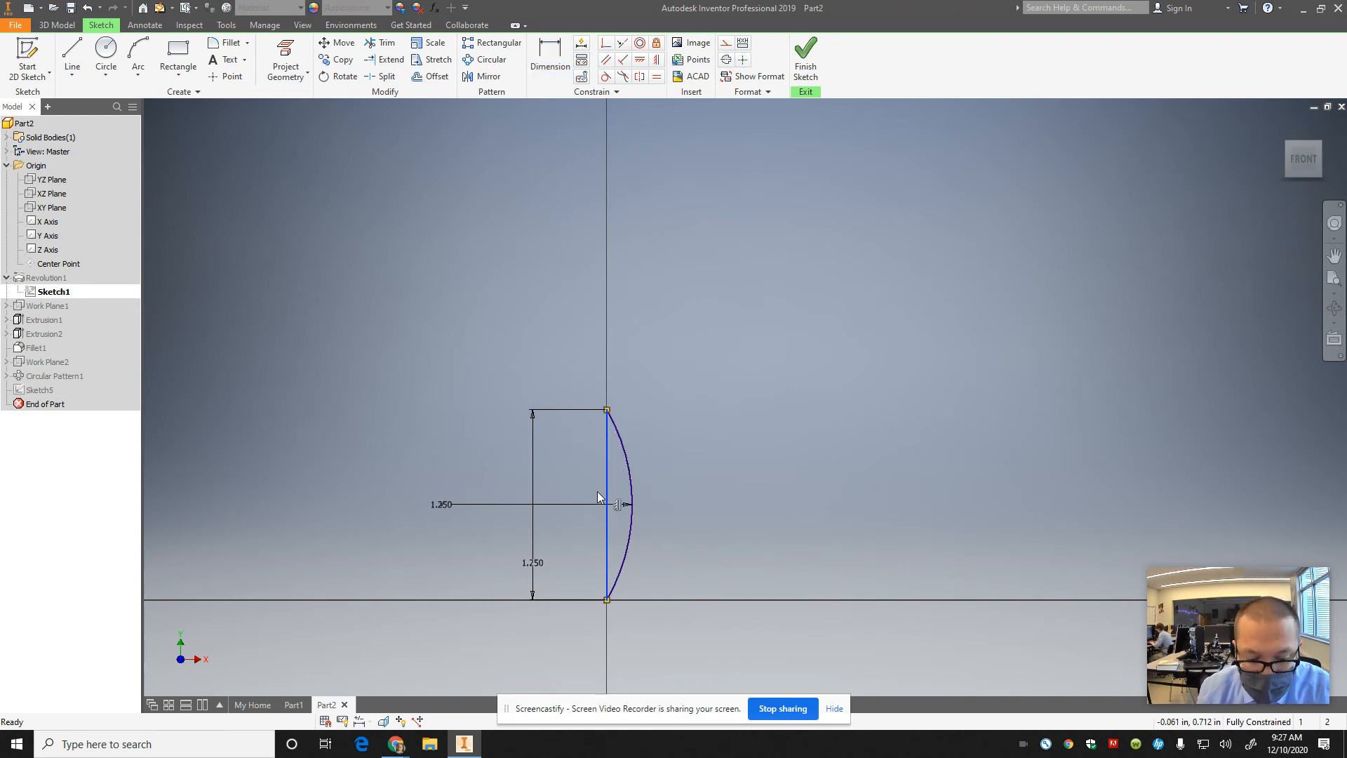
pyautogui.hotkey('ctrl', 'z')
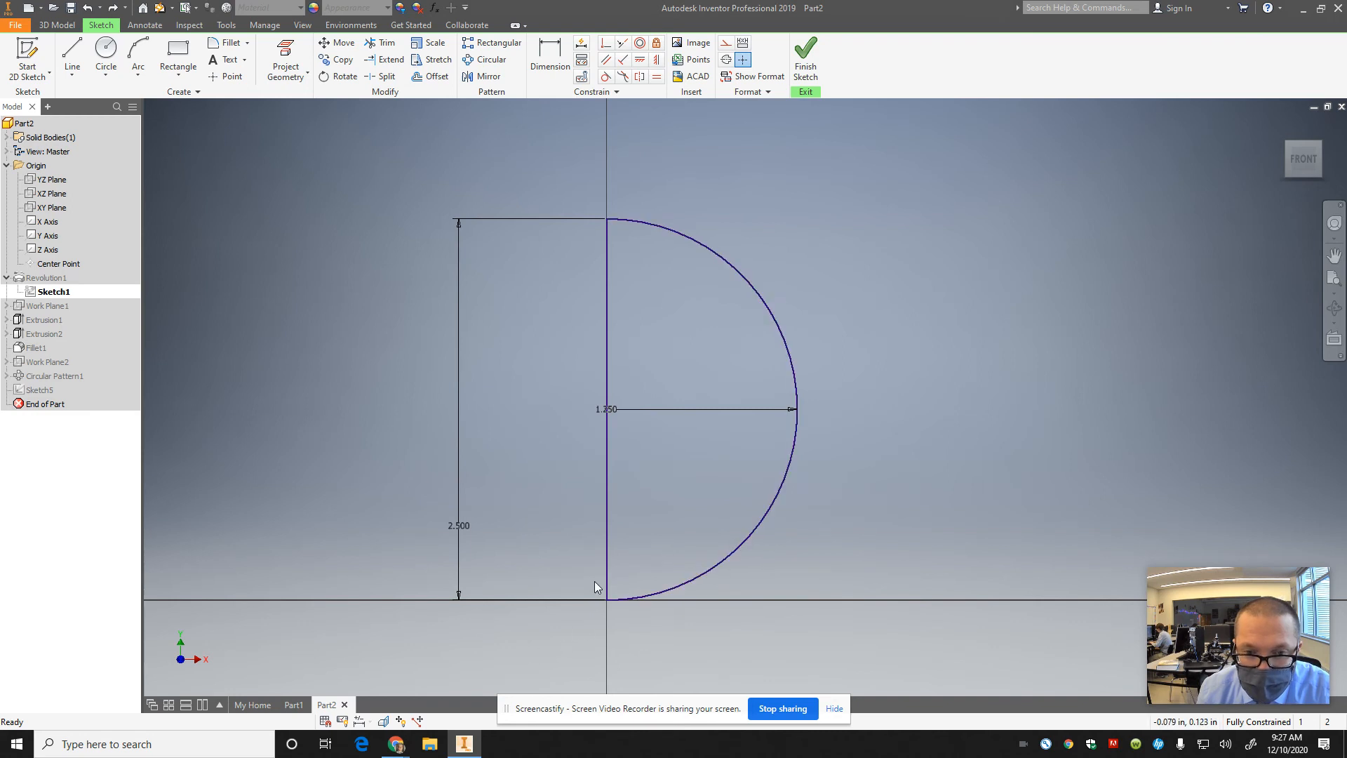
# Show the sketch constraints and delete the coincident constraint that ties the half-circle's lower endpoint to the origin
pyautogui.rightClick(608, 602)
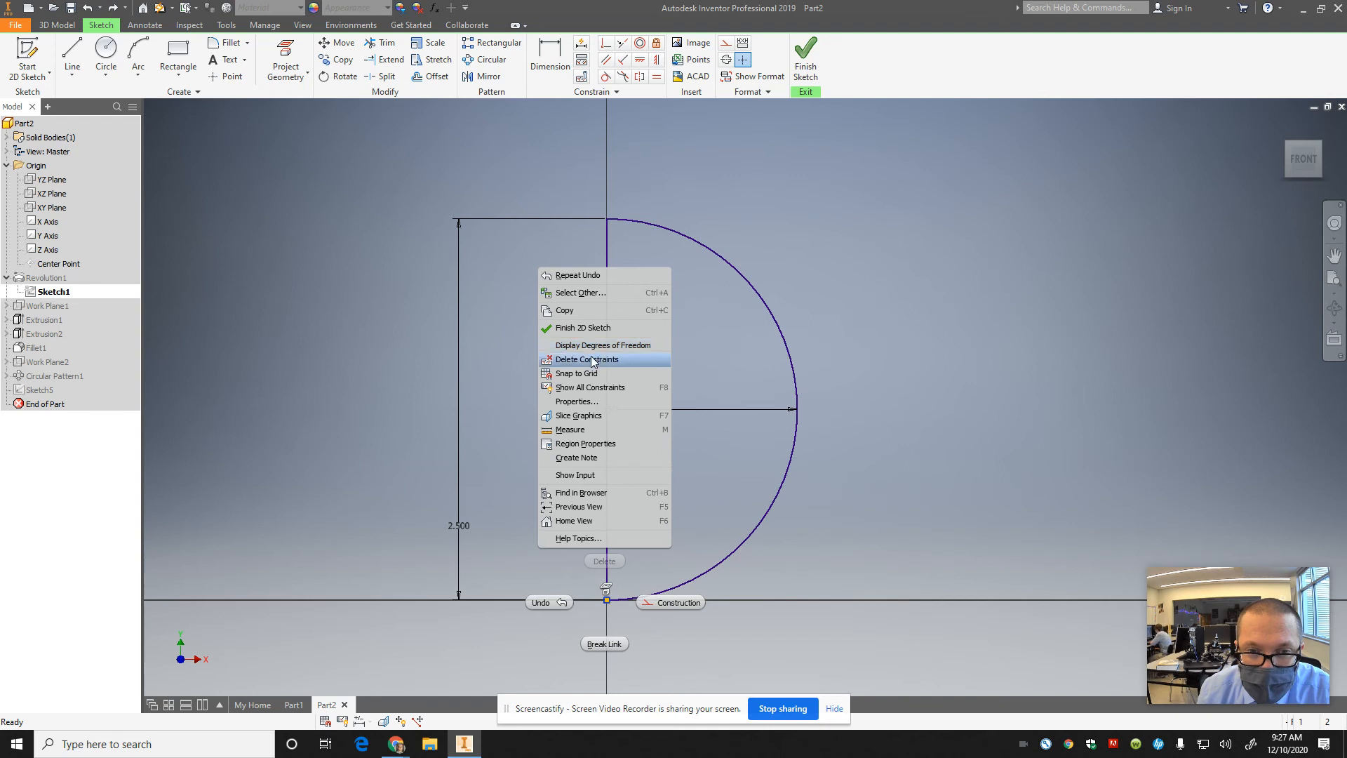
pyautogui.click(591, 391)
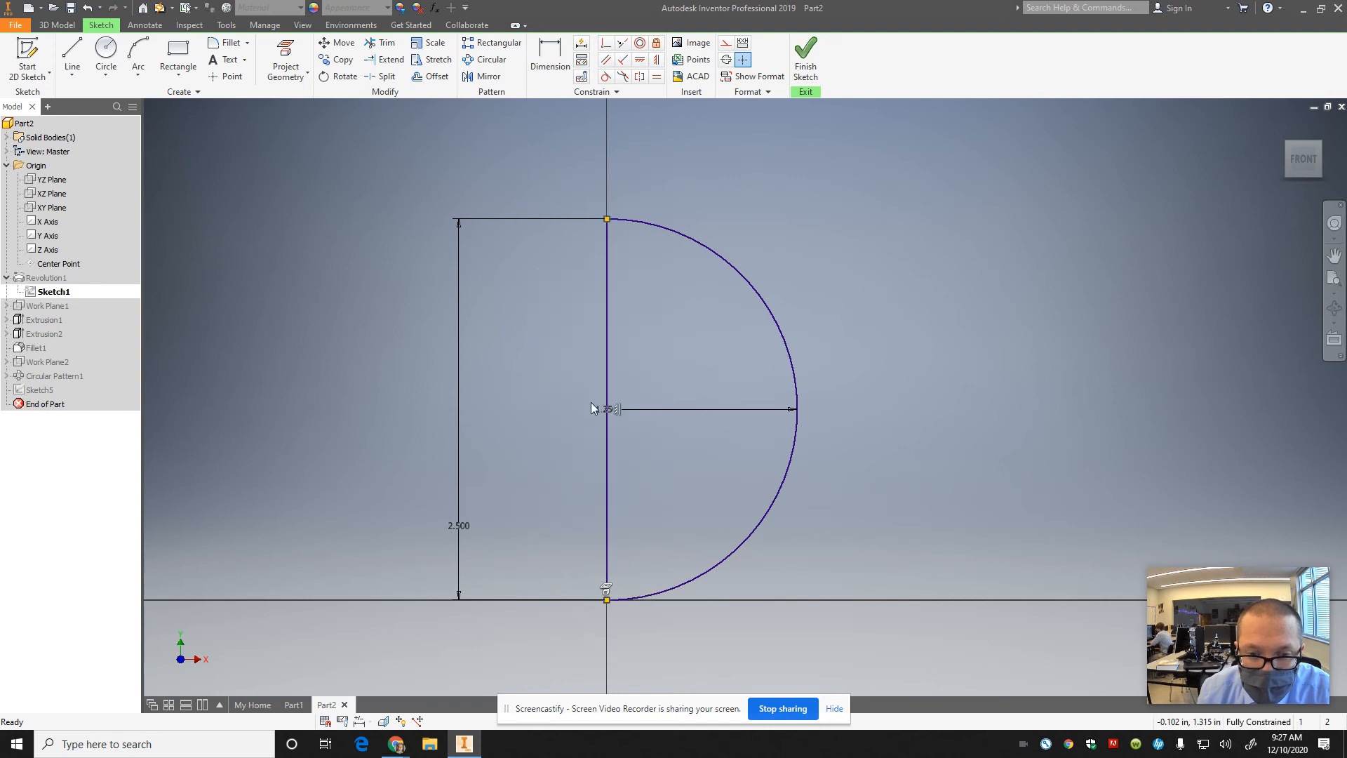
pyautogui.click(607, 589)
pyautogui.press('Delete')
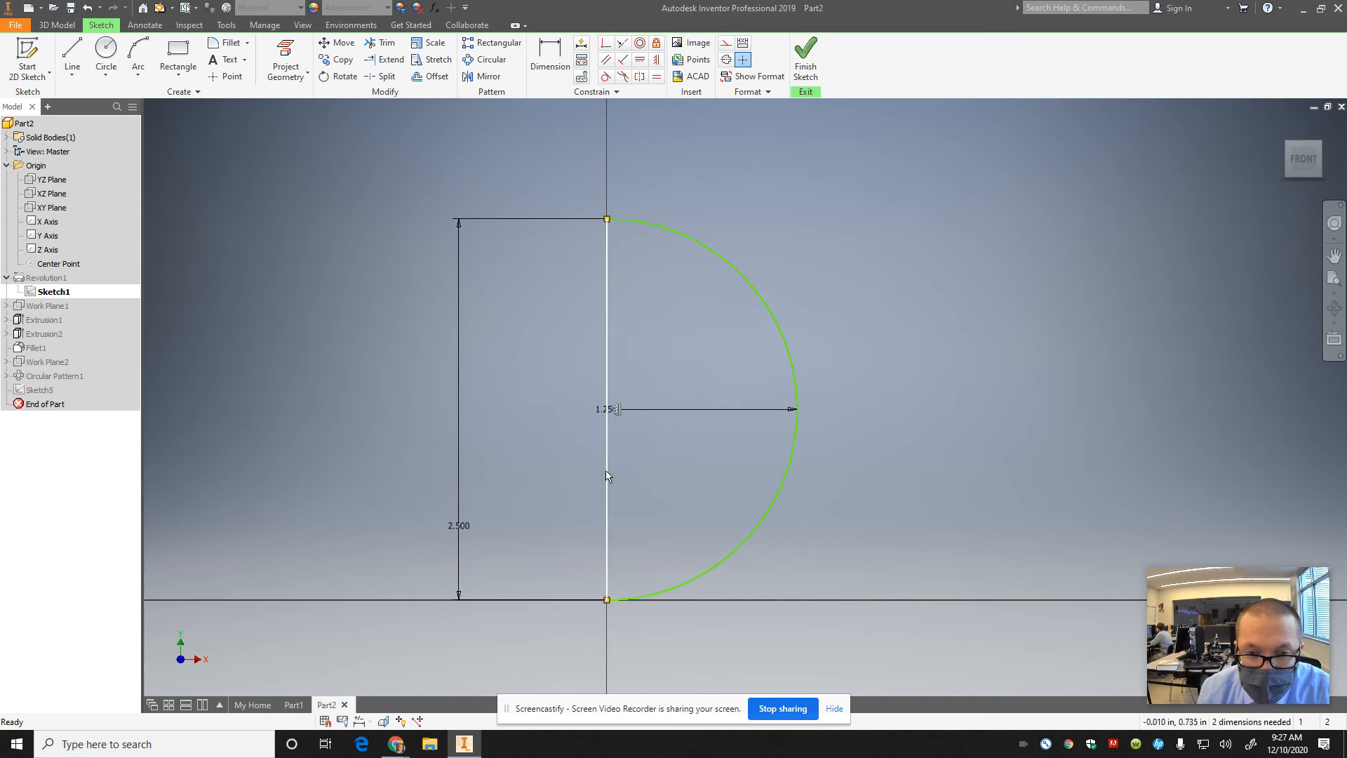
# Move the whole half-circle profile so the midpoint of its straight edge lies on the origin, and finish the sketch
pyautogui.moveTo(509, 158); pyautogui.dragTo(920, 695)
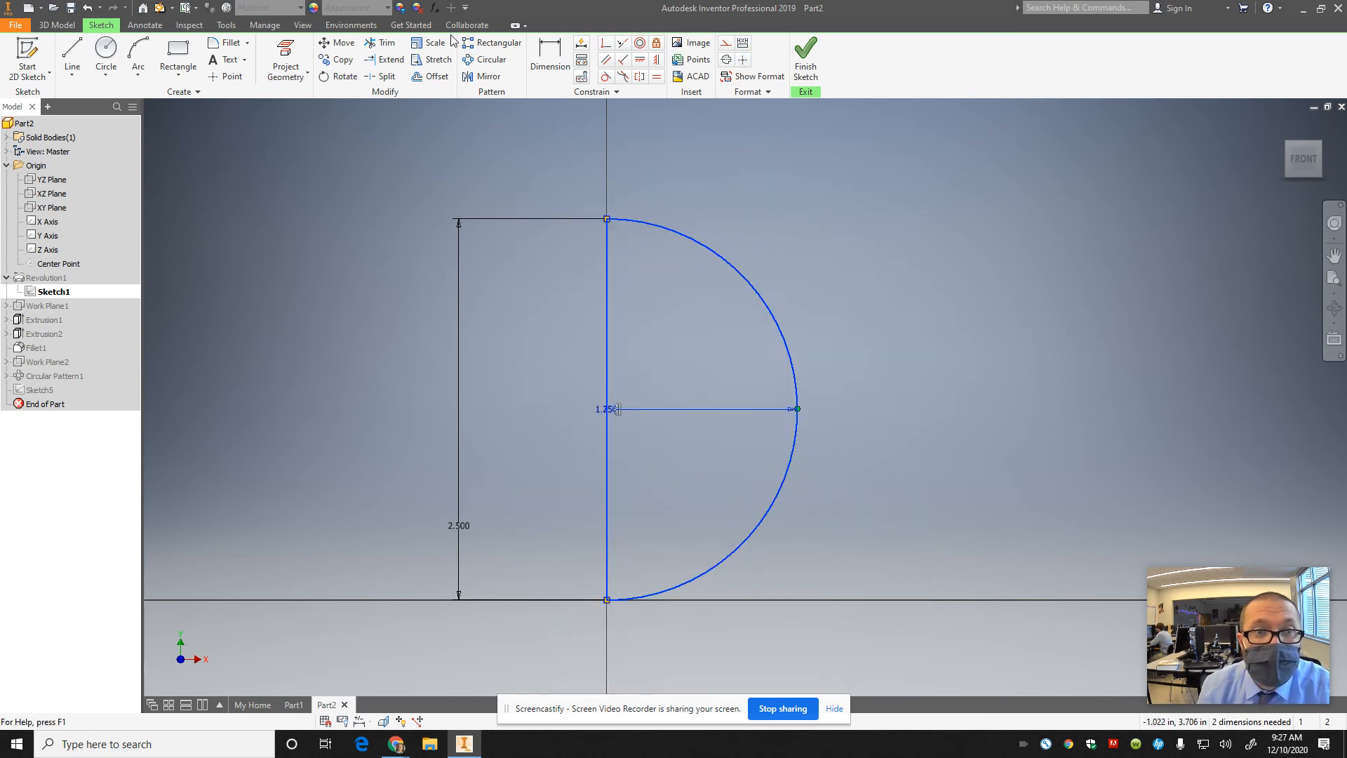
pyautogui.click(338, 46)
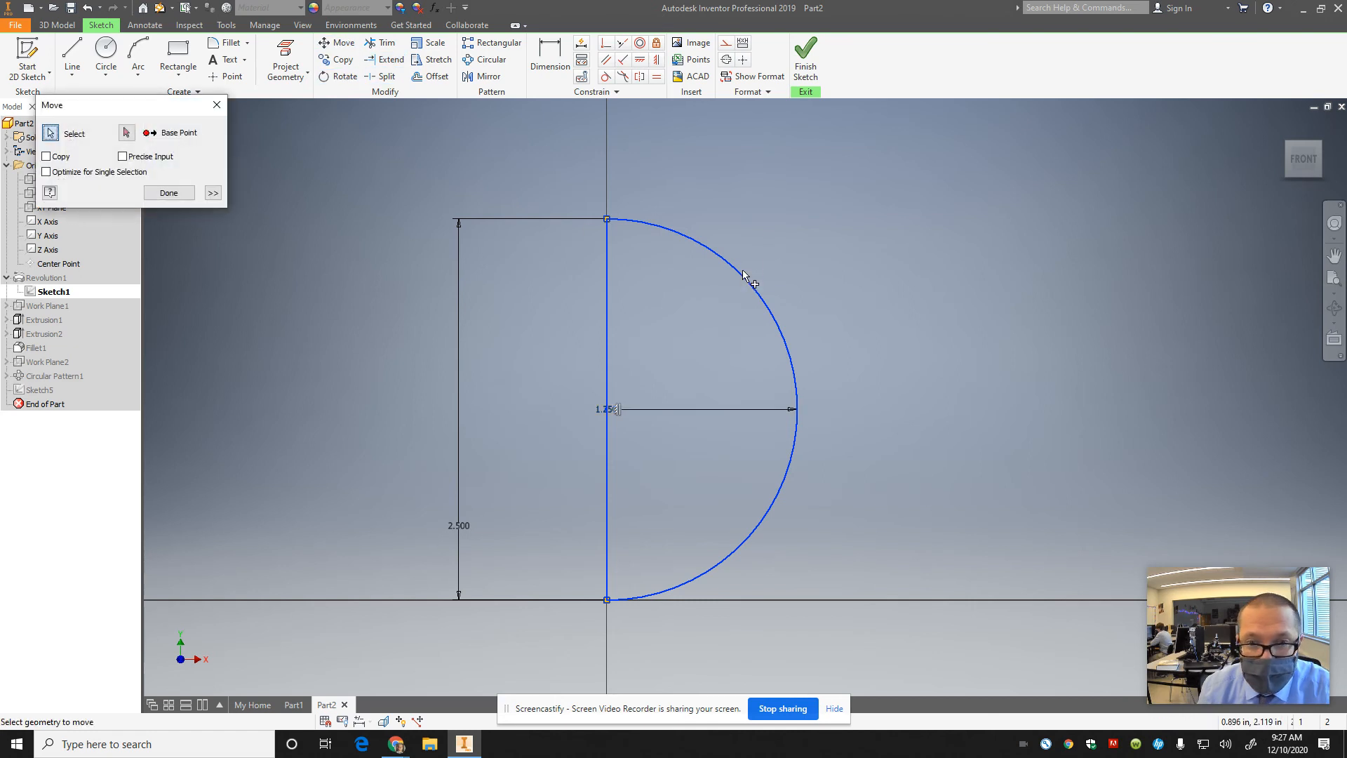
pyautogui.click(127, 133)
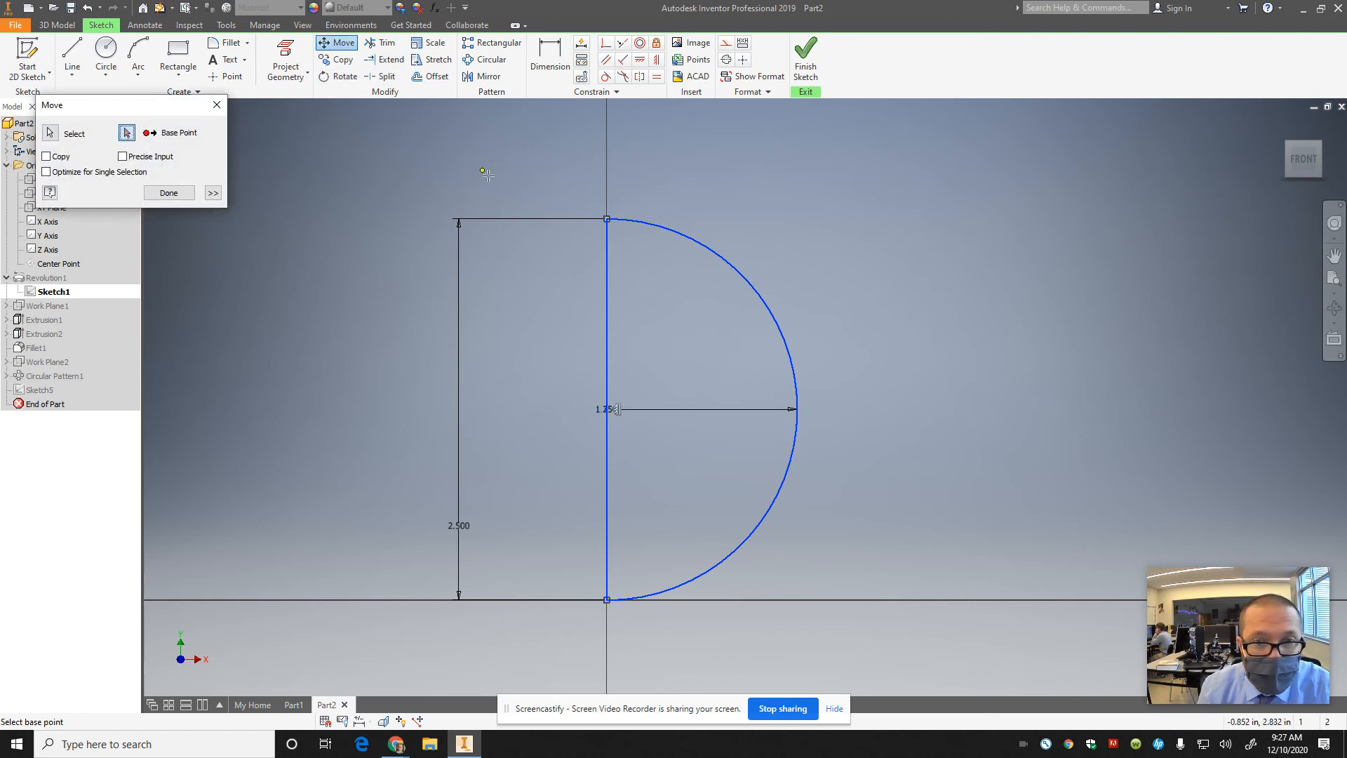
pyautogui.click(607, 409)
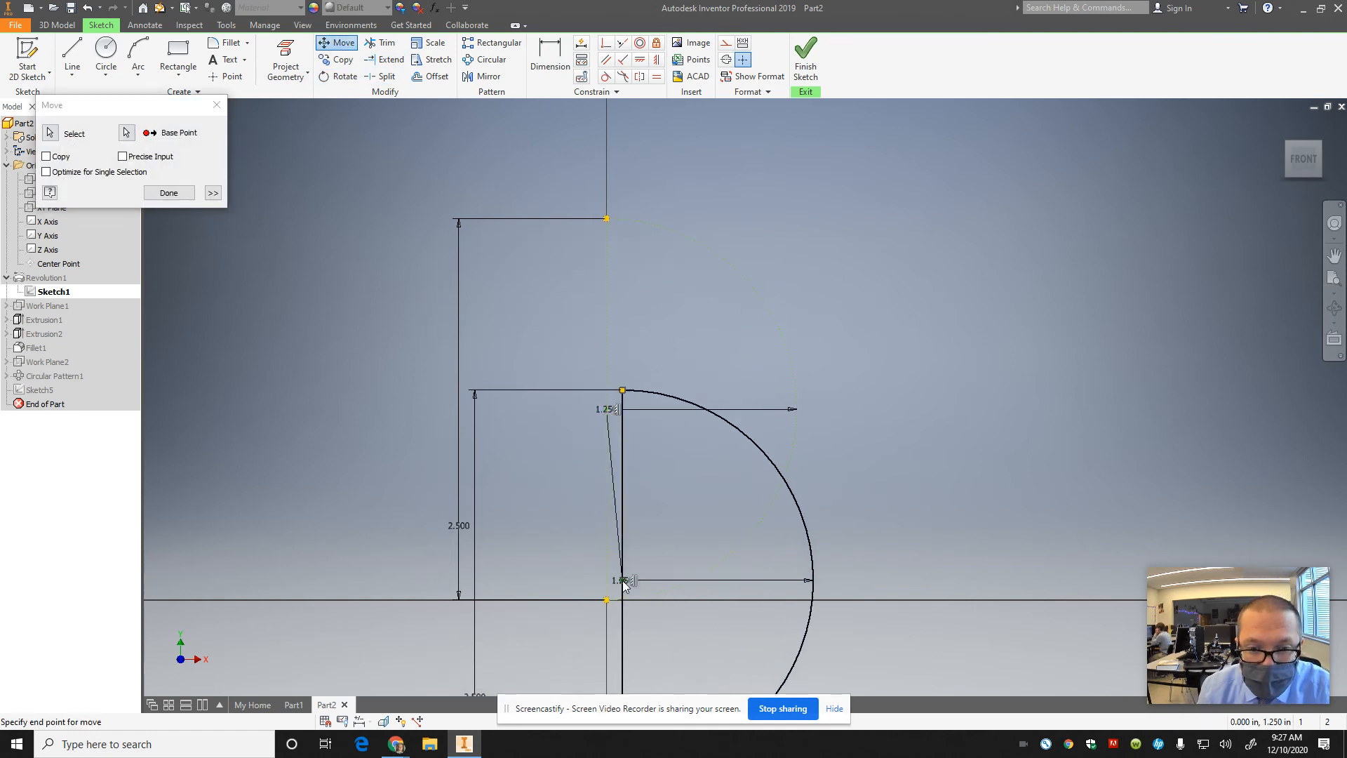
pyautogui.click(607, 600)
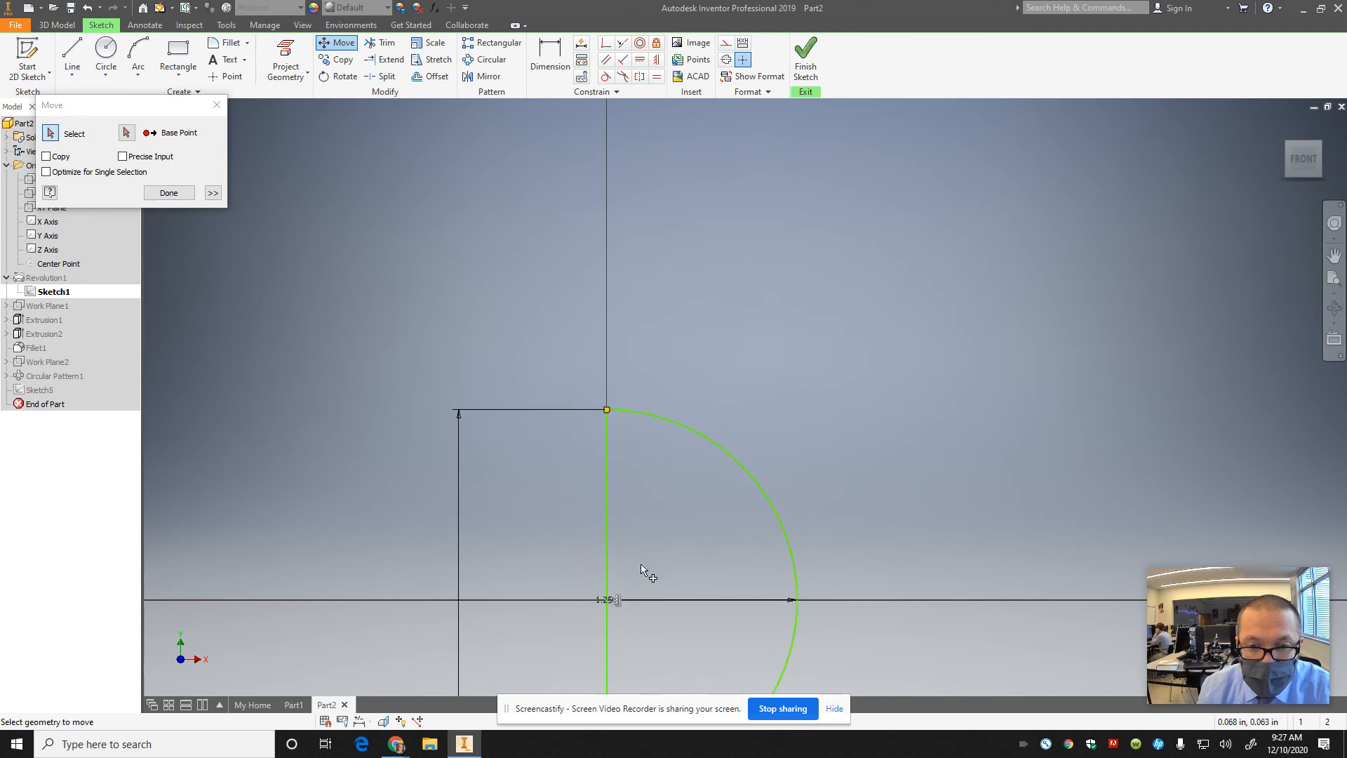
pyautogui.click(806, 62)
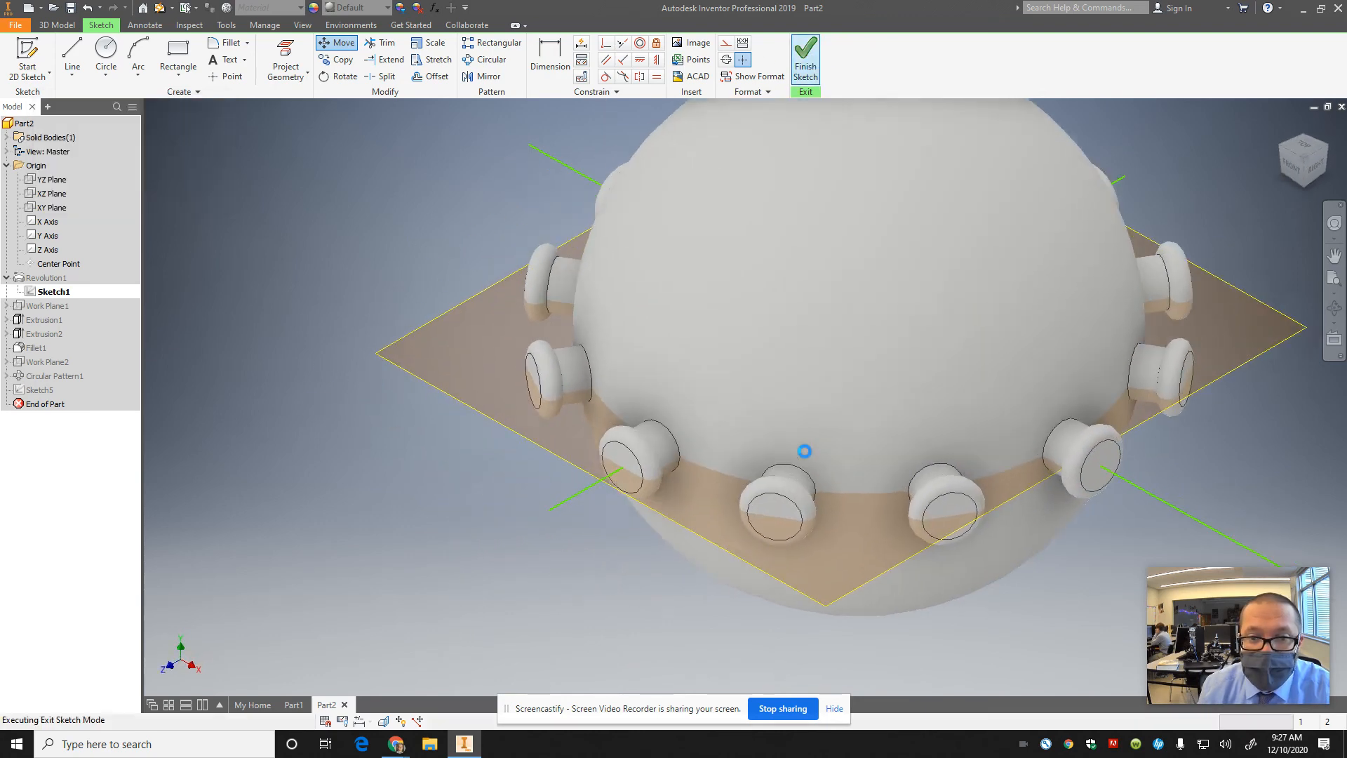
# Delete the crossed-lines sketch above the sphere and hide the work plane it was drawn on
pyautogui.scroll(-5, 839, 517)
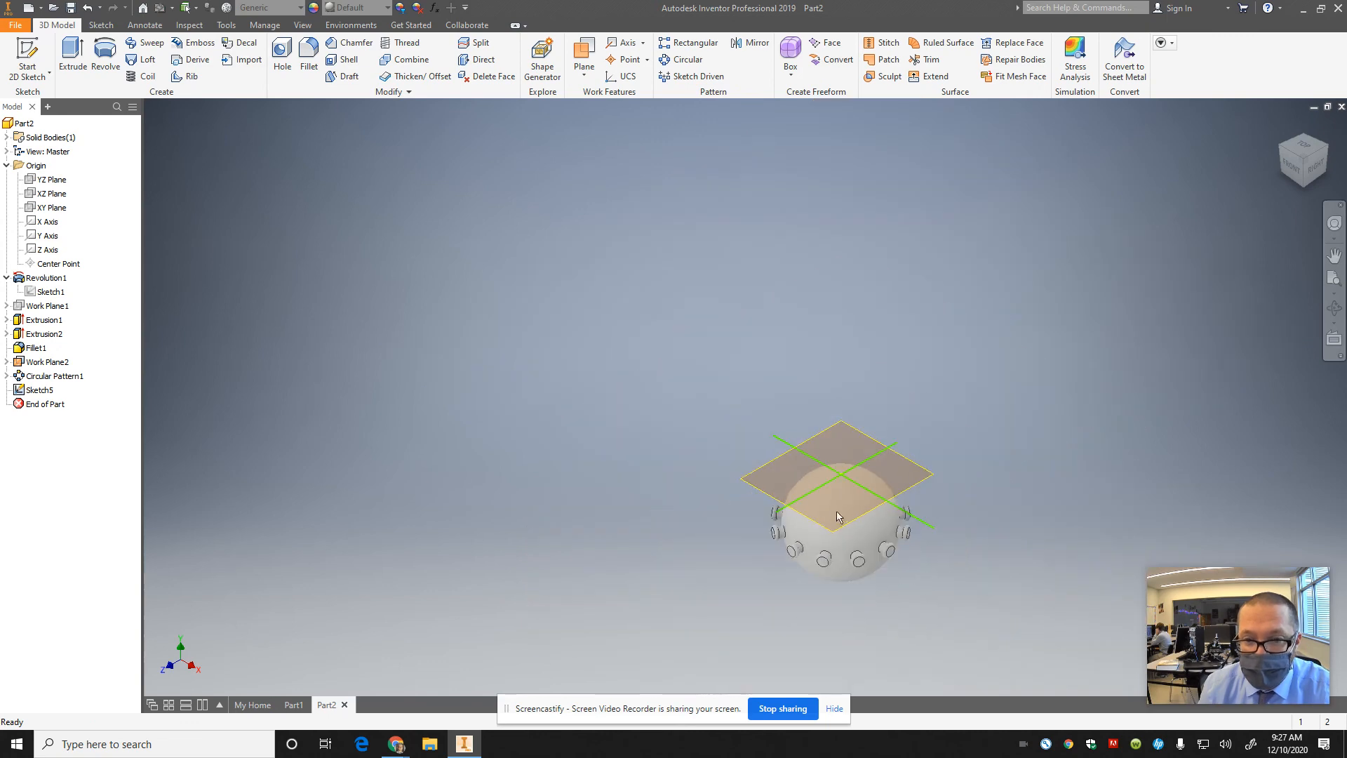
pyautogui.rightClick(21, 390)
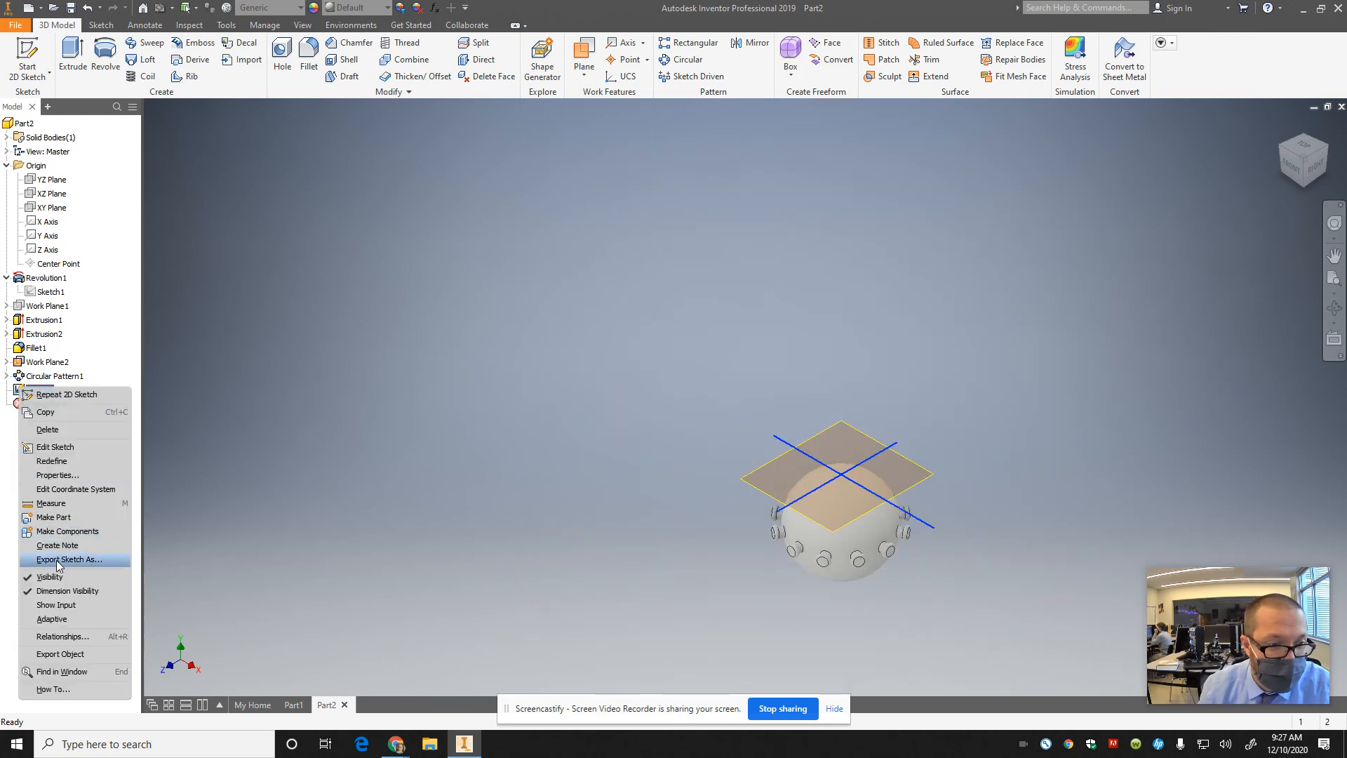
pyautogui.click(56, 438)
pyautogui.press('Delete')
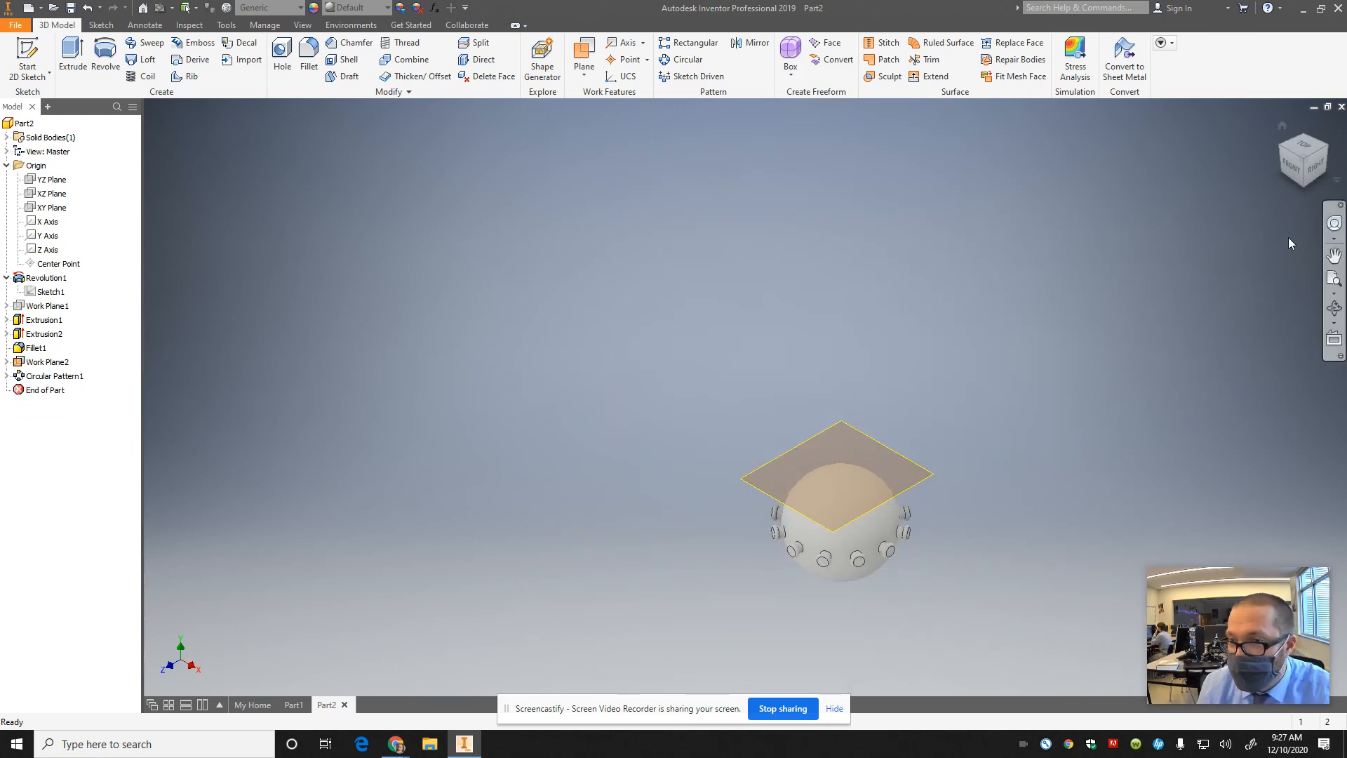
pyautogui.rightClick(24, 362)
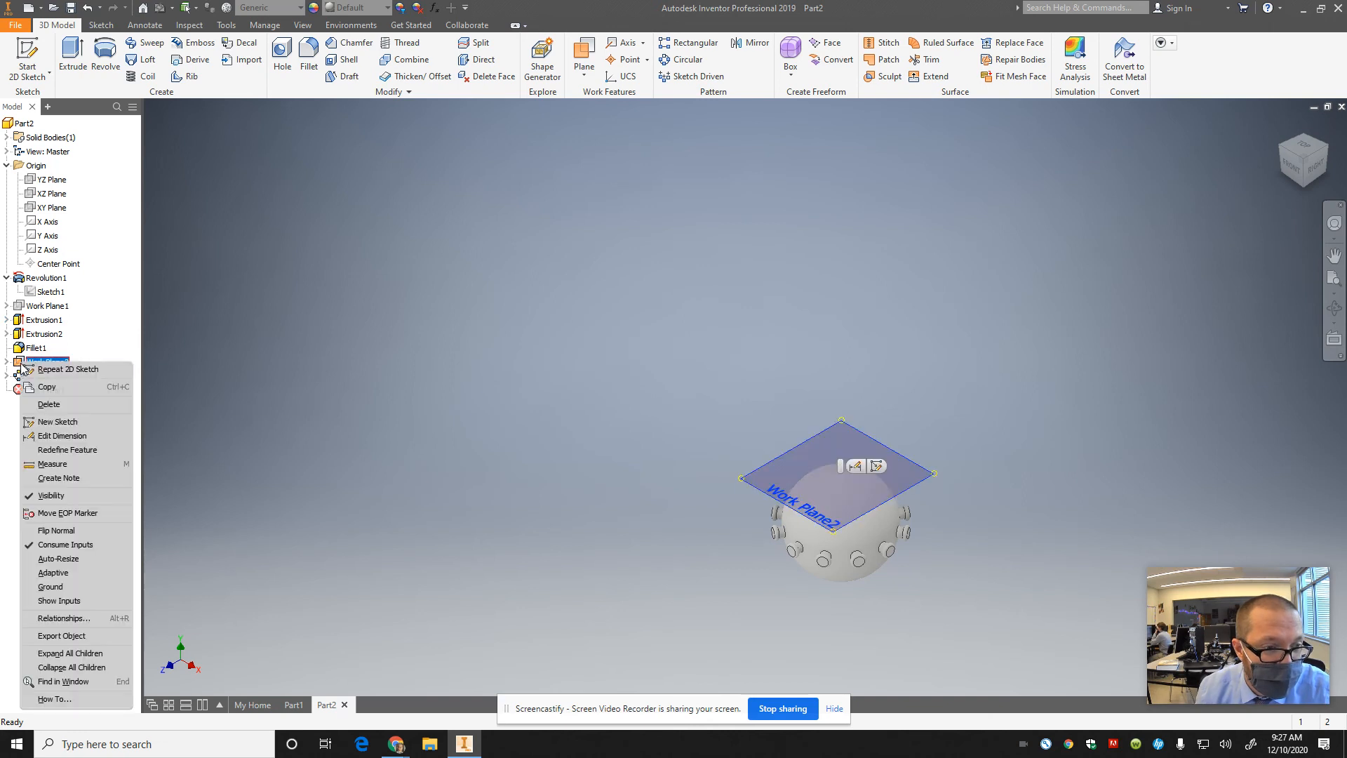
pyautogui.click(51, 496)
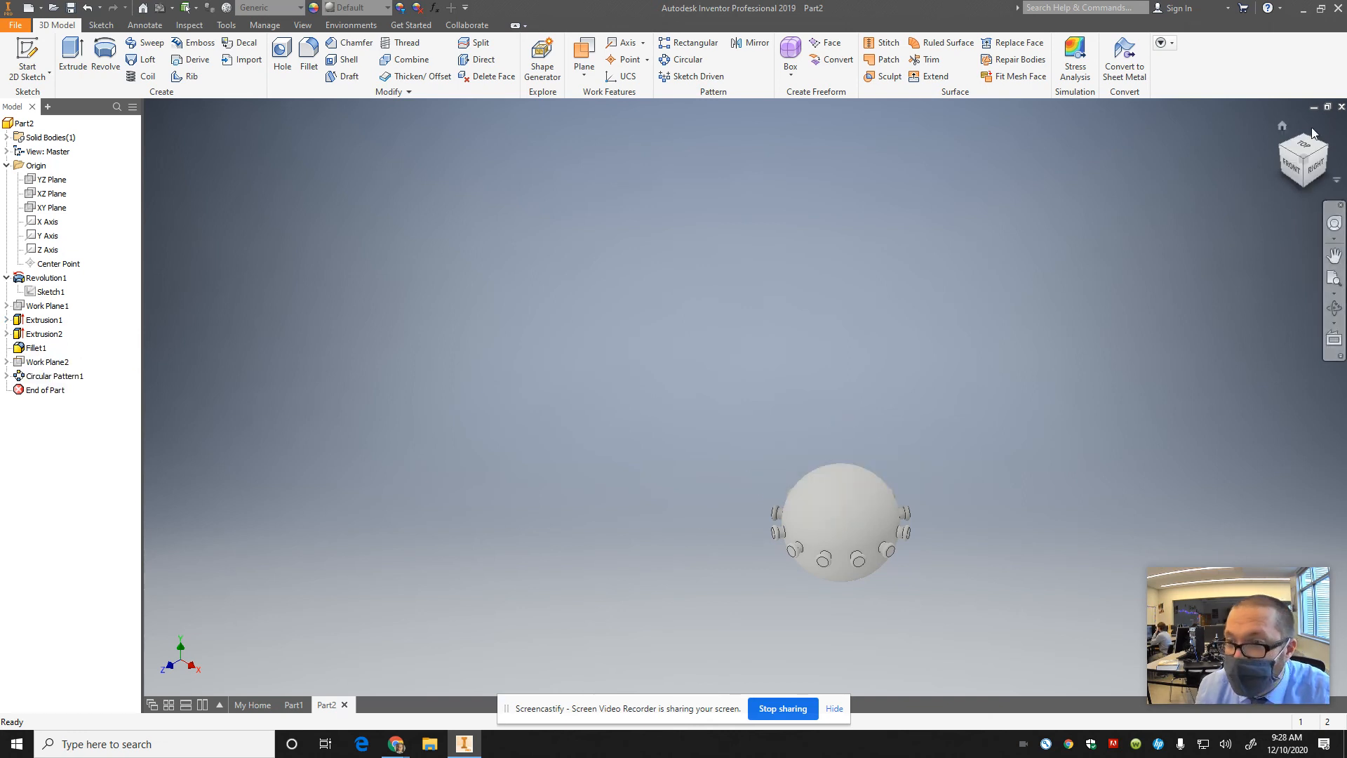
pyautogui.click(1281, 127)
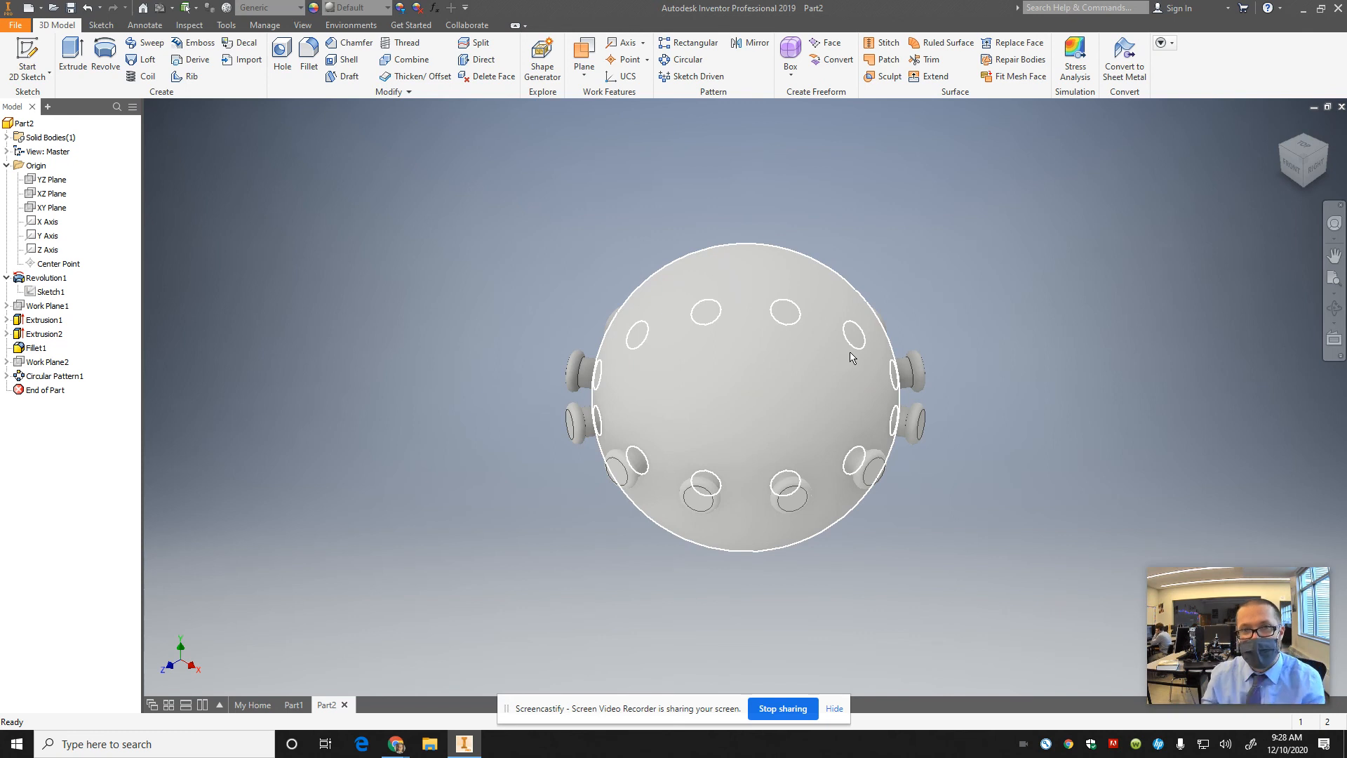
# Circular-pattern the neck, end disc and fillet of the original knob around the X axis with 12 occurrences over 360 degrees
pyautogui.click(691, 62)
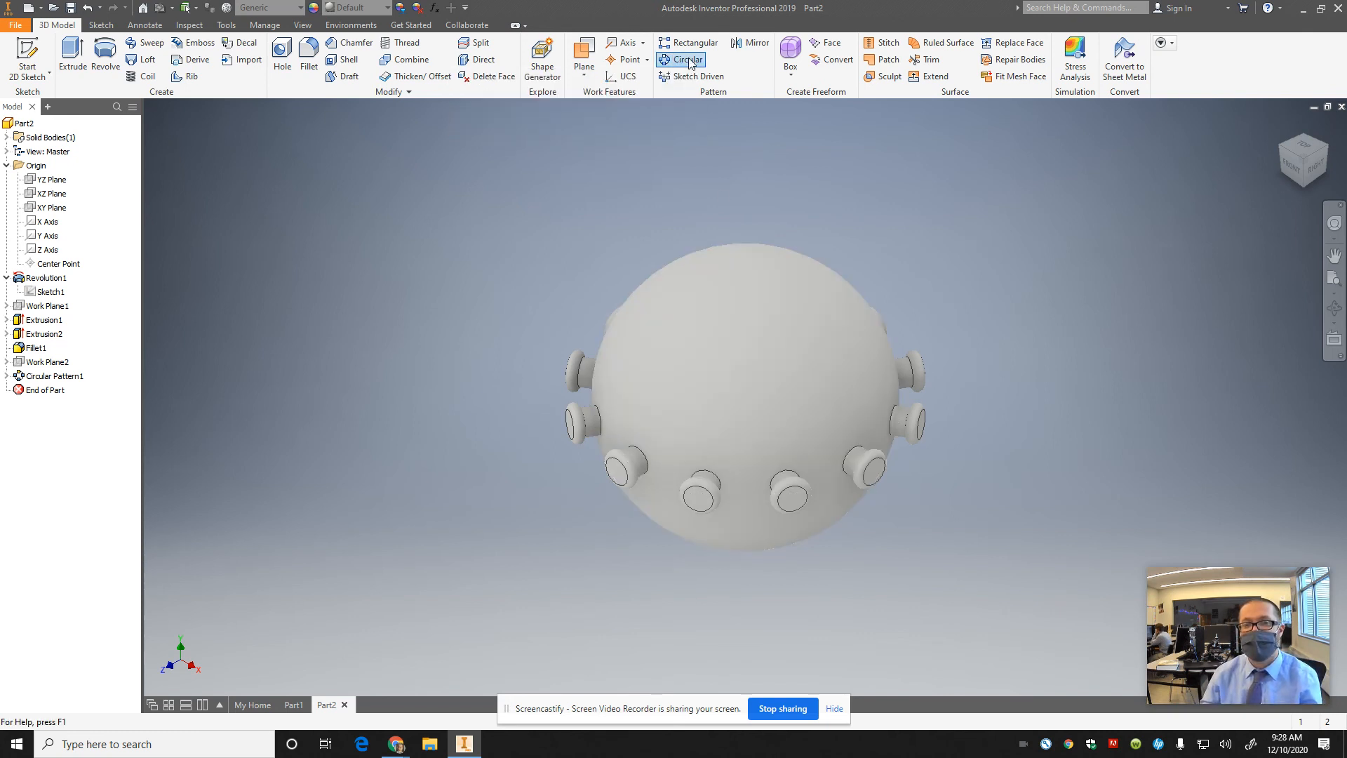
pyautogui.click(628, 466)
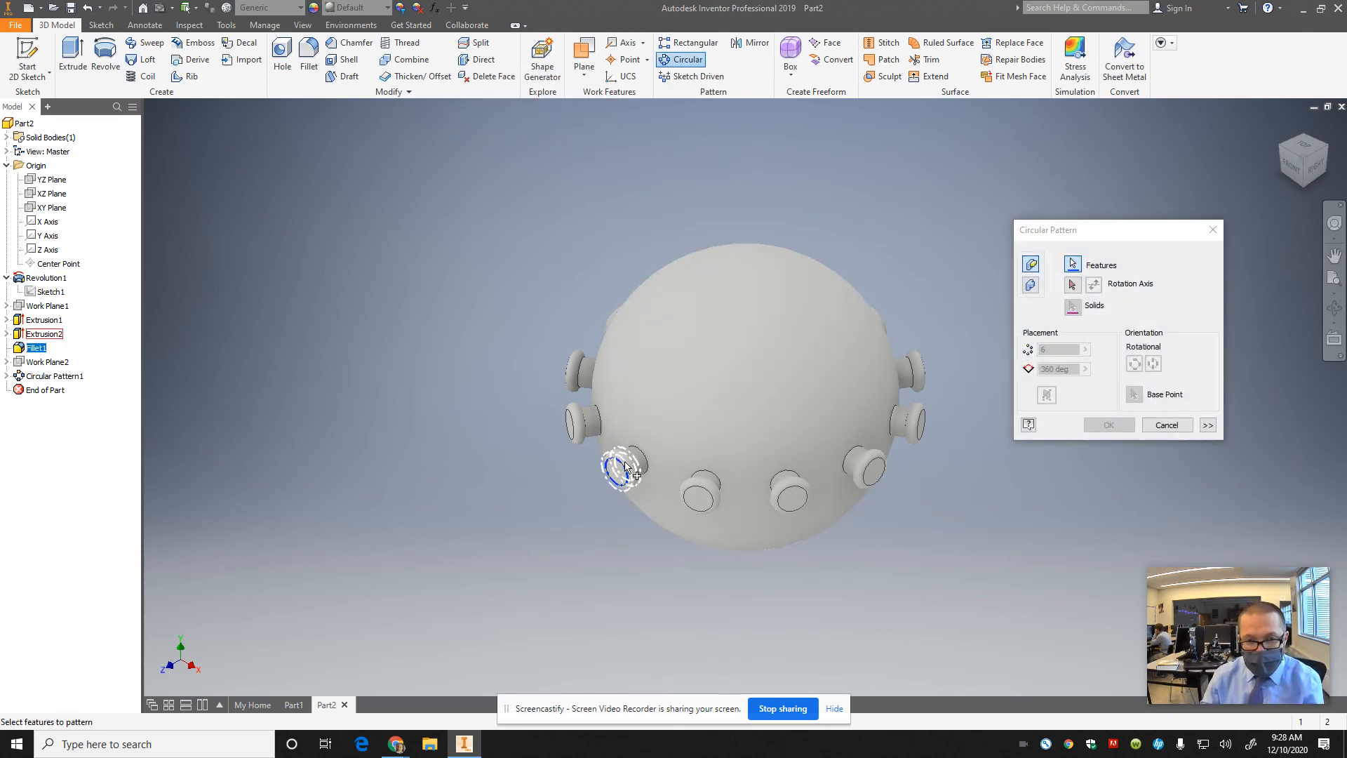
pyautogui.click(637, 464)
pyautogui.click(636, 463)
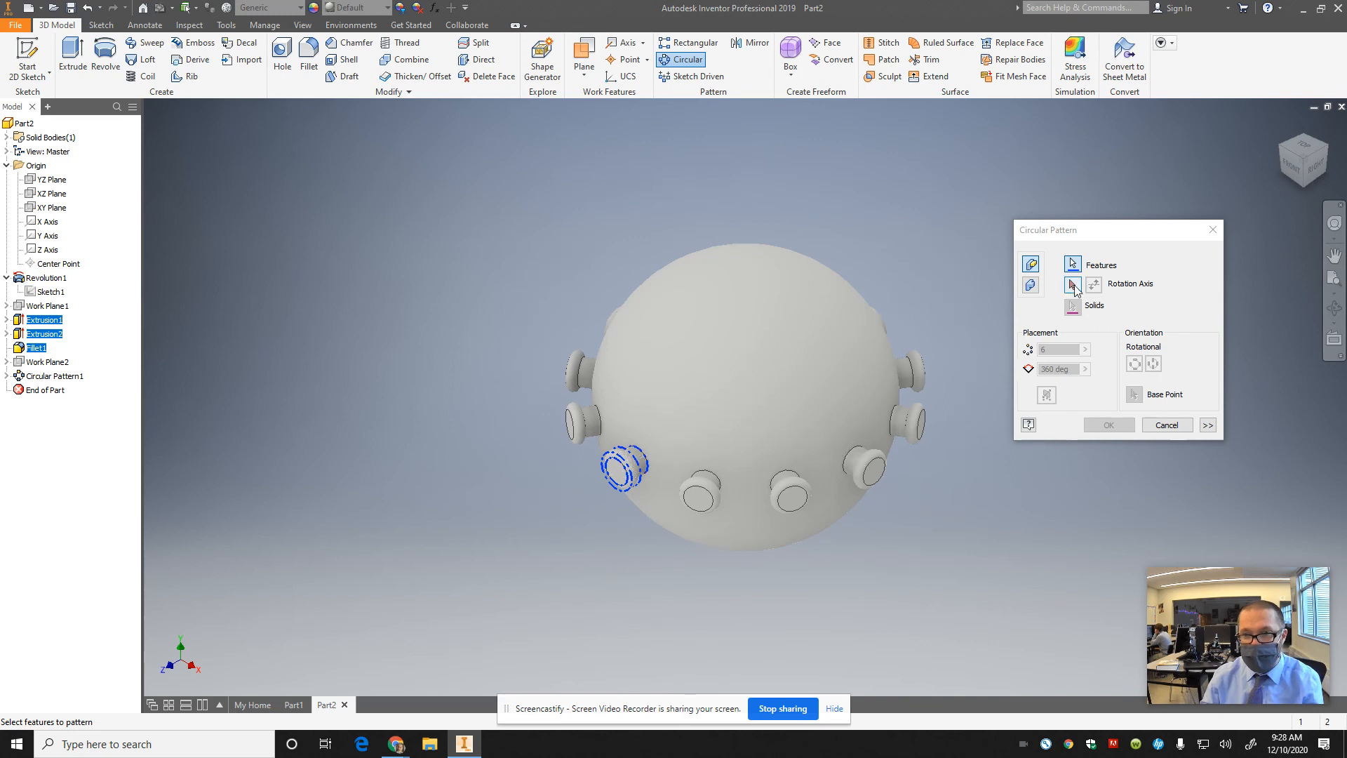
pyautogui.click(34, 223)
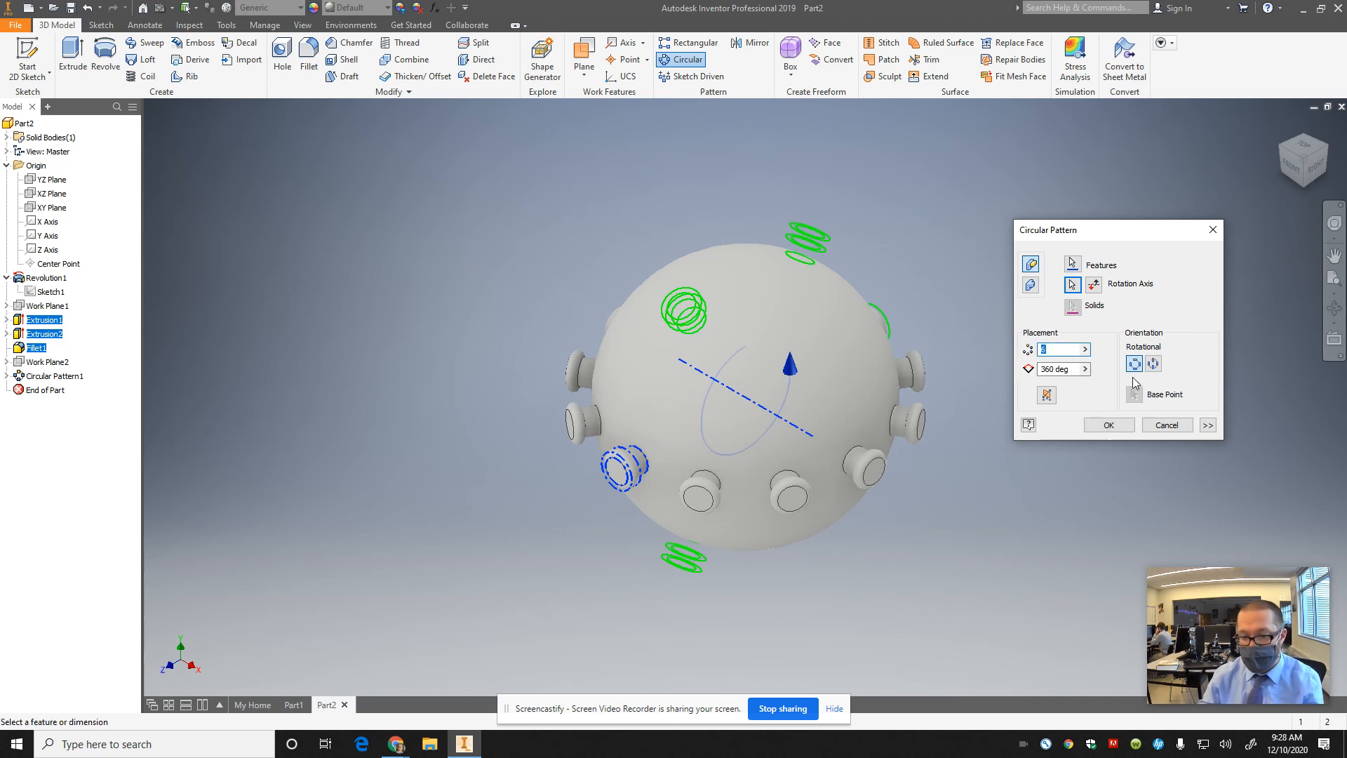
pyautogui.write('12')
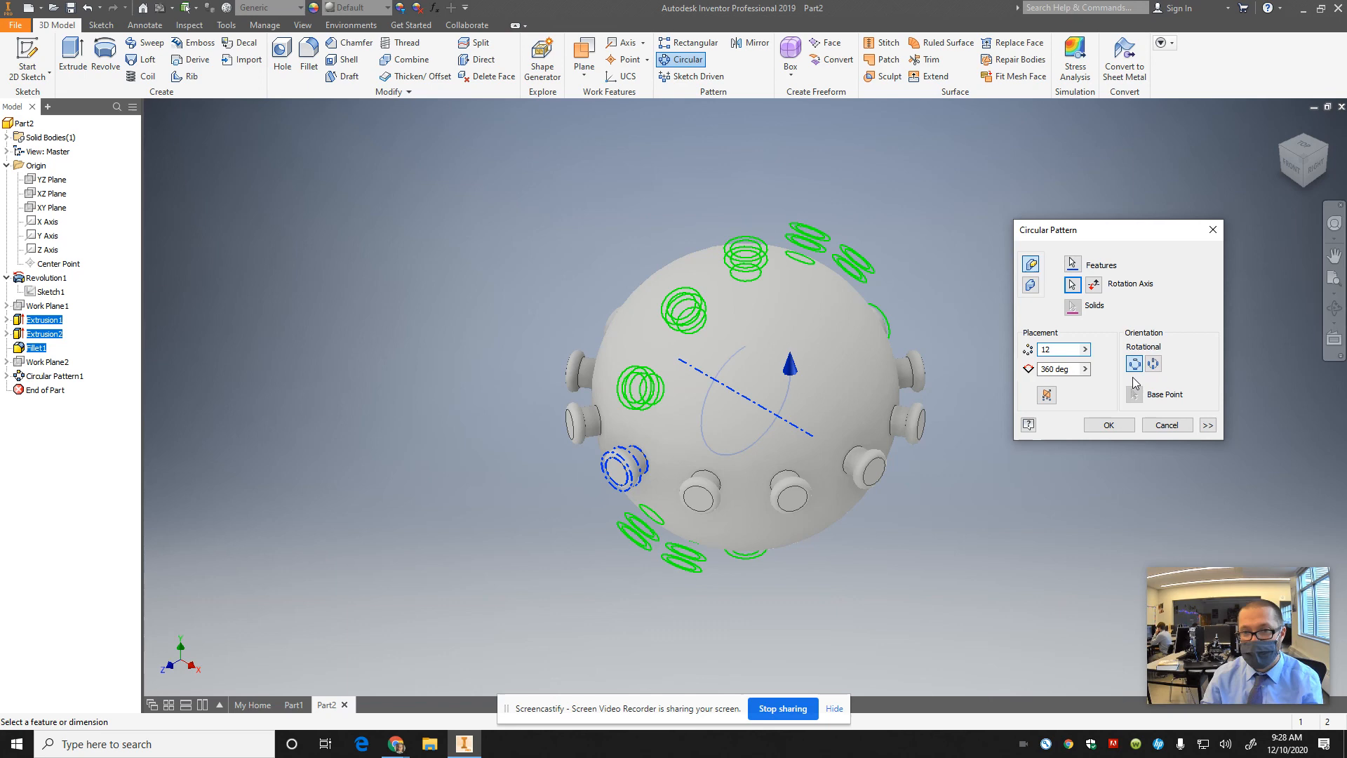
pyautogui.click(1107, 424)
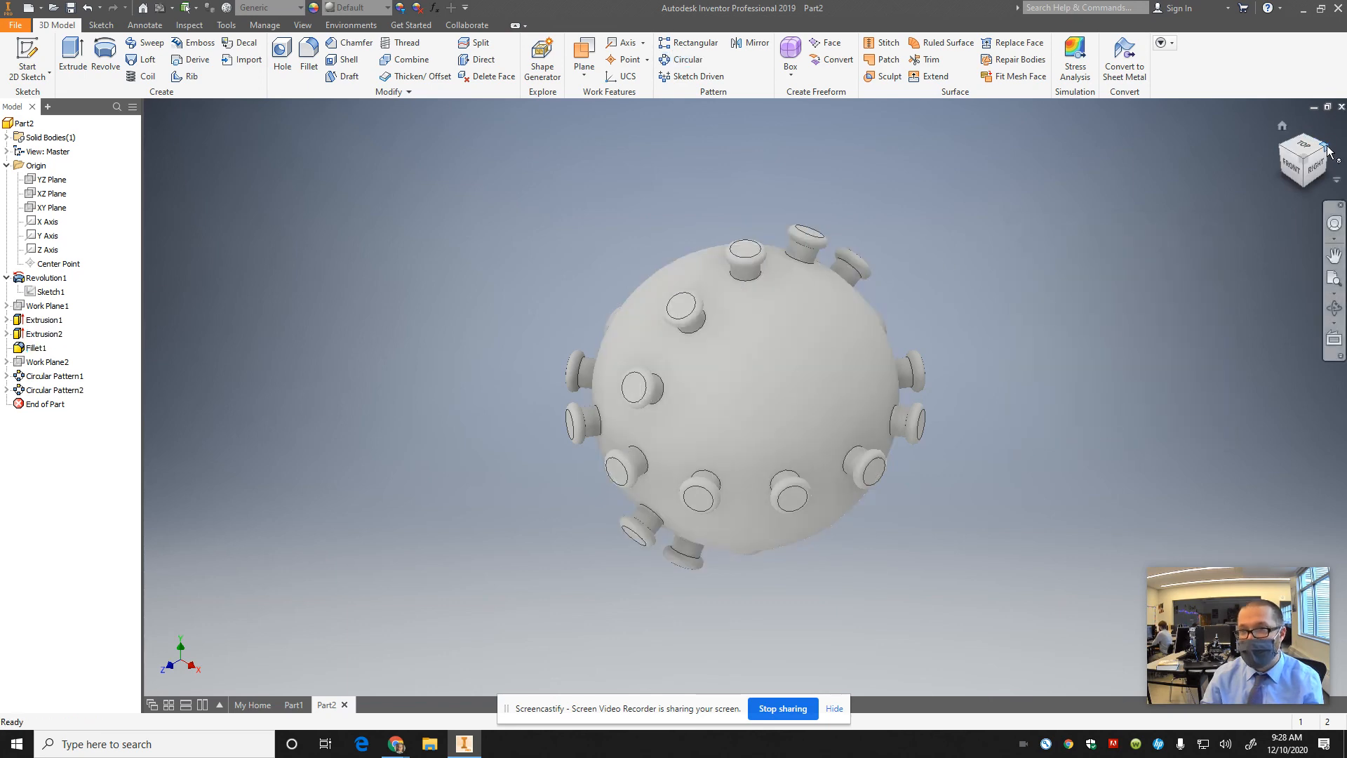
pyautogui.moveTo(1263, 133)
pyautogui.keyDown('shift'); pyautogui.mouseDown(button='middle')
pyautogui.moveTo(984, 125)
pyautogui.moveTo(1038, 176)
pyautogui.mouseUp(button='middle'); pyautogui.keyUp('shift')
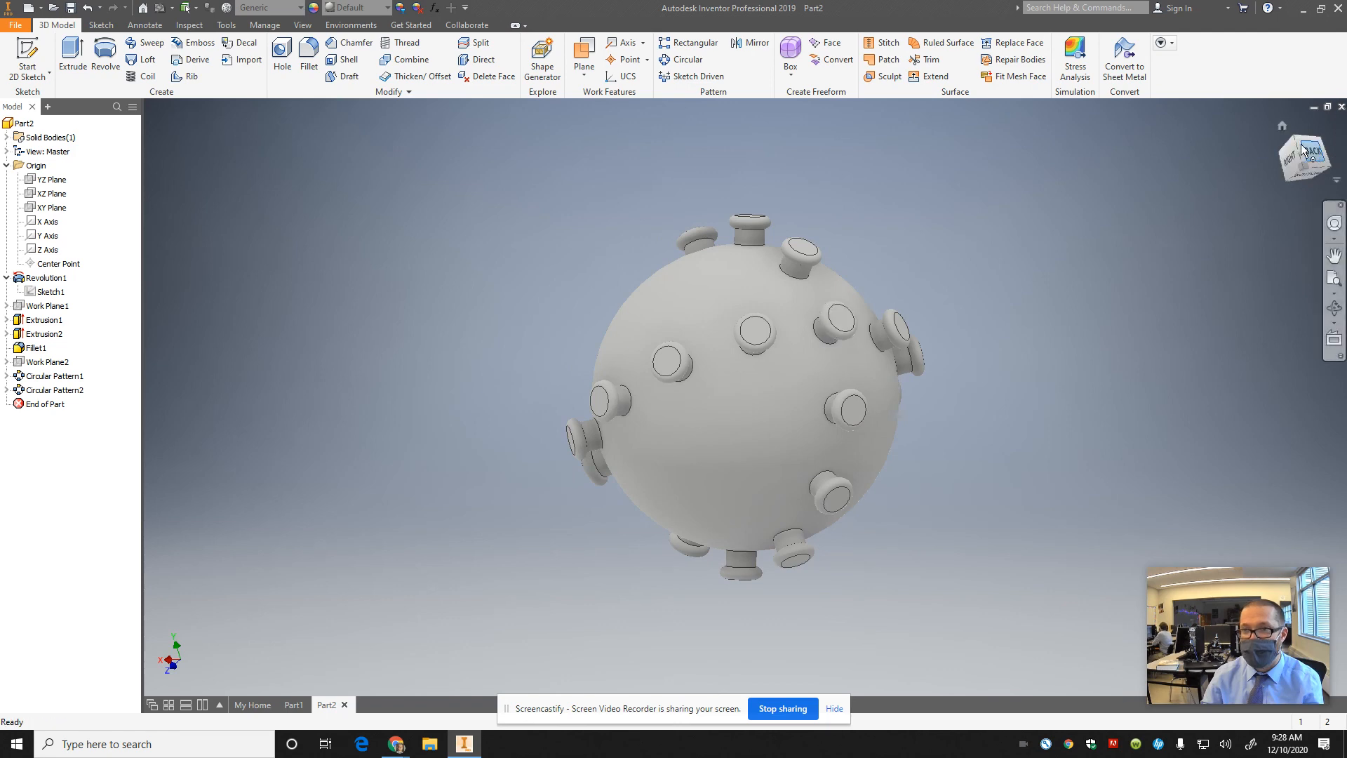
pyautogui.moveTo(1295, 137)
pyautogui.keyDown('shift'); pyautogui.mouseDown(button='middle')
pyautogui.moveTo(1338, 190)
pyautogui.moveTo(302, 221)
pyautogui.moveTo(469, 193)
pyautogui.moveTo(535, 161)
pyautogui.moveTo(1055, 183)
pyautogui.moveTo(1134, 213)
pyautogui.moveTo(1155, 248)
pyautogui.moveTo(1142, 324)
pyautogui.mouseUp(button='middle'); pyautogui.keyUp('shift')
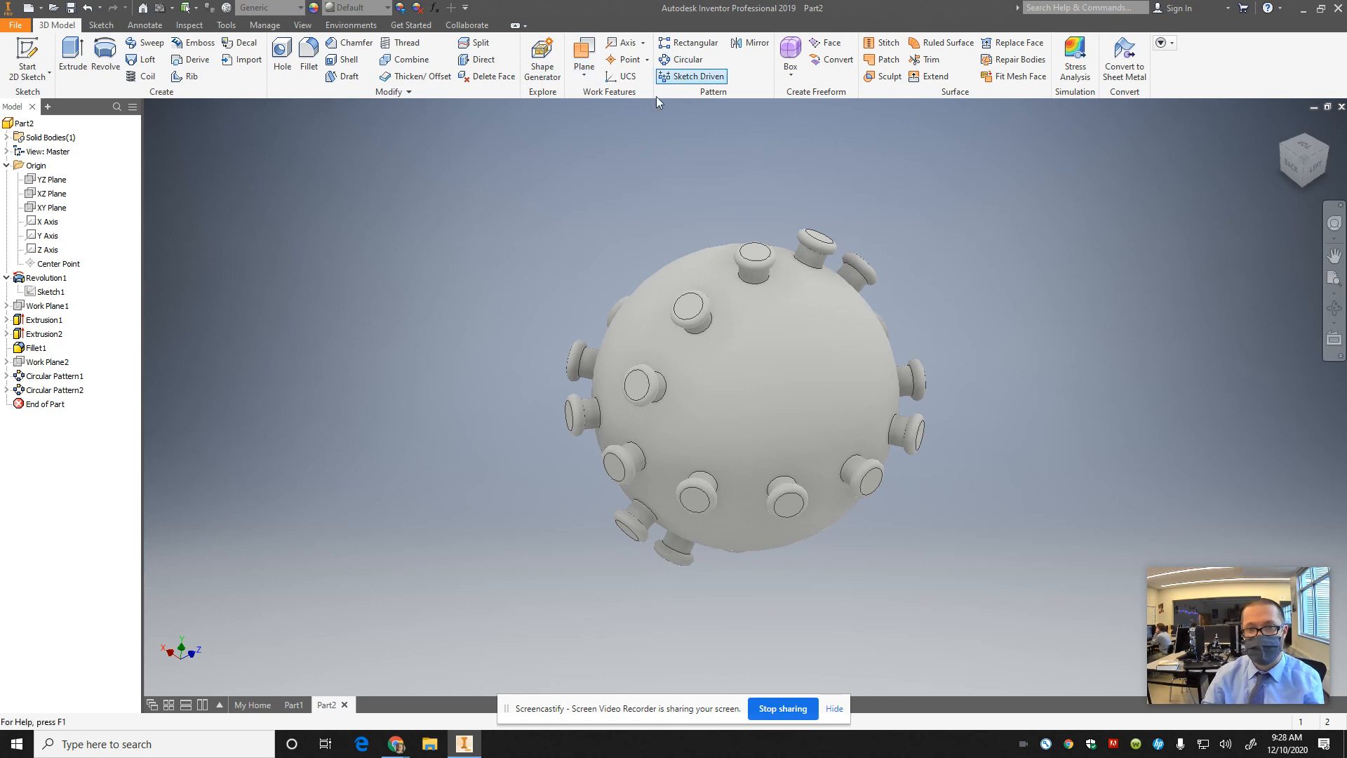
pyautogui.click(706, 58)
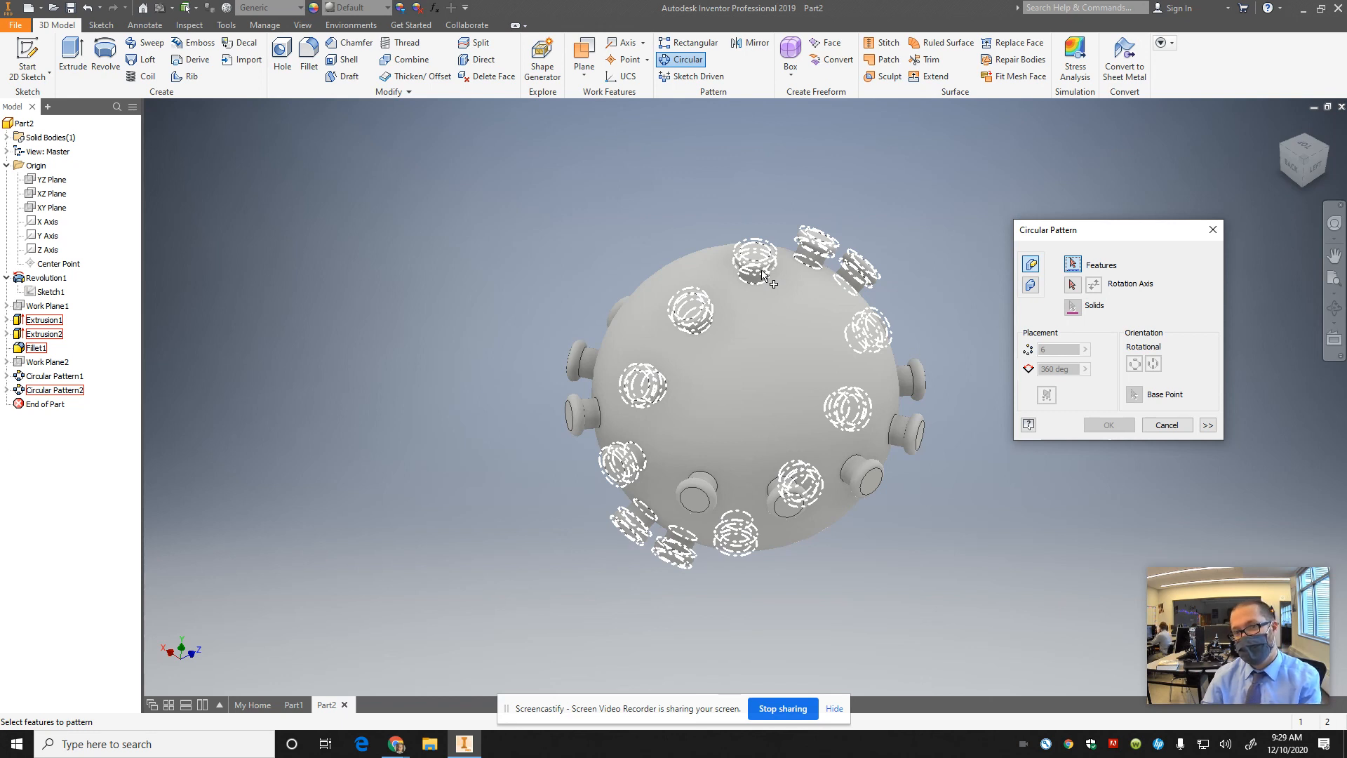
pyautogui.click(762, 275)
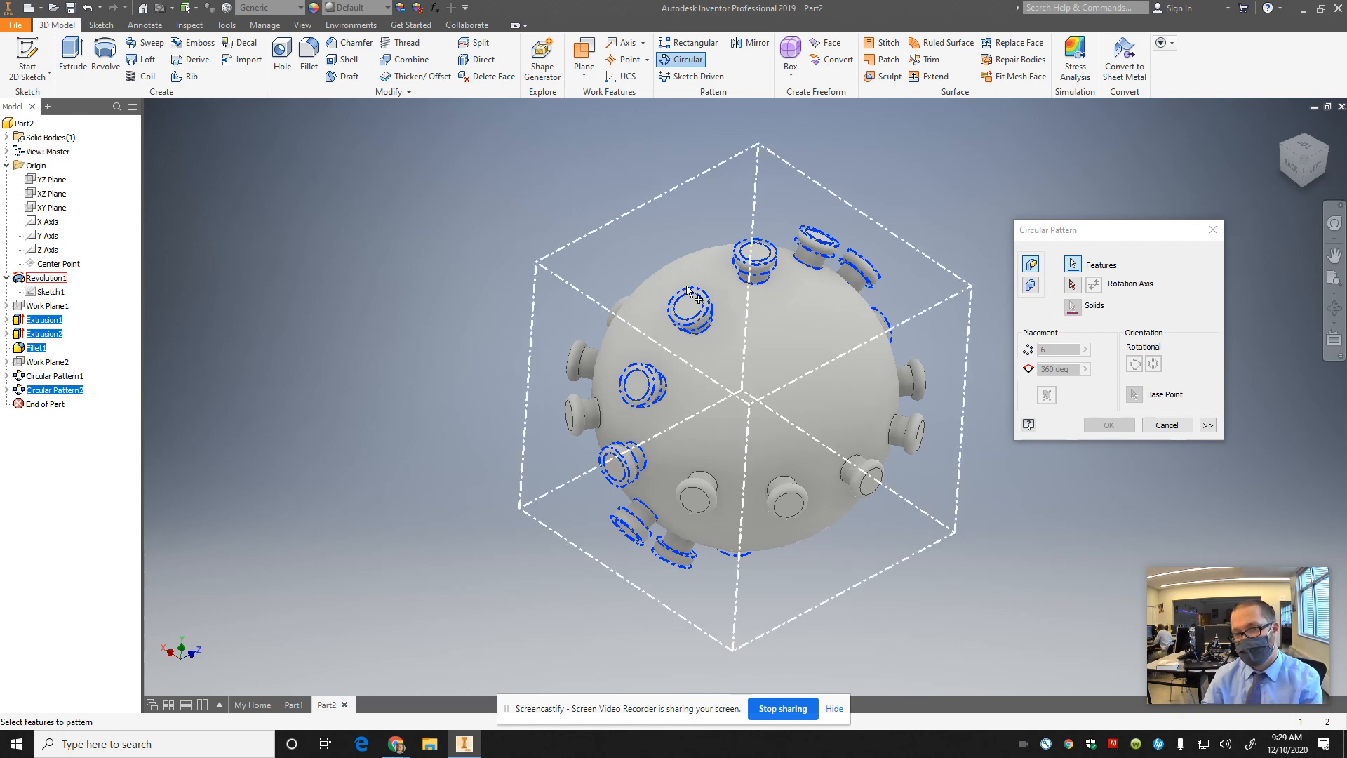
pyautogui.click(1164, 425)
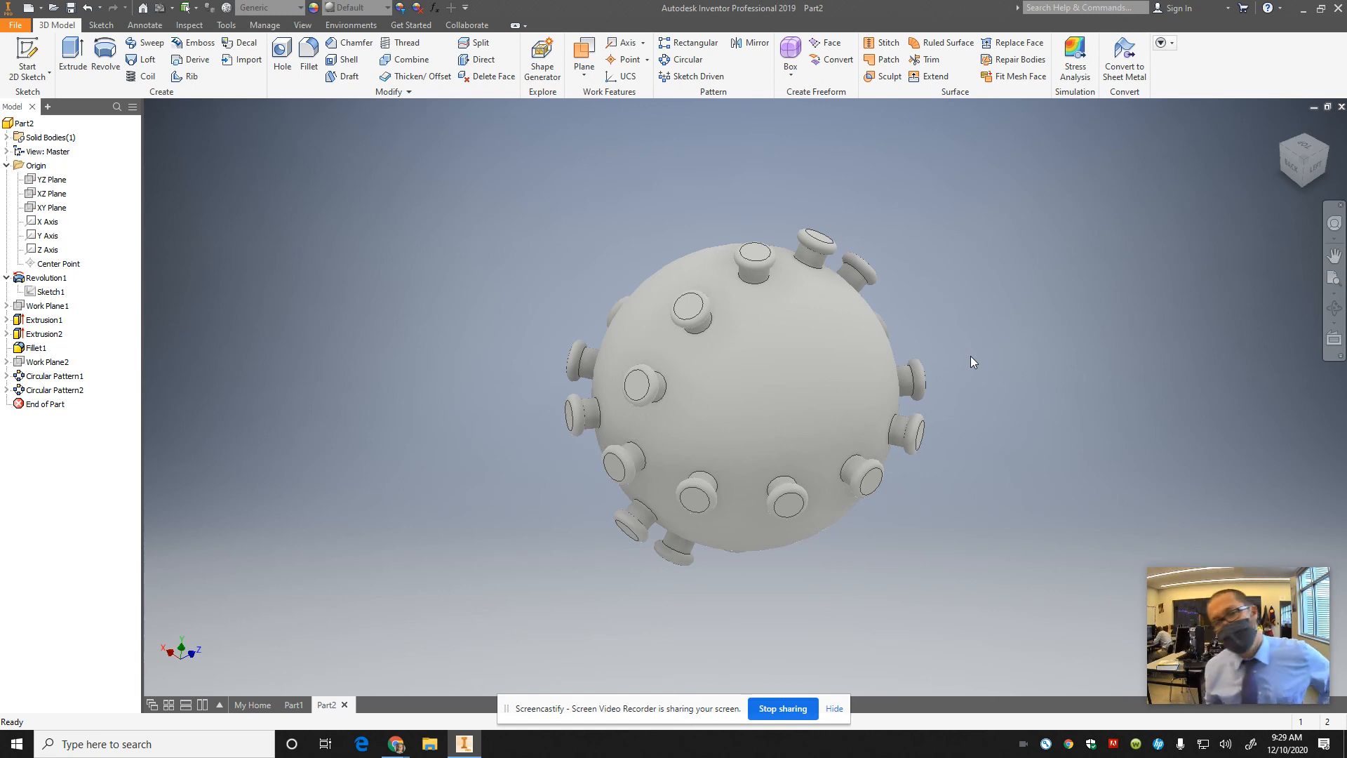
# Start another circular pattern for a knob of the ring around the X axis
pyautogui.click(705, 329)
pyautogui.click(705, 329)
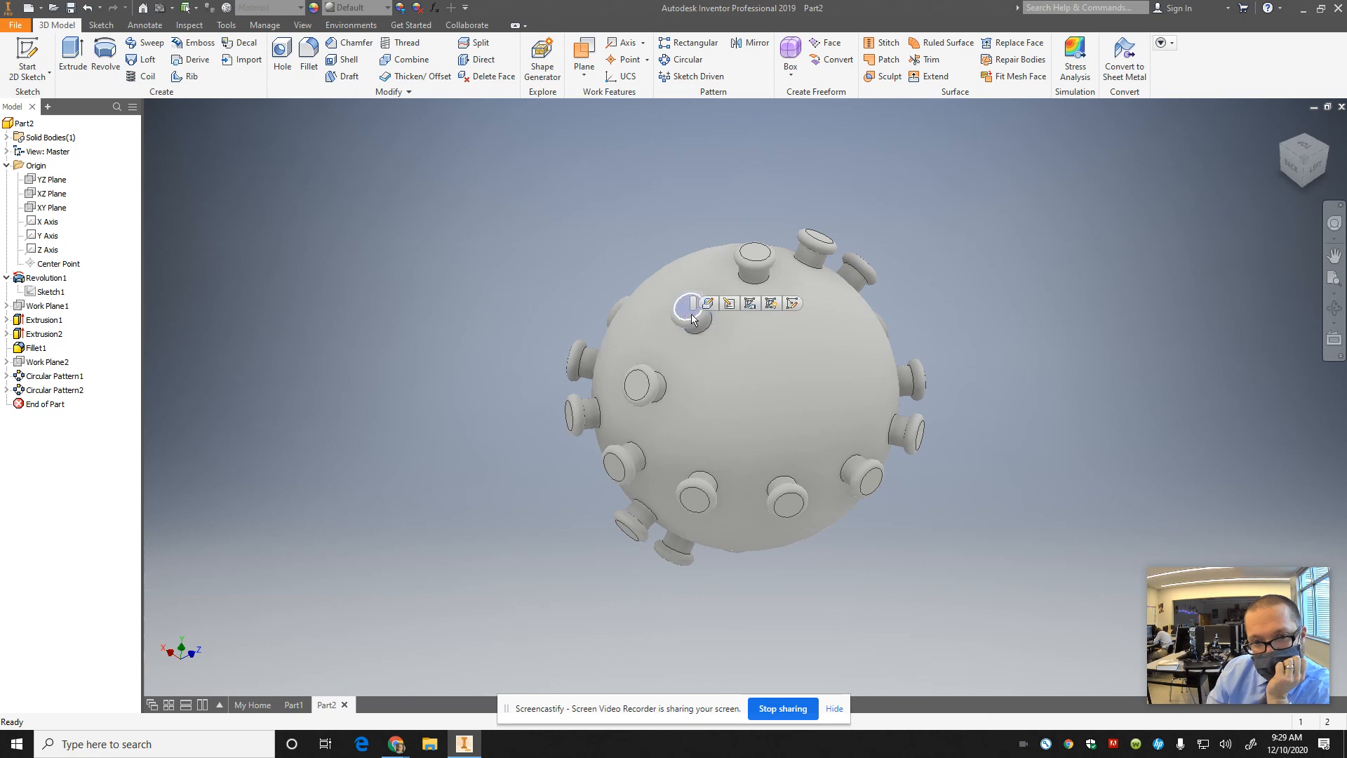
pyautogui.click(681, 59)
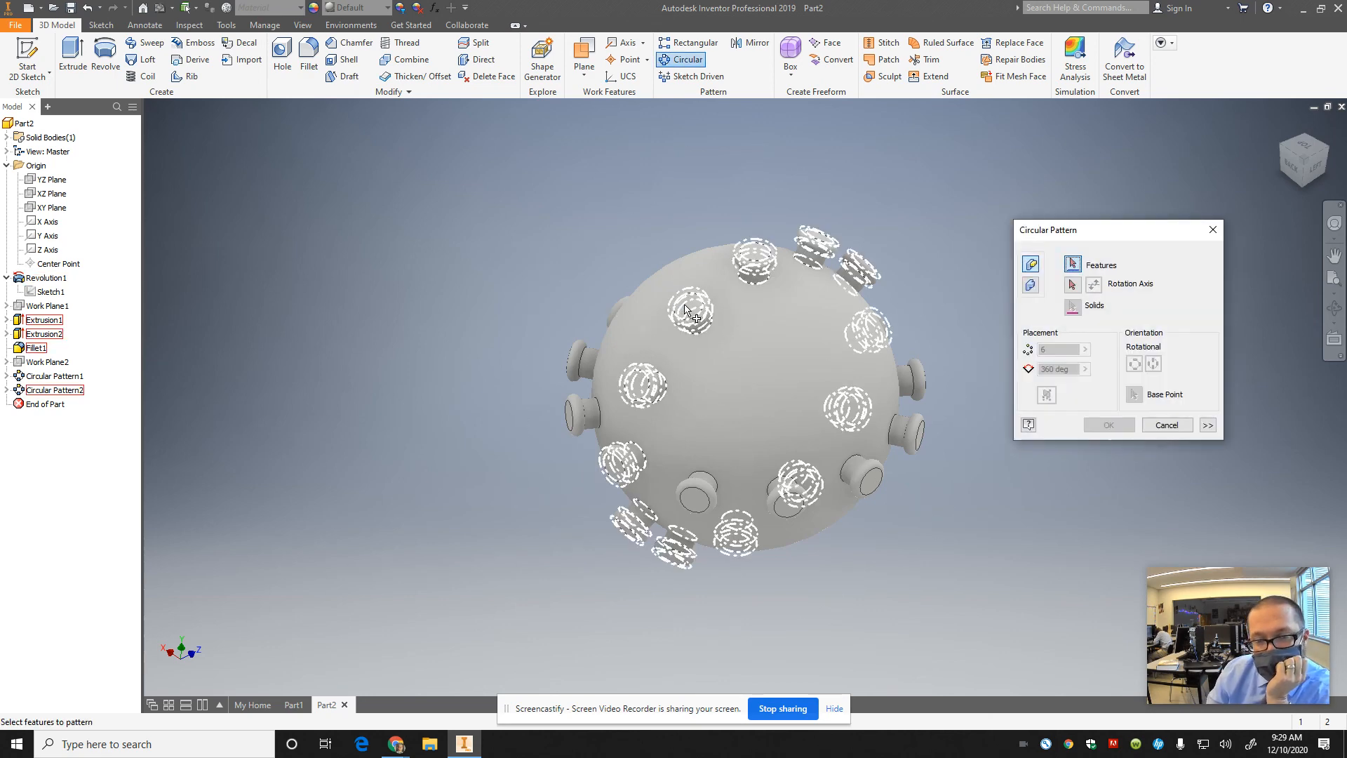